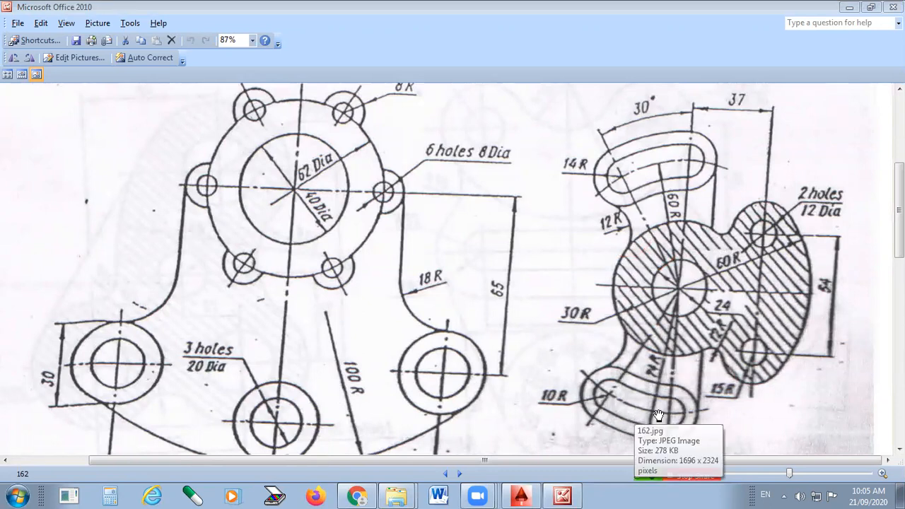
Switch to AutoCAD, set the current colour to red and draw a vertical construction line with ortho mode on.
key(alt+Tab)
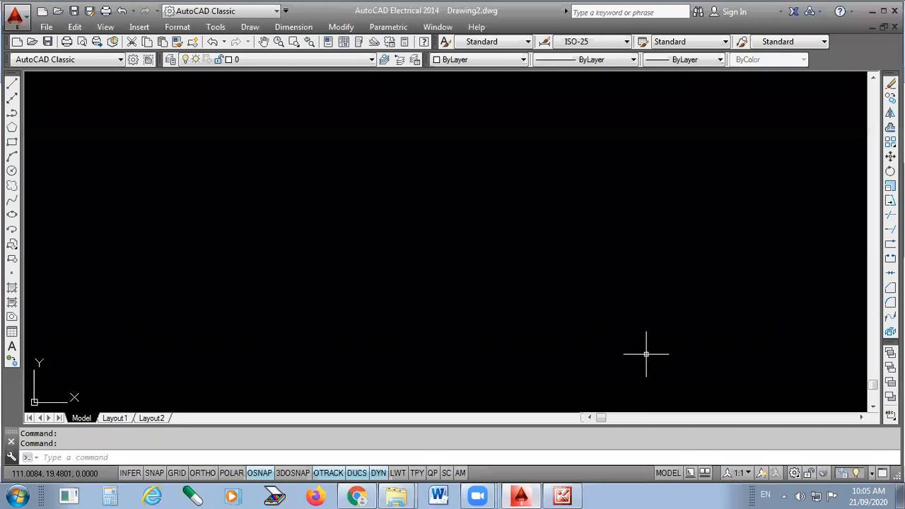
click(455, 60)
click(452, 89)
click(12, 100)
click(444, 323)
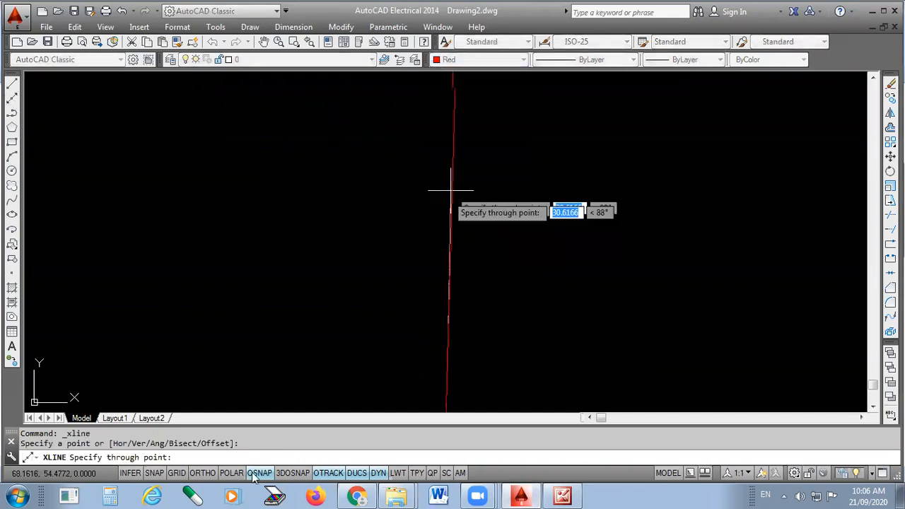
click(202, 473)
click(457, 194)
key(Return)
Draw a horizontal construction line crossing the vertical one near the middle of the drawing area.
key(Return)
click(269, 246)
click(398, 247)
key(Return)
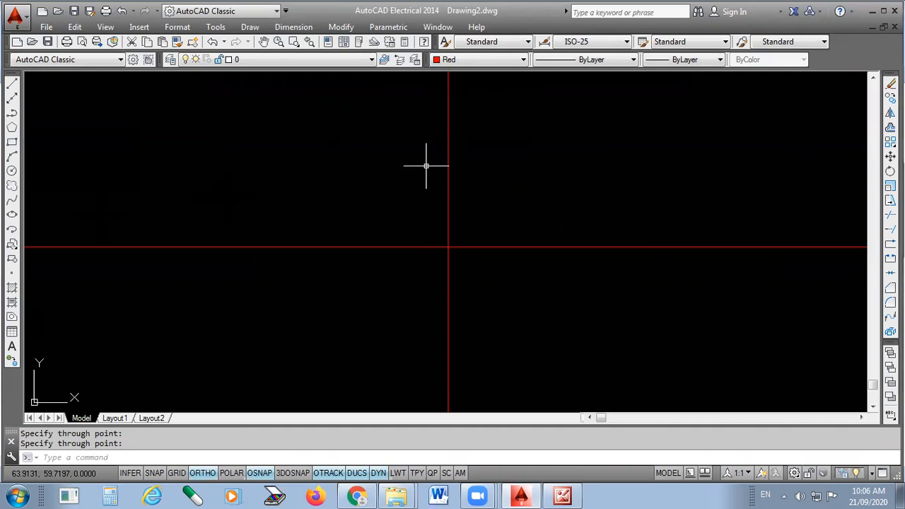
Set the current colour to yellow and draw a 24 mm diameter circle at the centre line intersection.
click(464, 59)
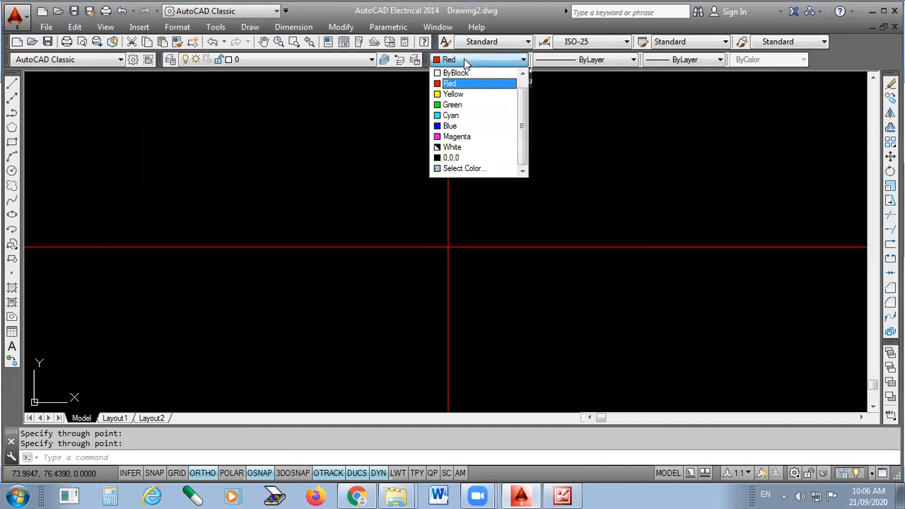
click(454, 94)
click(11, 171)
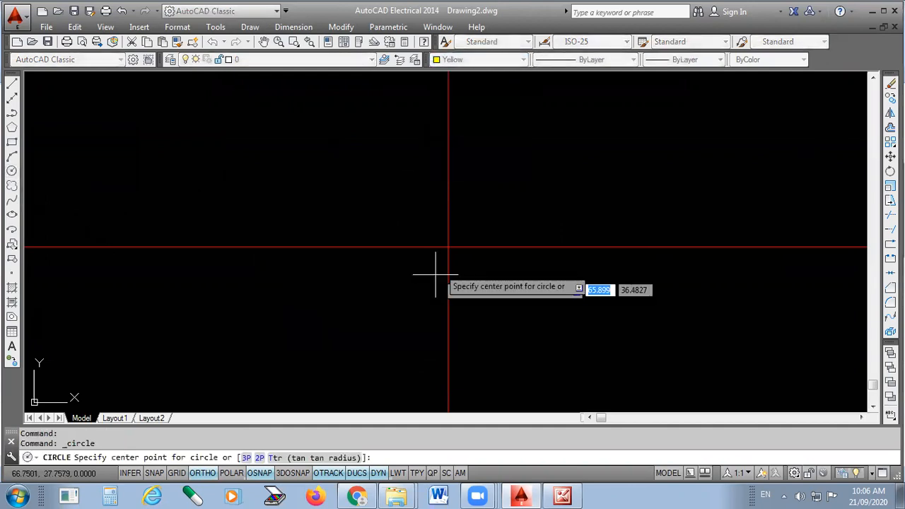
click(447, 247)
text(d)
key(Return)
text(24)
key(Return)
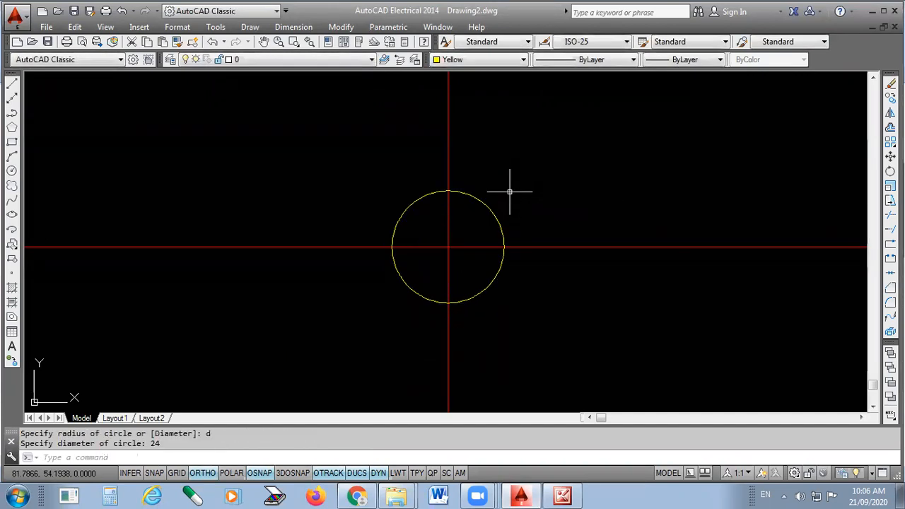
Draw a concentric circle of radius 30 around the 24 mm circle, checking the radius in the reference picture.
key(Return)
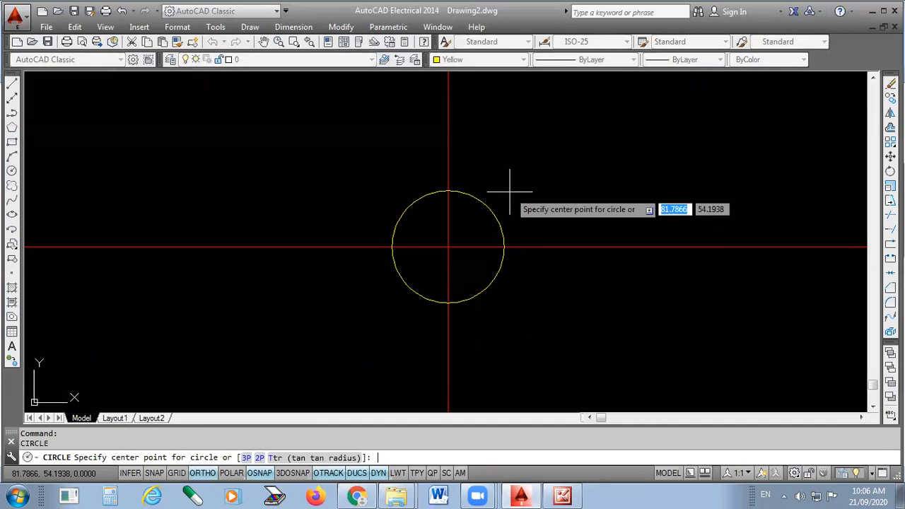
click(448, 247)
text(r)
key(Return)
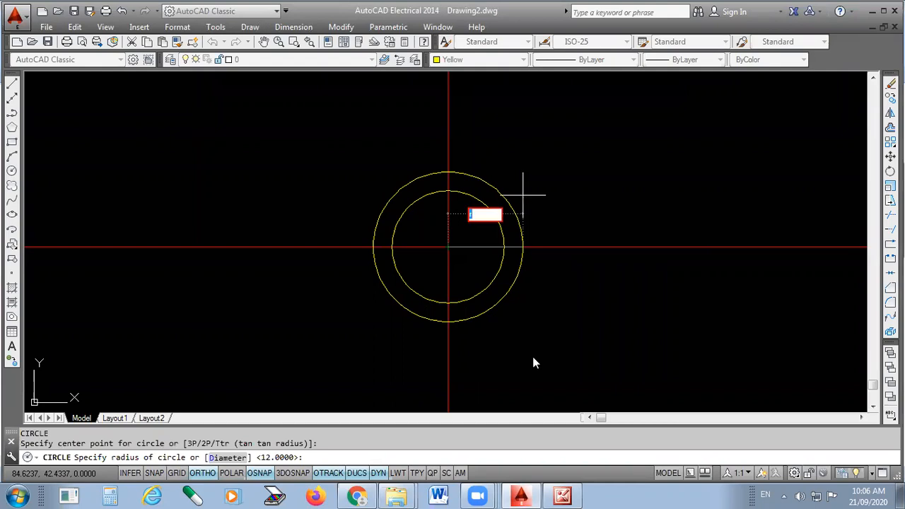
key(alt+Tab)
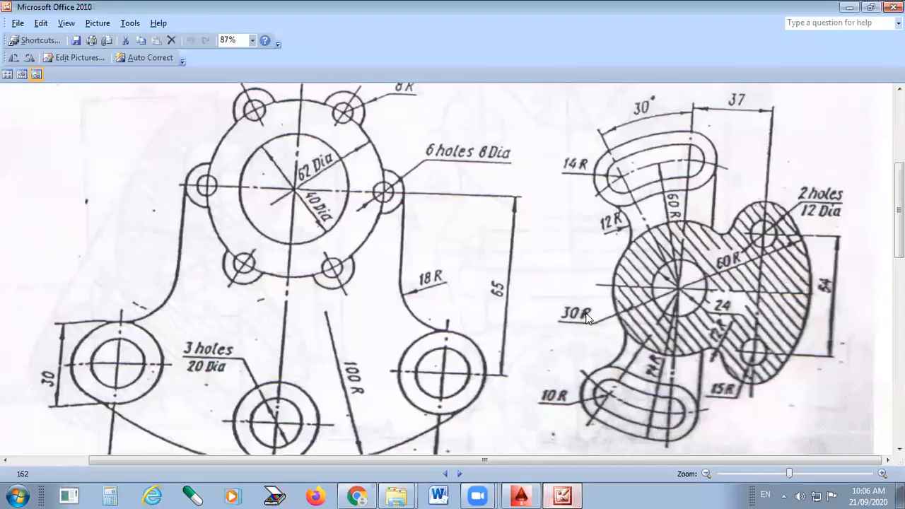
key(alt+Tab)
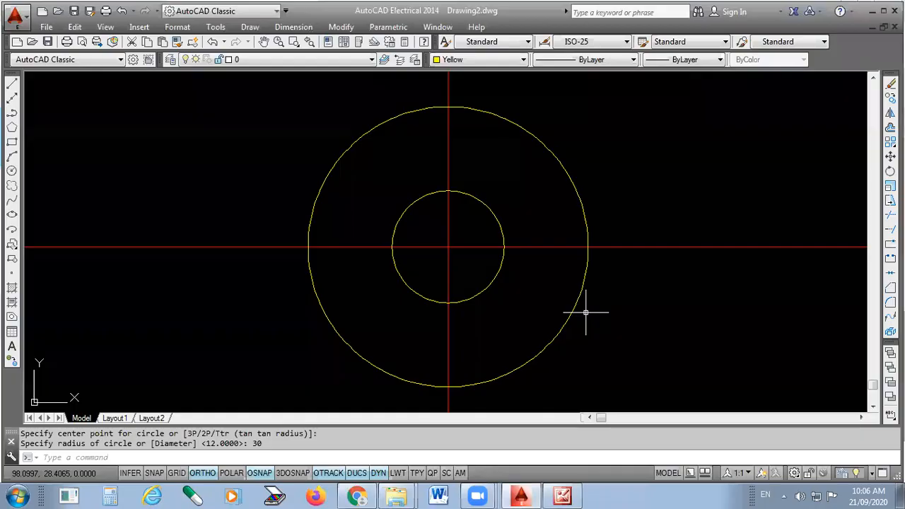
scroll(585, 312, down, 4)
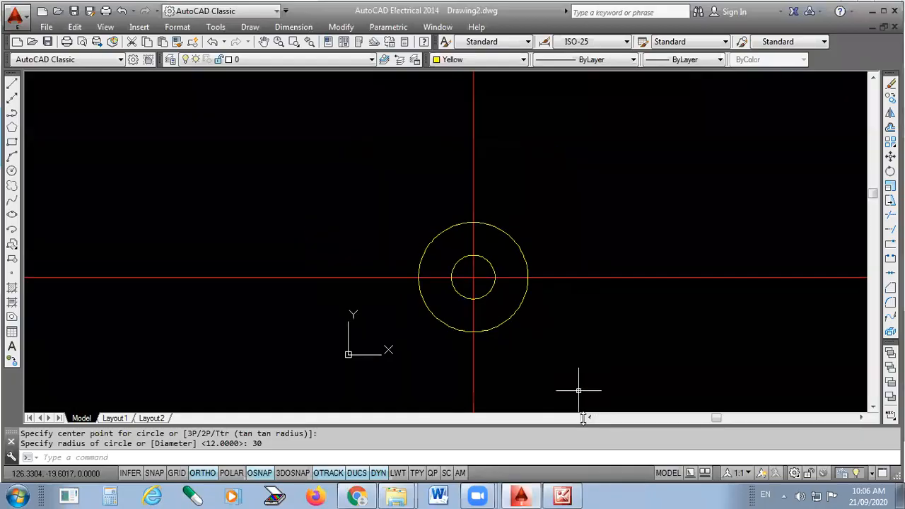
Switch to the reference picture and mark the 60R circle and its radius line on the hatched part in red.
key(alt+Tab)
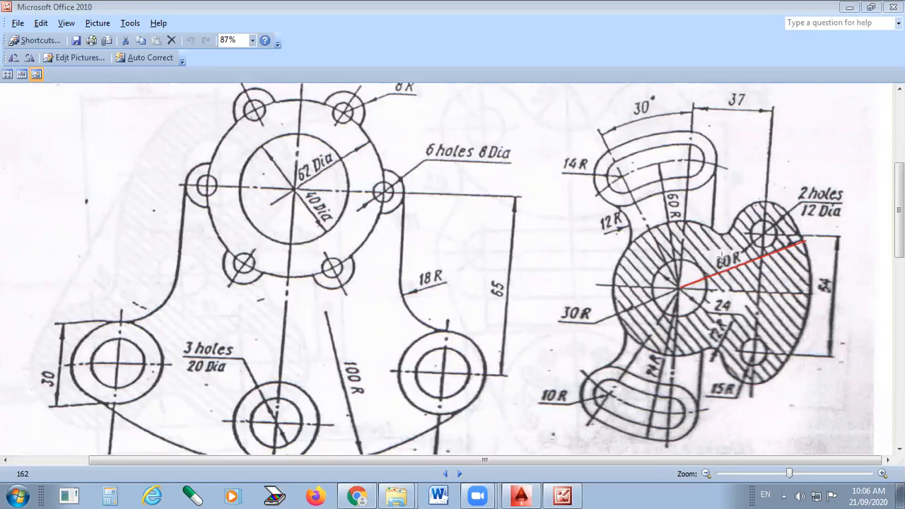
drag(722, 255, 751, 234)
mouse_move(577, 321)
mouse_down()
mouse_move(648, 396)
mouse_move(772, 373)
mouse_up()
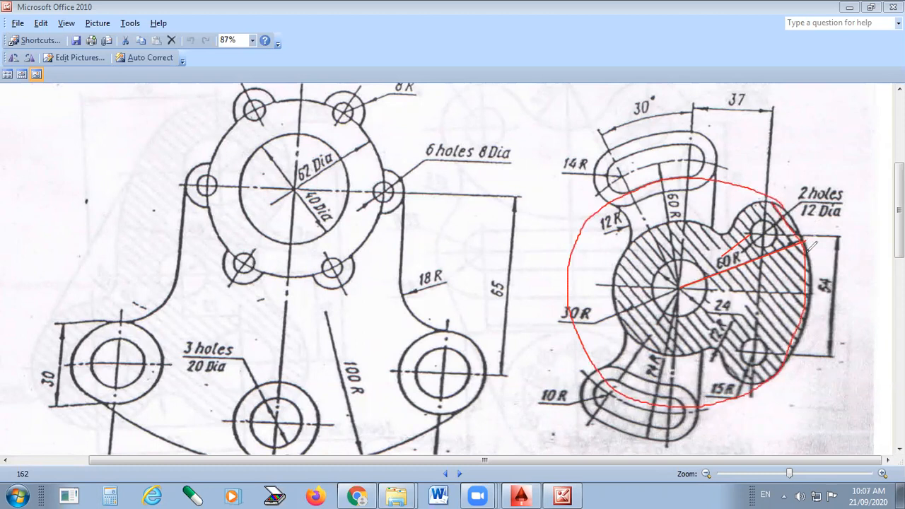
drag(680, 284, 807, 242)
Mark the part's centre lines, the 37 and 54 dimensions and the levels of the two 12 Dia holes in red.
drag(693, 102, 687, 433)
mouse_move(691, 102)
mouse_down()
mouse_move(761, 102)
mouse_move(734, 93)
mouse_move(759, 90)
mouse_up()
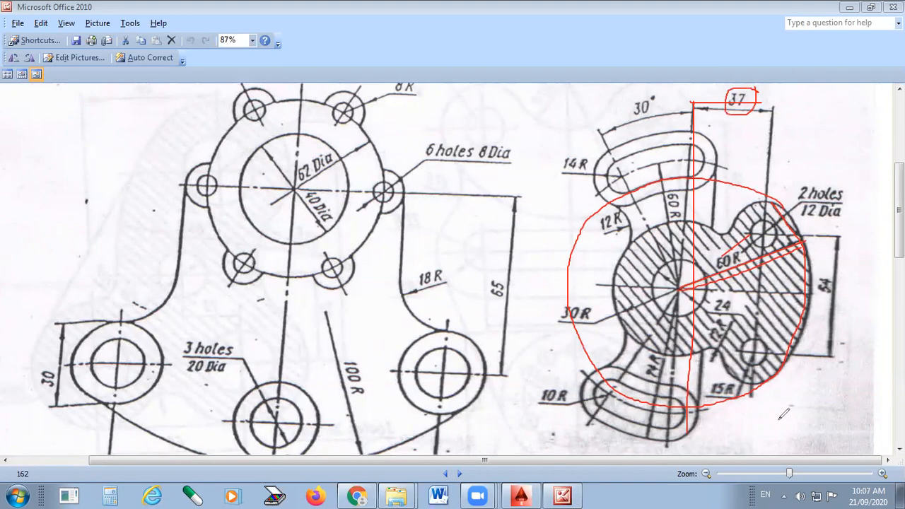
drag(777, 435, 766, 138)
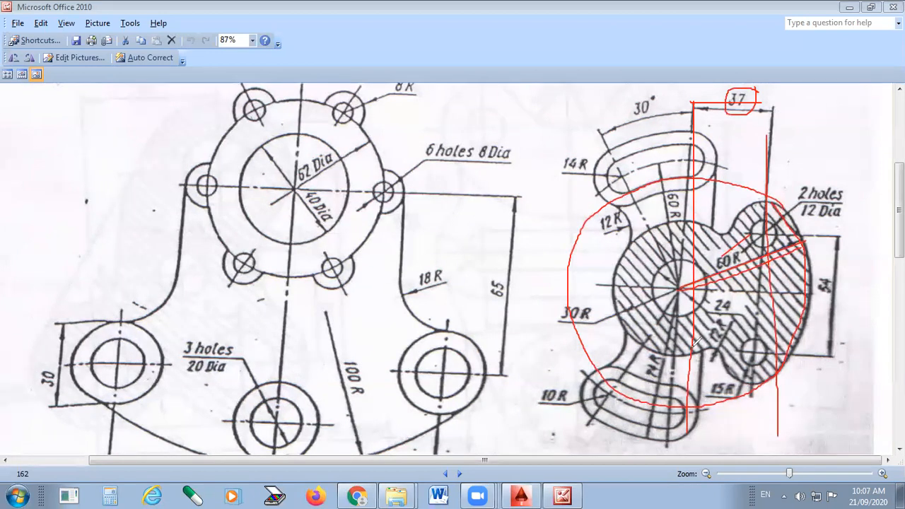
drag(497, 280, 640, 281)
mouse_move(877, 276)
mouse_down()
mouse_move(844, 283)
mouse_move(852, 280)
mouse_move(841, 225)
mouse_up()
drag(850, 282, 863, 338)
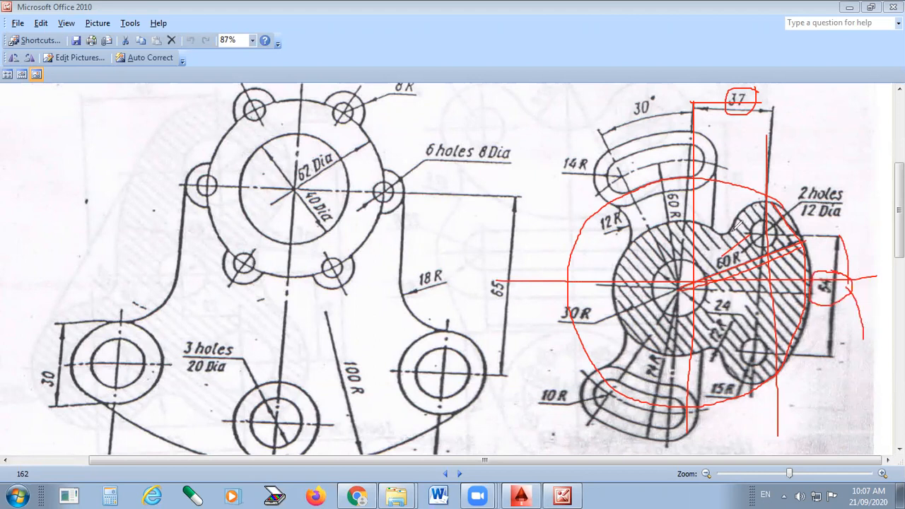
drag(722, 356, 823, 345)
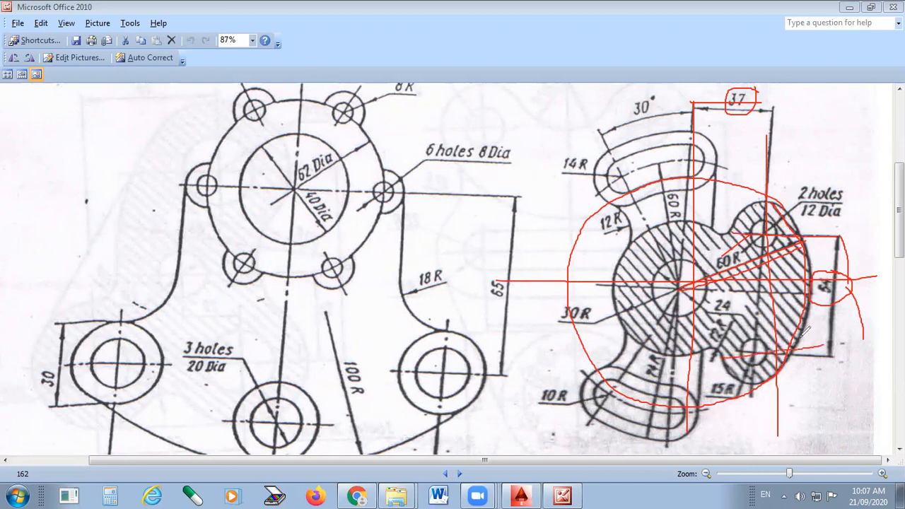
Undo all the red pen marks on the reference picture.
key(ctrl+z)
key(ctrl+z)
key(ctrl+z)
key(ctrl+z)
key(ctrl+z)
key(ctrl+z)
key(ctrl+z)
key(ctrl+z)
key(ctrl+z)
key(ctrl+z)
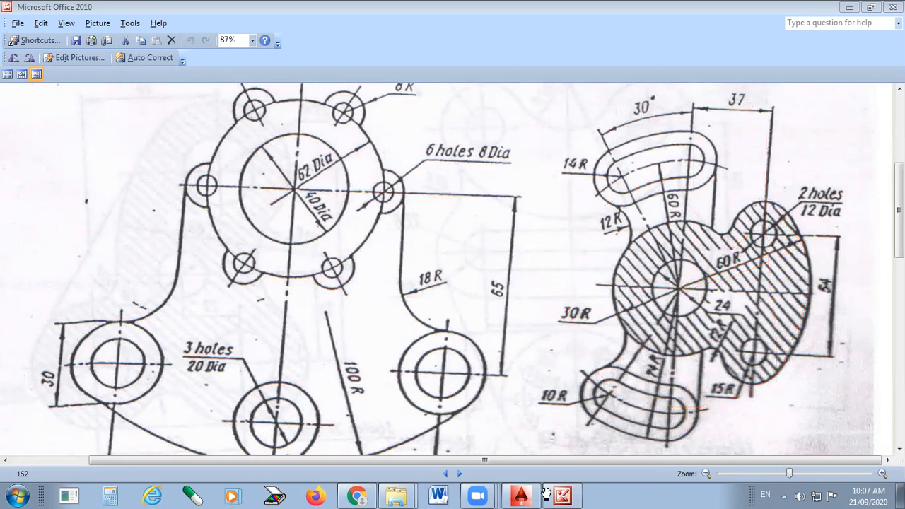
Return to AutoCAD, set the current colour to green and draw a concentric circle of radius 60.
click(520, 495)
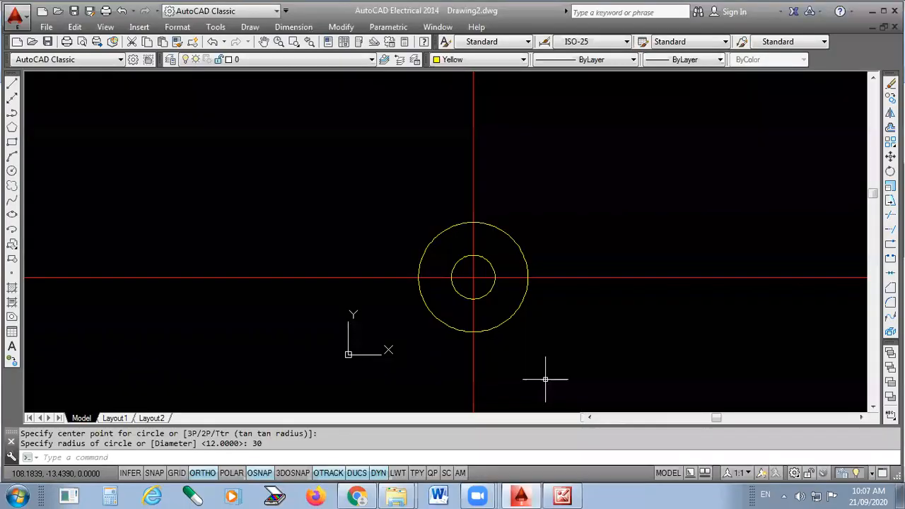
click(466, 59)
click(460, 104)
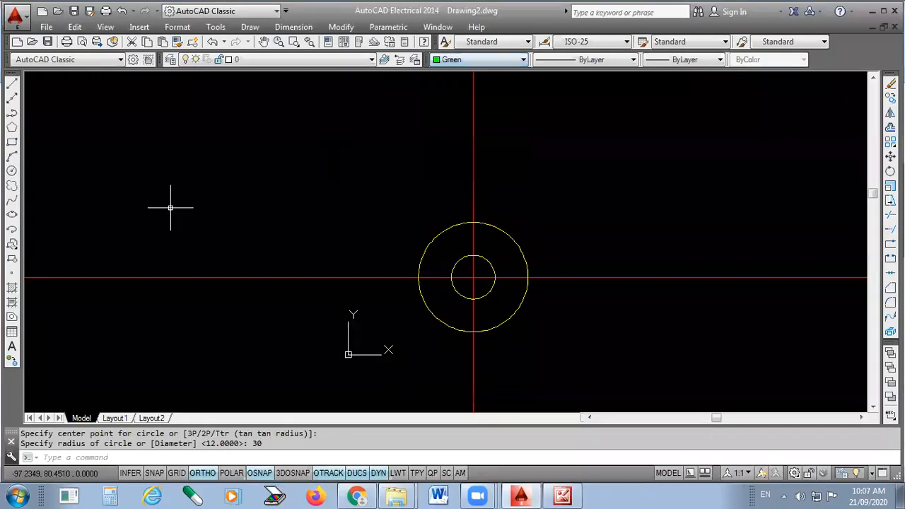
click(11, 171)
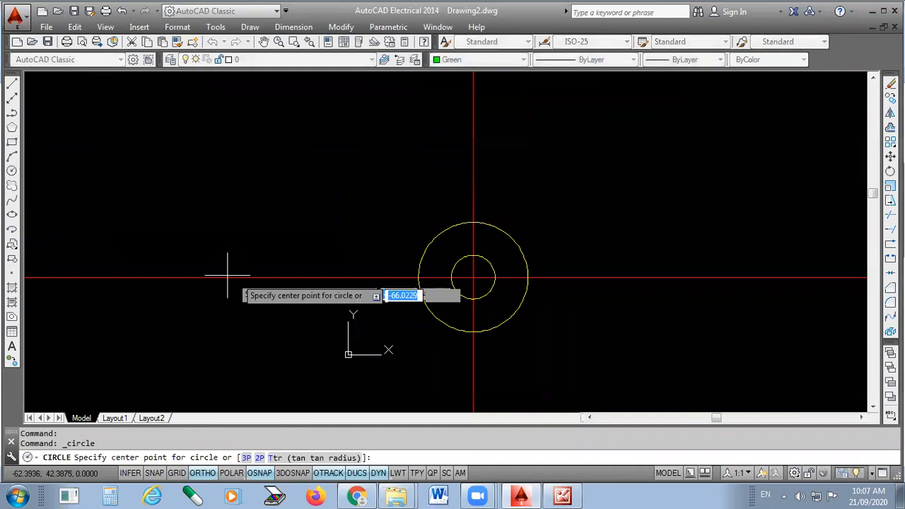
click(473, 277)
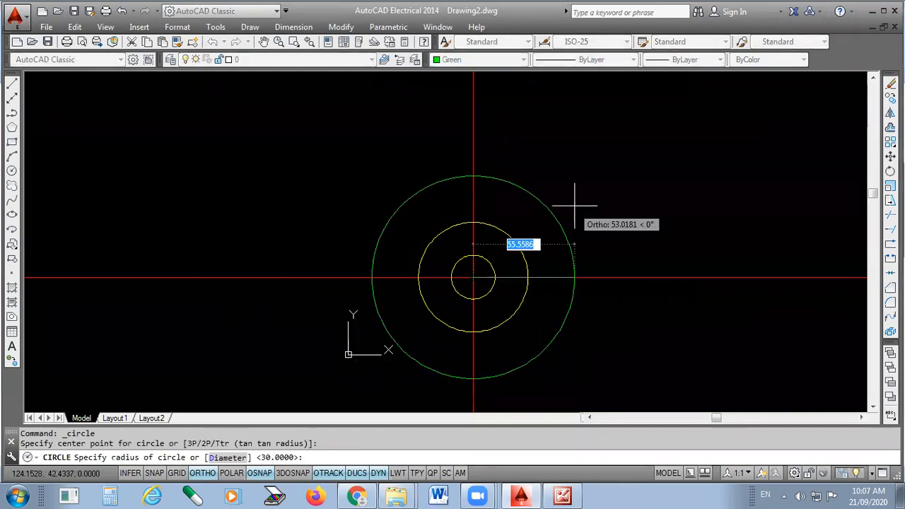
text(d)
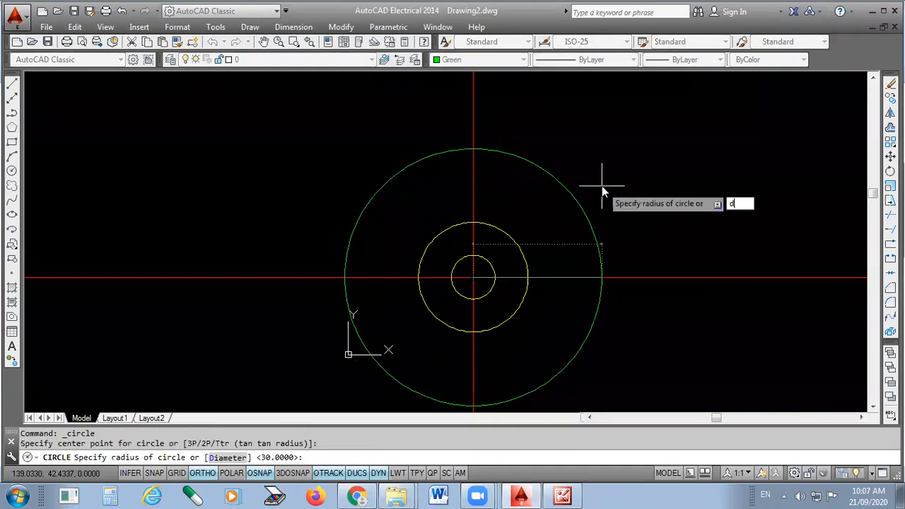
key(BackSpace)
text(r)
key(Return)
text(60)
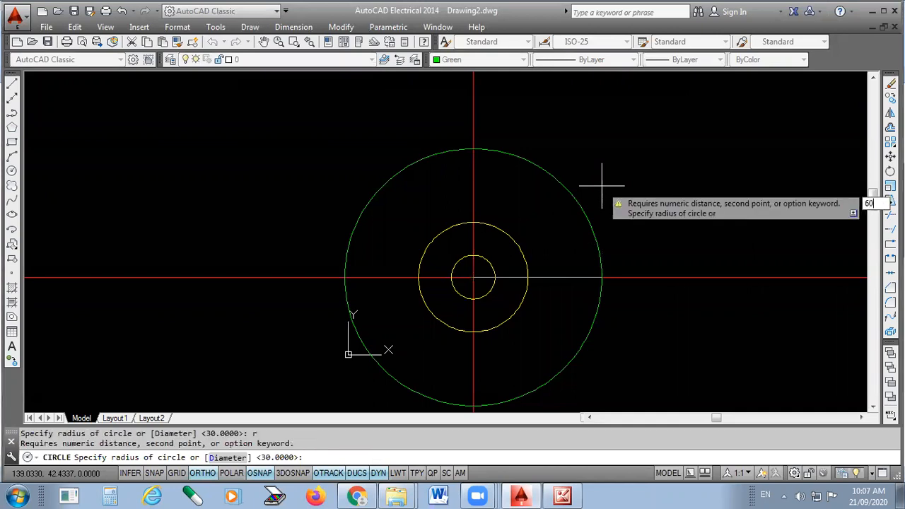
key(Return)
scroll(318, 251, down, 2)
scroll(438, 254, up, 2)
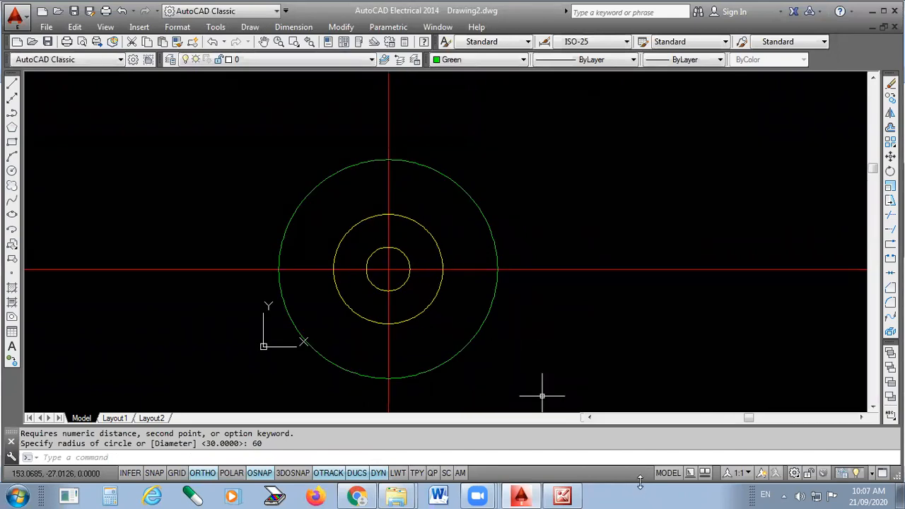
Check the reference picture, then offset the vertical construction line 37 mm to the right in AutoCAD.
click(562, 496)
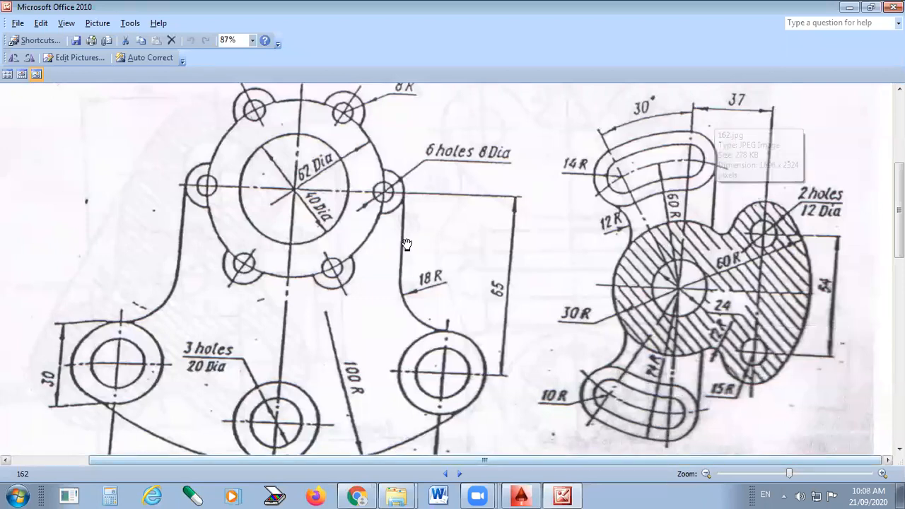
click(521, 497)
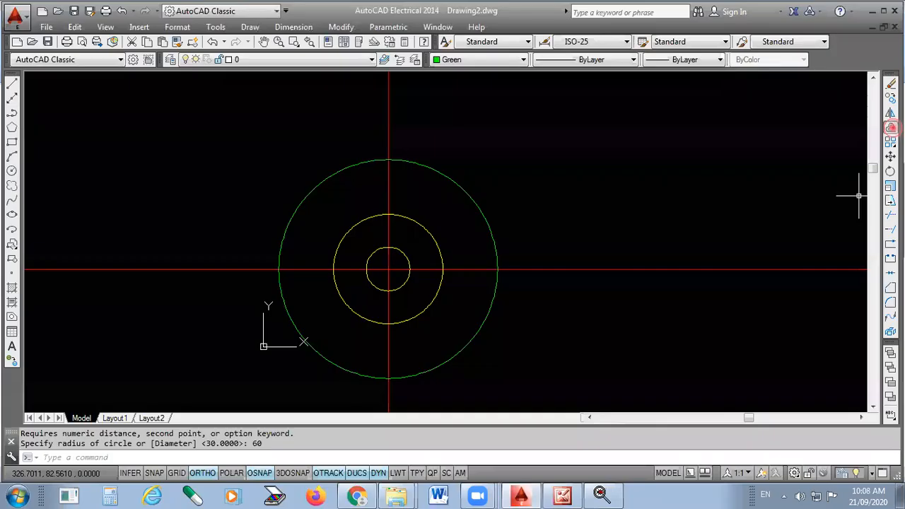
click(891, 128)
text(37)
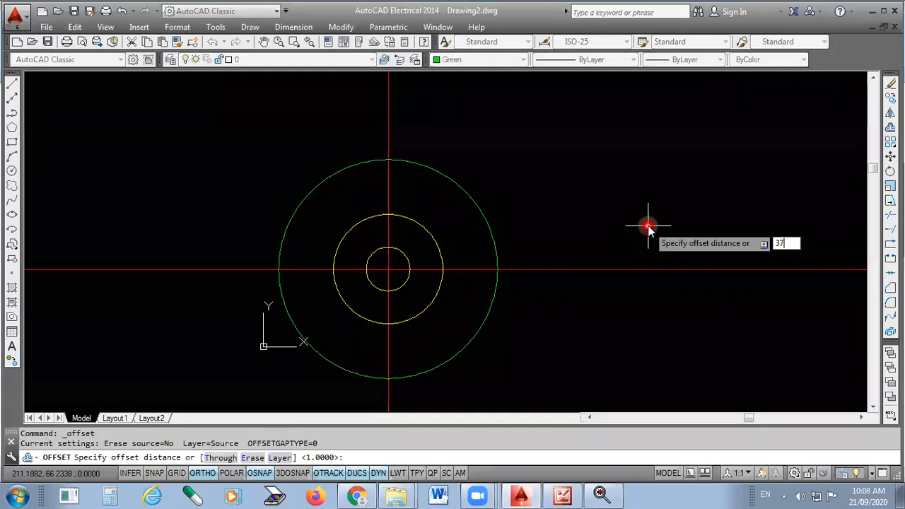
key(Return)
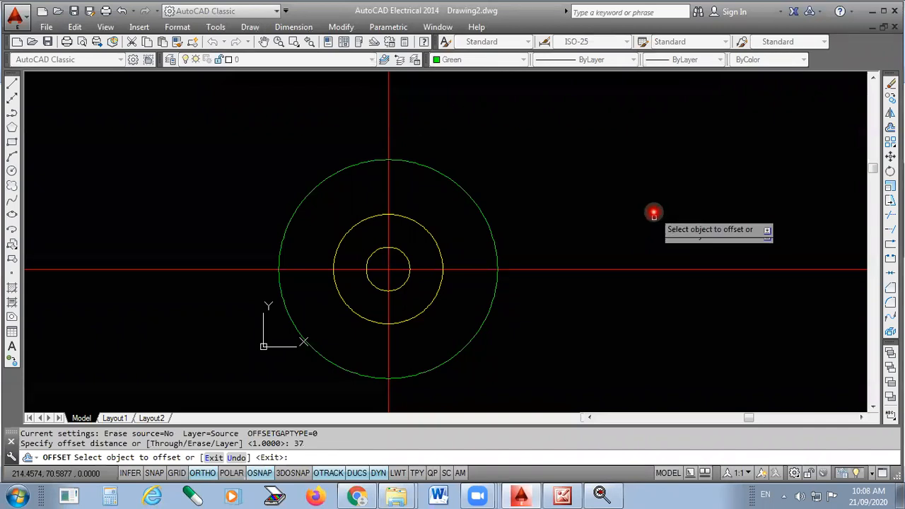
click(388, 148)
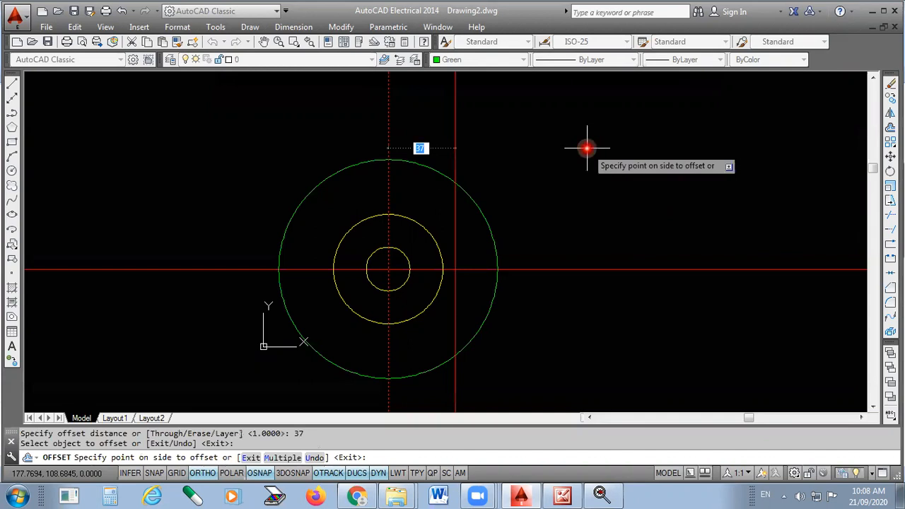
click(588, 150)
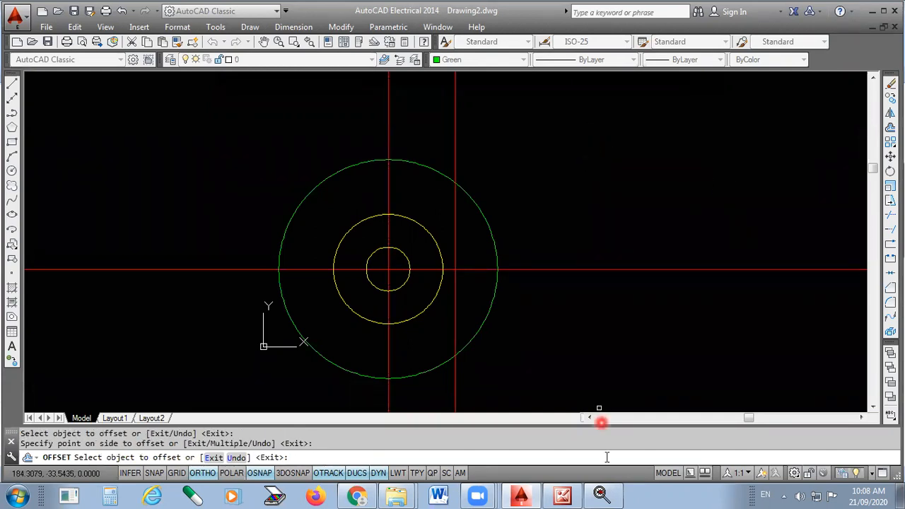
Switch to the reference picture and mark the horizontal centre line, the 54 dimension and both 12 Dia hole levels in red.
click(562, 494)
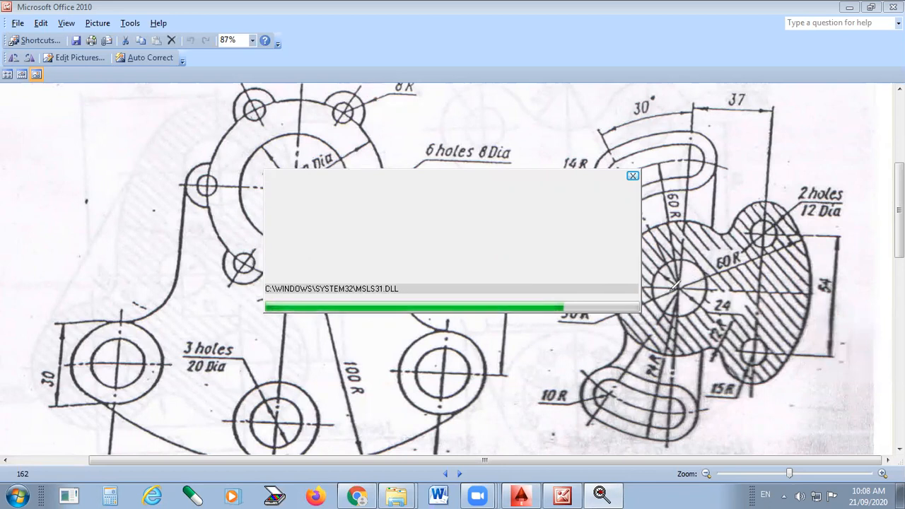
drag(671, 290, 856, 289)
drag(833, 236, 841, 357)
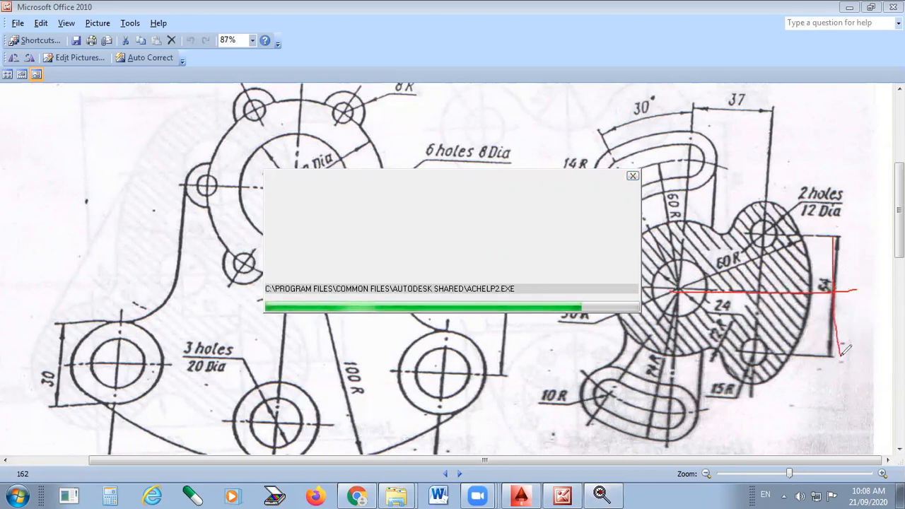
drag(726, 356, 802, 354)
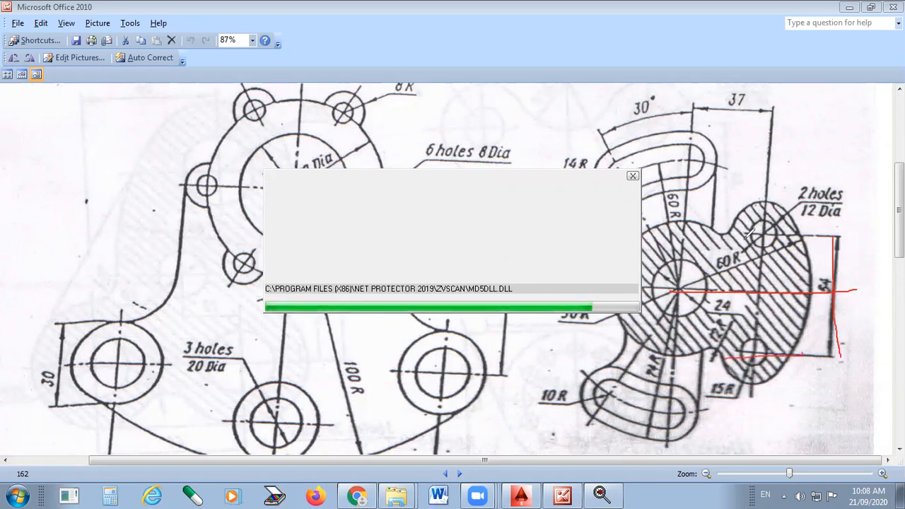
drag(750, 232, 796, 230)
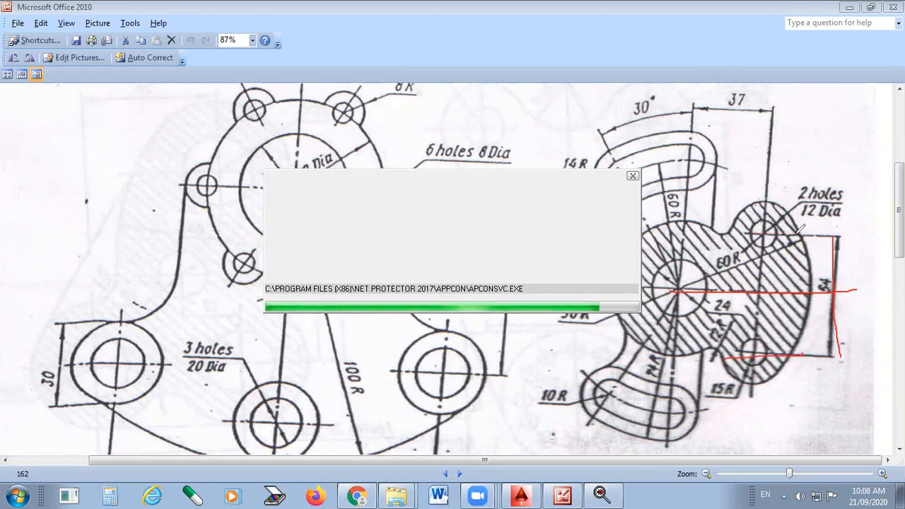
Undo the red pen marks for the centre line, the 54 dimension and the hole levels on the reference picture.
key(ctrl+z)
key(ctrl+z)
key(ctrl+z)
key(ctrl+z)
key(ctrl+z)
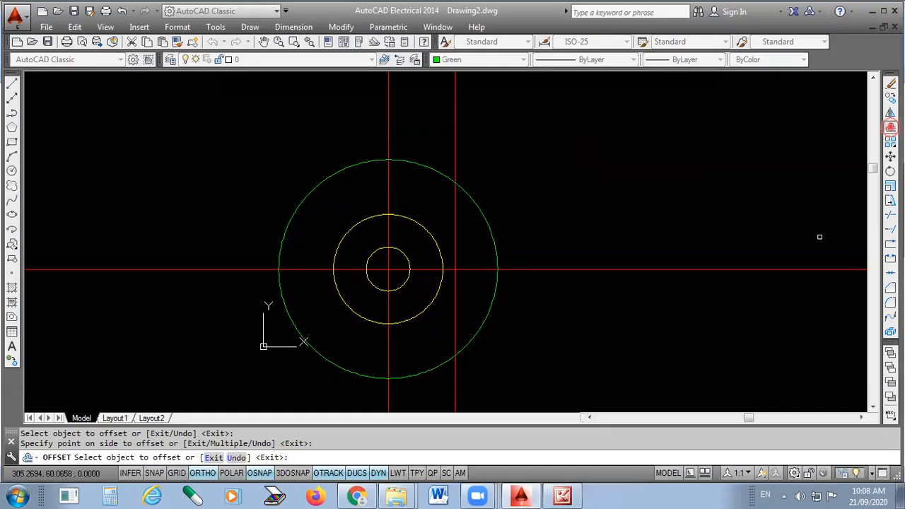
Offset the horizontal construction line 27 mm upward and 27 mm downward in AutoCAD.
key(Return)
key(Return)
text(27)
key(Return)
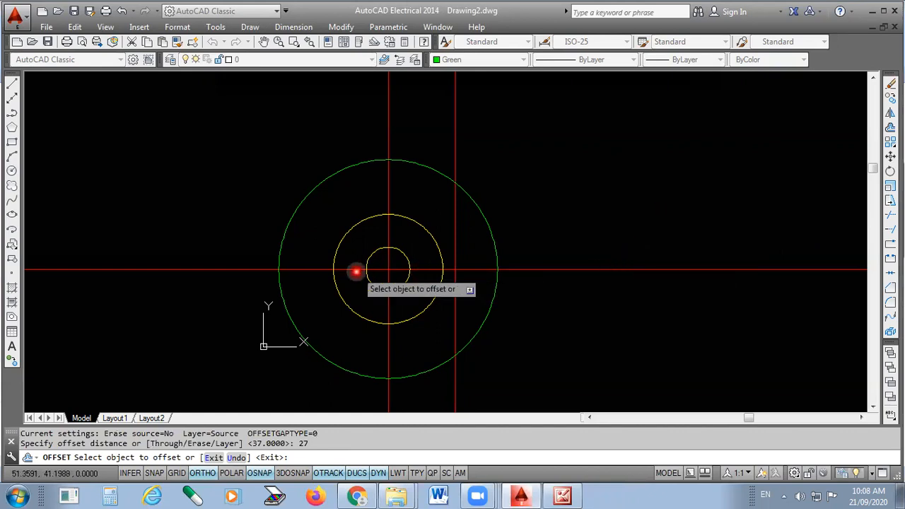
click(571, 269)
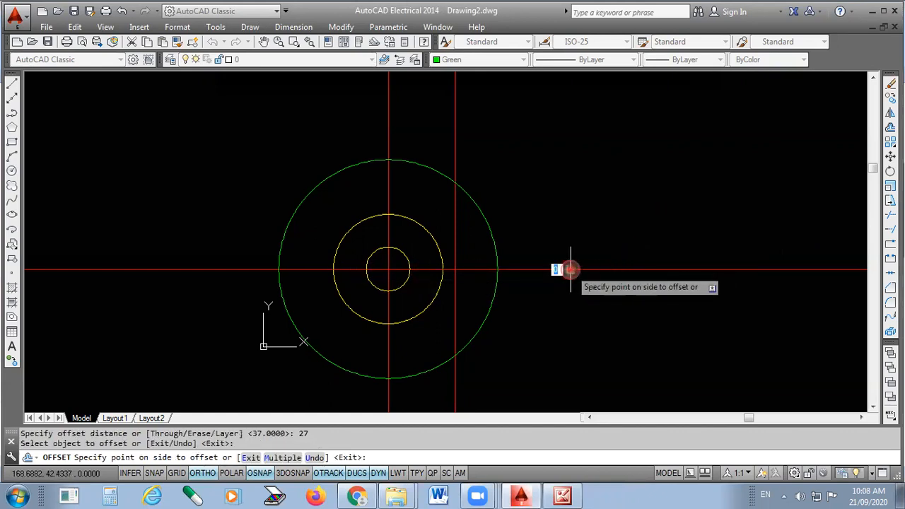
click(573, 228)
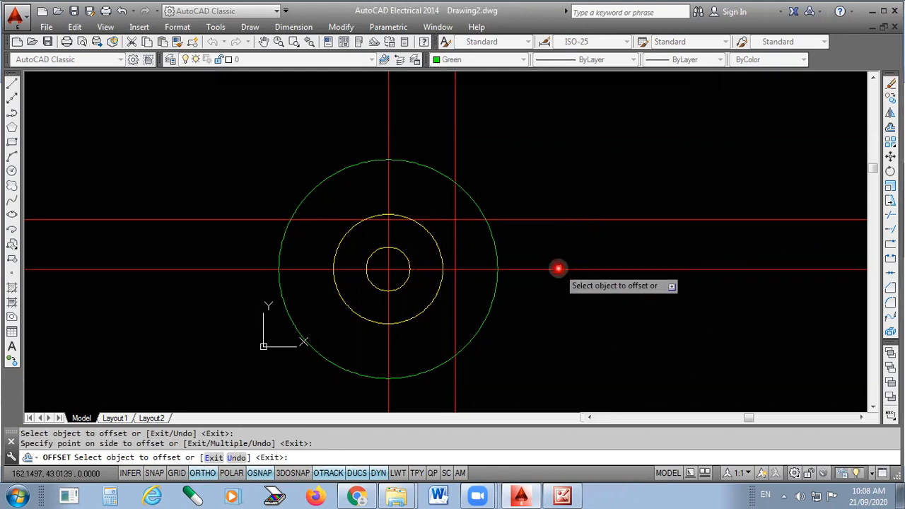
click(557, 268)
click(572, 311)
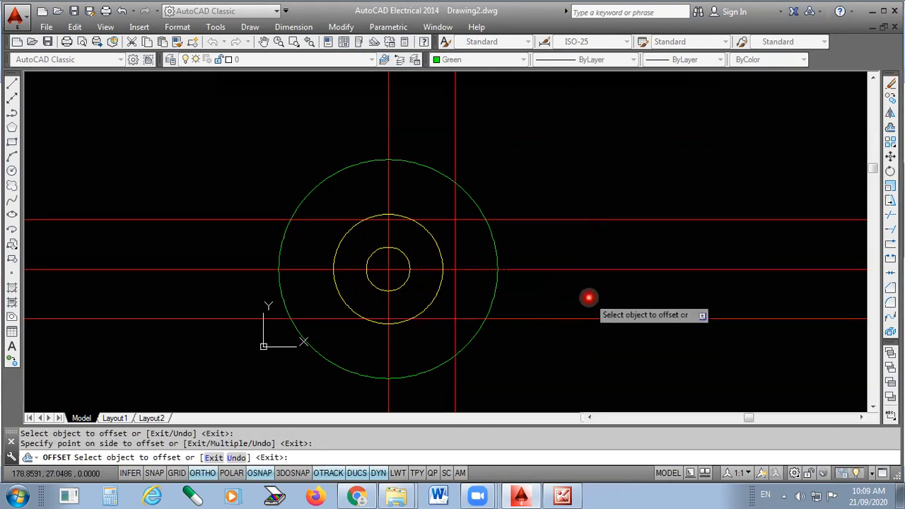
key(Escape)
Mark the intersection of the upper and right-hand offset construction lines with the pen as the hole centre.
scroll(414, 256, up, 4)
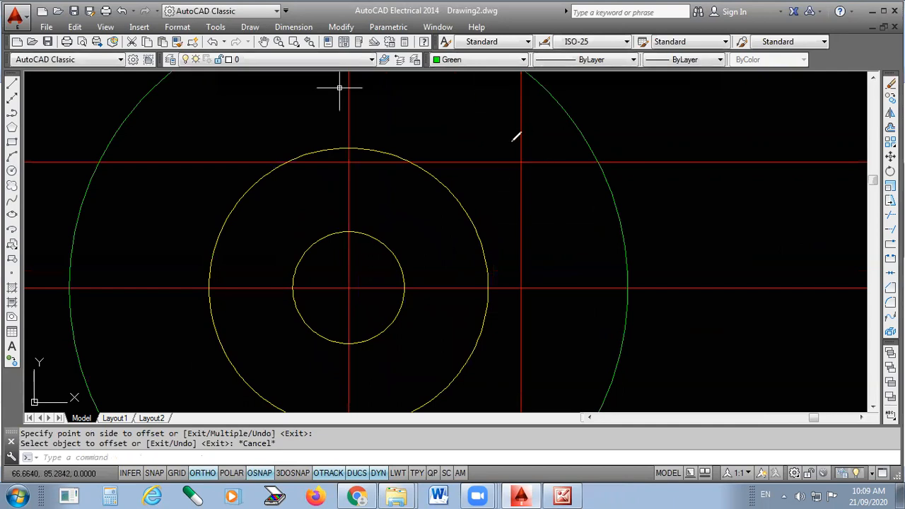
drag(512, 171, 552, 142)
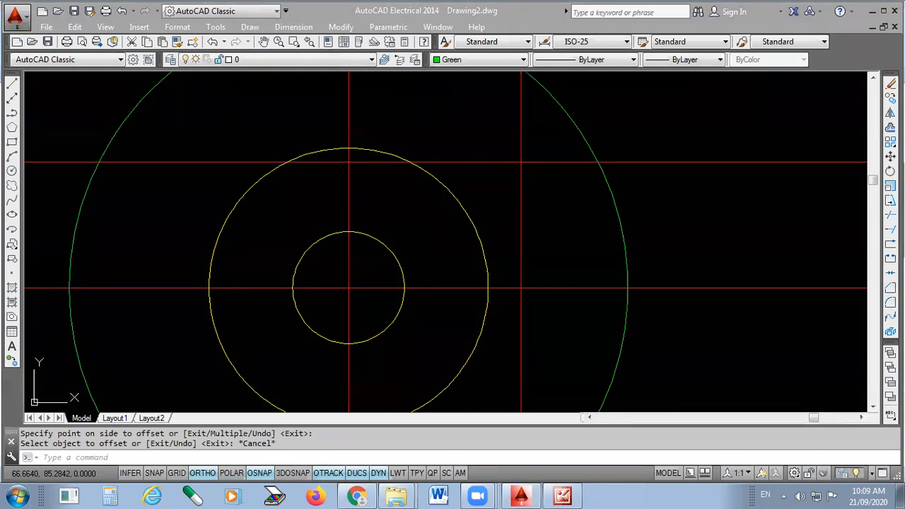
scroll(545, 201, down, 3)
scroll(545, 201, up, 2)
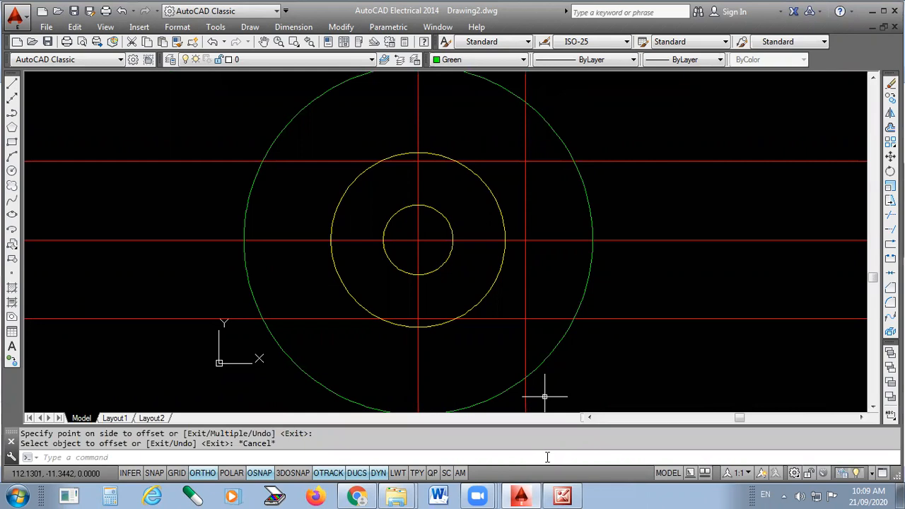
Switch to the reference picture and circle the two 12 Dia holes, their label and the outer arcs with the 15R radius in red.
key(alt+Tab)
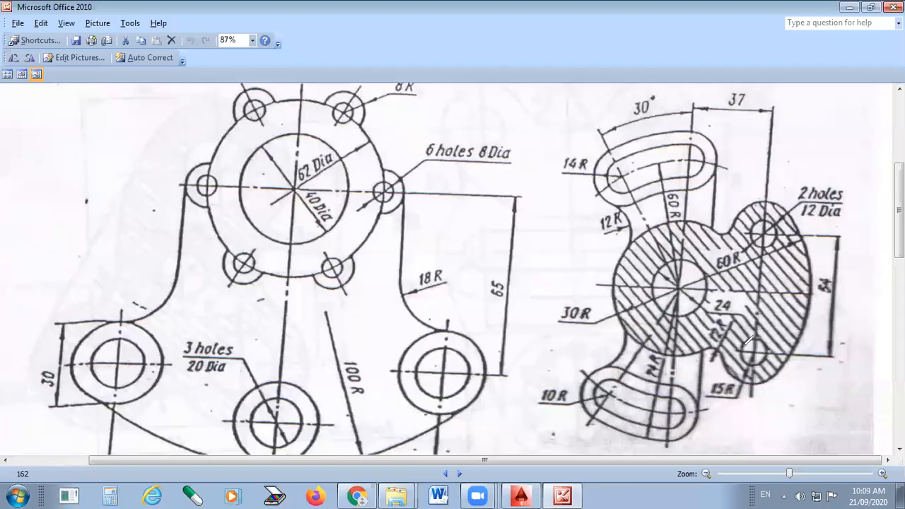
drag(769, 368, 773, 337)
mouse_move(758, 221)
mouse_down()
mouse_move(764, 245)
mouse_move(779, 215)
mouse_up()
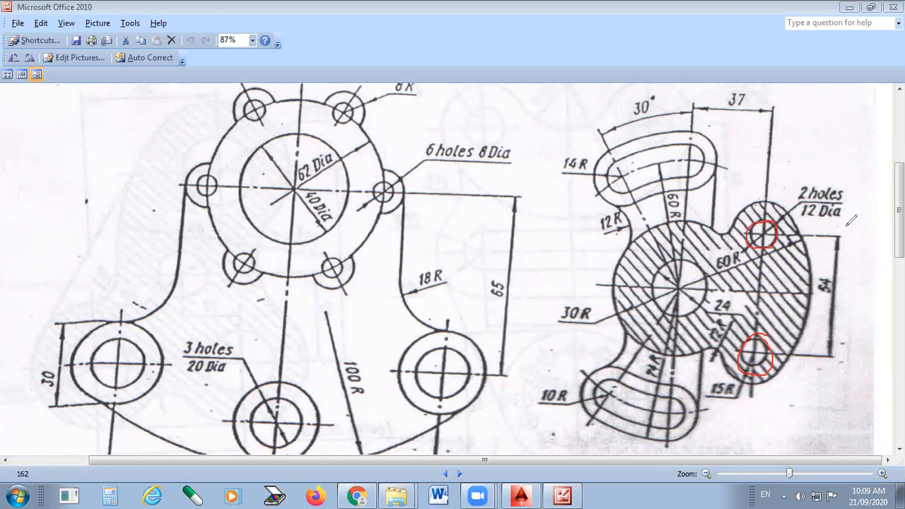
drag(842, 166, 839, 185)
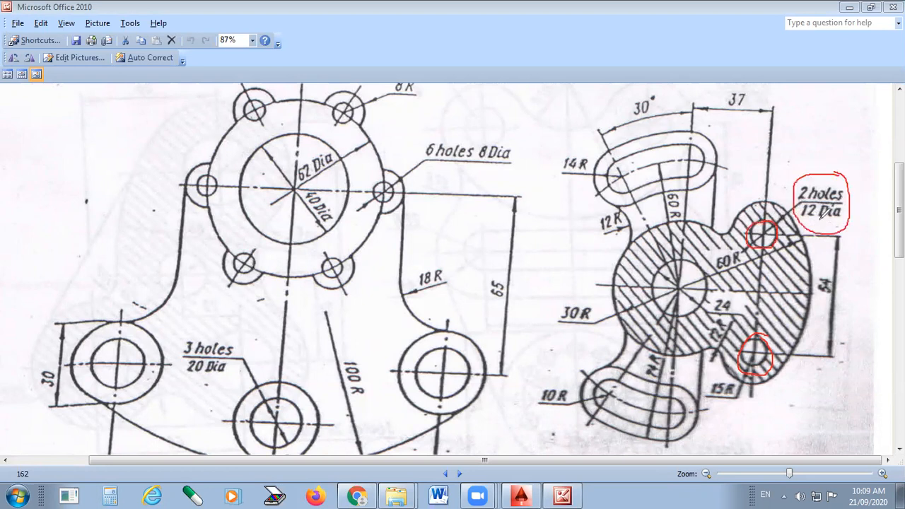
mouse_move(786, 199)
mouse_down()
mouse_move(751, 200)
mouse_move(735, 240)
mouse_move(811, 242)
mouse_move(790, 192)
mouse_move(769, 195)
mouse_up()
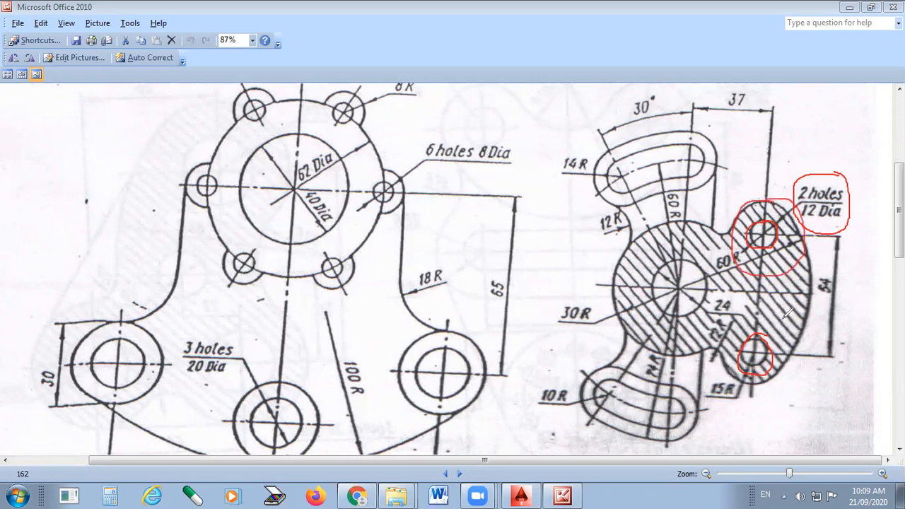
drag(772, 326, 722, 347)
drag(779, 385, 785, 318)
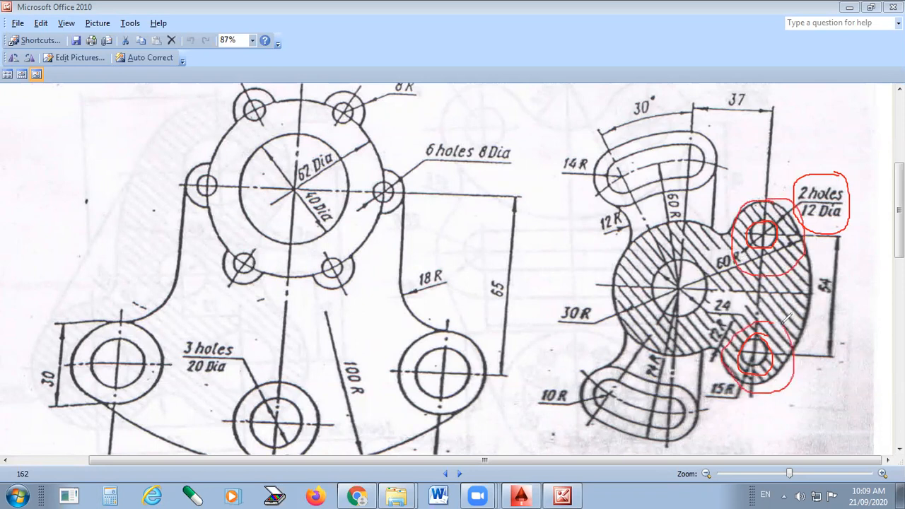
mouse_move(723, 375)
mouse_down()
mouse_move(729, 406)
mouse_move(744, 377)
mouse_move(719, 375)
mouse_up()
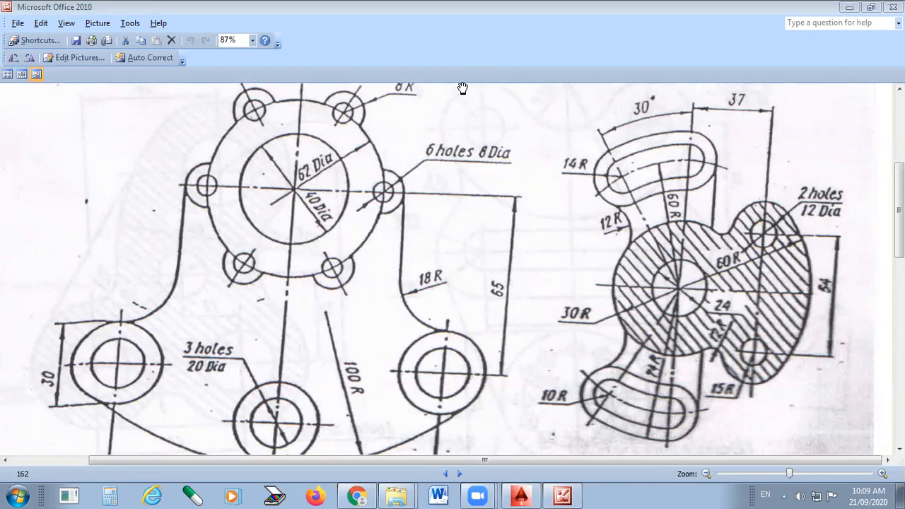
Return to AutoCAD, set the current colour to magenta and draw a 12 mm diameter circle at the upper offset-line intersection.
click(522, 495)
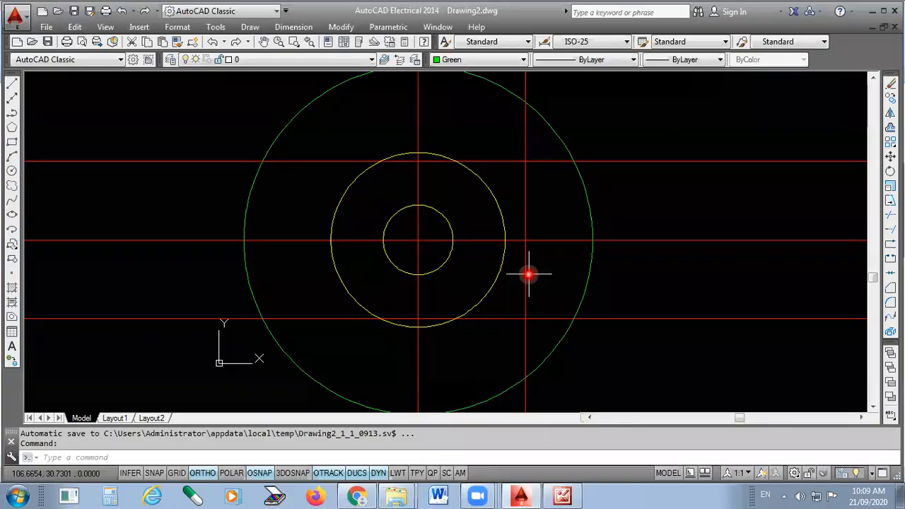
click(477, 60)
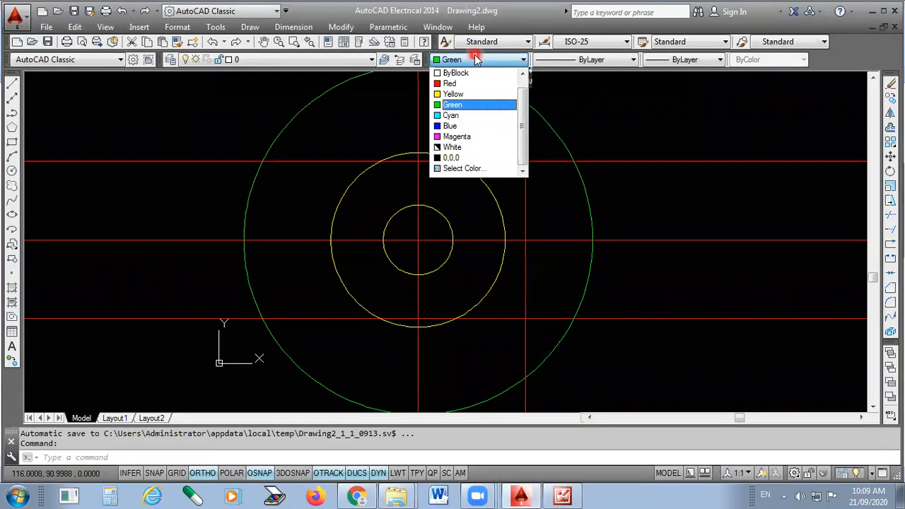
click(453, 137)
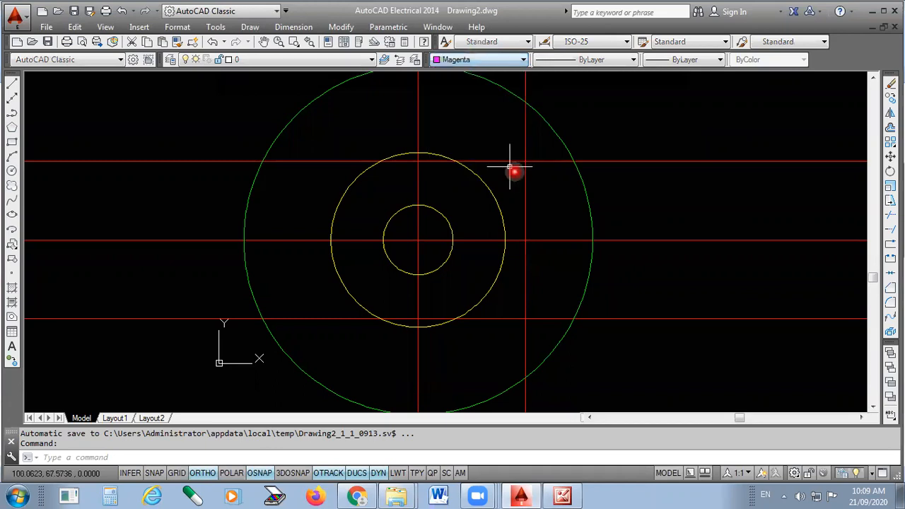
click(11, 171)
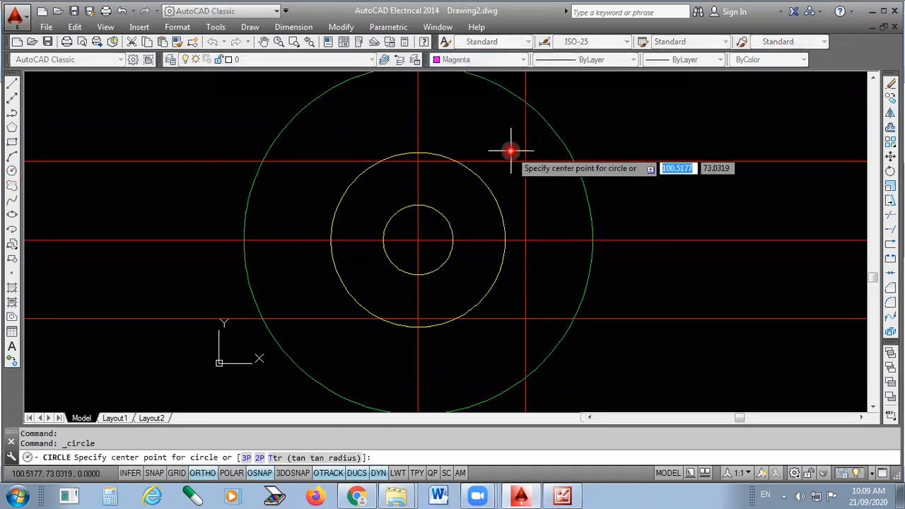
scroll(514, 151, up, 2)
click(533, 167)
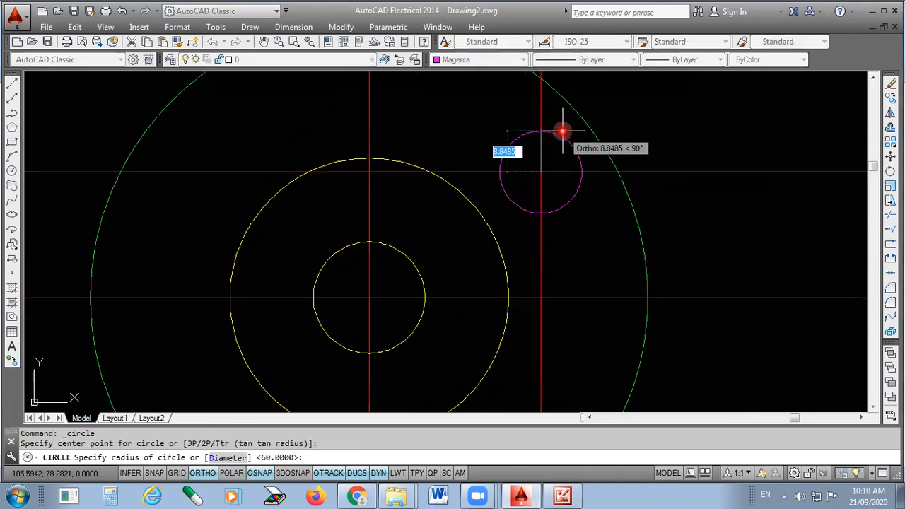
text(d)
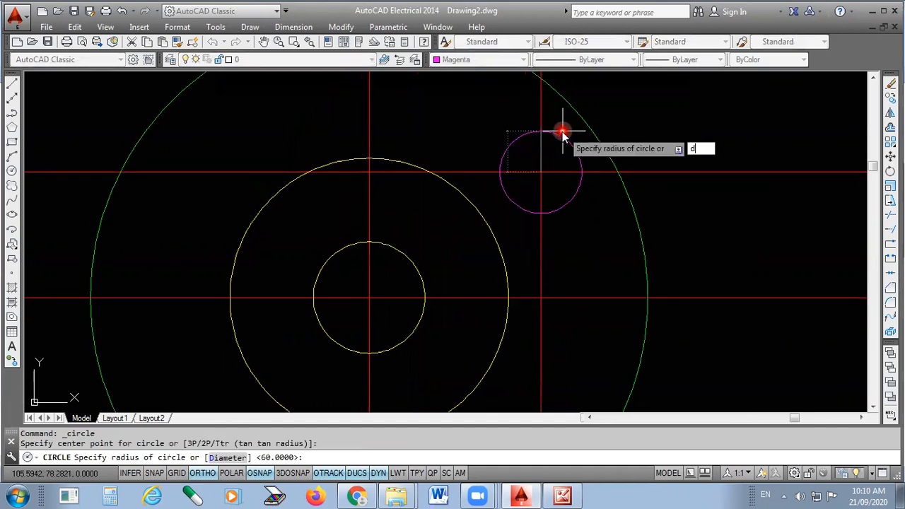
key(Return)
text(12)
key(Return)
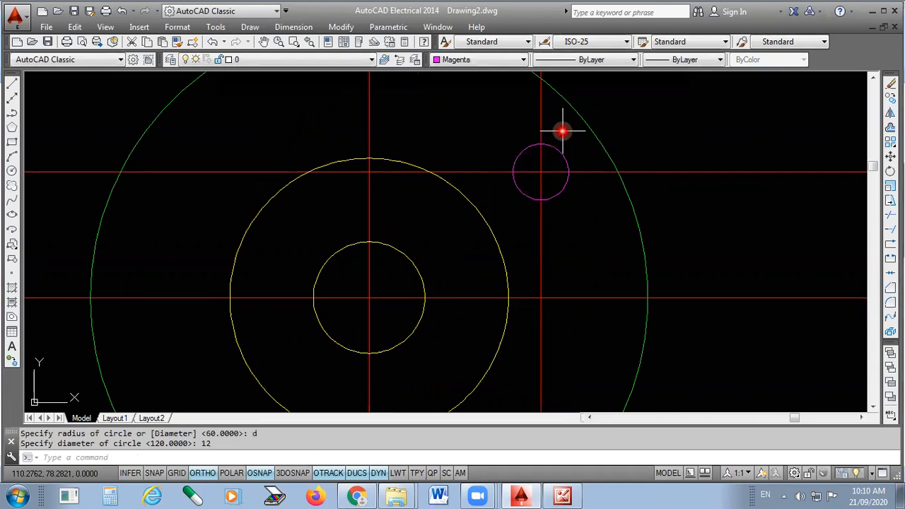
Draw a circle of radius 15 concentric with the magenta 12 mm diameter circle.
key(Return)
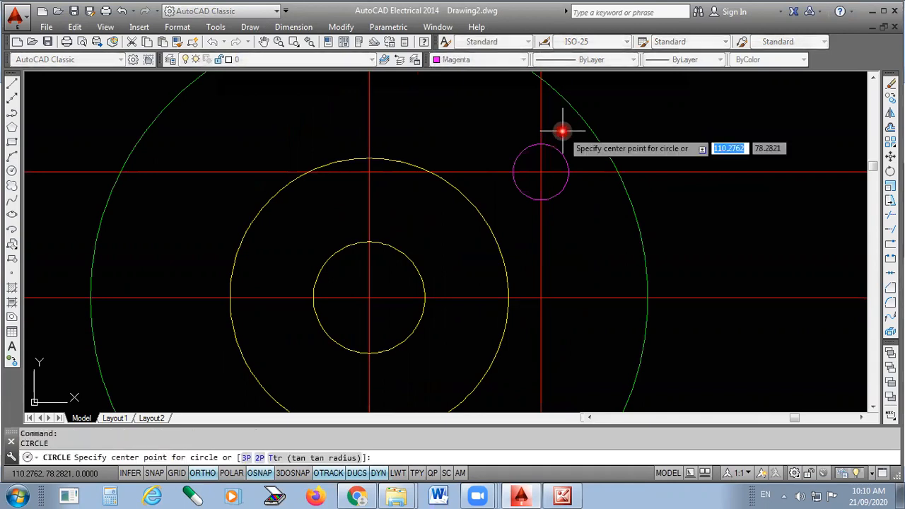
click(541, 171)
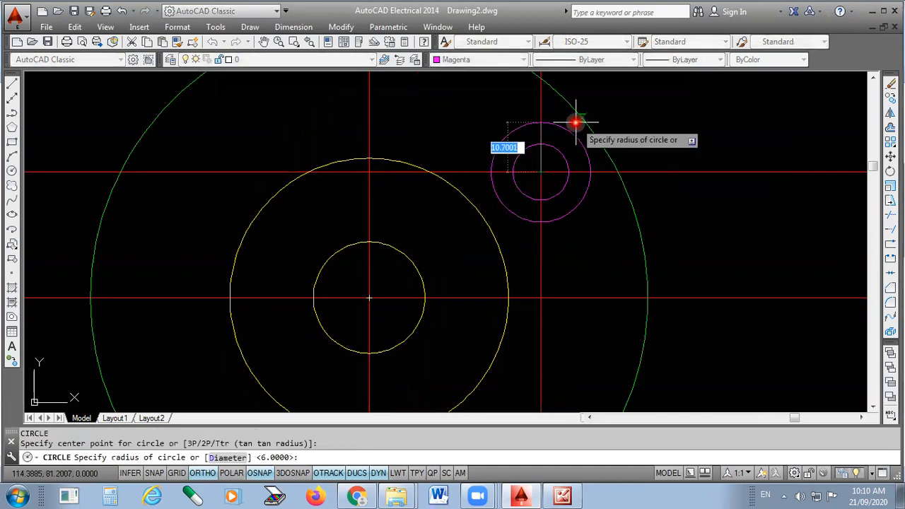
key(BackSpace)
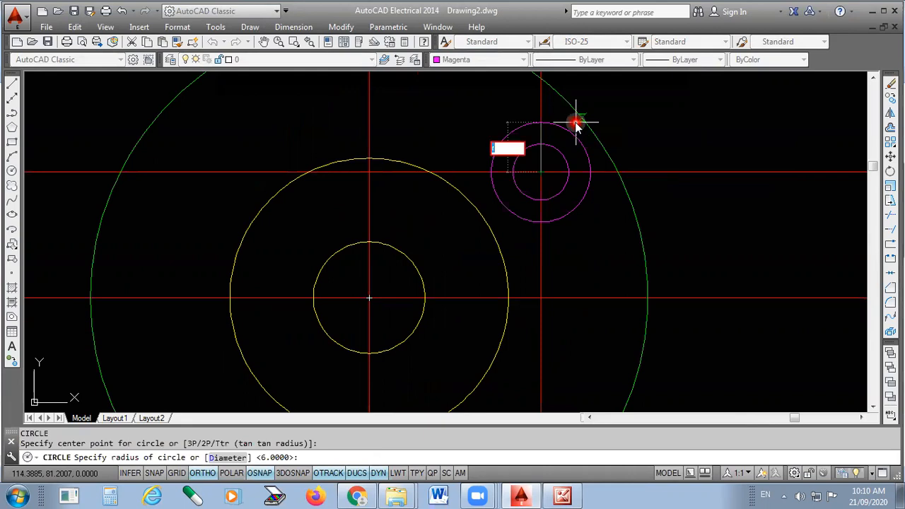
text(1)
key(Return)
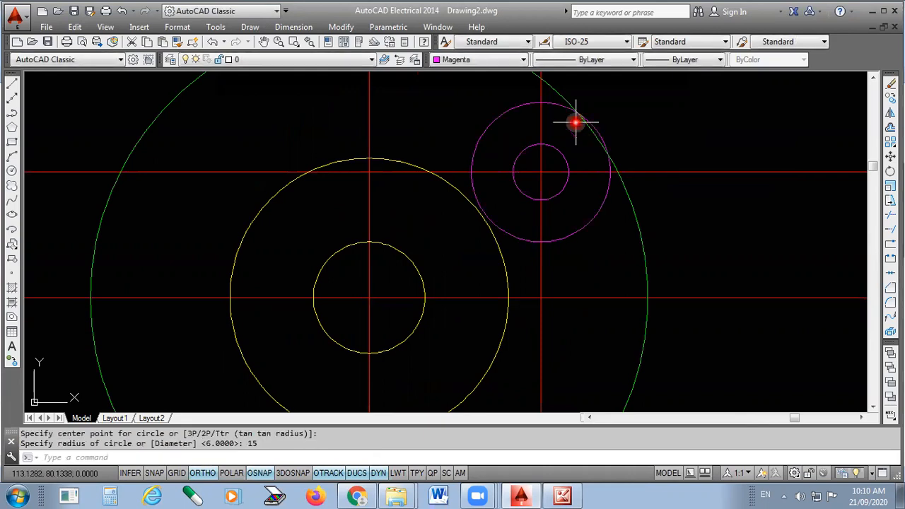
Check the lower 12 Dia hole and its 15R arc in the reference picture, and return to AutoCAD.
scroll(587, 240, down, 2)
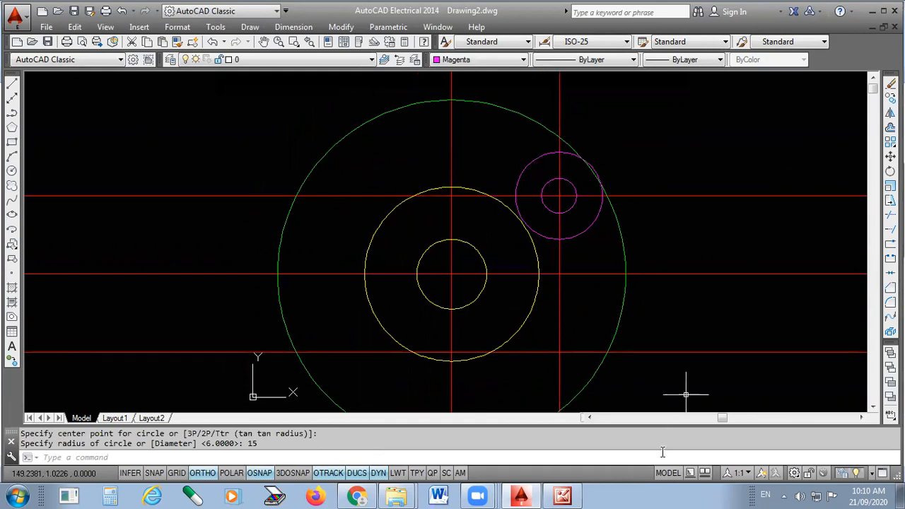
key(alt+Tab)
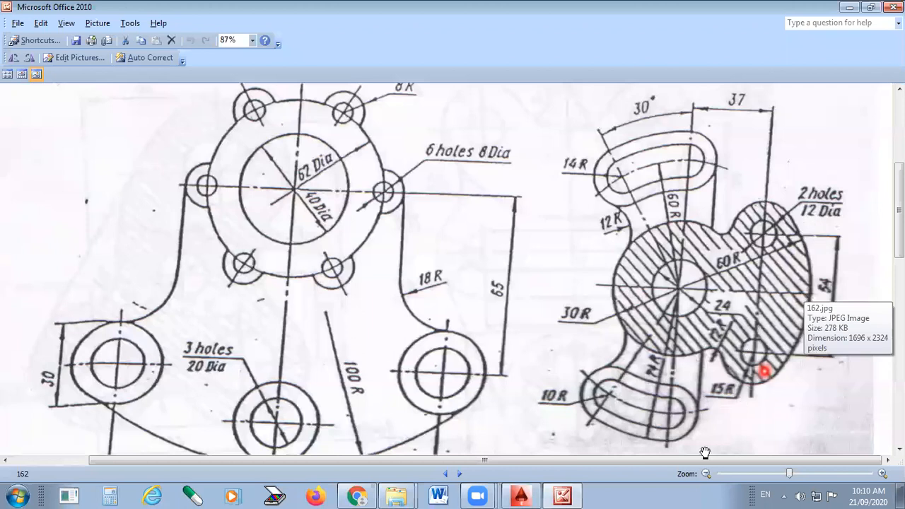
click(564, 495)
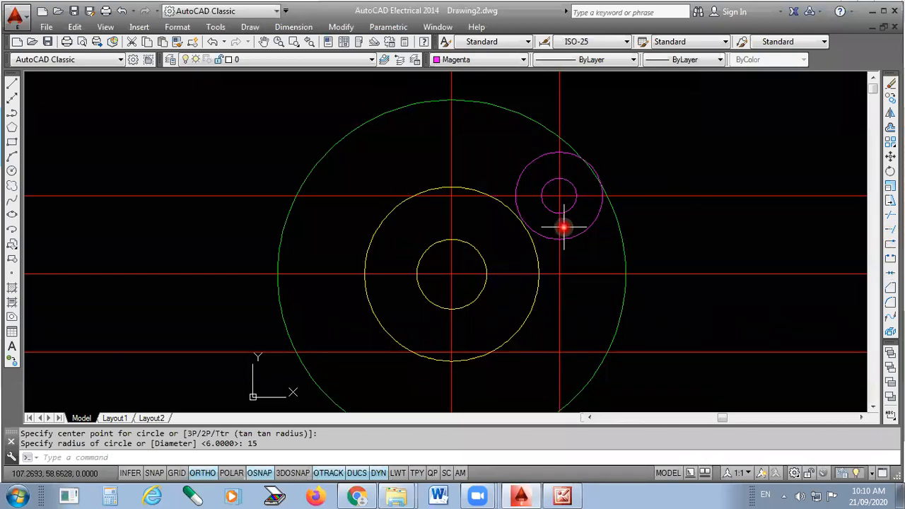
Copy both magenta circles from their common centre to the lower intersection of the offset construction lines.
key(Escape)
click(572, 208)
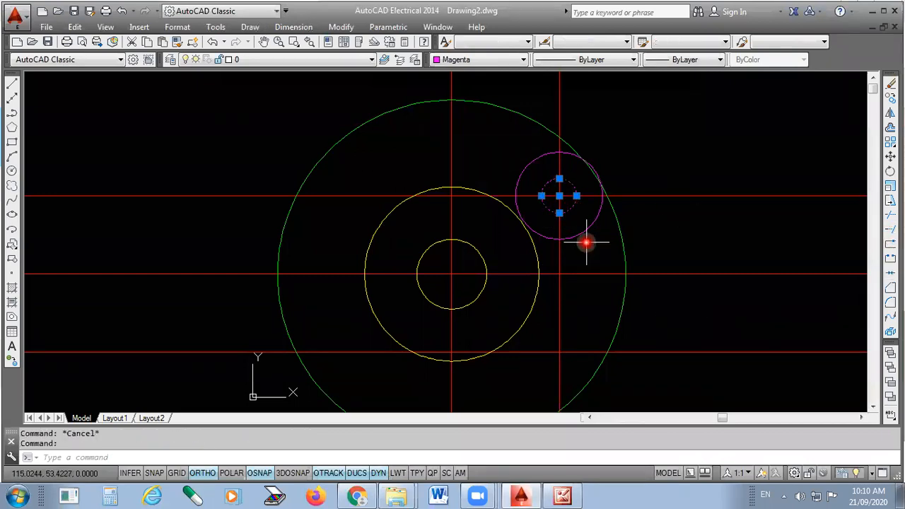
click(583, 234)
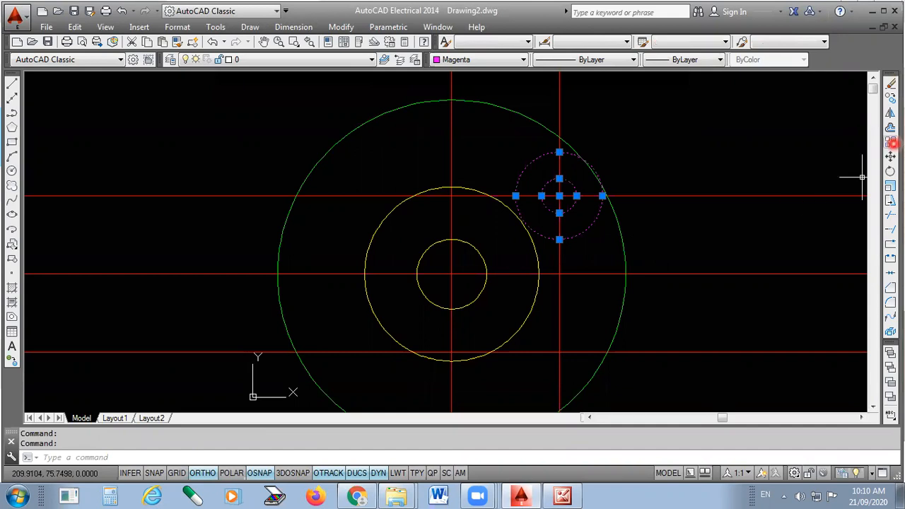
click(890, 98)
click(565, 193)
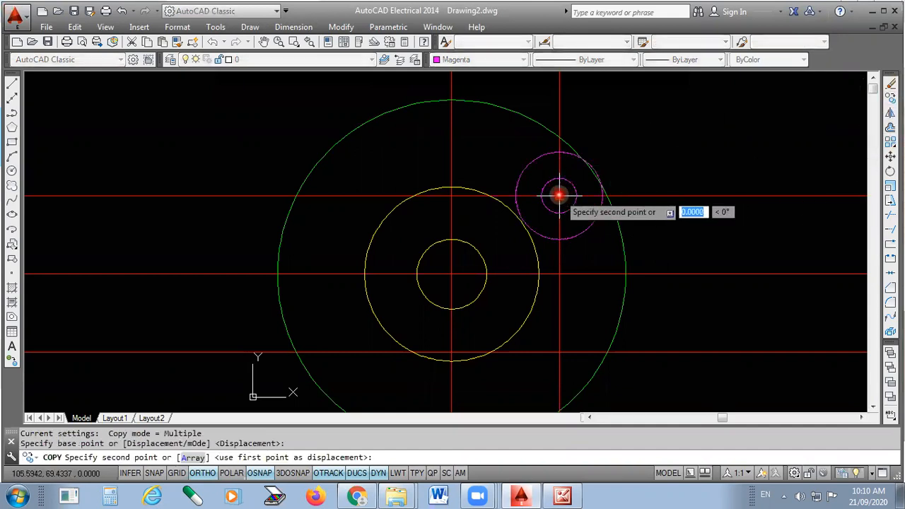
scroll(568, 331, up, 4)
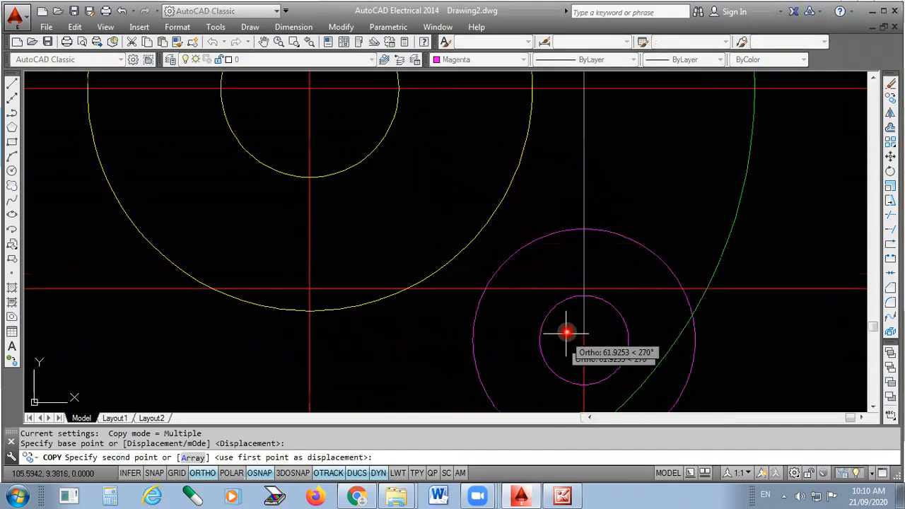
click(583, 288)
key(Escape)
scroll(645, 205, down, 5)
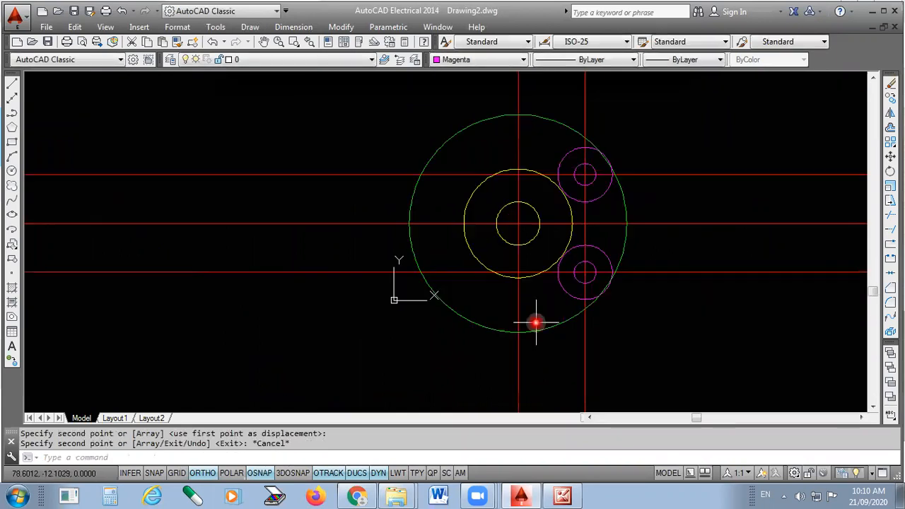
Compare the large green circle with the 60R arc in the reference picture, and erase that circle in AutoCAD.
scroll(636, 236, up, 1)
scroll(612, 150, up, 1)
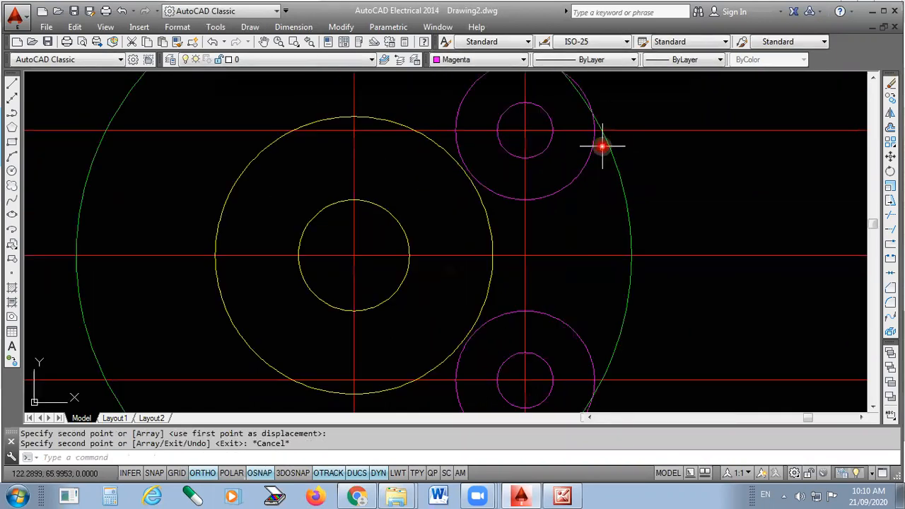
click(616, 169)
scroll(601, 307, down, 1)
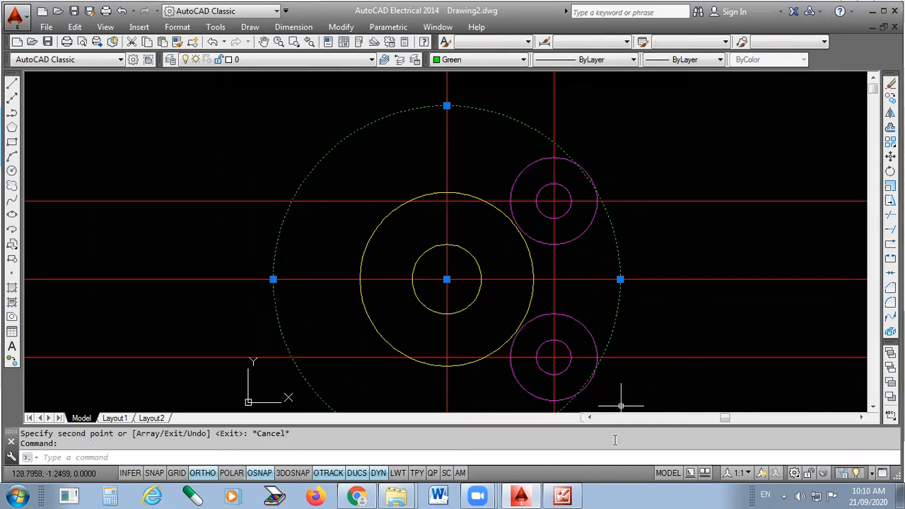
key(alt+Tab)
scroll(752, 268, down, 1)
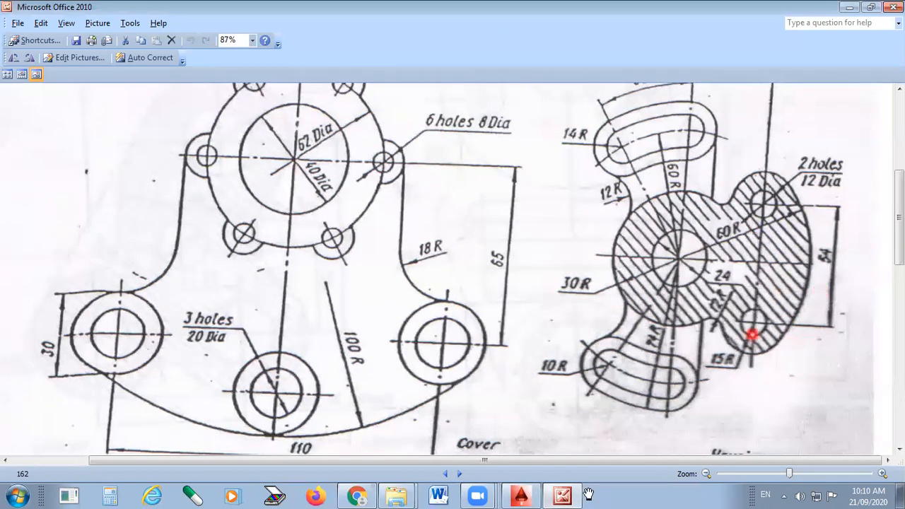
click(521, 495)
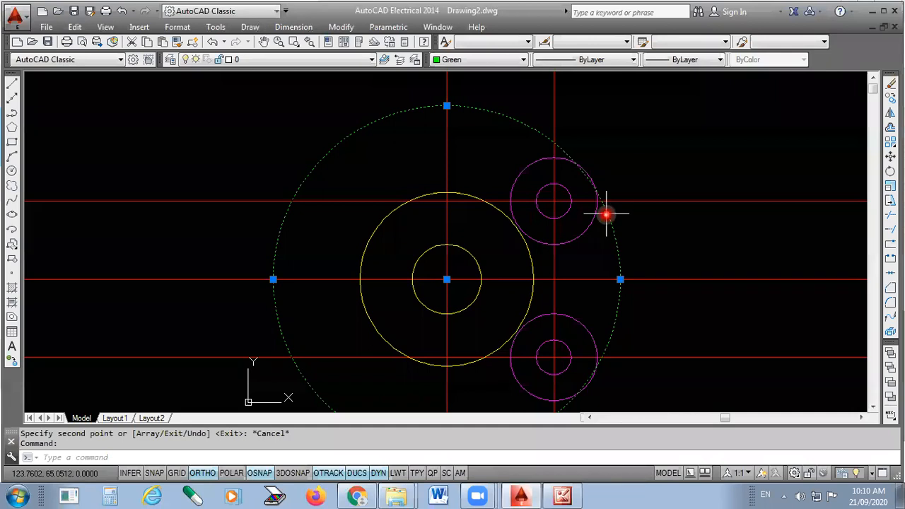
scroll(440, 269, up, 4)
scroll(440, 253, down, 4)
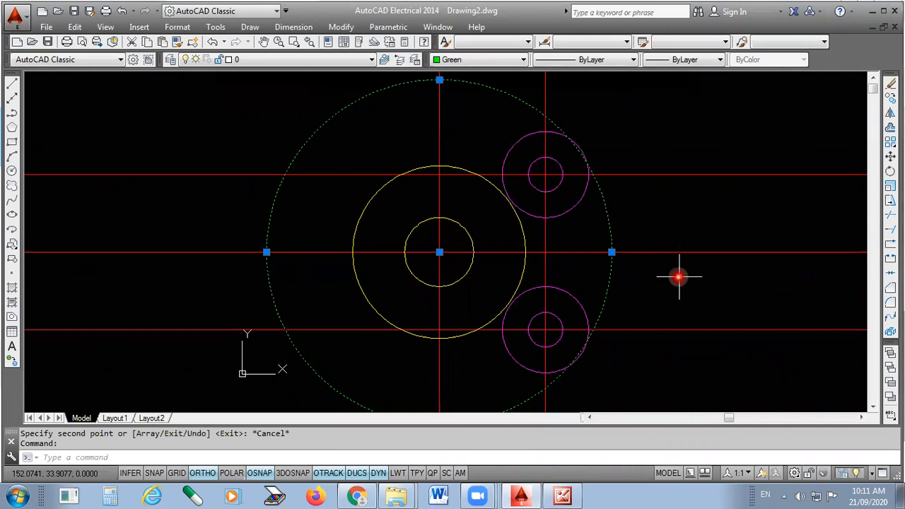
click(605, 292)
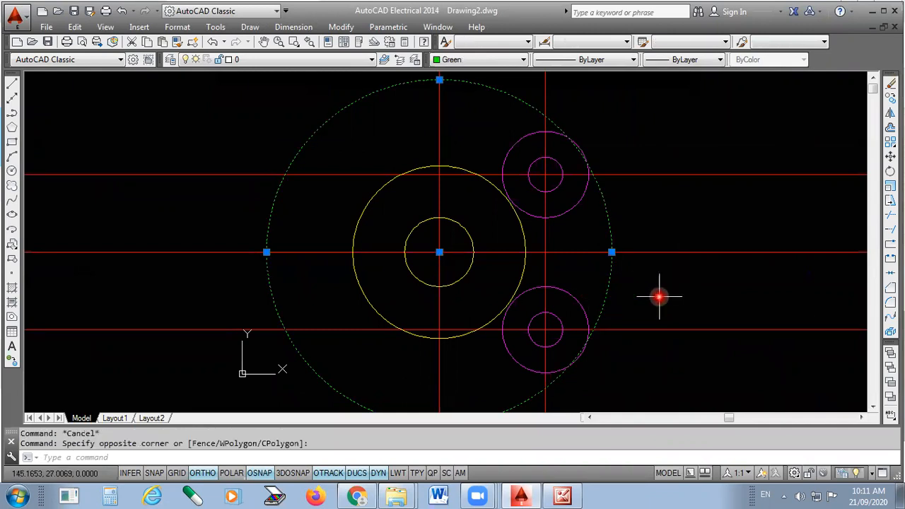
key(Delete)
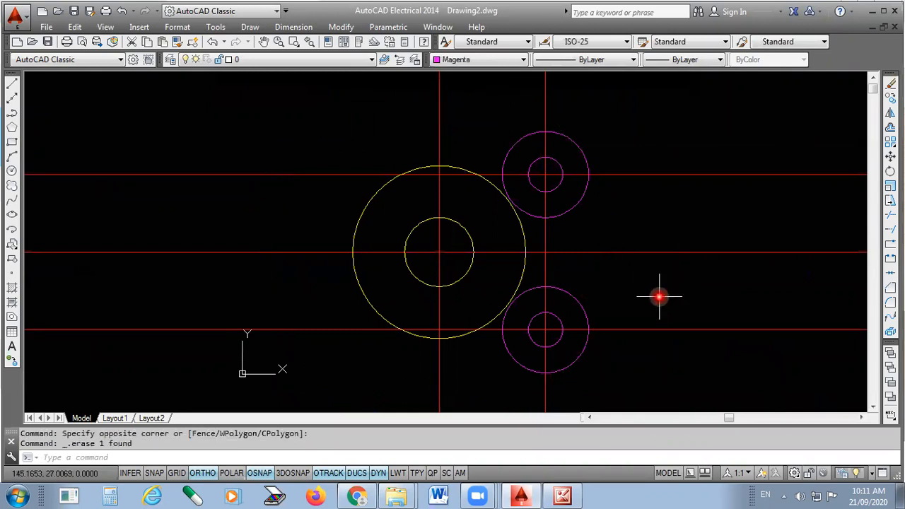
Draw a tangent-tangent-radius circle of radius 60 touching the outer sides of the upper and lower radius 15 circles.
scroll(571, 129, down, 2)
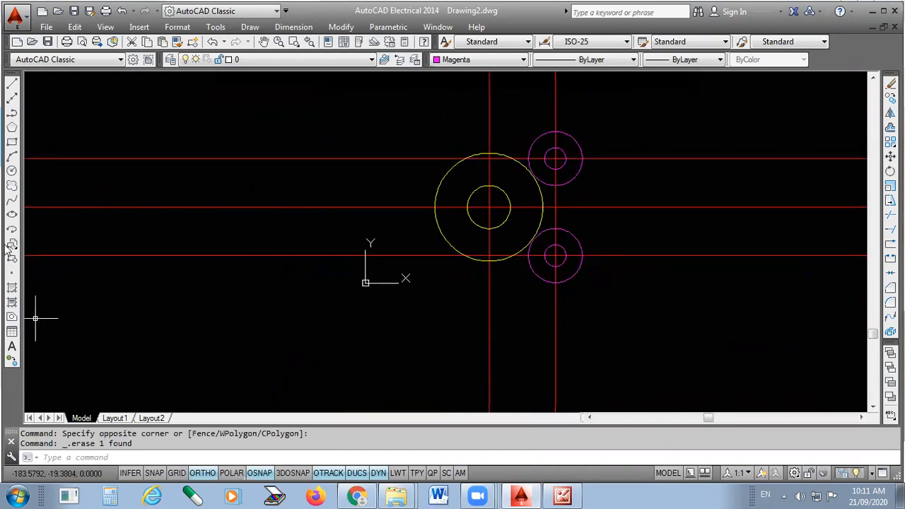
click(13, 172)
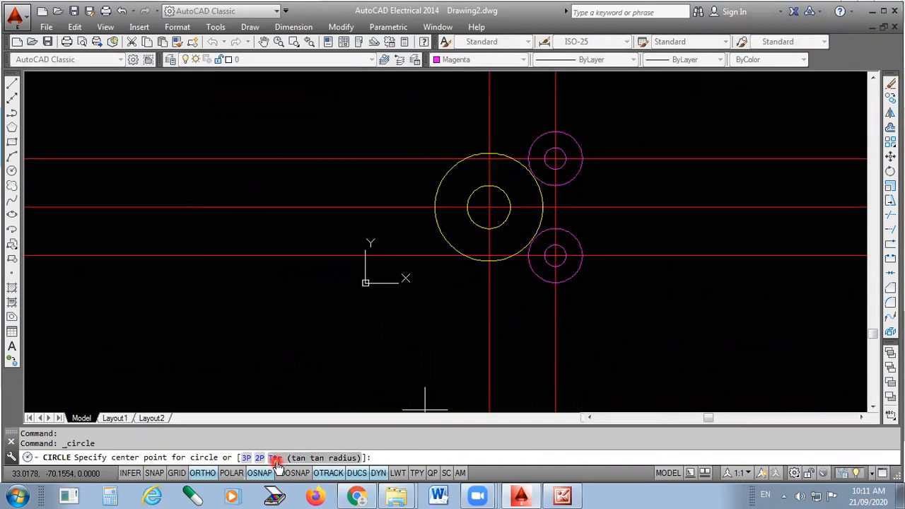
click(300, 458)
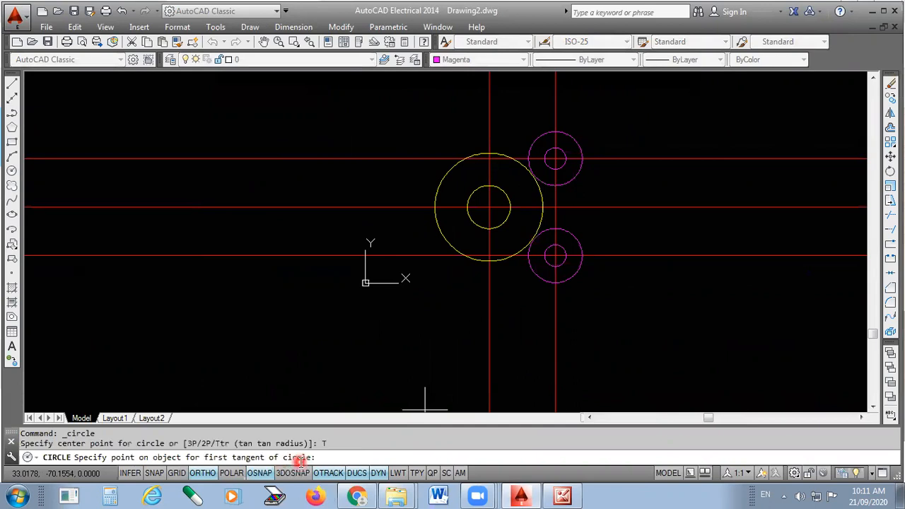
scroll(569, 123, up, 2)
click(571, 142)
scroll(616, 354, up, 2)
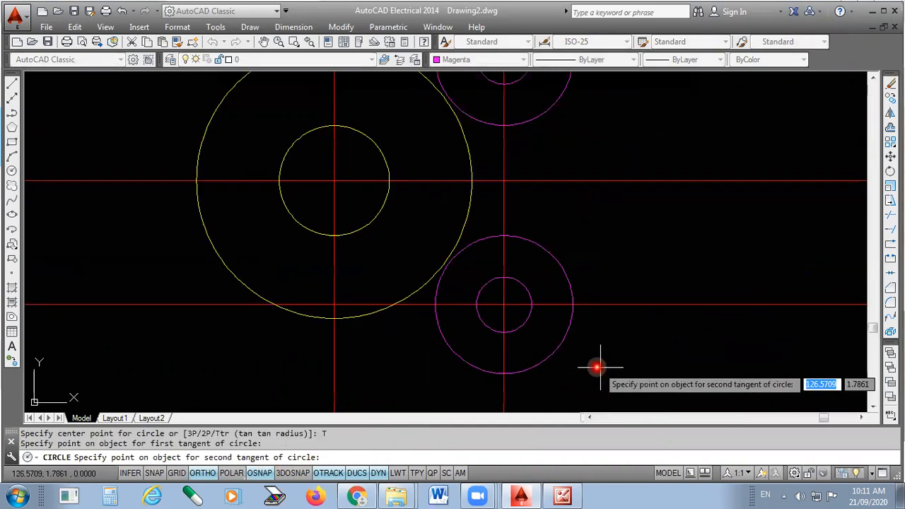
click(556, 350)
text(60)
key(Return)
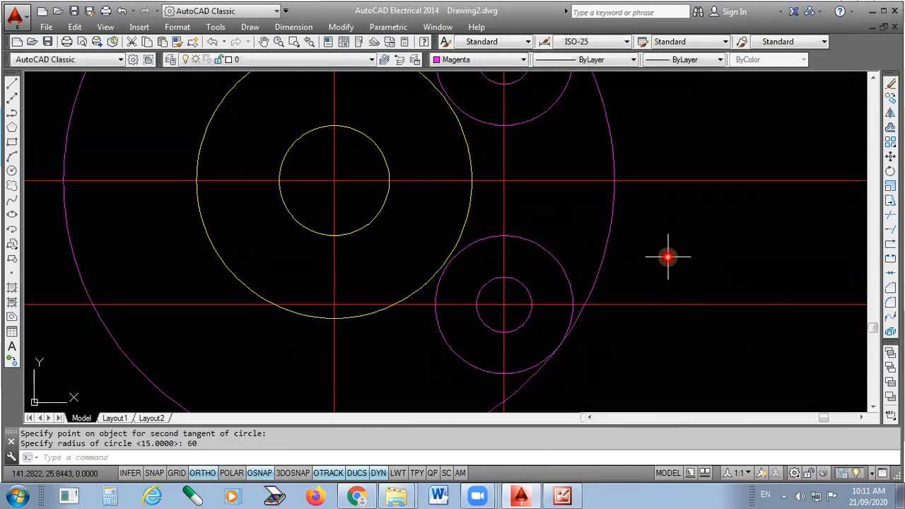
scroll(668, 258, down, 2)
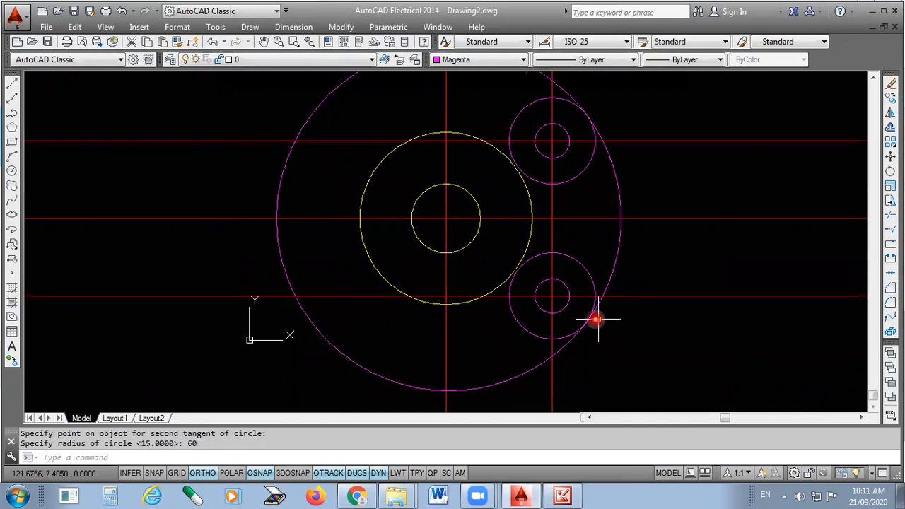
scroll(592, 323, up, 2)
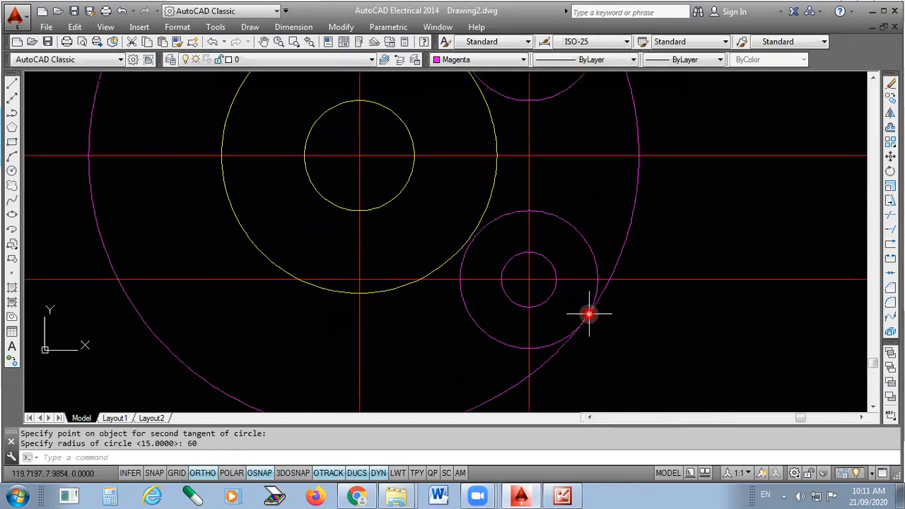
scroll(589, 313, down, 2)
scroll(570, 196, up, 3)
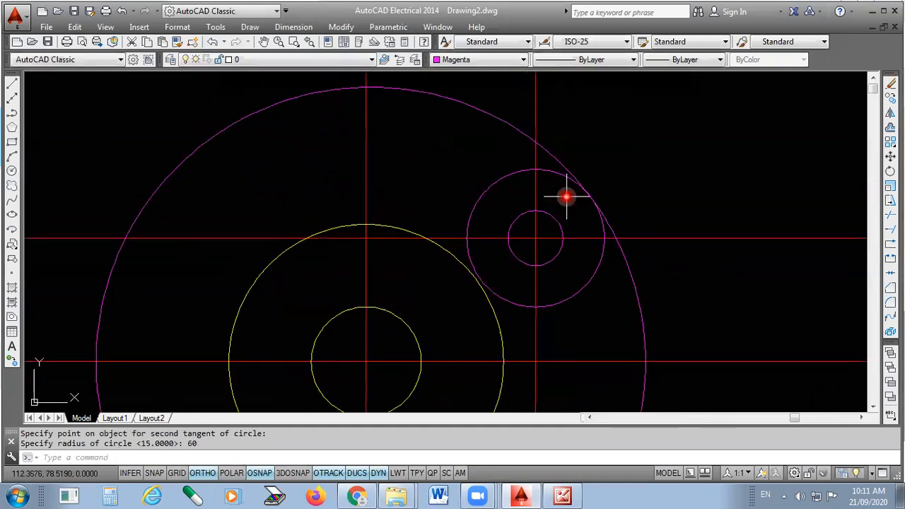
scroll(525, 150, down, 1)
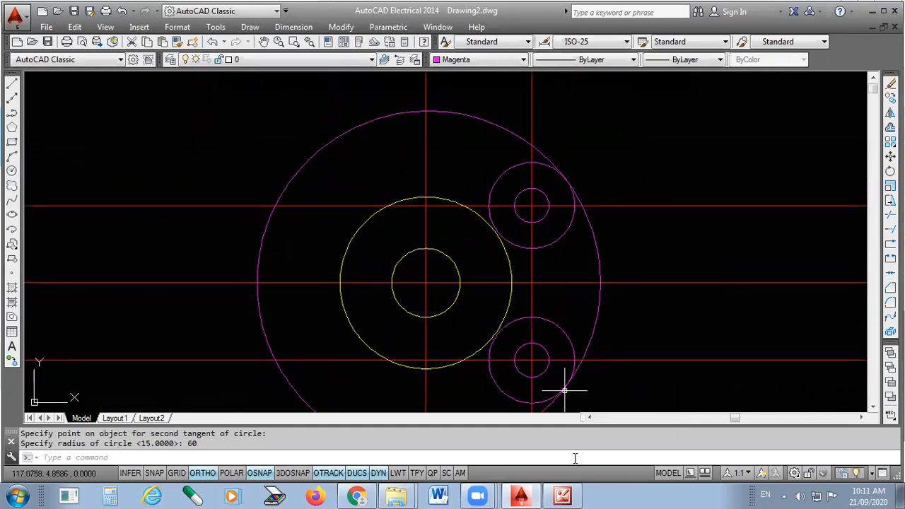
Switch to the reference picture and examine the 12R fillet between the 30R outline and the lower 15R lobe.
click(561, 495)
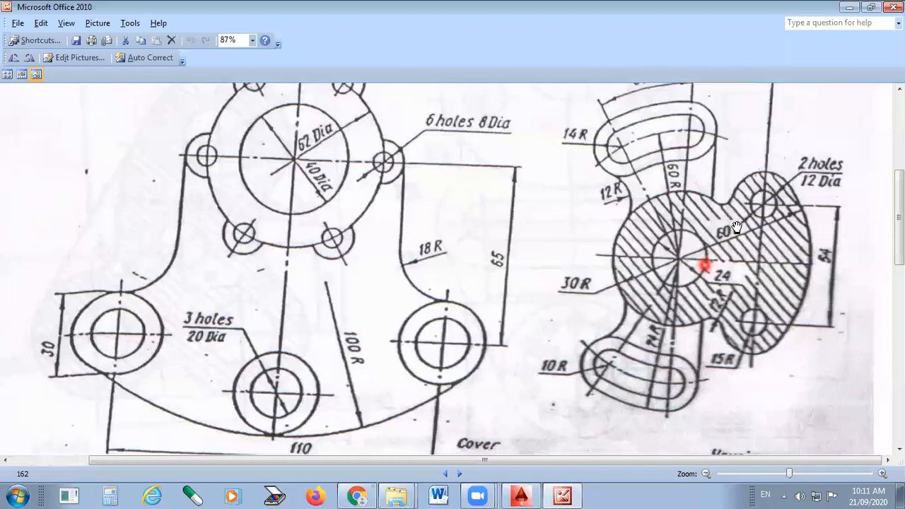
scroll(717, 237, up, 1)
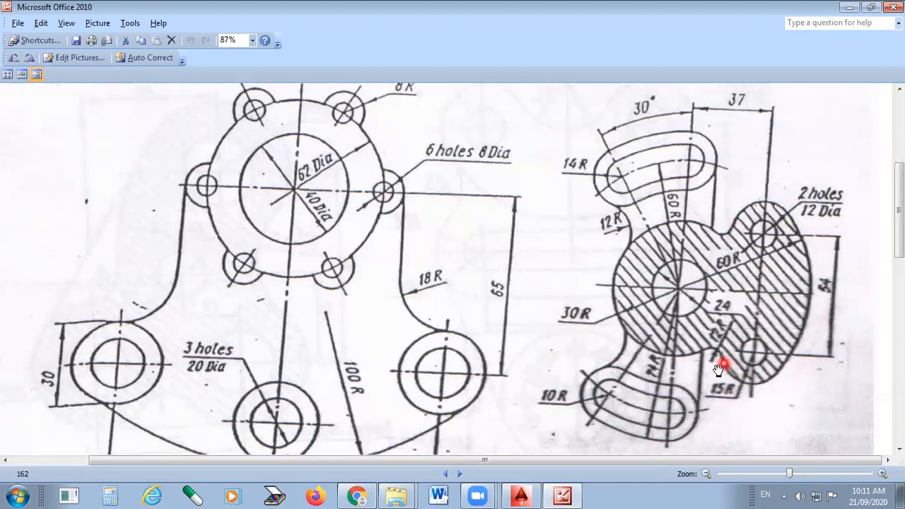
click(721, 311)
click(722, 340)
click(716, 372)
click(696, 357)
click(389, 103)
drag(725, 367, 720, 345)
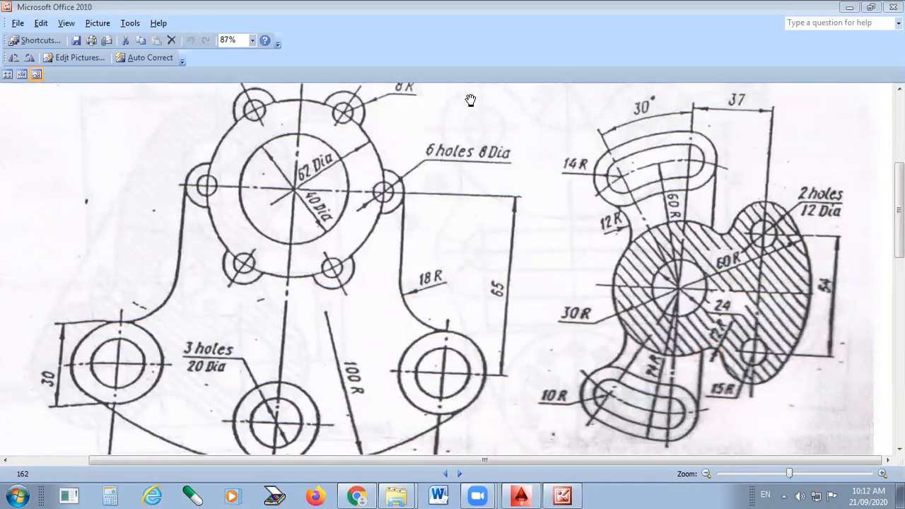
Return to AutoCAD and fillet the upper radius 15 circle with the outer yellow circle using a radius of 12.
click(520, 496)
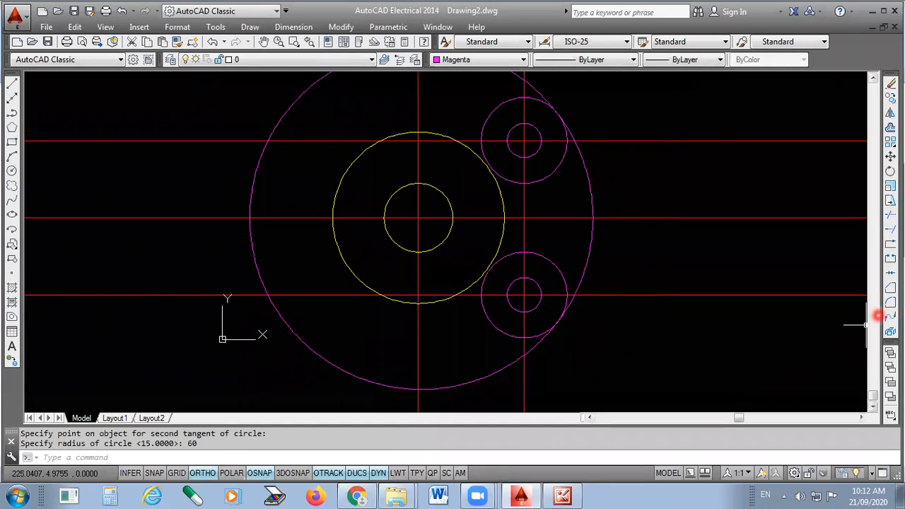
click(890, 304)
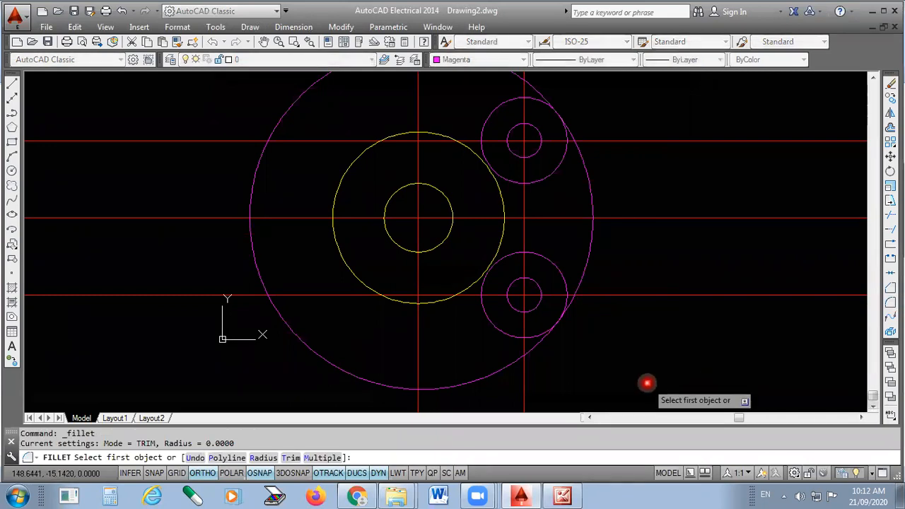
text(r)
key(Return)
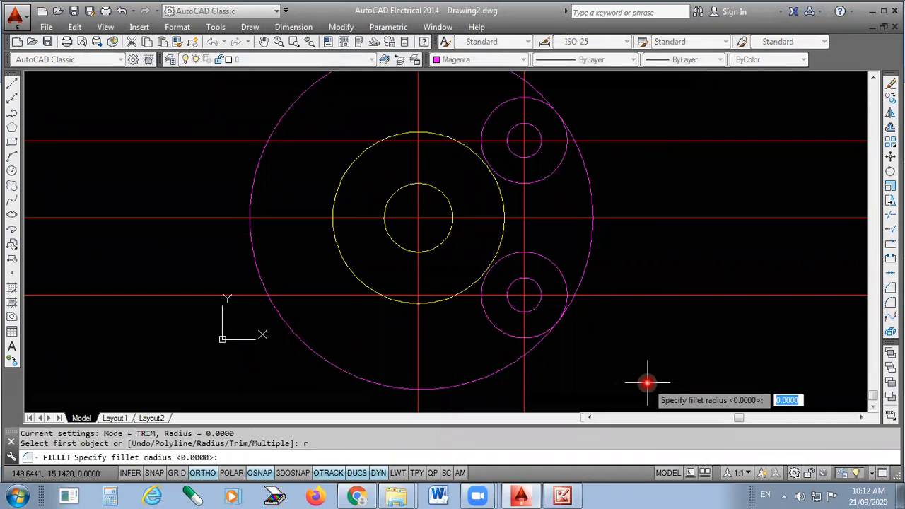
text(12)
key(Return)
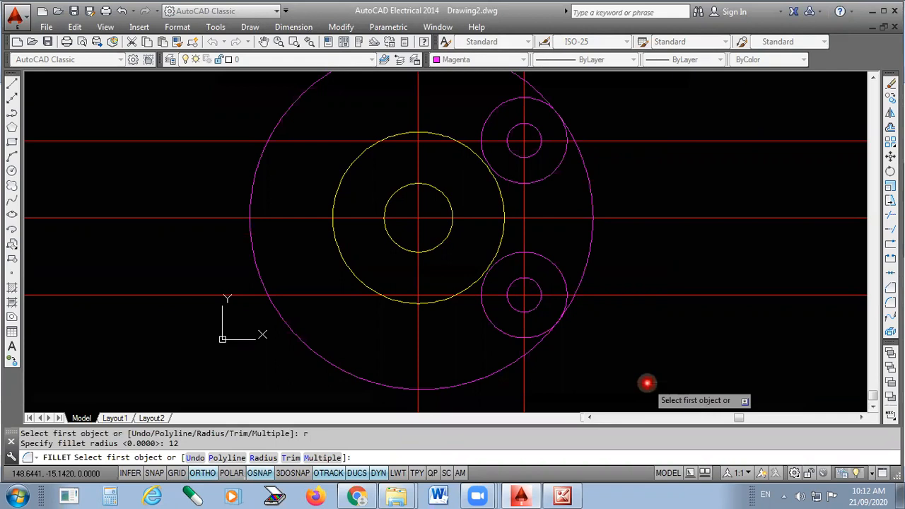
scroll(502, 105, up, 2)
click(472, 133)
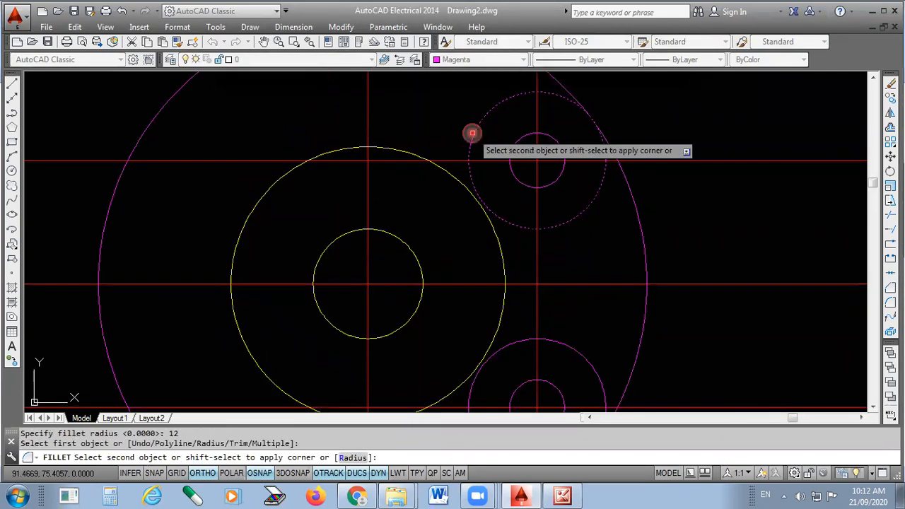
scroll(412, 151, up, 2)
click(414, 157)
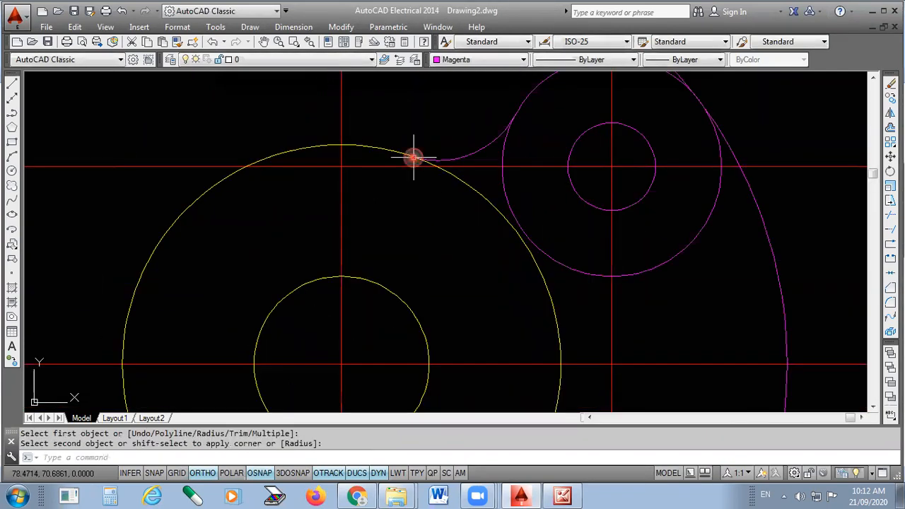
scroll(547, 146, down, 4)
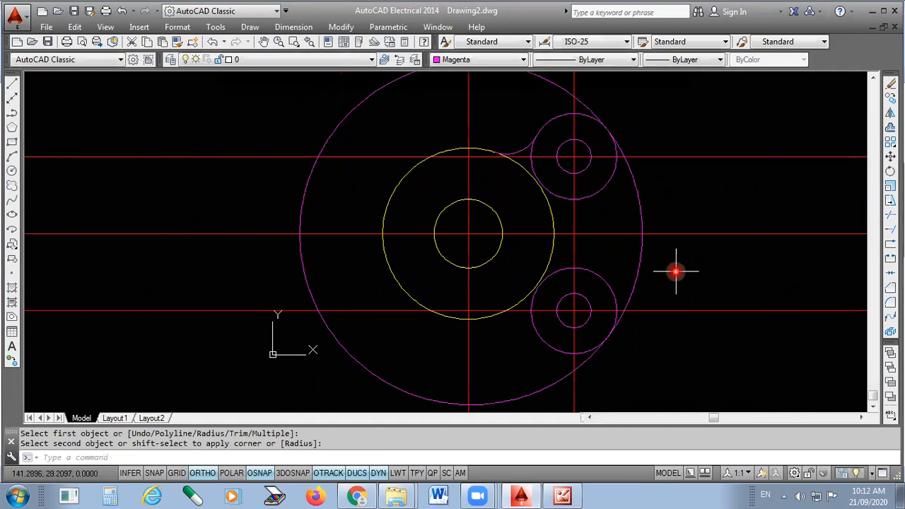
Fillet the lower radius 15 circle with the outer yellow circle using a radius of 12.
key(Return)
scroll(521, 311, up, 2)
scroll(521, 311, up, 1)
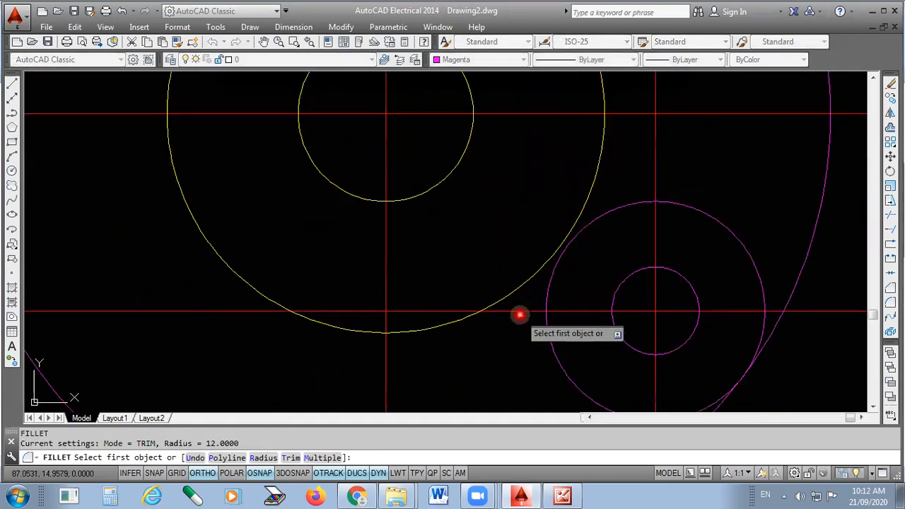
click(546, 293)
click(524, 296)
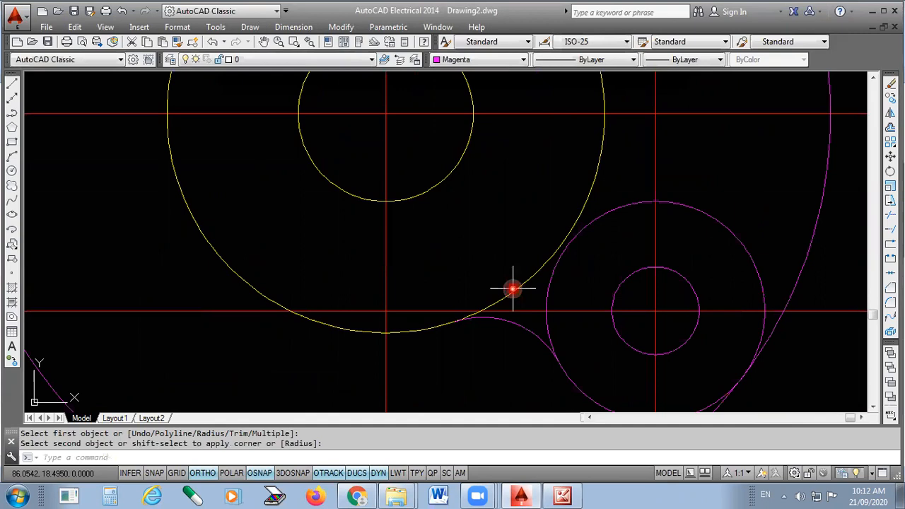
scroll(521, 238, down, 4)
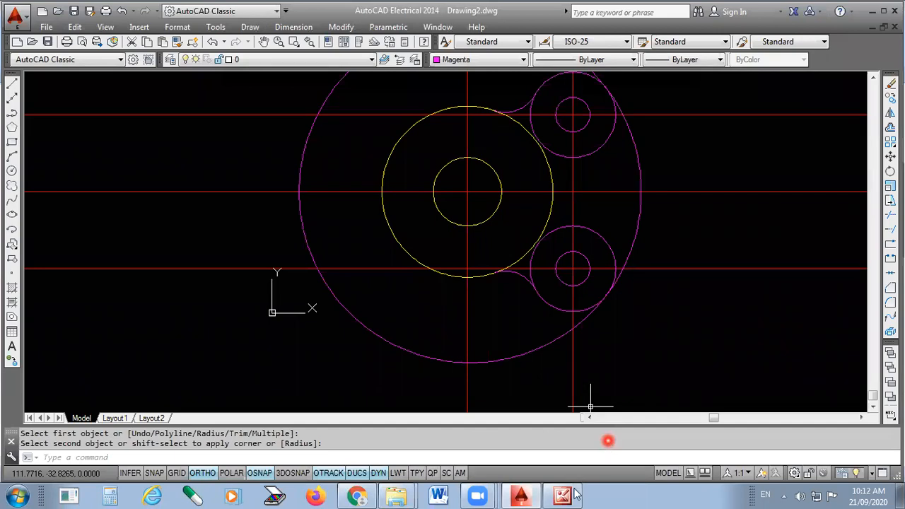
Check the reference picture and, back in AutoCAD, trim the radius 60 circle between each radius 15 circle and the vertical centre line.
scroll(478, 357, down, 2)
scroll(558, 200, up, 2)
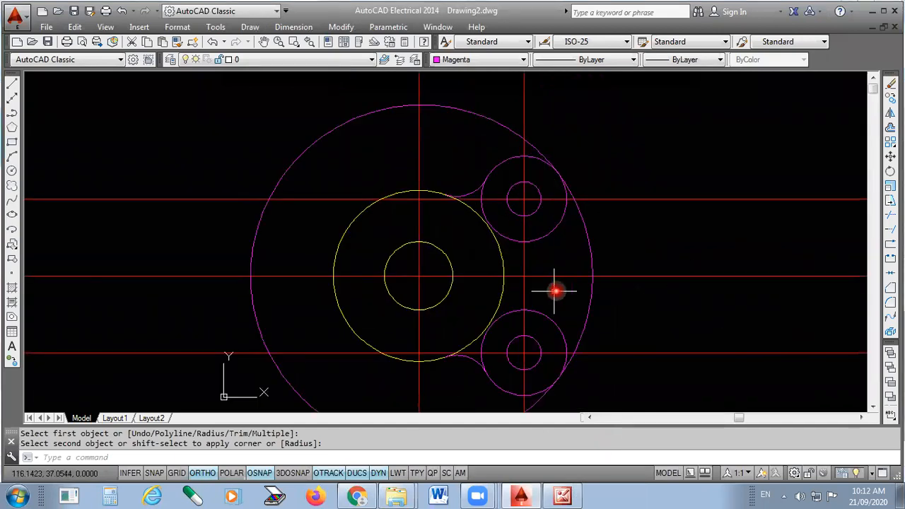
click(570, 495)
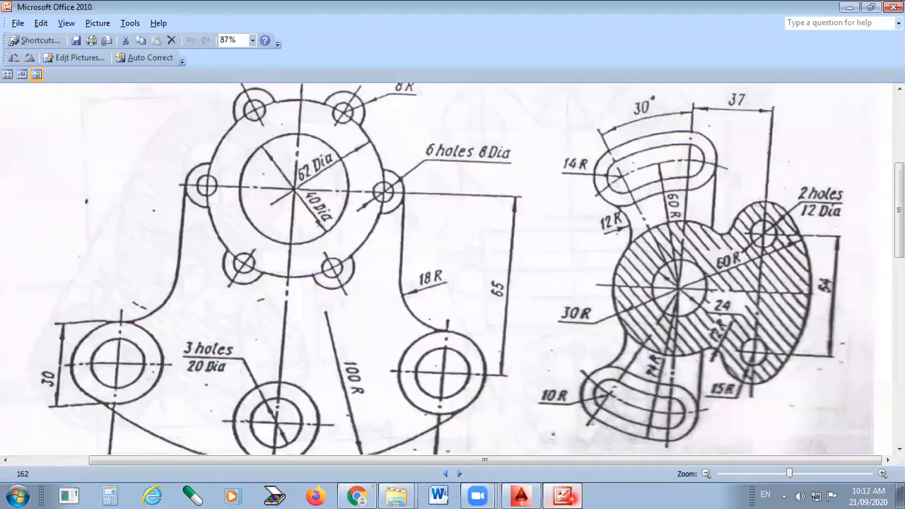
click(569, 495)
click(890, 214)
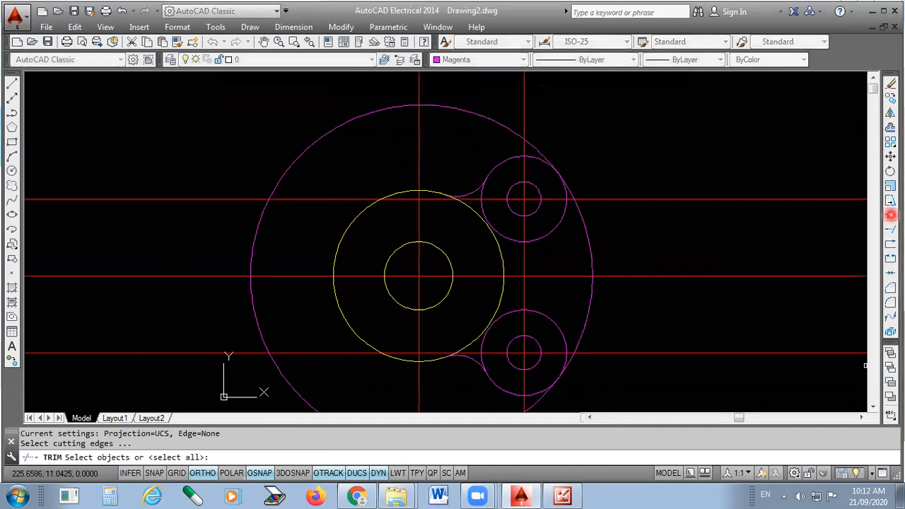
key(Return)
scroll(538, 162, up, 6)
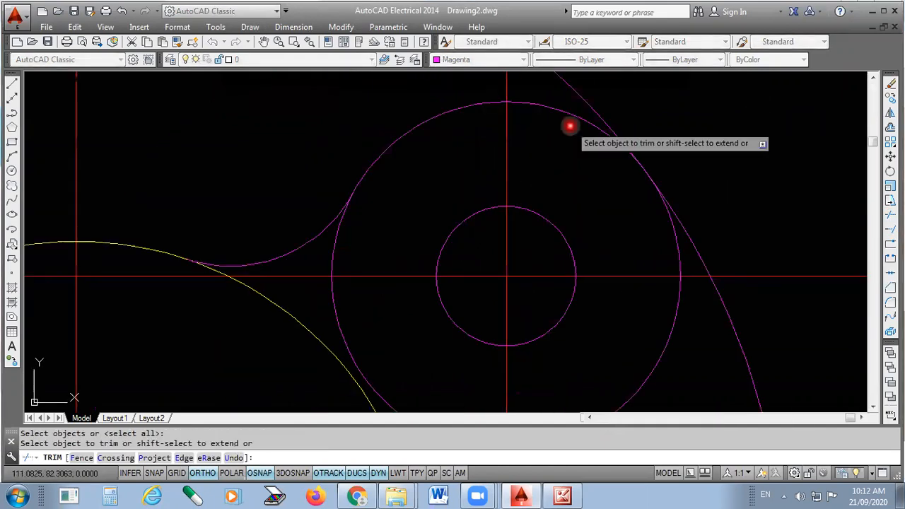
scroll(595, 114, down, 6)
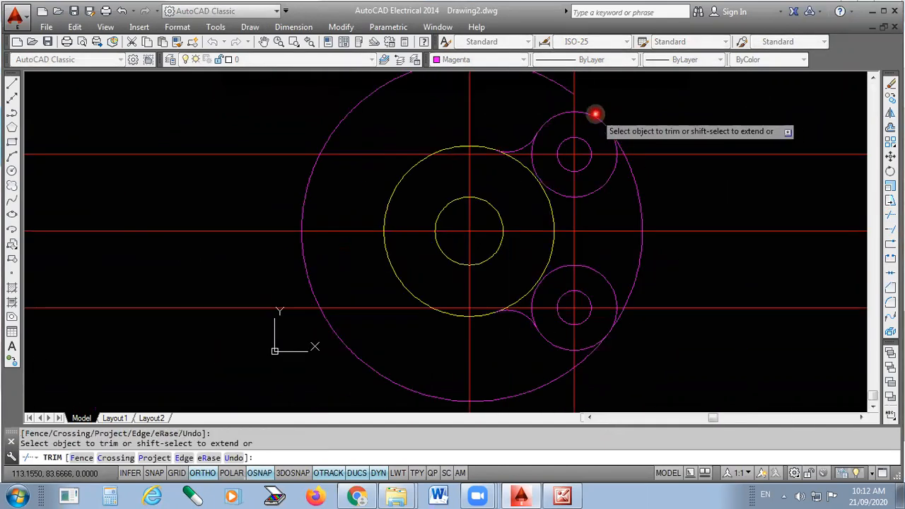
scroll(584, 280, up, 3)
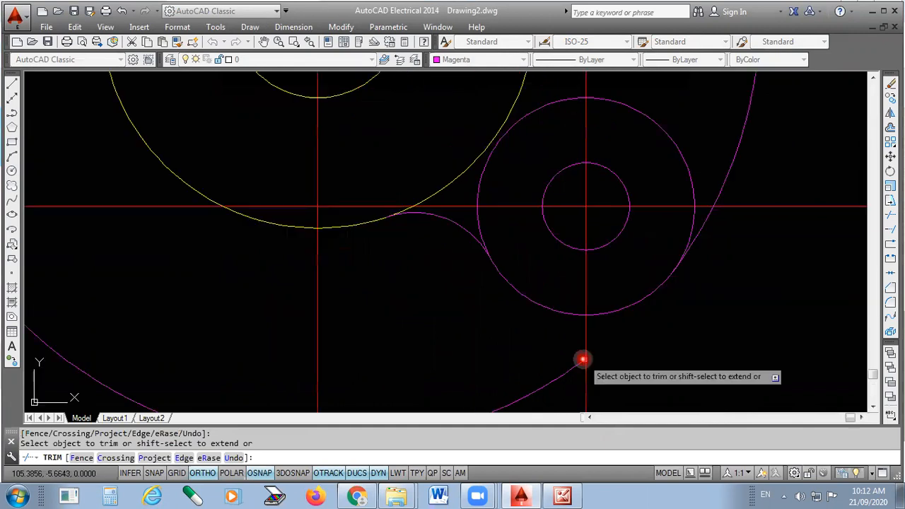
Trim the outer yellow circle between each radius 12 fillet and the adjacent horizontal centre line.
scroll(408, 207, up, 3)
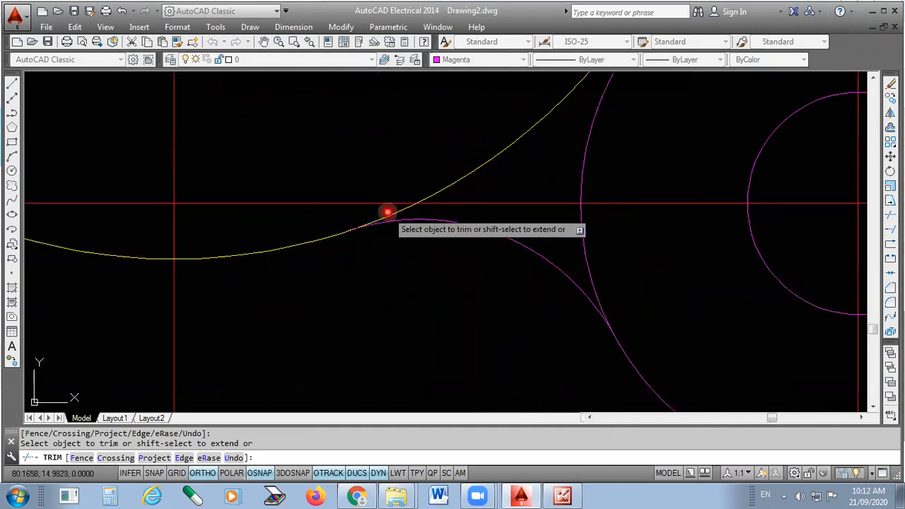
scroll(516, 318, down, 3)
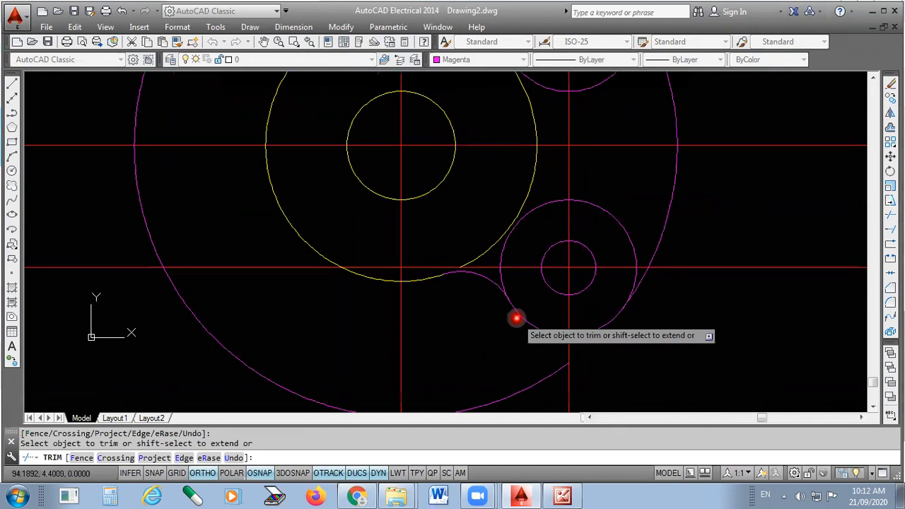
scroll(489, 115, up, 3)
scroll(430, 162, up, 2)
scroll(430, 162, up, 2)
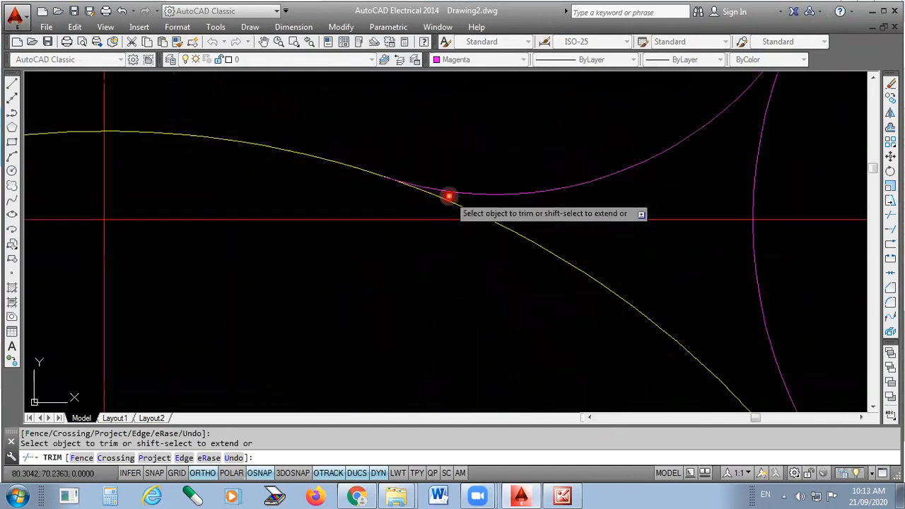
scroll(448, 202, down, 4)
Trim both radius 15 circles from their tangent points with the fillets and the radius 60 arc to their horizontal centre lines.
scroll(539, 137, up, 2)
scroll(563, 195, up, 4)
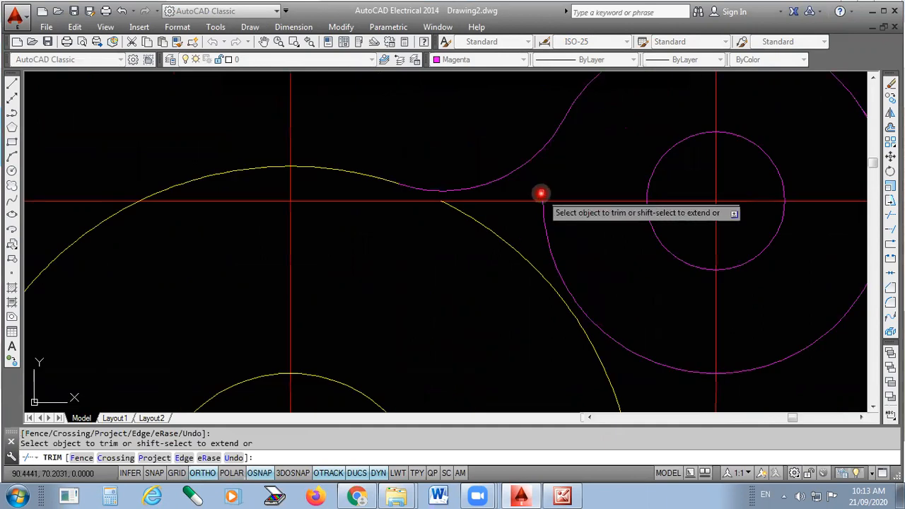
scroll(540, 193, down, 4)
scroll(662, 177, up, 4)
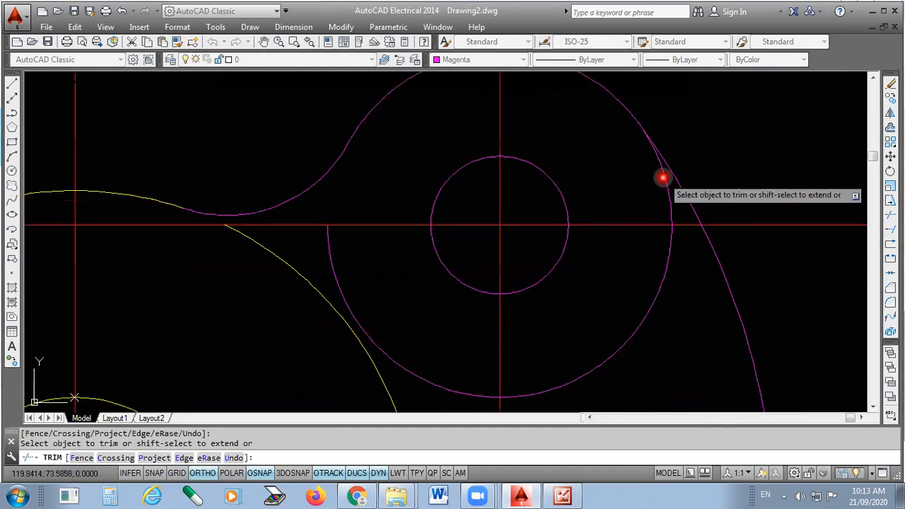
scroll(591, 115, down, 4)
scroll(678, 297, up, 4)
click(714, 279)
click(369, 257)
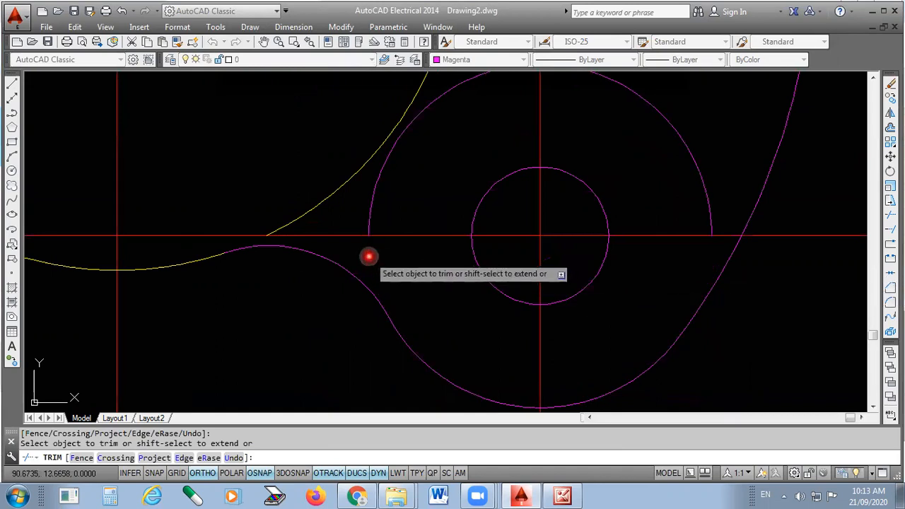
key(Escape)
Erase the leftover inner halves of the lower and upper radius 15 circles.
click(372, 203)
key(Delete)
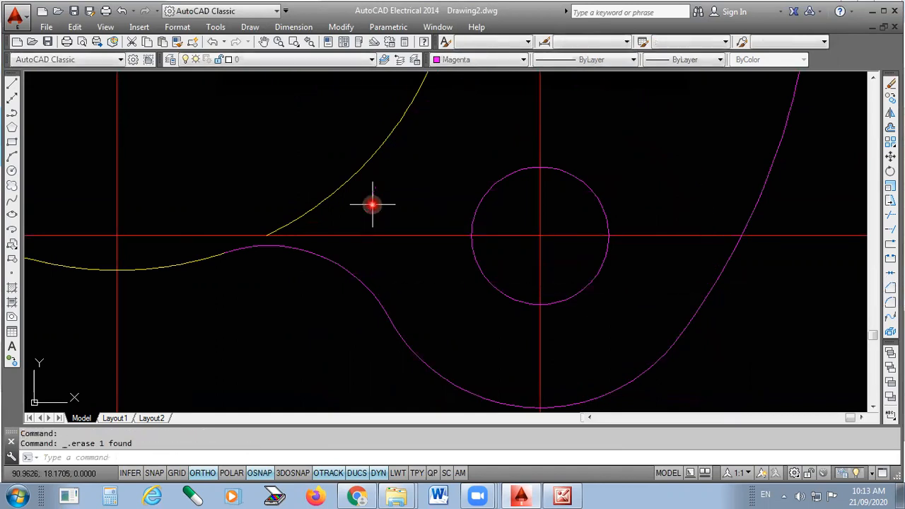
scroll(372, 204, down, 5)
click(440, 161)
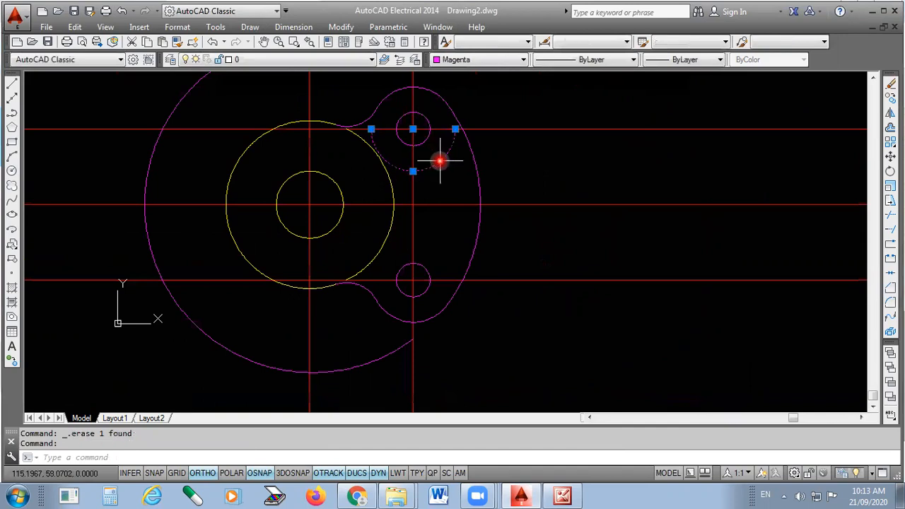
key(Delete)
Erase the red horizontal and vertical centre lines from the drawing.
click(668, 172)
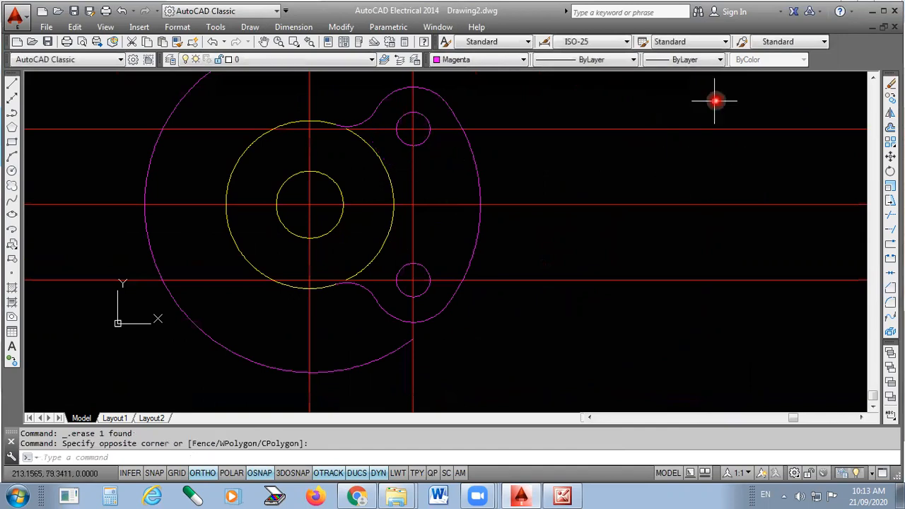
click(602, 343)
key(Delete)
scroll(651, 205, down, 6)
click(657, 302)
click(566, 335)
key(Delete)
Erase the leftover yellow arc inside the plate and the large magenta arc surrounding it.
scroll(580, 219, up, 4)
click(597, 223)
click(589, 238)
key(Delete)
scroll(591, 335, down, 3)
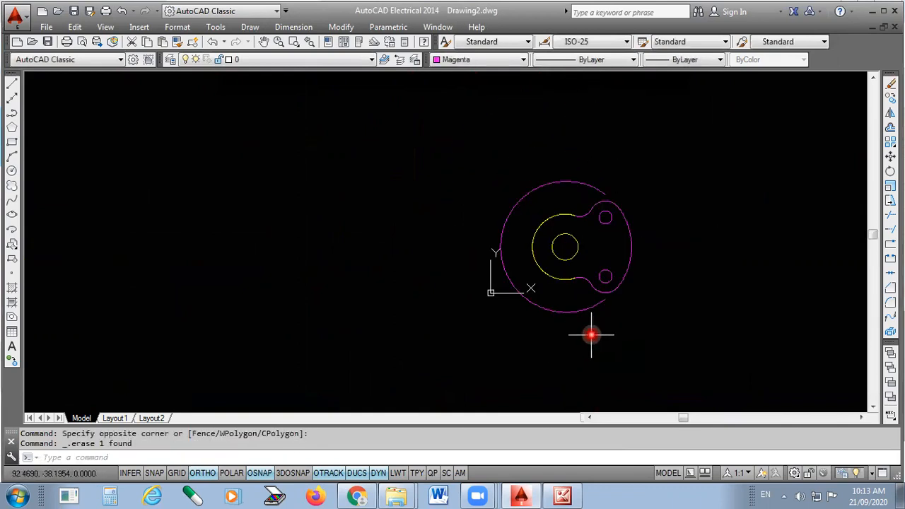
scroll(609, 267, up, 2)
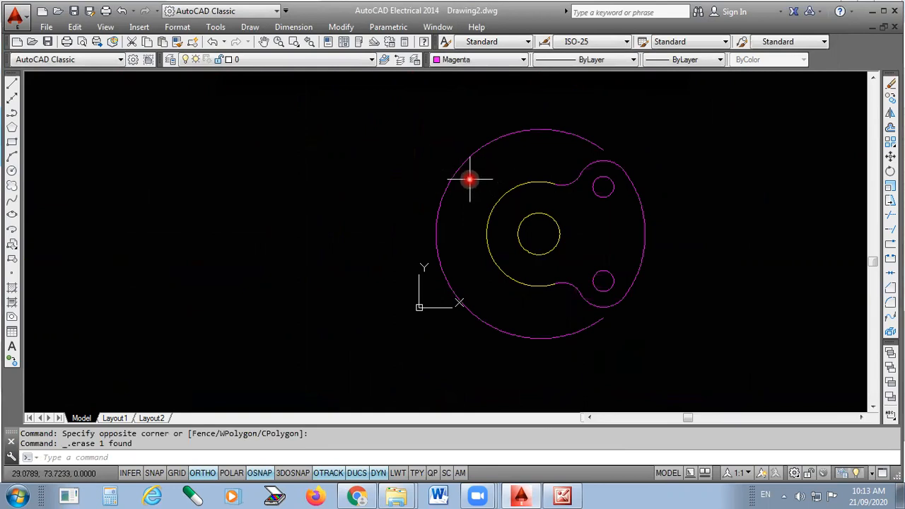
click(460, 170)
key(Delete)
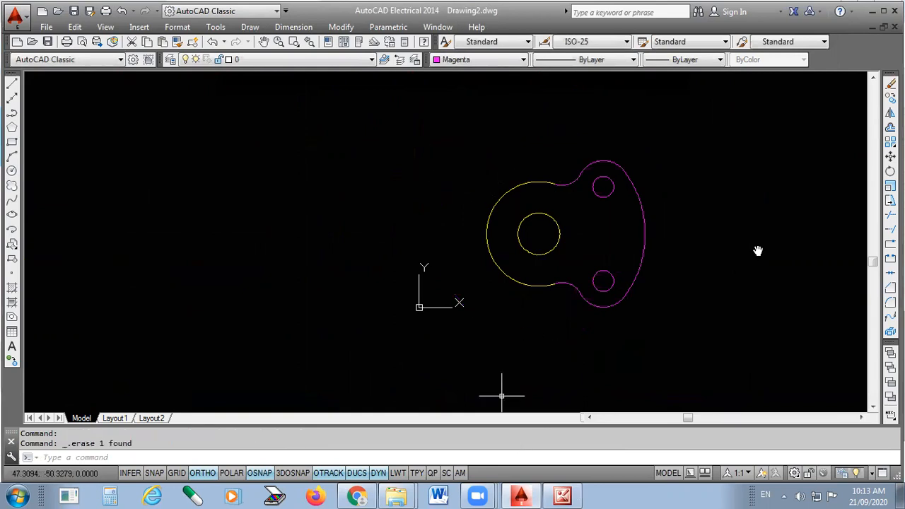
Switch to the reference picture and mark the lines from the hub centre that bound the upper slot's 30° angle.
key(alt+Tab)
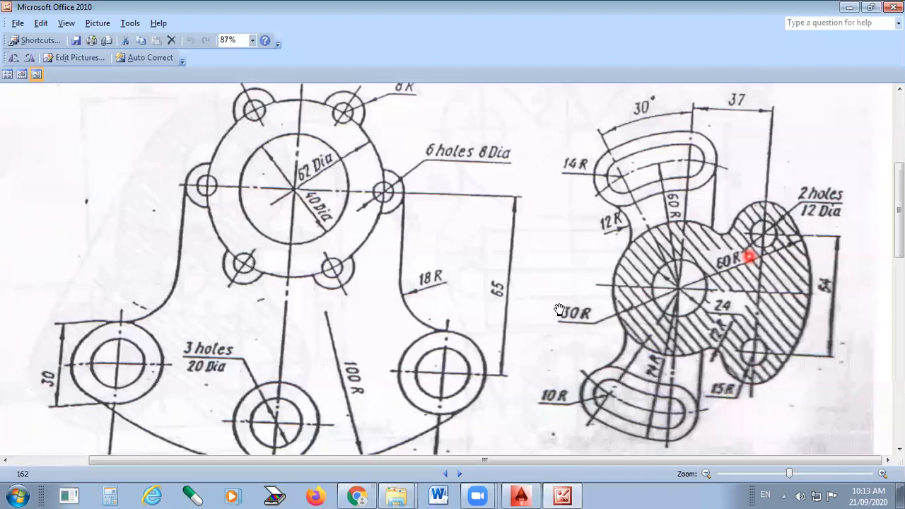
scroll(670, 325, down, 1)
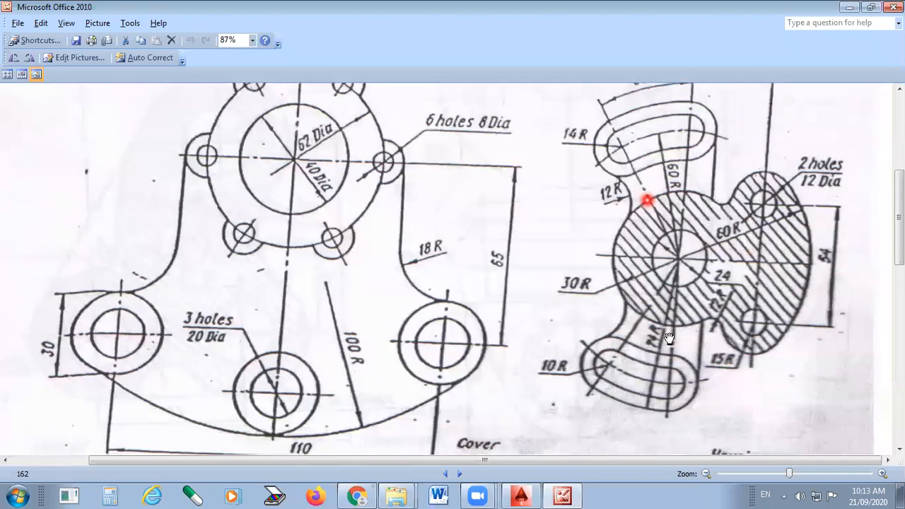
scroll(735, 320, up, 1)
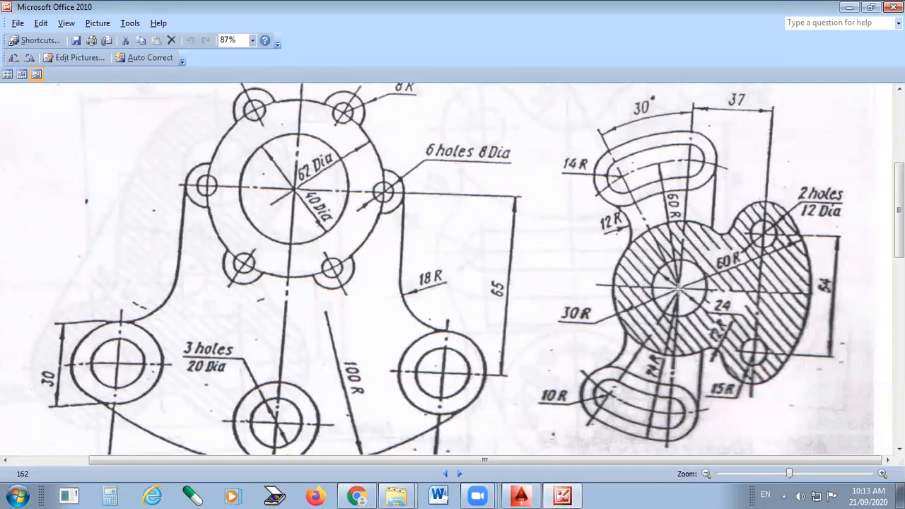
drag(679, 289, 694, 111)
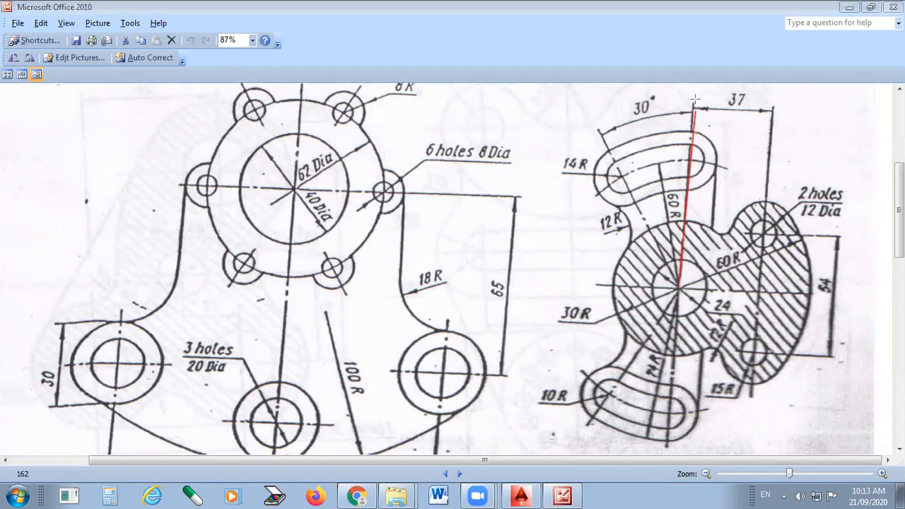
mouse_move(679, 289)
mouse_down()
mouse_move(589, 115)
mouse_move(692, 104)
mouse_up()
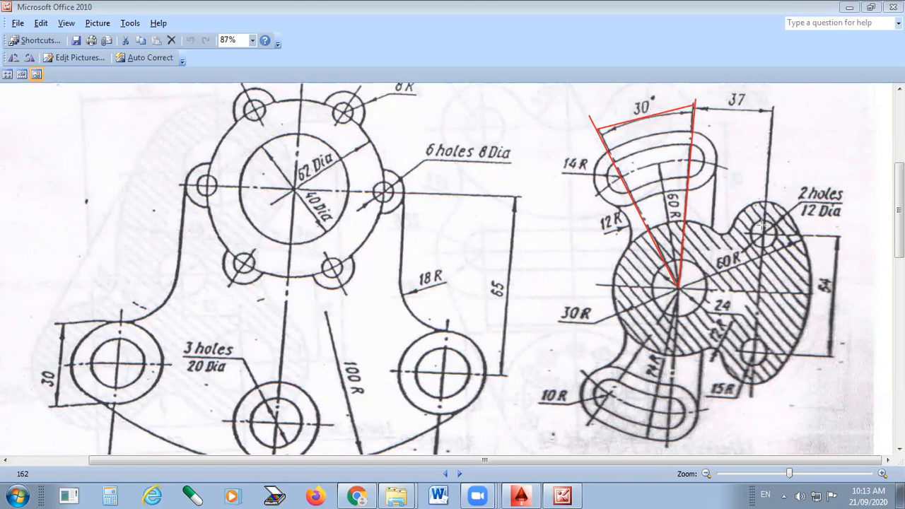
Frame the upper slot and point out the lower slot in the reference picture, and undo the last marks.
drag(541, 157, 695, 106)
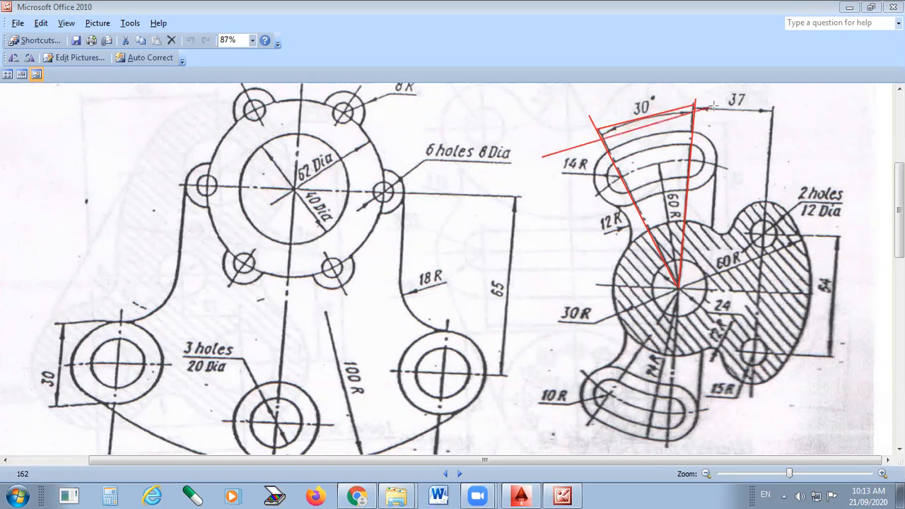
mouse_move(723, 151)
mouse_down()
mouse_move(731, 198)
mouse_move(590, 239)
mouse_move(543, 155)
mouse_up()
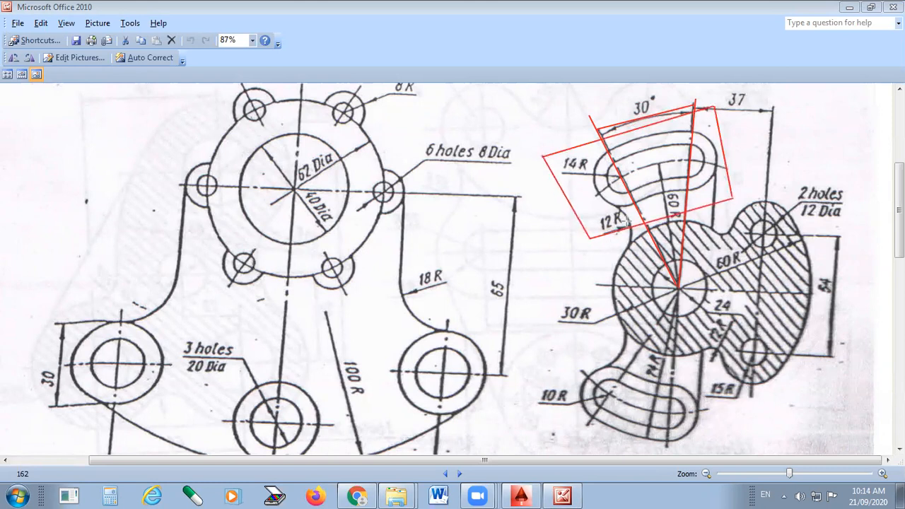
mouse_move(596, 329)
mouse_down()
mouse_move(601, 396)
mouse_move(593, 382)
mouse_up()
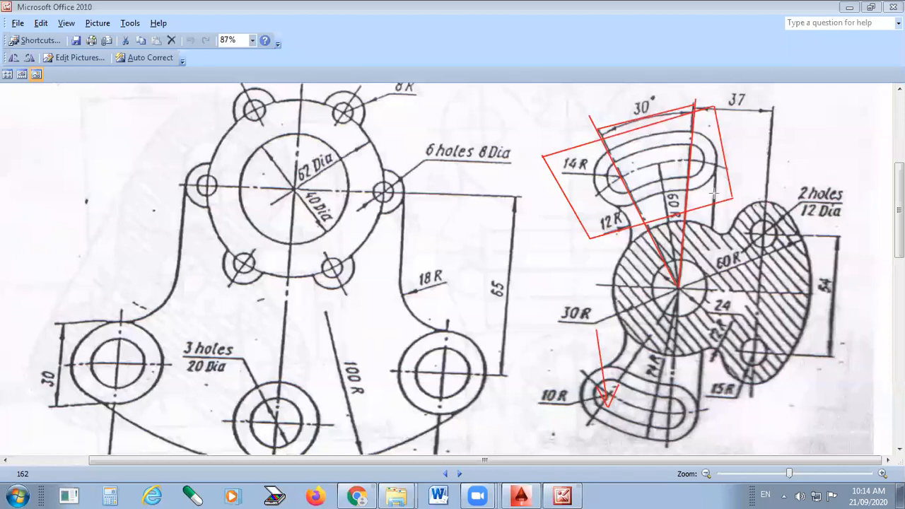
key(ctrl+z)
key(ctrl+z)
key(ctrl+z)
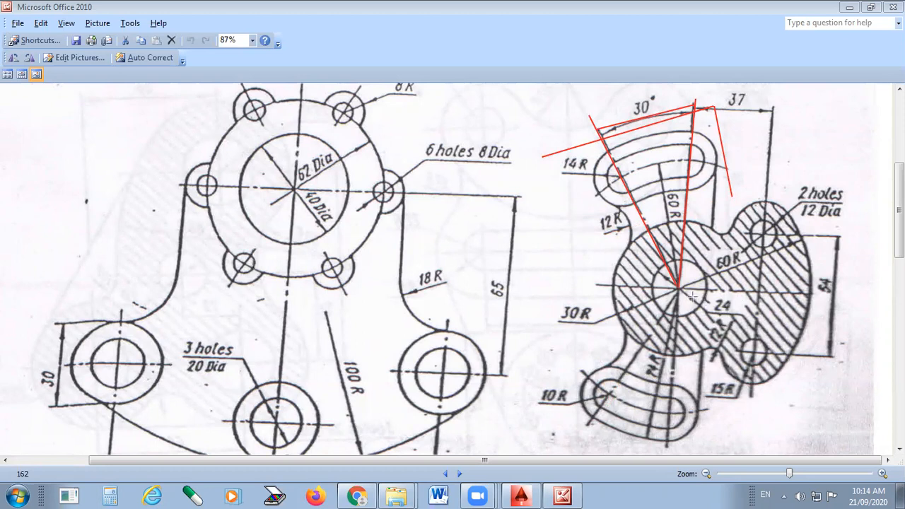
Mark rays from the hub centre along the horizontal axis, towards the upper hole, and along the upper slot's two angle lines.
drag(678, 286, 879, 297)
drag(676, 286, 859, 174)
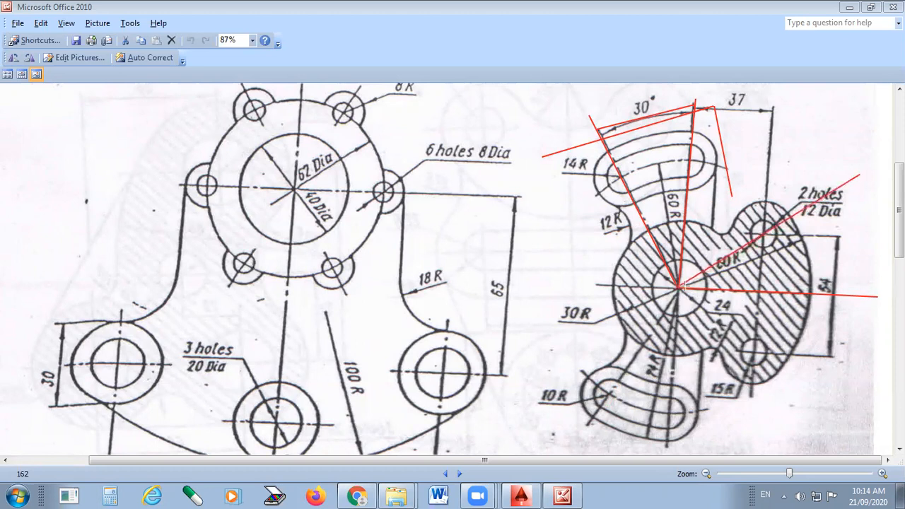
drag(679, 286, 768, 111)
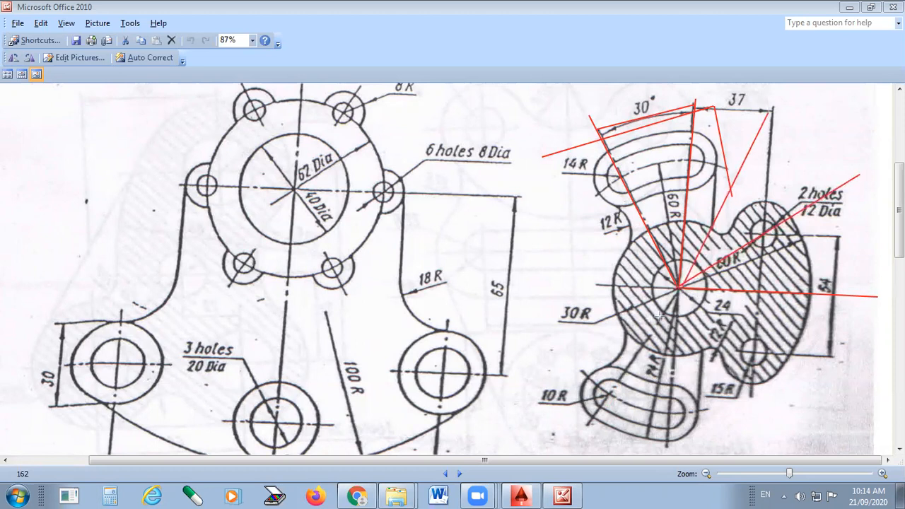
drag(678, 290, 693, 124)
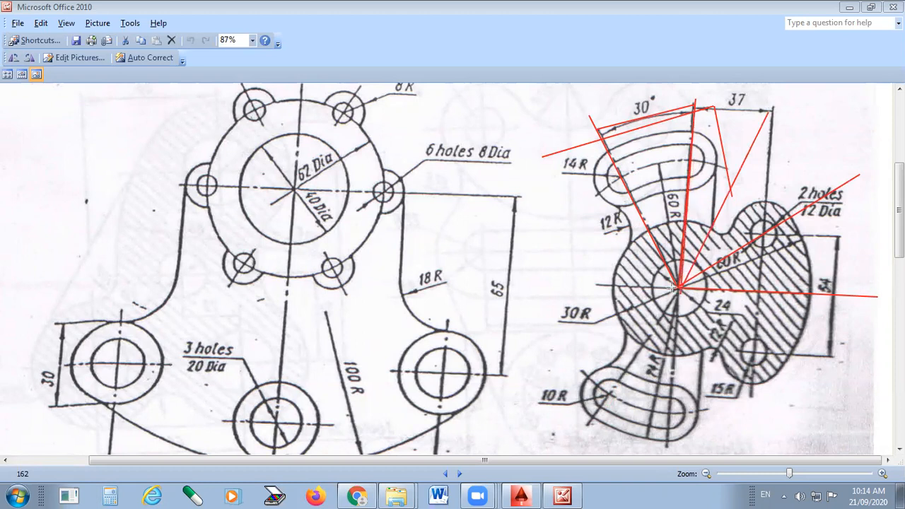
drag(649, 250, 585, 109)
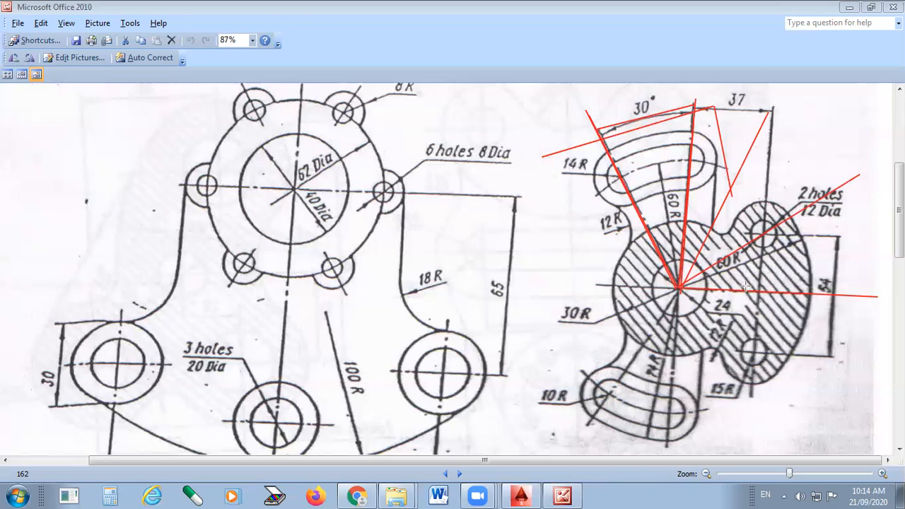
mouse_move(747, 287)
mouse_down()
mouse_move(721, 254)
mouse_move(639, 215)
mouse_up()
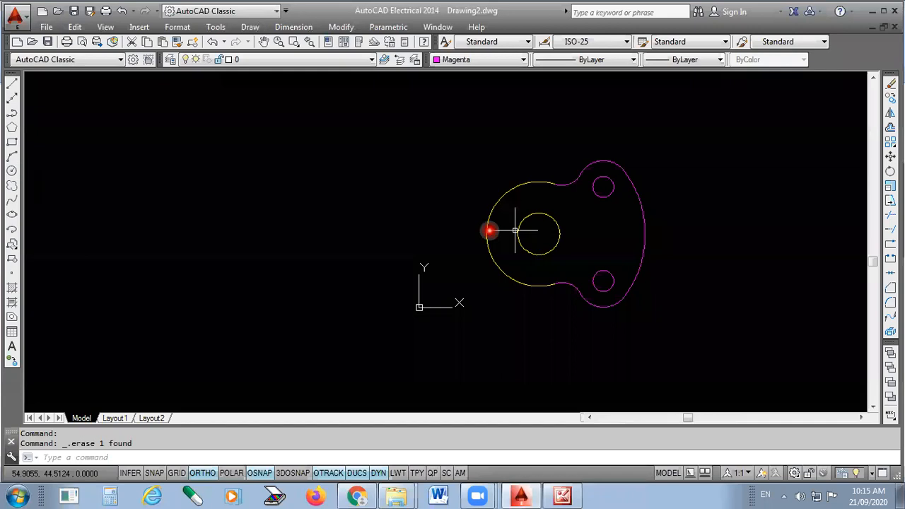
Set the current colour to red and draw a vertical construction line through the hub centre.
middle_drag(515, 230, 321, 229)
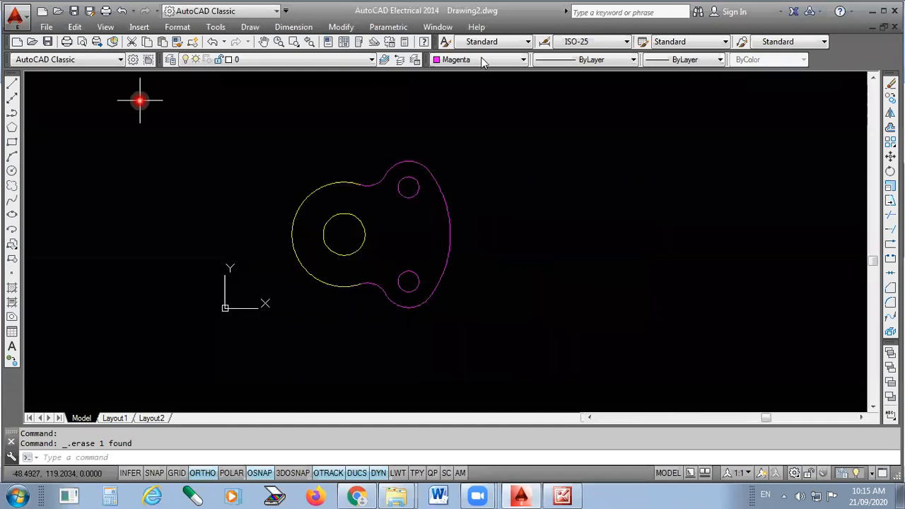
click(466, 59)
click(453, 84)
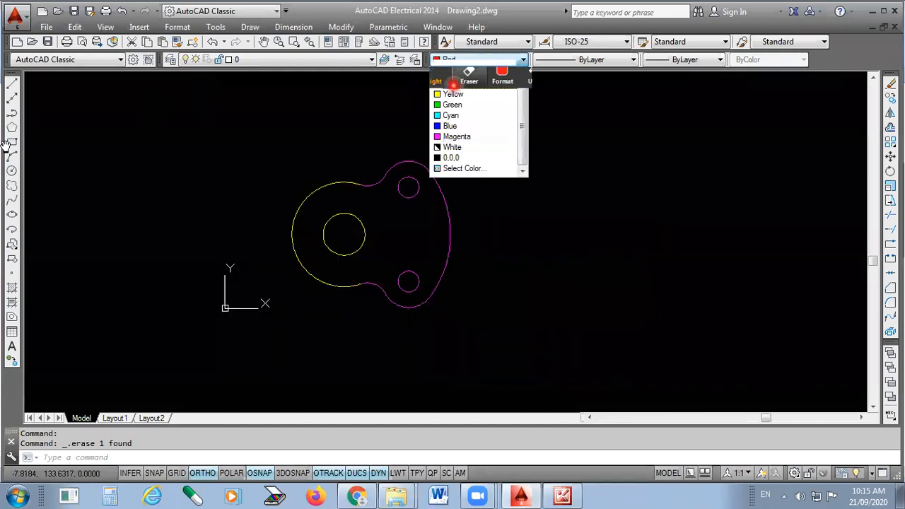
click(12, 97)
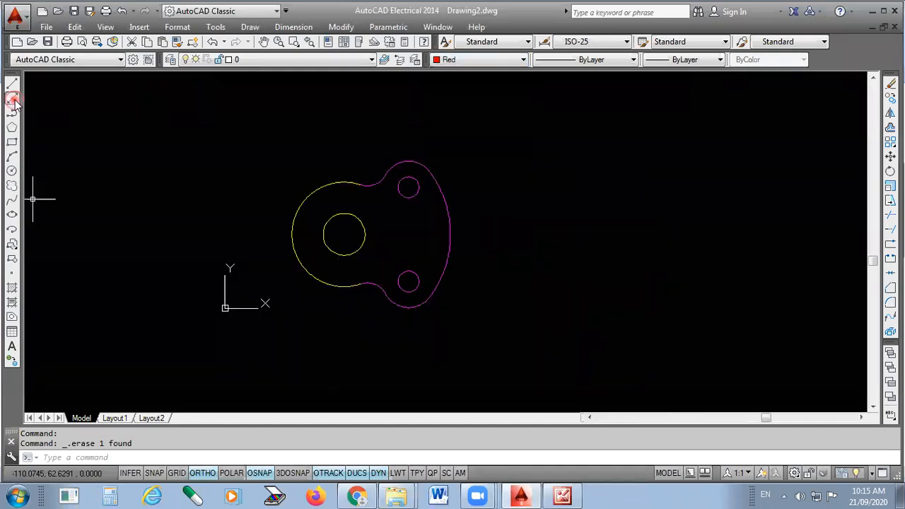
click(344, 236)
click(344, 350)
key(Return)
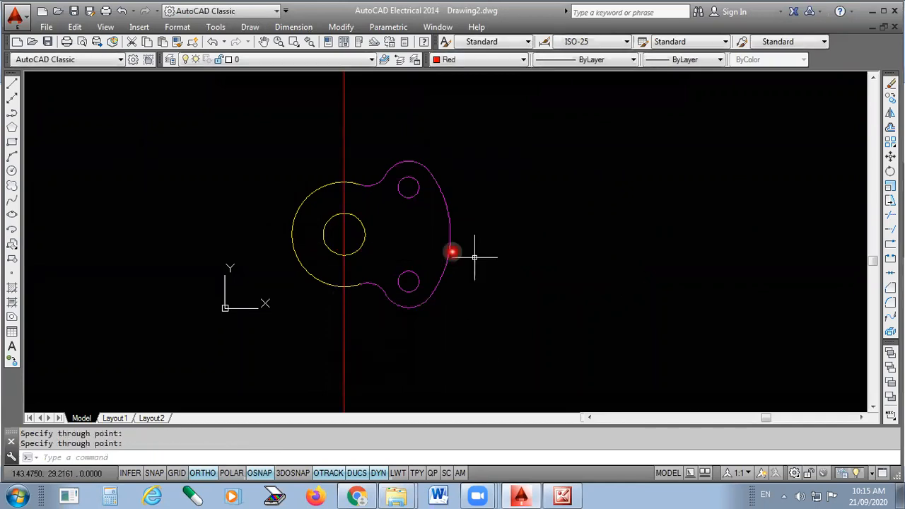
Draw a horizontal construction line through the hub centre.
scroll(206, 152, up, 2)
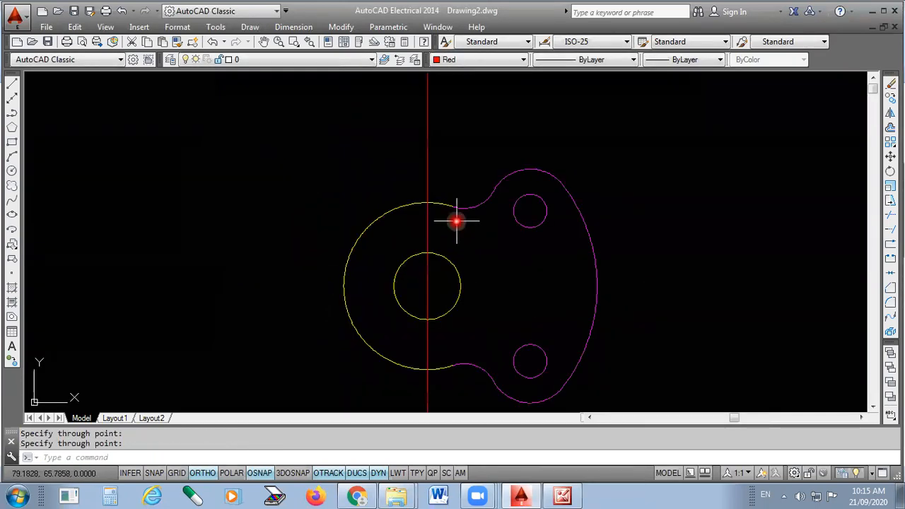
key(Return)
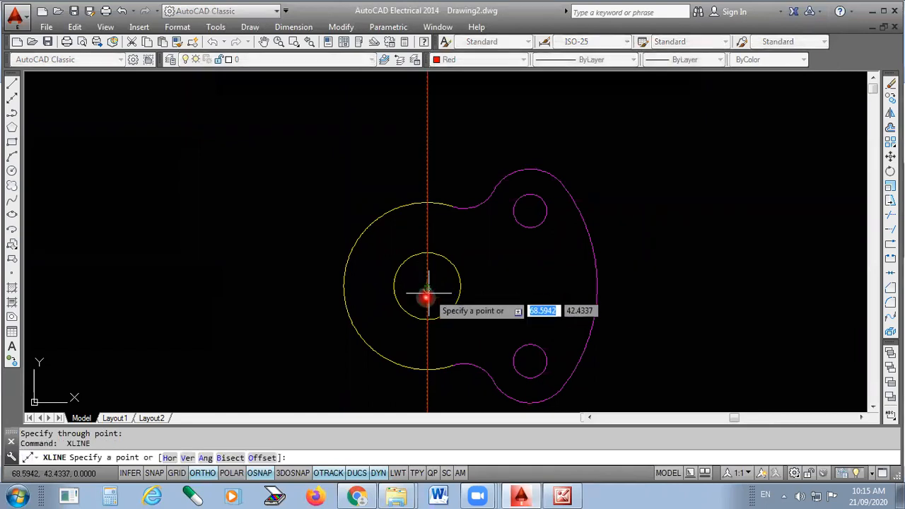
click(427, 285)
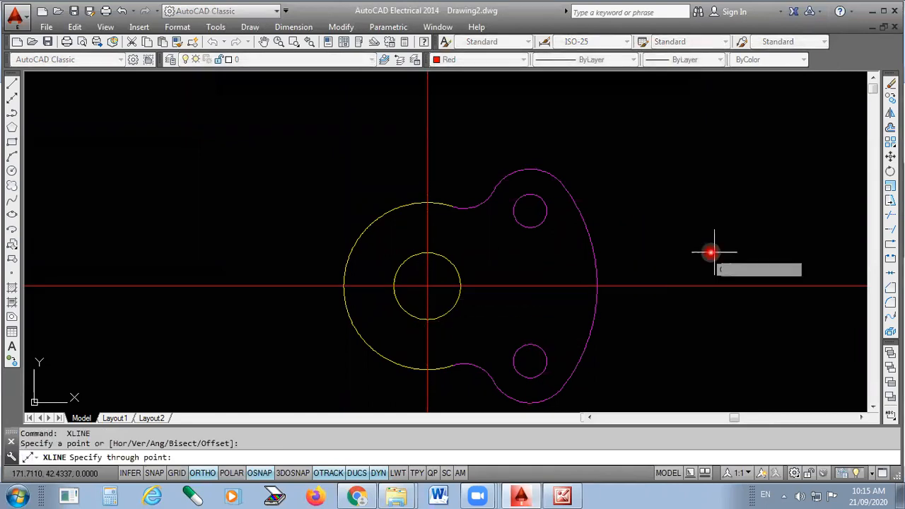
click(746, 251)
key(Return)
scroll(567, 245, down, 2)
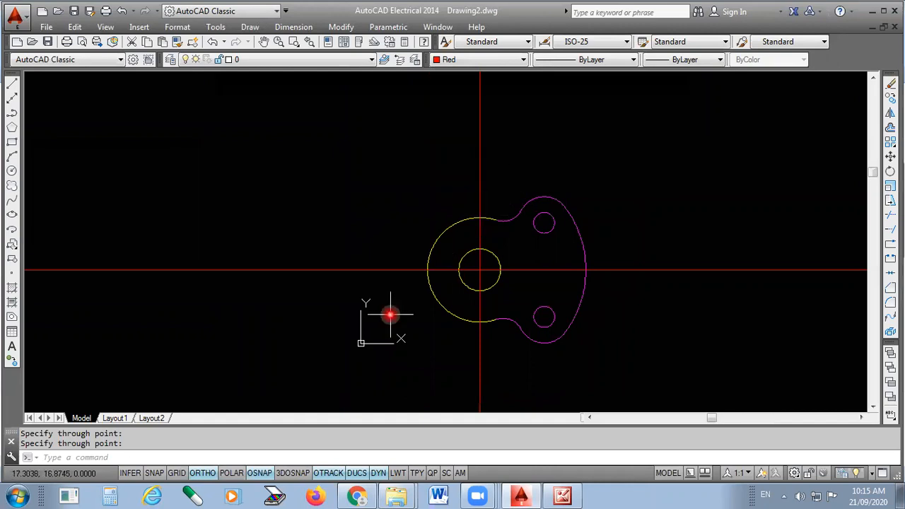
Turn on polar tracking and check its angle increment.
click(232, 473)
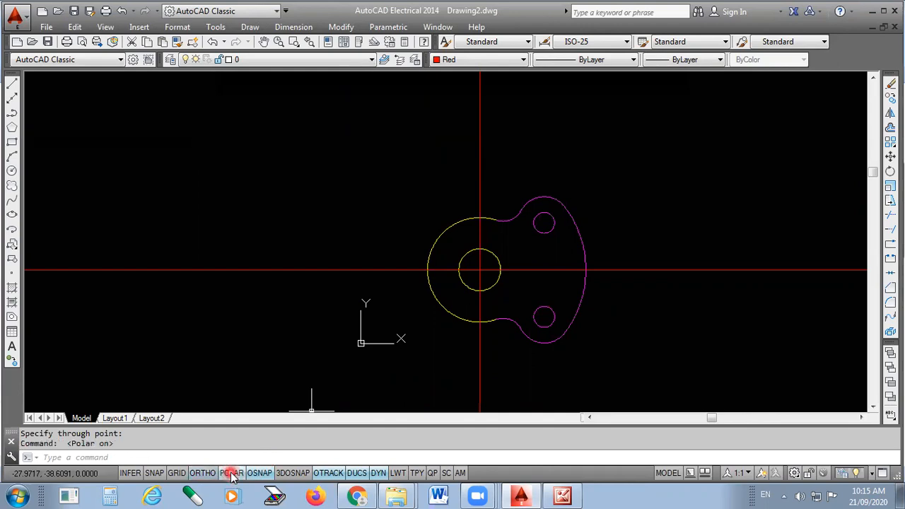
right_click(232, 473)
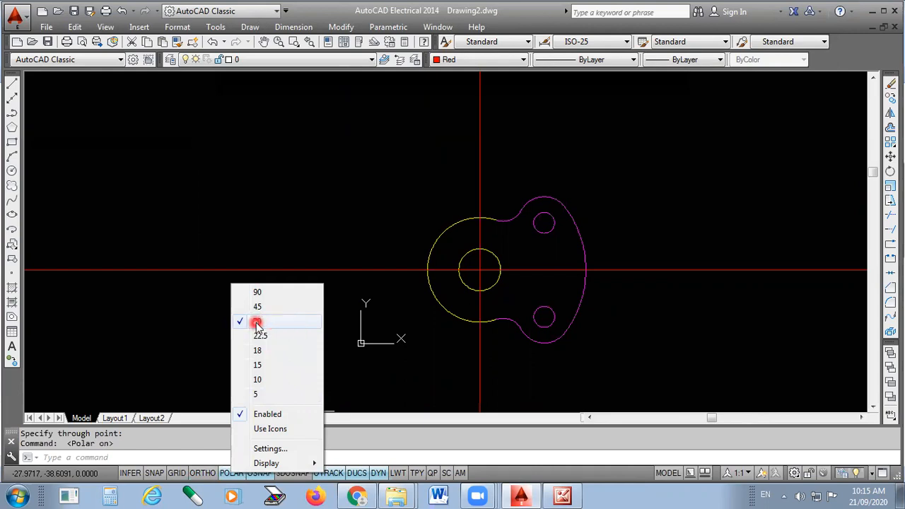
click(301, 222)
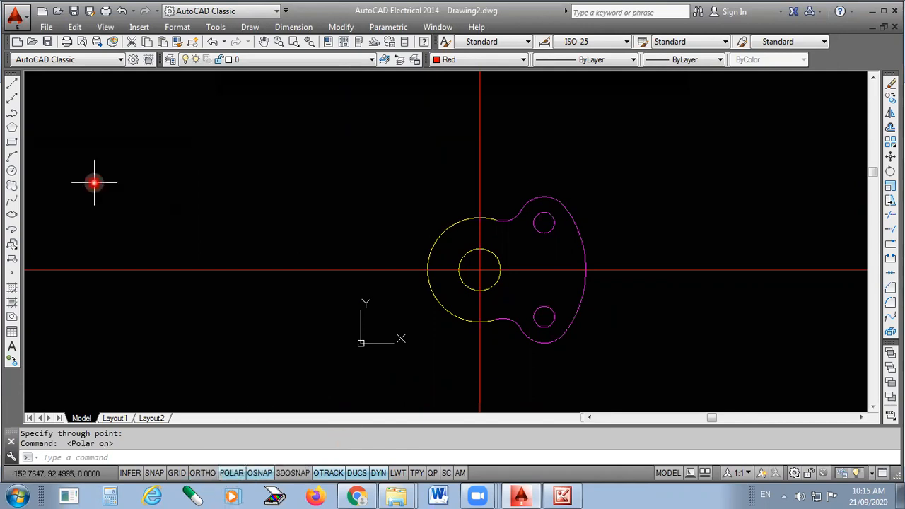
Draw a red line from the hub centre at 120°, ending well outside the yellow outer arc.
click(13, 85)
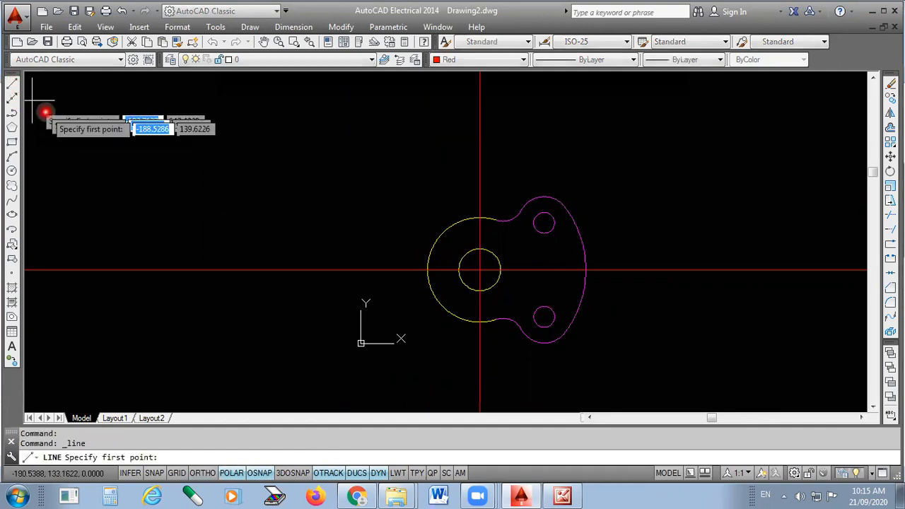
scroll(478, 291, up, 5)
scroll(477, 177, up, 4)
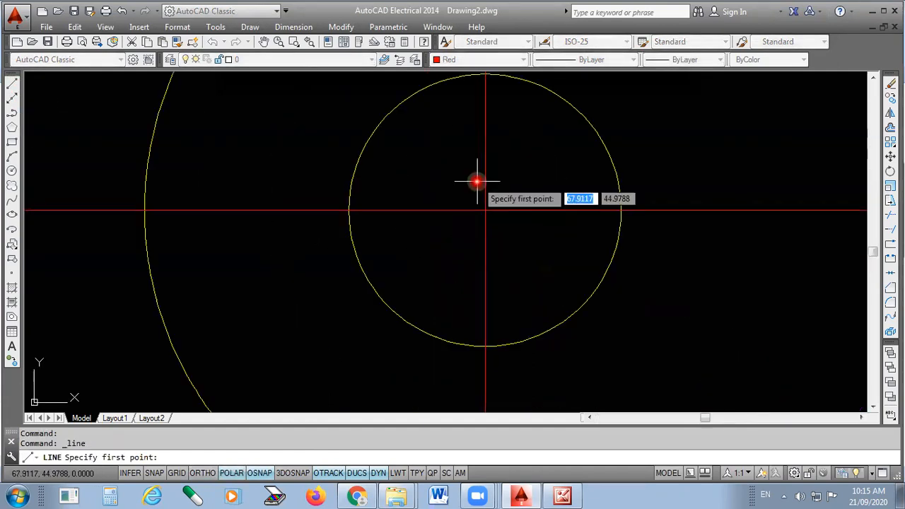
click(490, 230)
scroll(542, 238, down, 4)
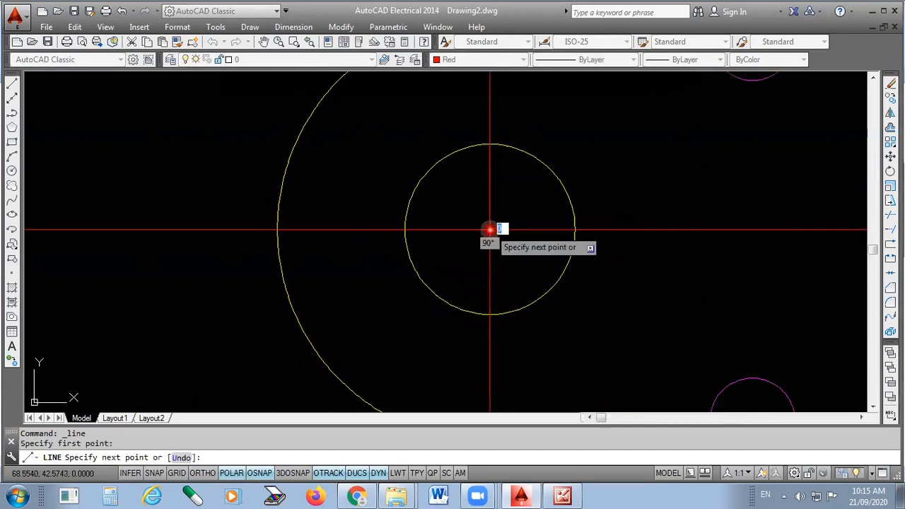
scroll(523, 233, down, 4)
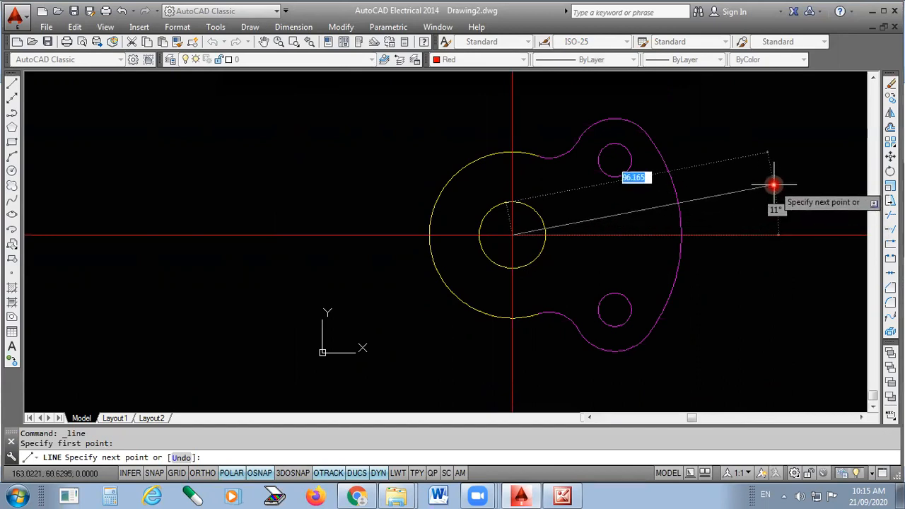
scroll(711, 196, down, 2)
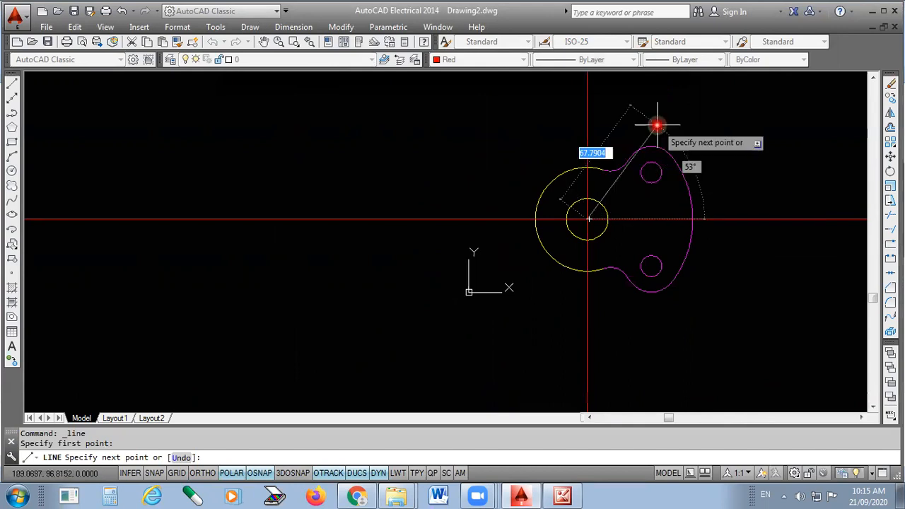
scroll(657, 126, up, 2)
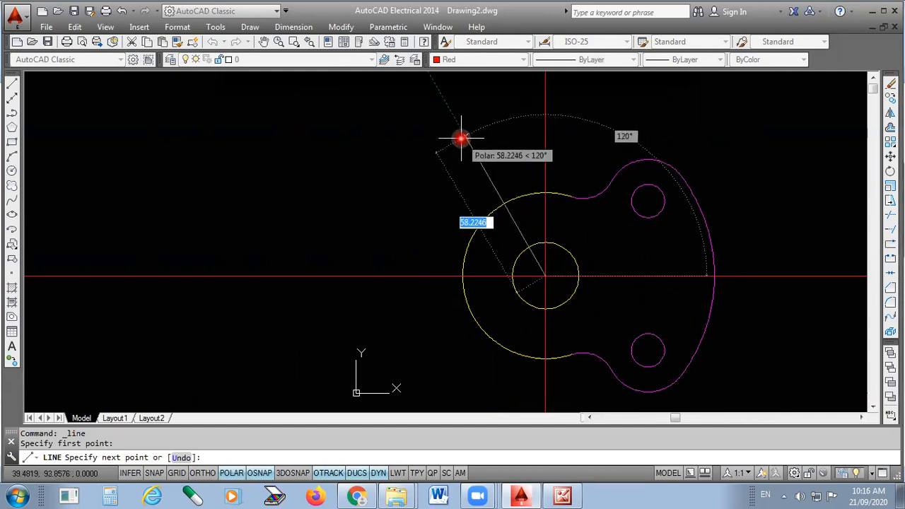
scroll(477, 194, down, 2)
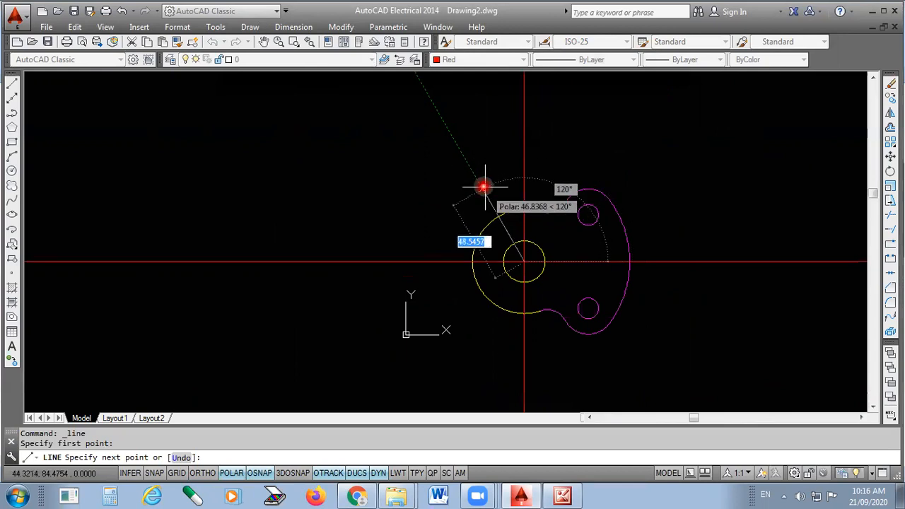
click(463, 149)
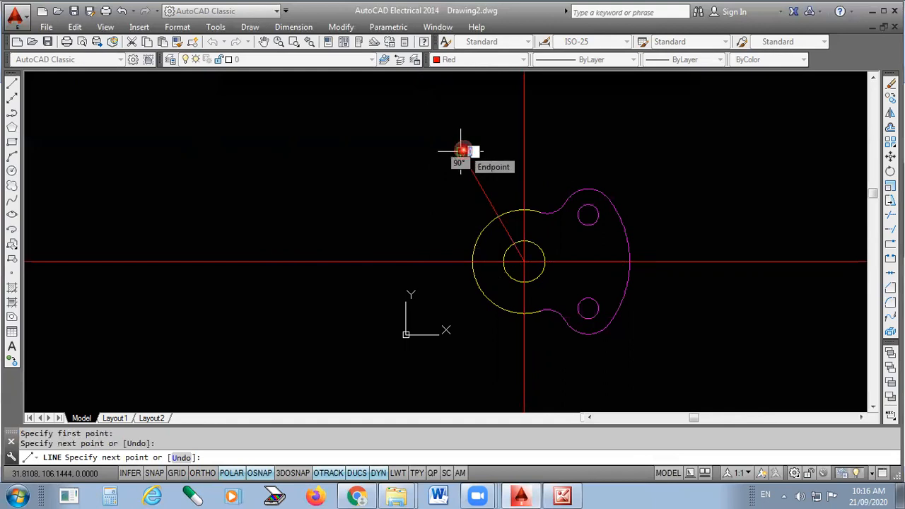
key(Escape)
scroll(526, 233, up, 2)
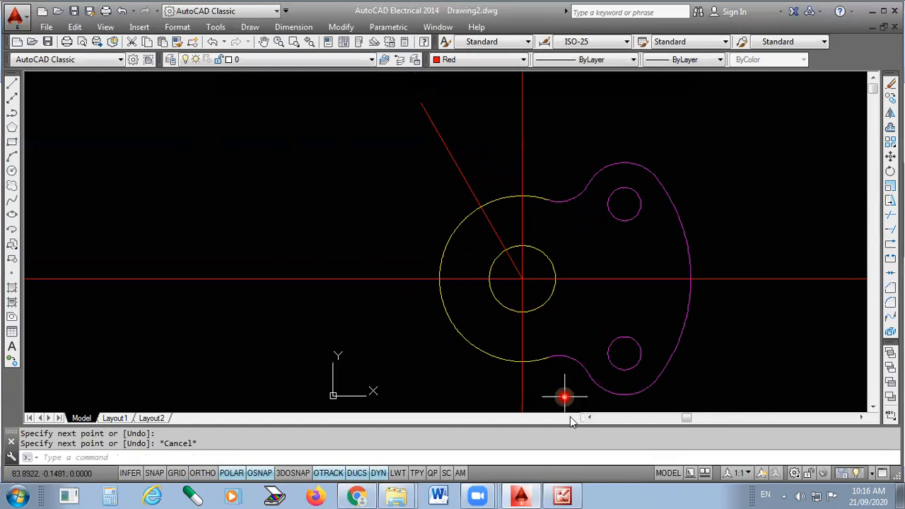
Switch to the reference picture and mark the 60 R radius from the hub centre and the circle it describes.
click(532, 485)
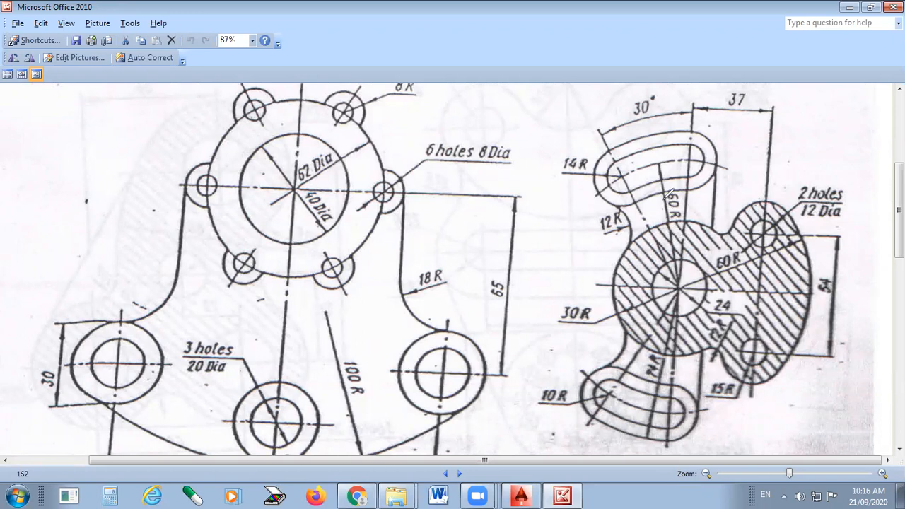
mouse_move(566, 214)
mouse_down()
mouse_move(626, 173)
mouse_move(682, 159)
mouse_move(743, 165)
mouse_move(805, 205)
mouse_move(842, 366)
mouse_move(762, 407)
mouse_move(612, 395)
mouse_move(570, 284)
mouse_move(579, 202)
mouse_up()
mouse_move(675, 186)
mouse_down()
mouse_move(657, 214)
mouse_move(712, 217)
mouse_move(683, 182)
mouse_move(670, 182)
mouse_up()
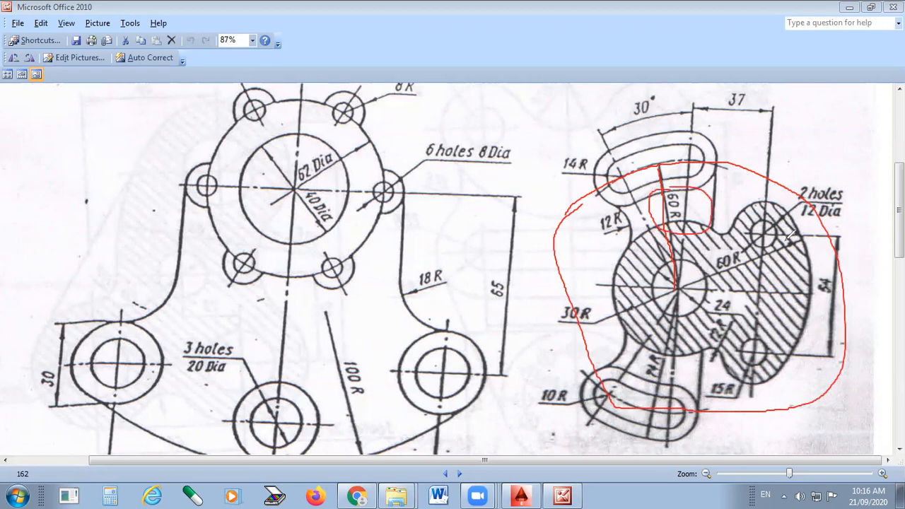
drag(799, 223, 801, 357)
mouse_move(680, 231)
mouse_down()
mouse_move(711, 210)
mouse_move(700, 192)
mouse_up()
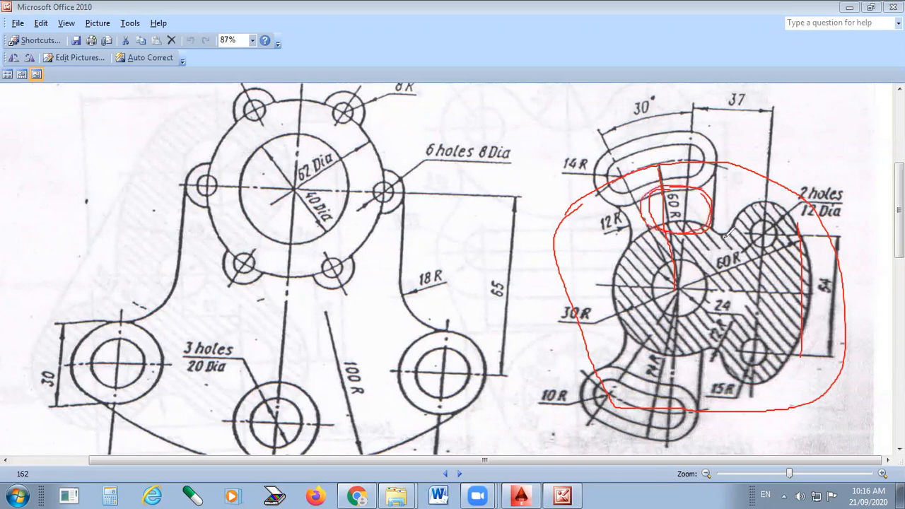
Mark the upper slot's two angle lines, its centreline arc and the 14 R and 10 R labels in the reference picture.
drag(596, 124, 672, 258)
drag(694, 98, 685, 267)
mouse_move(601, 196)
mouse_down()
mouse_move(642, 171)
mouse_move(713, 155)
mouse_move(734, 161)
mouse_up()
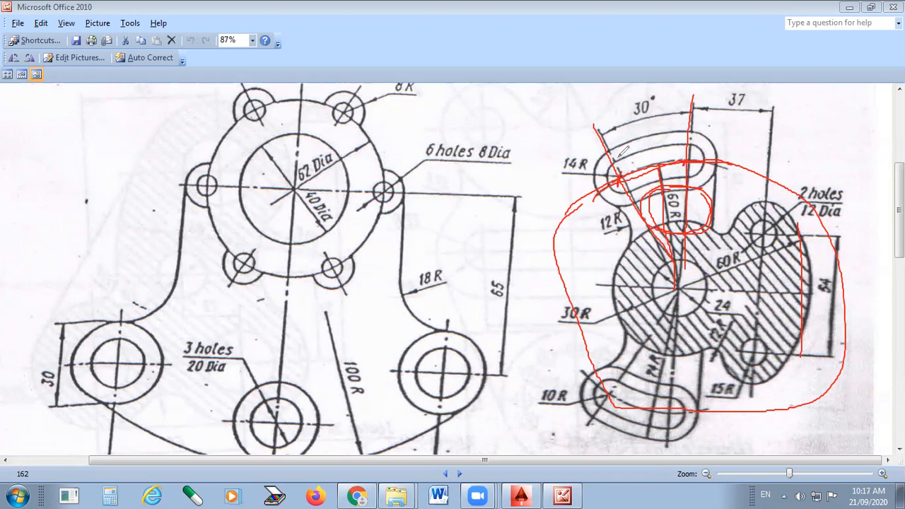
mouse_move(581, 149)
mouse_down()
mouse_move(576, 180)
mouse_move(601, 154)
mouse_move(568, 148)
mouse_up()
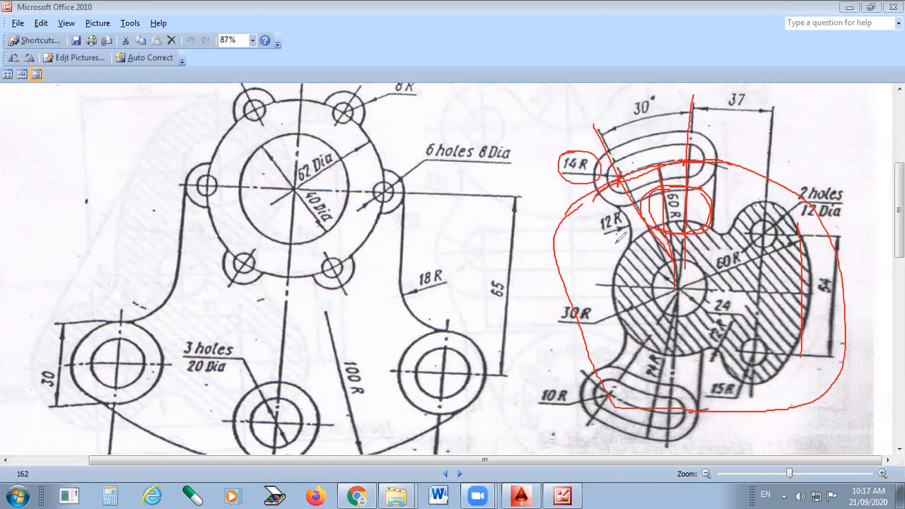
mouse_move(571, 384)
mouse_down()
mouse_move(546, 387)
mouse_move(553, 410)
mouse_move(568, 385)
mouse_up()
mouse_move(639, 184)
mouse_down()
mouse_move(618, 154)
mouse_move(632, 141)
mouse_up()
Undo all the red marks on the reference picture.
key(ctrl+z)
key(ctrl+z)
key(ctrl+z)
key(ctrl+z)
key(ctrl+z)
key(ctrl+z)
key(ctrl+z)
key(ctrl+z)
key(ctrl+z)
key(ctrl+z)
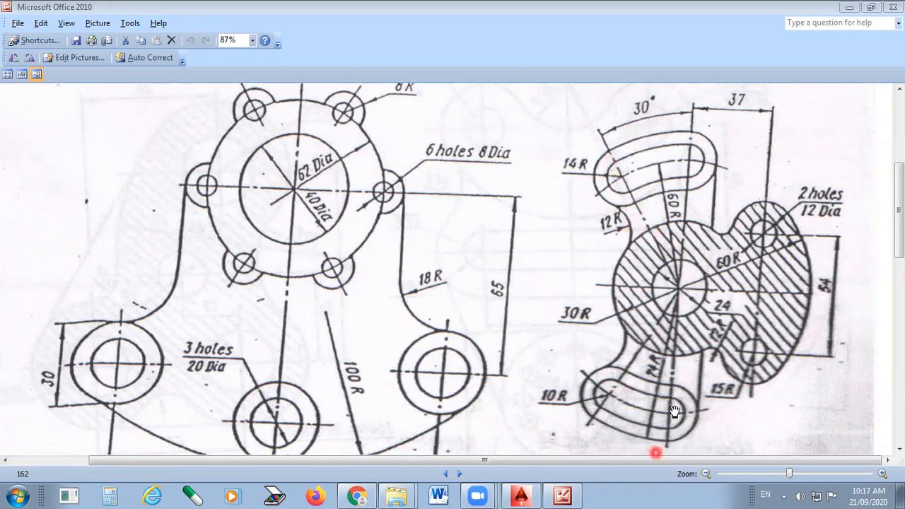
Switch back to AutoCAD, set the current colour to green and draw a circle of radius 60 centred on the hub.
click(520, 495)
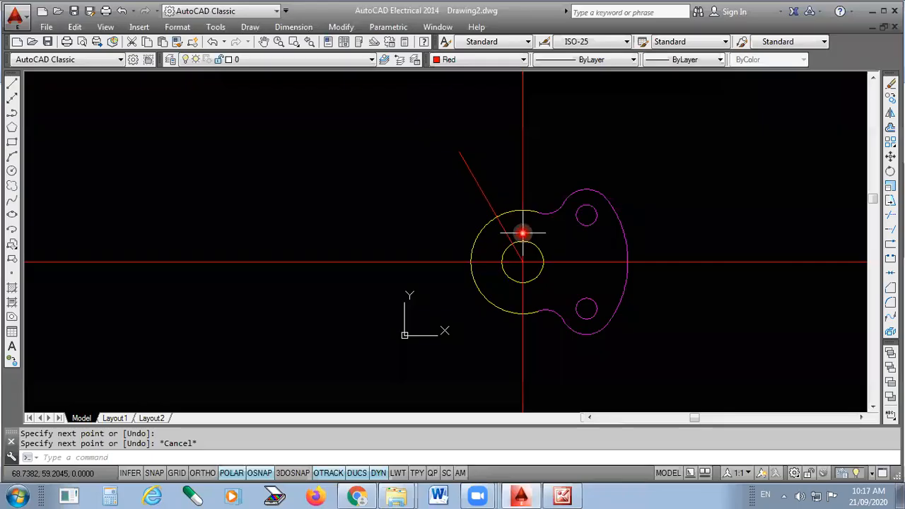
click(473, 60)
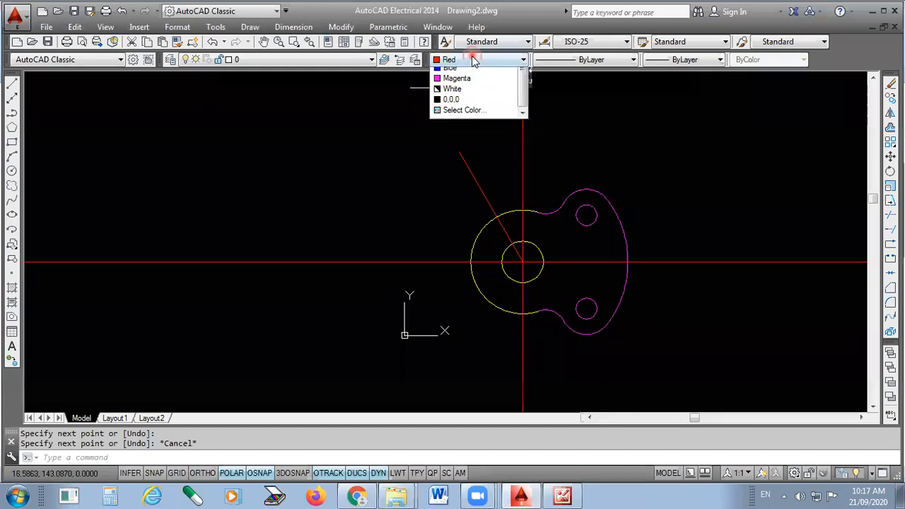
click(468, 105)
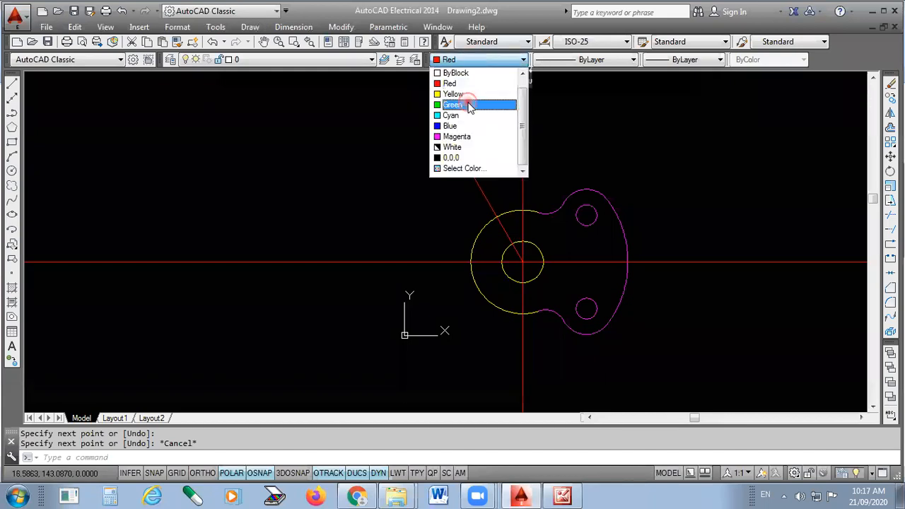
click(469, 106)
text(c)
key(Return)
scroll(519, 269, up, 6)
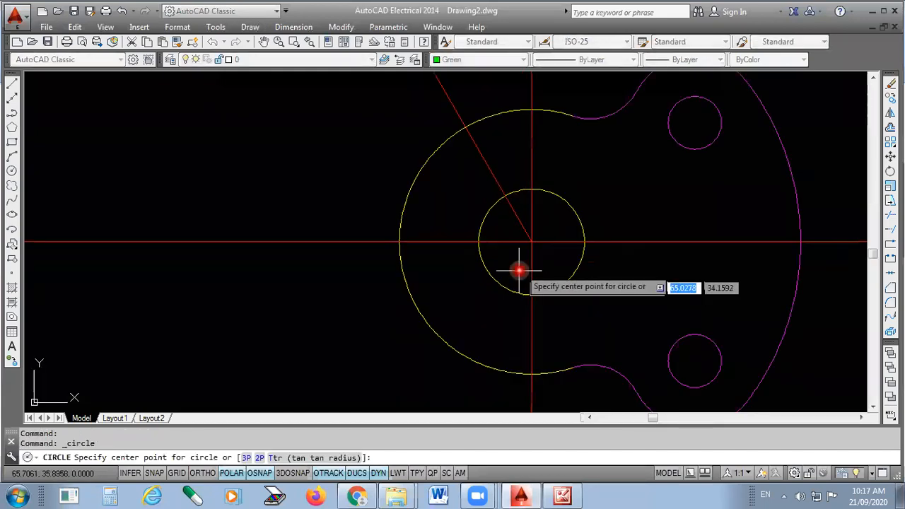
click(482, 223)
scroll(482, 223, down, 6)
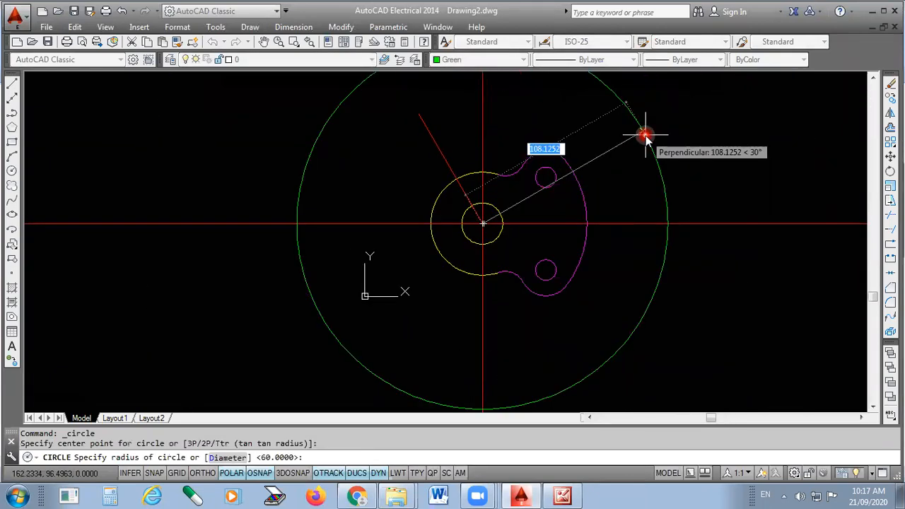
text(60)
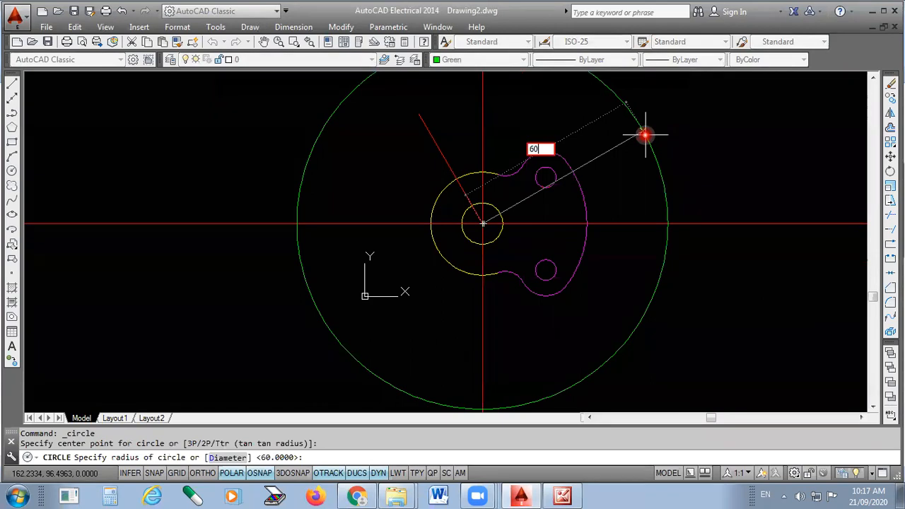
key(Return)
scroll(530, 154, up, 4)
scroll(606, 169, up, 2)
scroll(607, 146, up, 2)
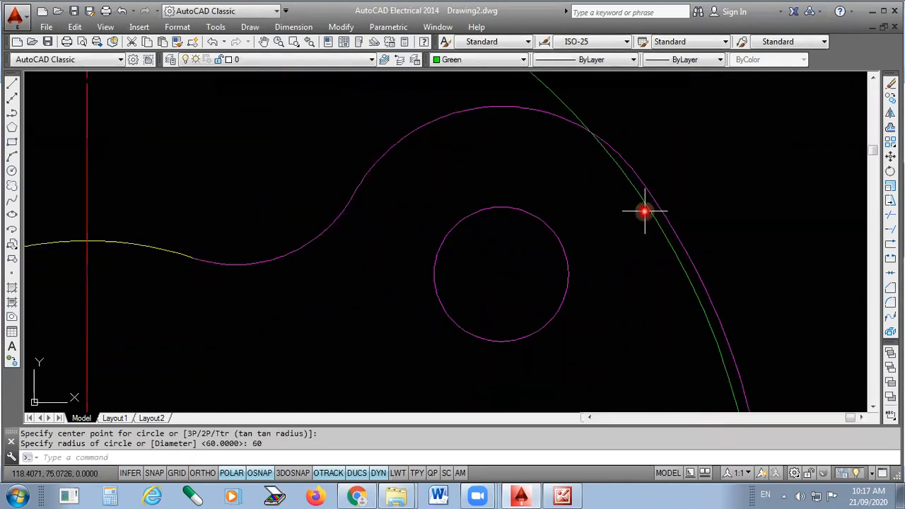
scroll(659, 218, down, 4)
scroll(623, 225, down, 2)
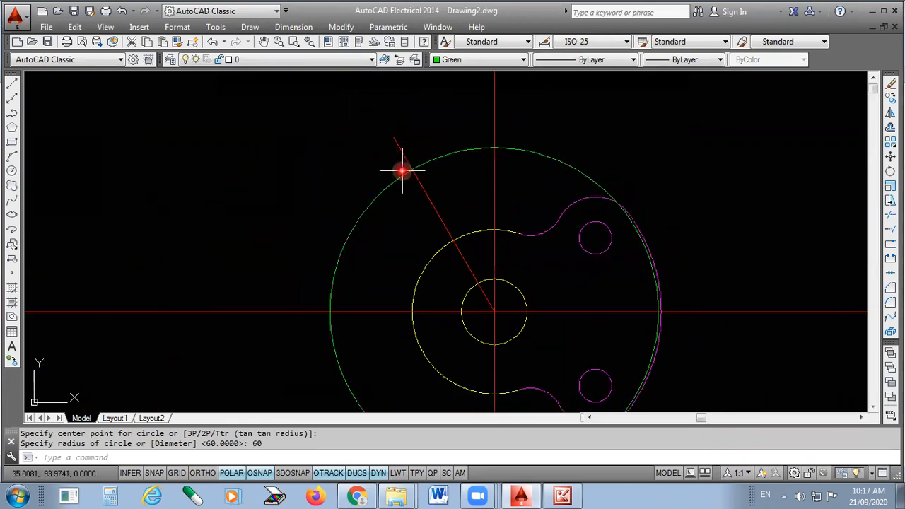
scroll(401, 170, up, 2)
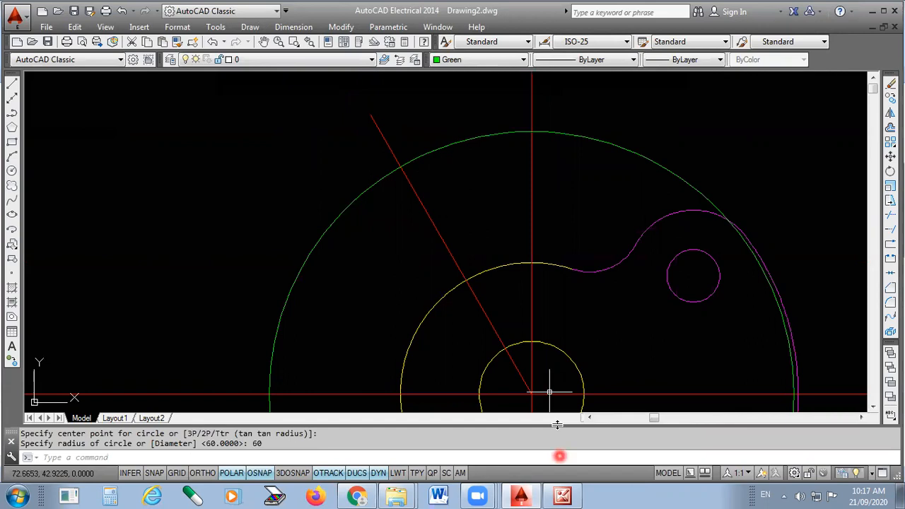
Draw a circle of radius 14 centred where the angled line crosses the 60 R circle, as in the reference picture.
click(562, 496)
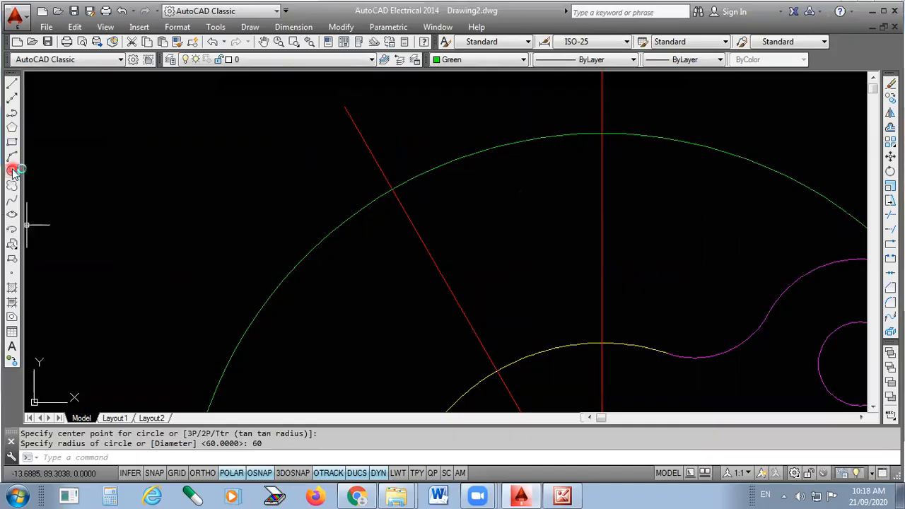
click(12, 171)
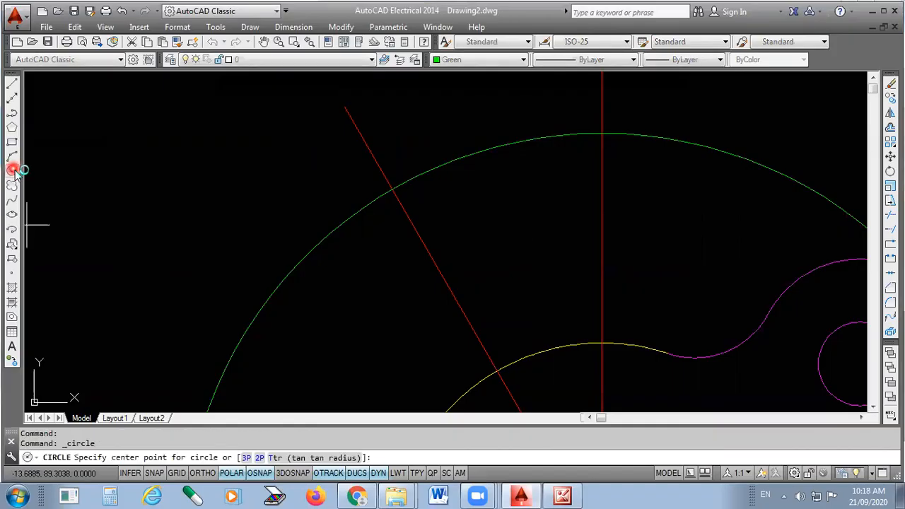
click(391, 189)
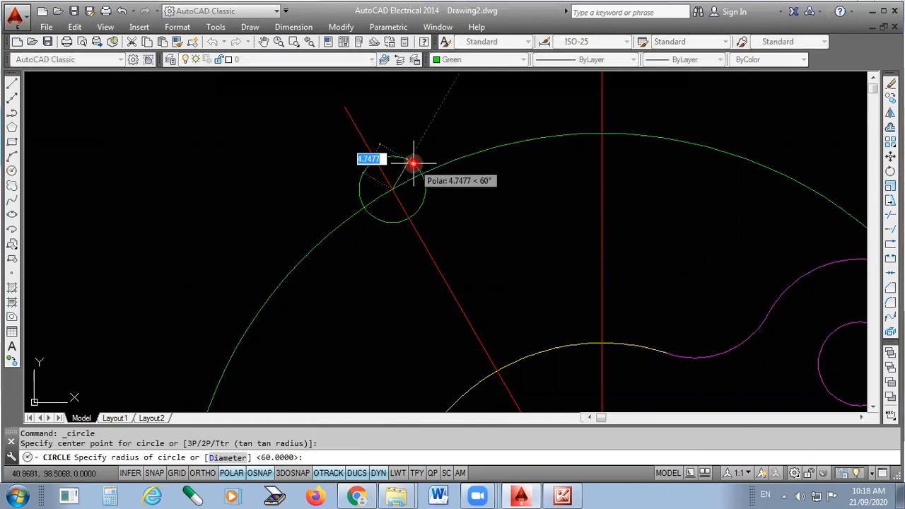
text(1)
key(BackSpace)
text(14)
key(Return)
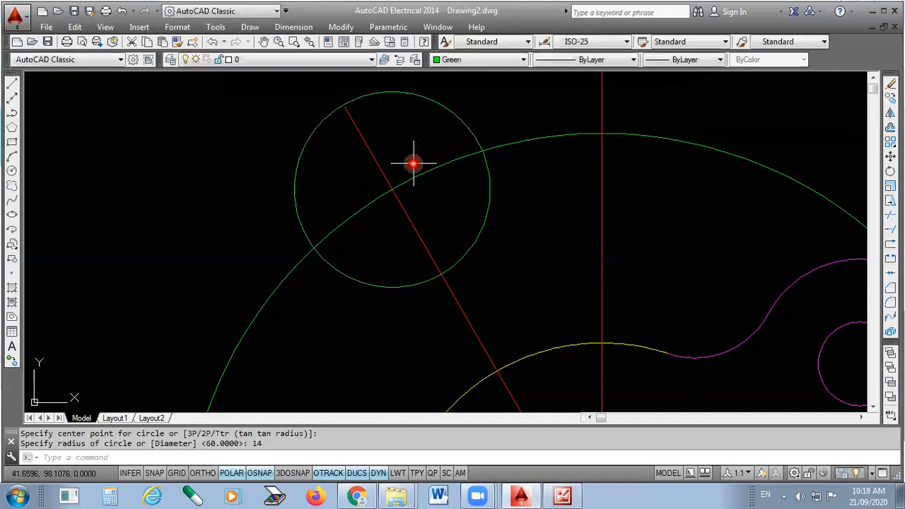
Add a concentric circle of radius 10 inside the 14 R circle at the angled line.
key(Return)
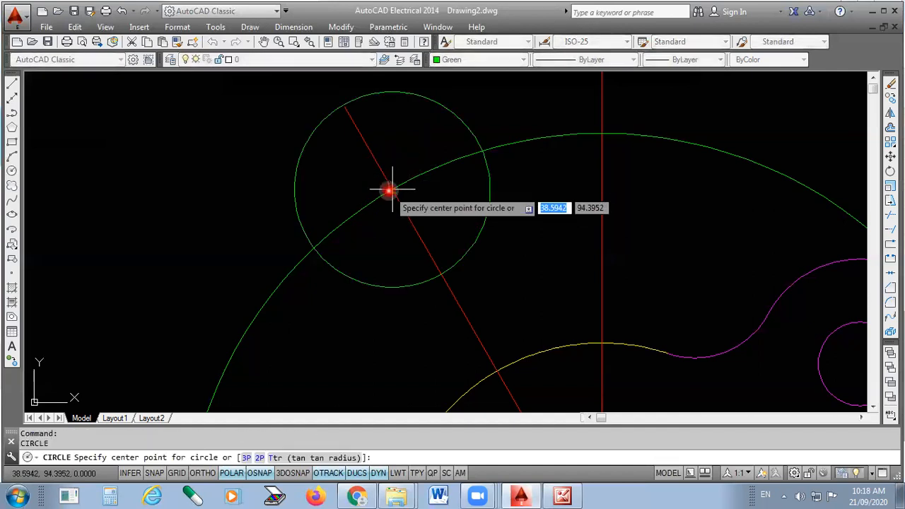
click(390, 189)
text(r)
key(Return)
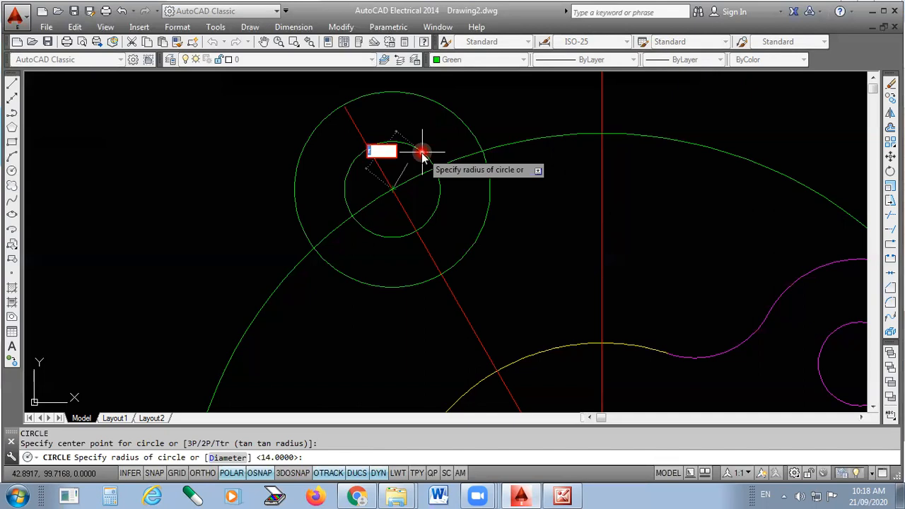
text(10)
key(Return)
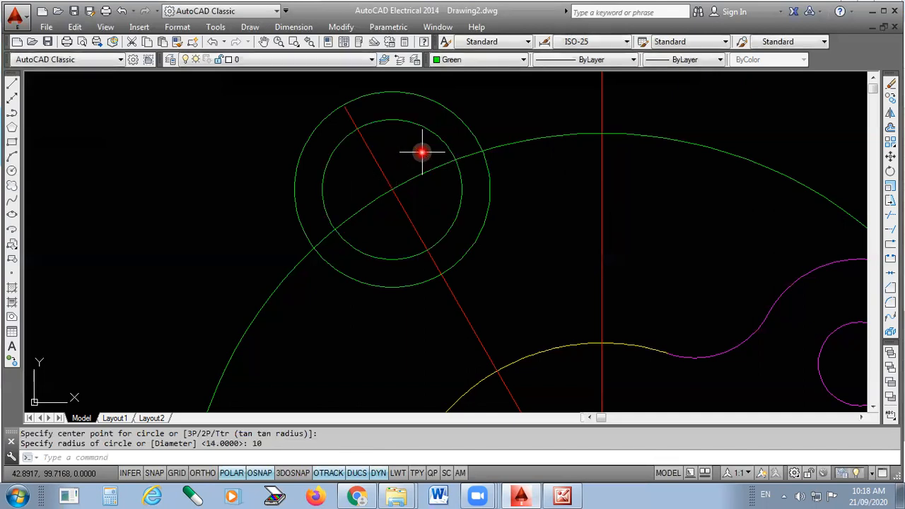
scroll(425, 189, down, 2)
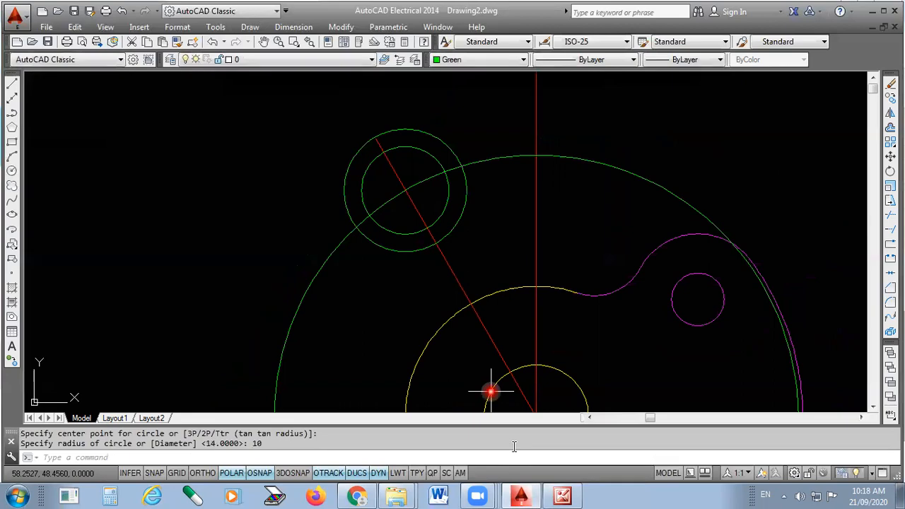
Check the slot in the reference picture, then copy the 14 R and 10 R circles from their centre to where the vertical centreline crosses the 60 R circle.
key(alt+Tab)
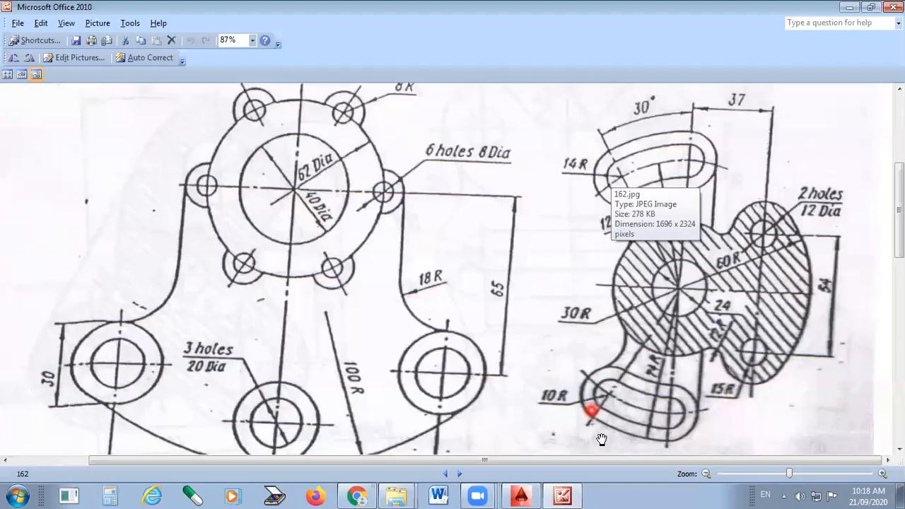
click(571, 495)
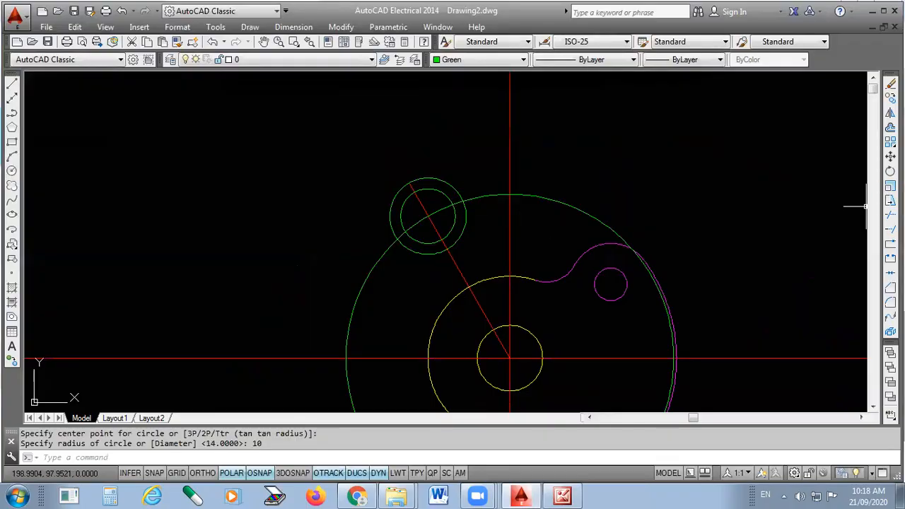
click(889, 98)
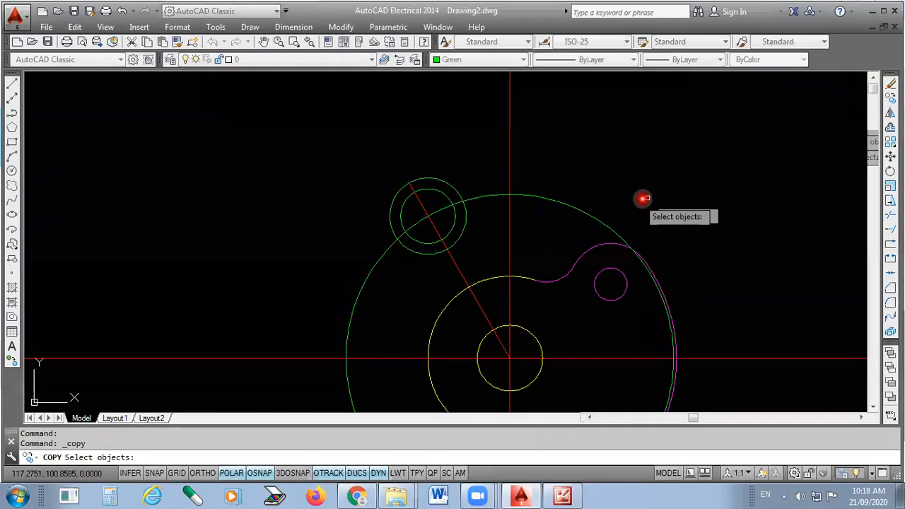
scroll(453, 197, up, 4)
click(474, 150)
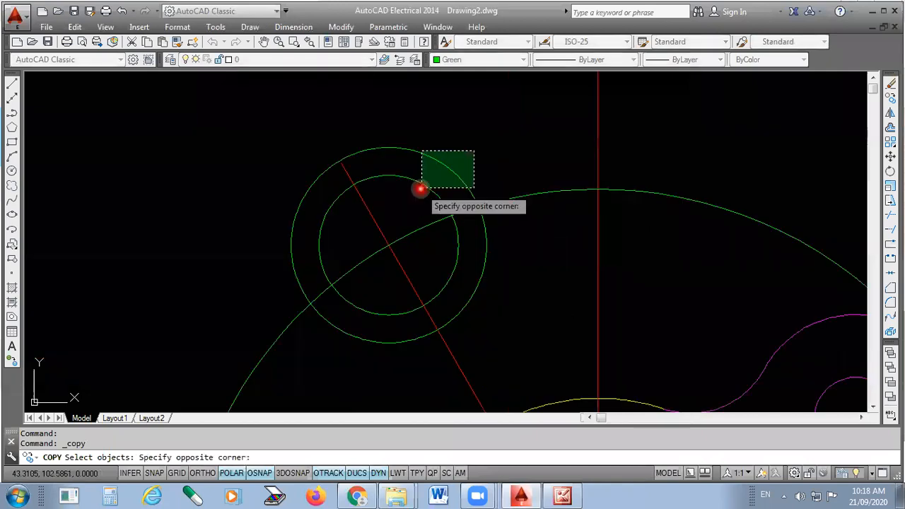
click(421, 189)
key(Return)
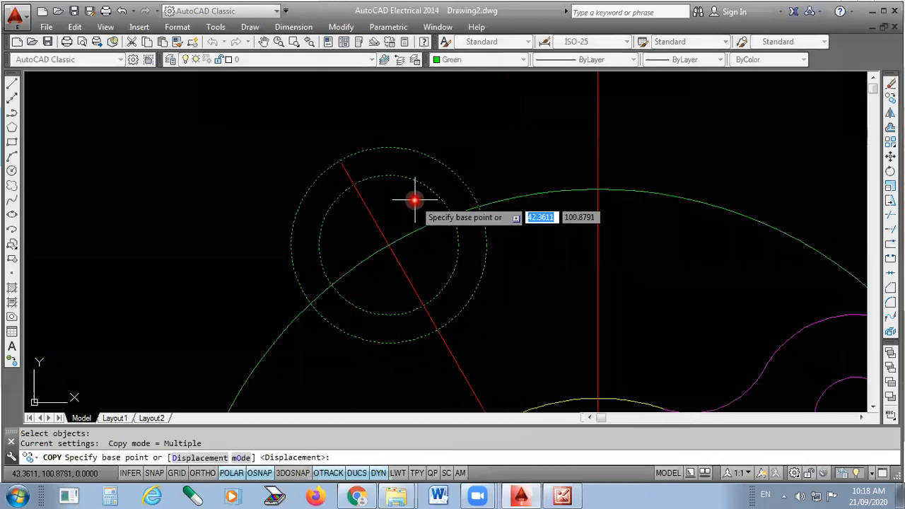
click(386, 247)
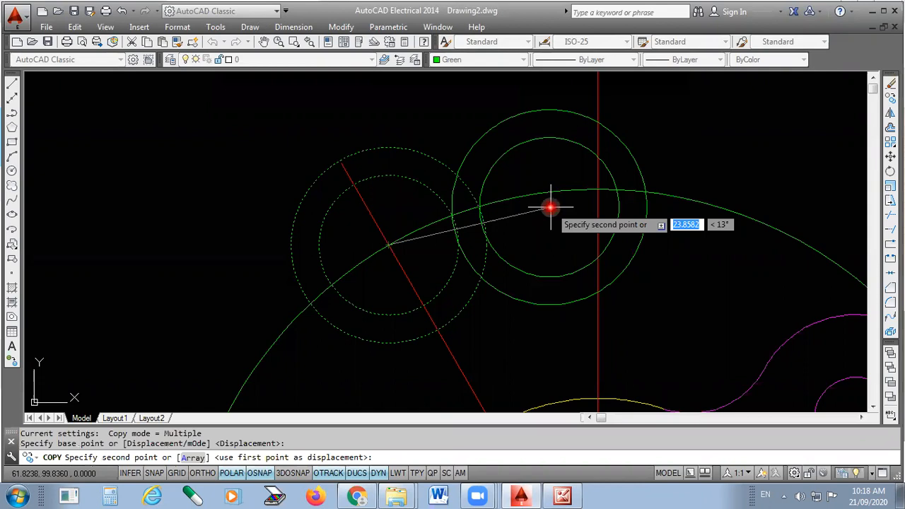
click(598, 189)
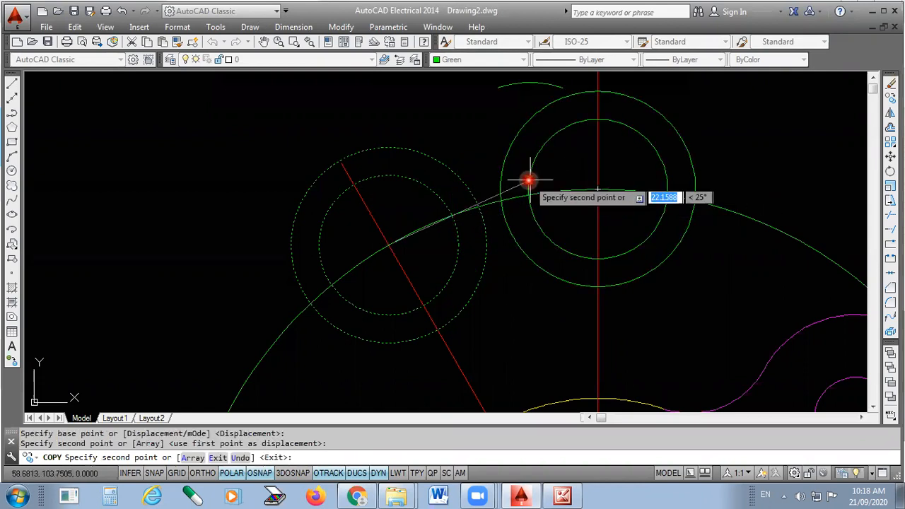
key(Return)
scroll(417, 160, down, 4)
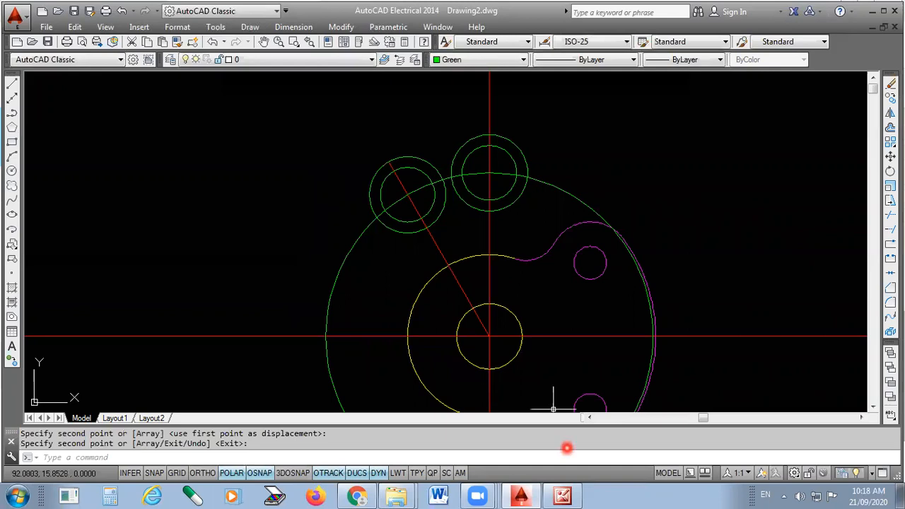
Switch to the reference picture and mark the upper slot's arcs and the angled line from the hub centre crossing them.
key(alt+Tab)
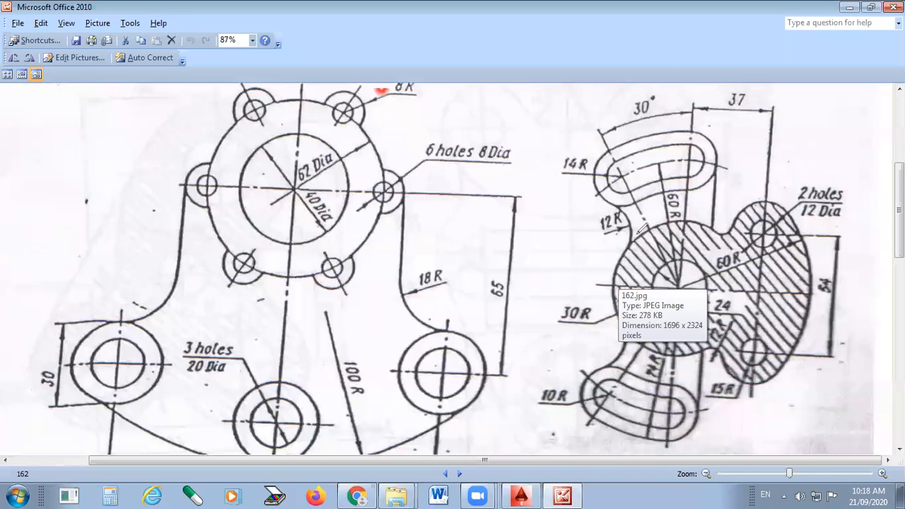
scroll(636, 229, up, 1)
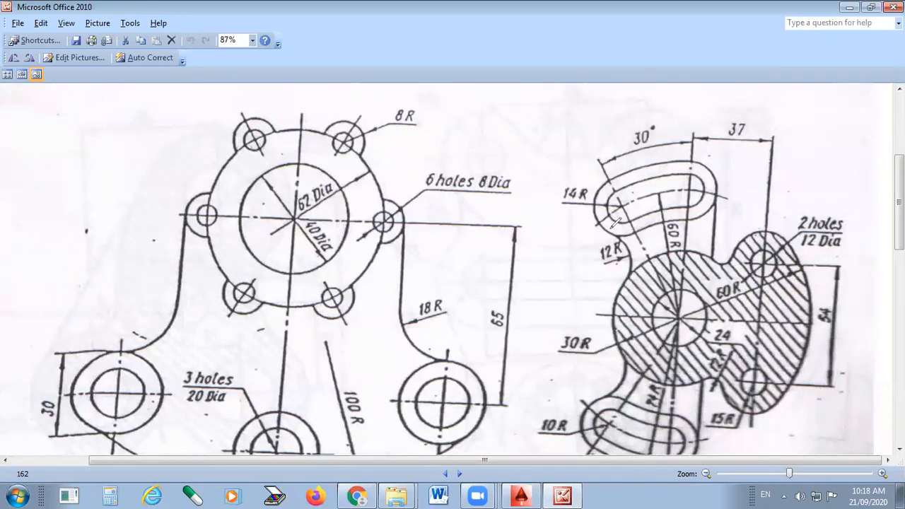
drag(627, 236, 680, 225)
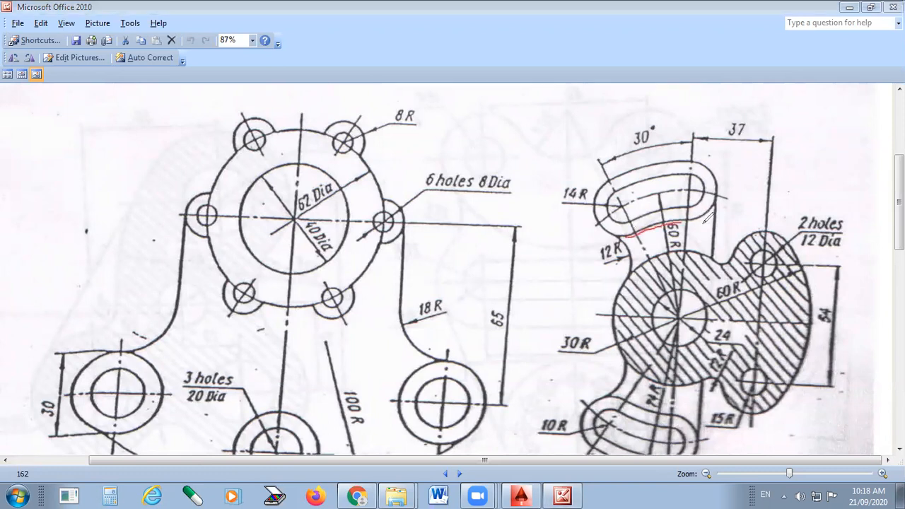
drag(613, 210, 703, 206)
drag(607, 193, 697, 172)
mouse_move(611, 179)
mouse_down()
mouse_move(703, 162)
mouse_move(668, 220)
mouse_move(687, 308)
mouse_move(654, 330)
mouse_move(722, 308)
mouse_move(644, 223)
mouse_up()
drag(638, 224, 642, 239)
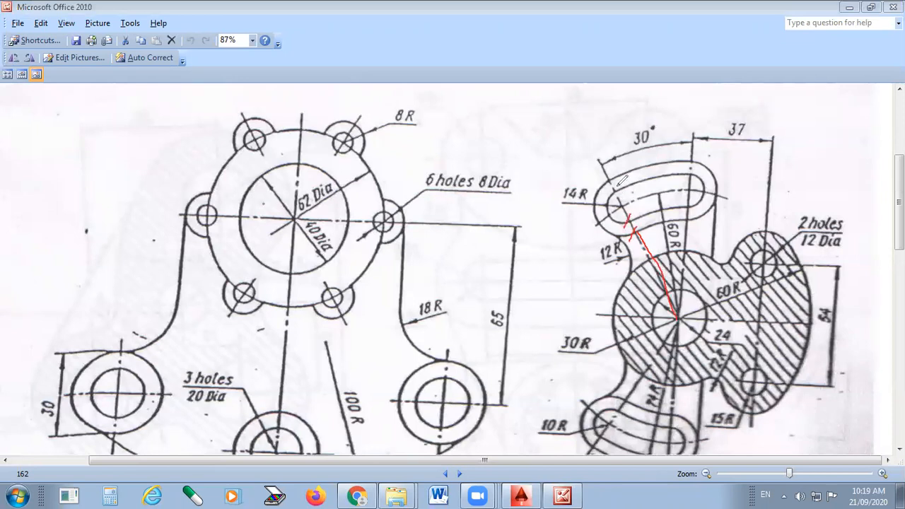
drag(616, 187, 613, 199)
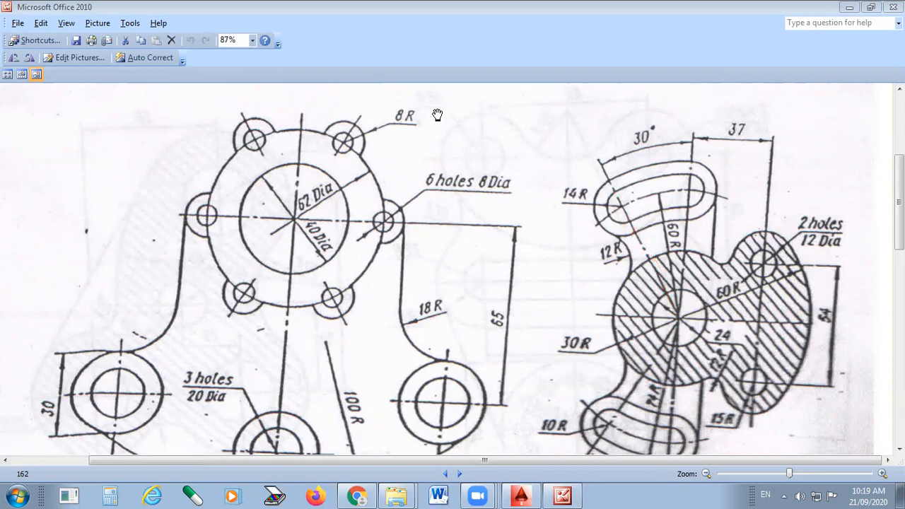
Switch back to AutoCAD and set the current colour to blue.
key(alt+Tab)
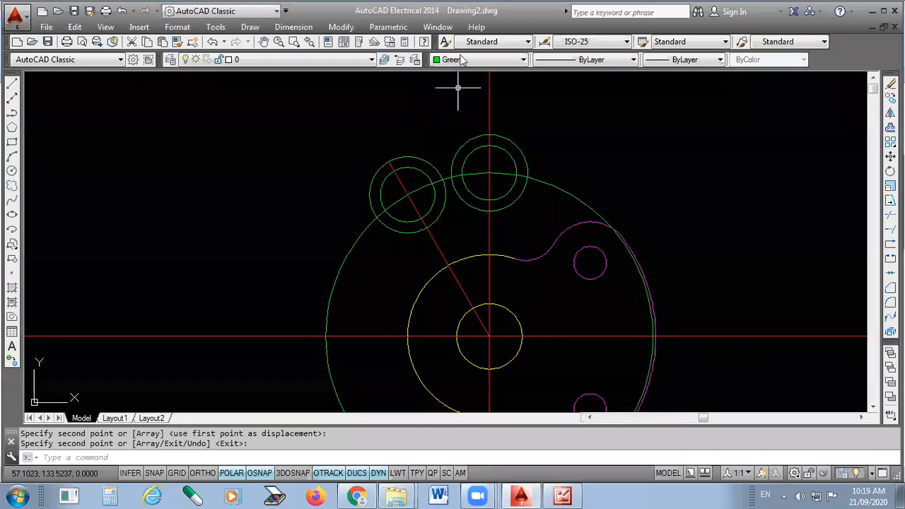
click(457, 138)
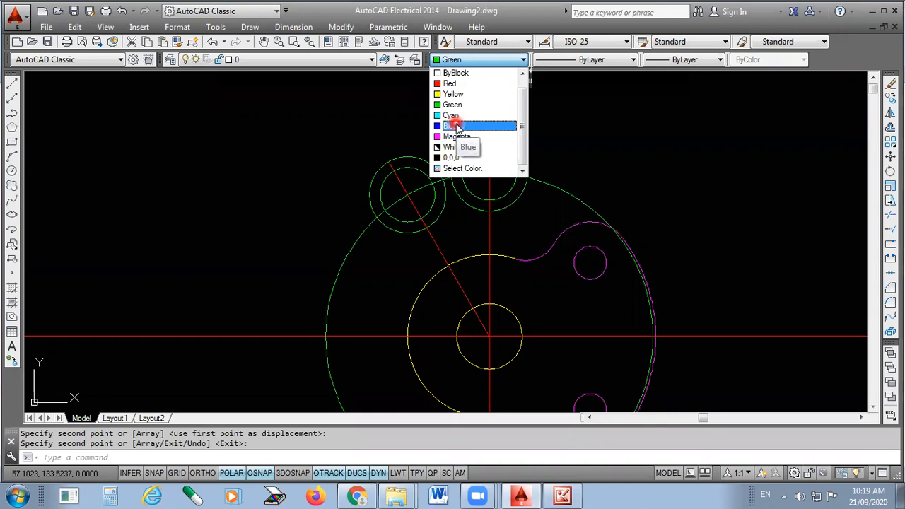
click(456, 126)
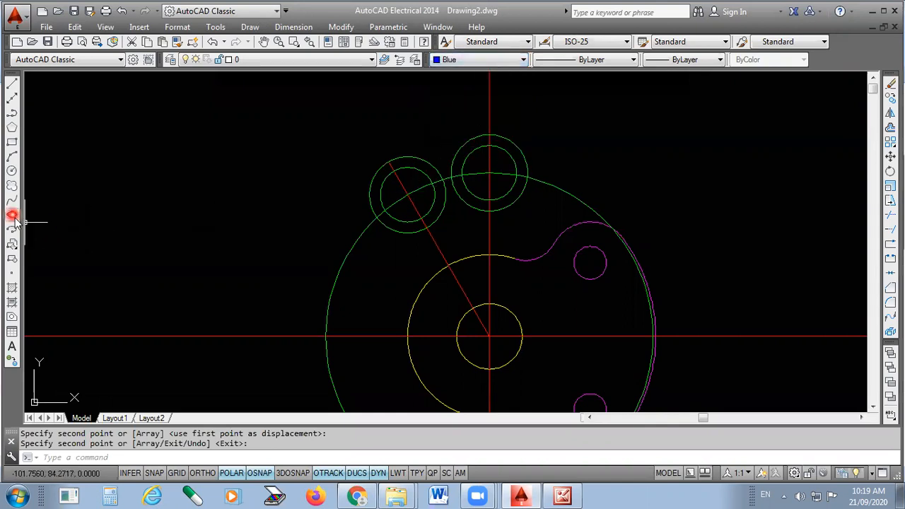
Draw a circle centred on the hub, reaching the point where the angled line crosses the 14 R circle's side nearest the hub.
click(12, 174)
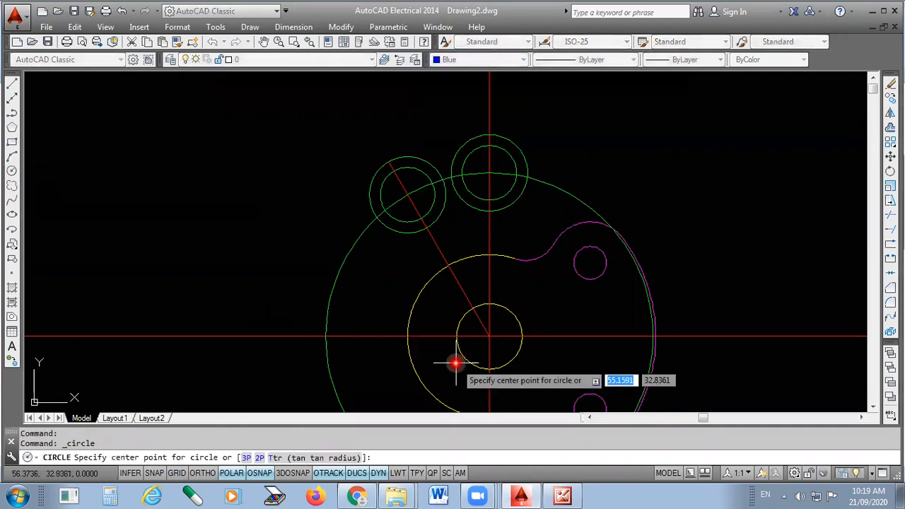
scroll(470, 362, up, 3)
scroll(515, 297, up, 2)
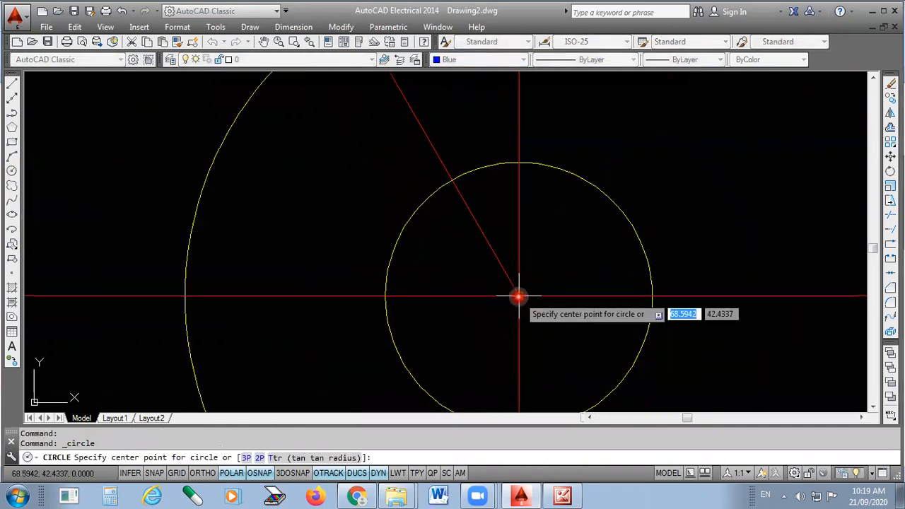
click(518, 297)
scroll(518, 297, down, 4)
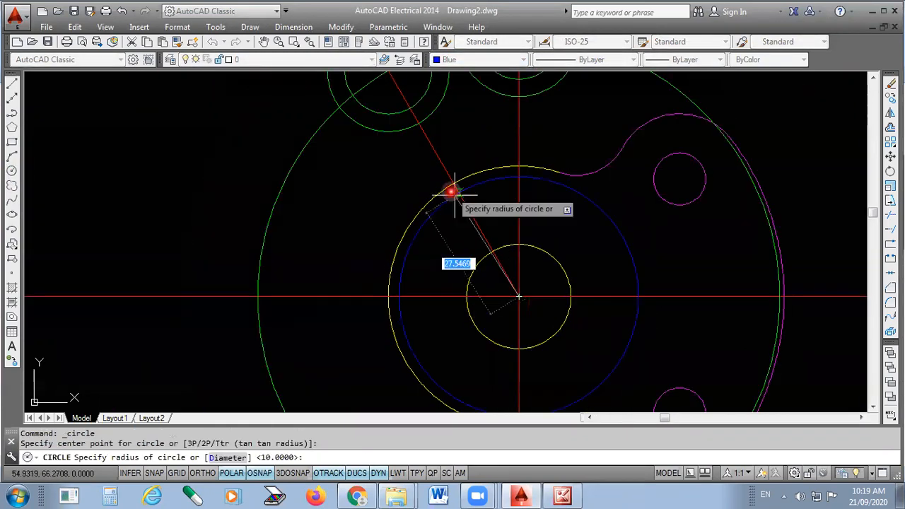
scroll(421, 125, up, 2)
scroll(421, 125, up, 2)
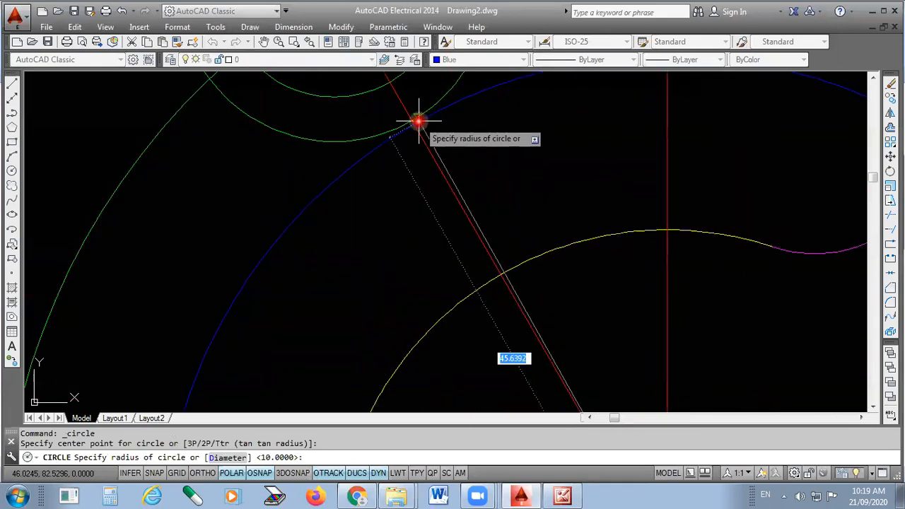
scroll(417, 131, up, 1)
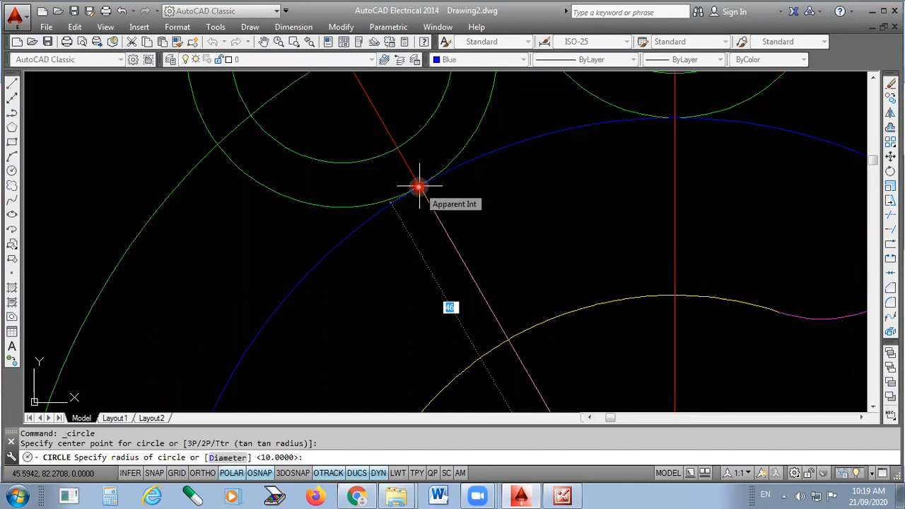
click(418, 186)
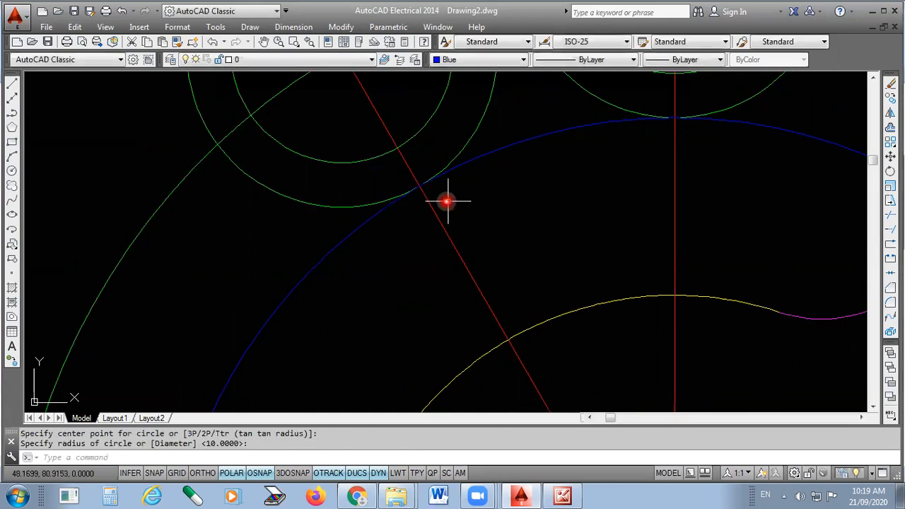
scroll(417, 188, down, 3)
scroll(416, 189, down, 2)
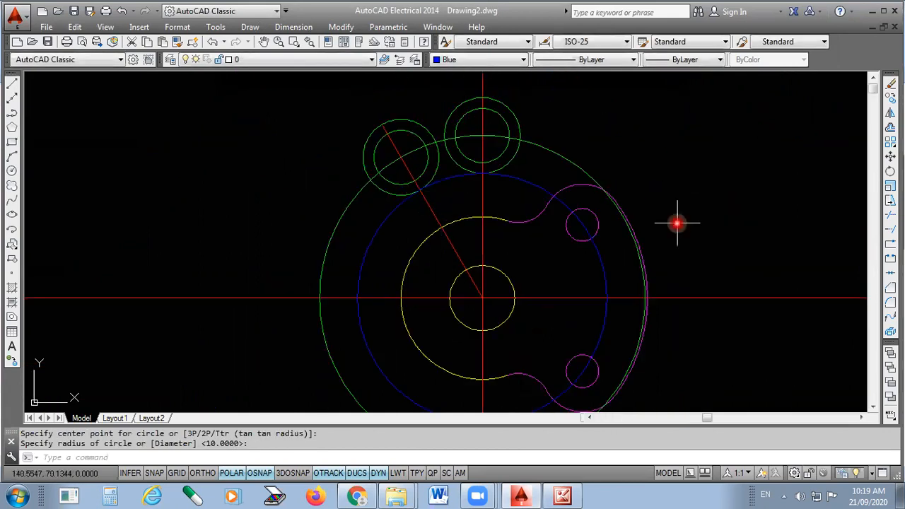
Draw a second hub-centred circle, reaching the point where the angled line crosses the 10 R circle's side nearest the hub.
key(Return)
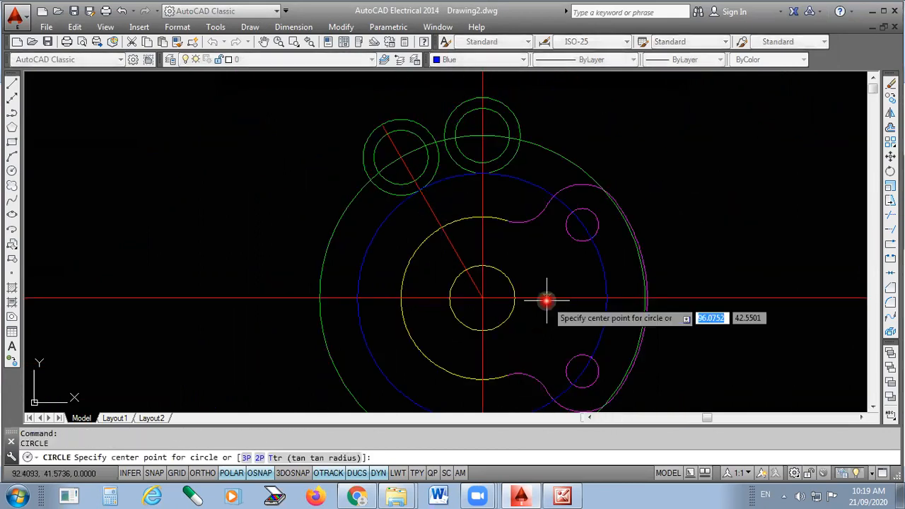
click(480, 298)
scroll(420, 165, up, 5)
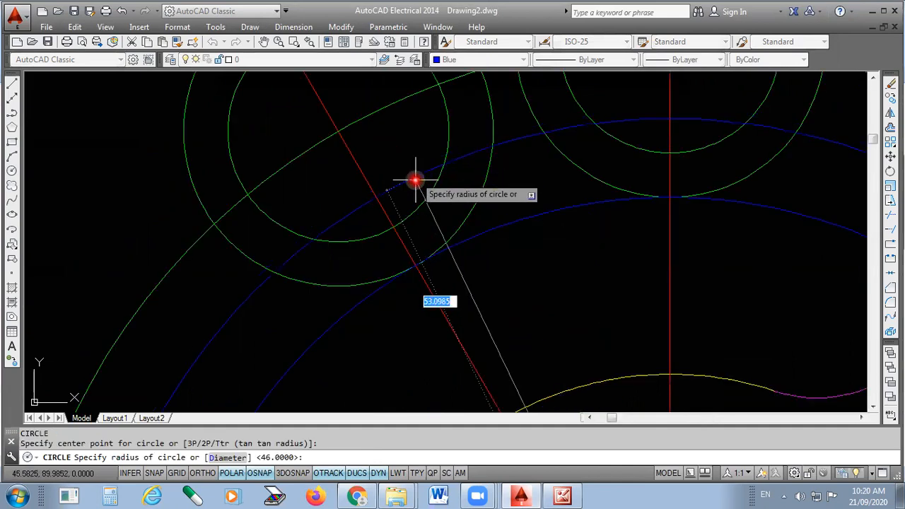
click(393, 231)
Draw a third hub-centred circle, reaching the point where the angled line crosses the 10 R circle's side farthest from the hub.
key(Return)
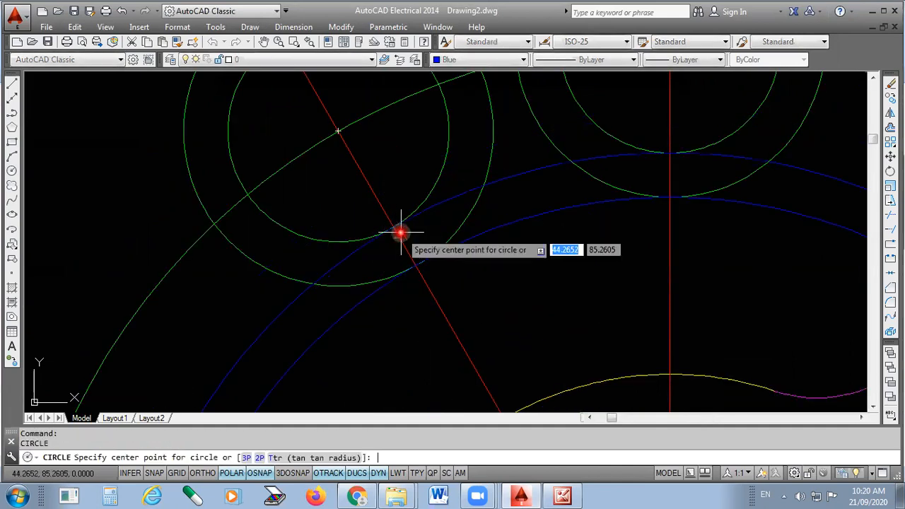
scroll(414, 216, down, 1)
scroll(419, 206, down, 2)
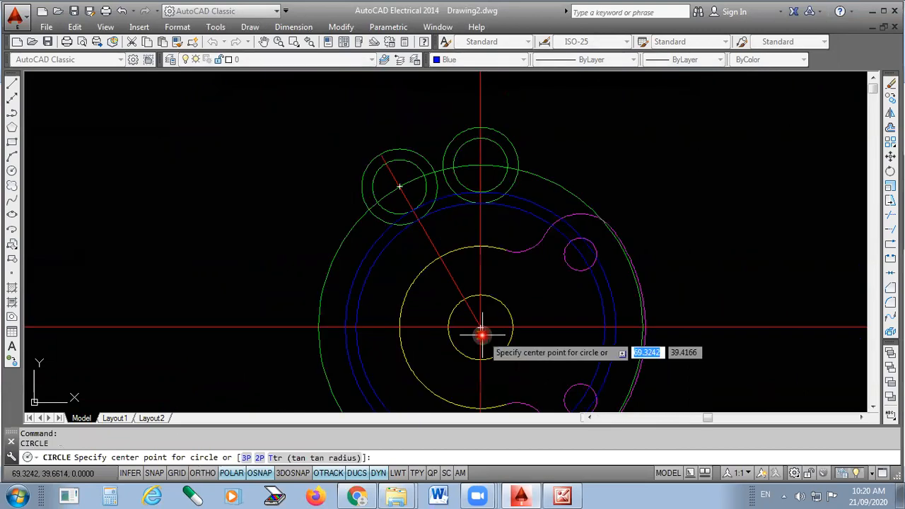
click(481, 333)
scroll(396, 178, up, 2)
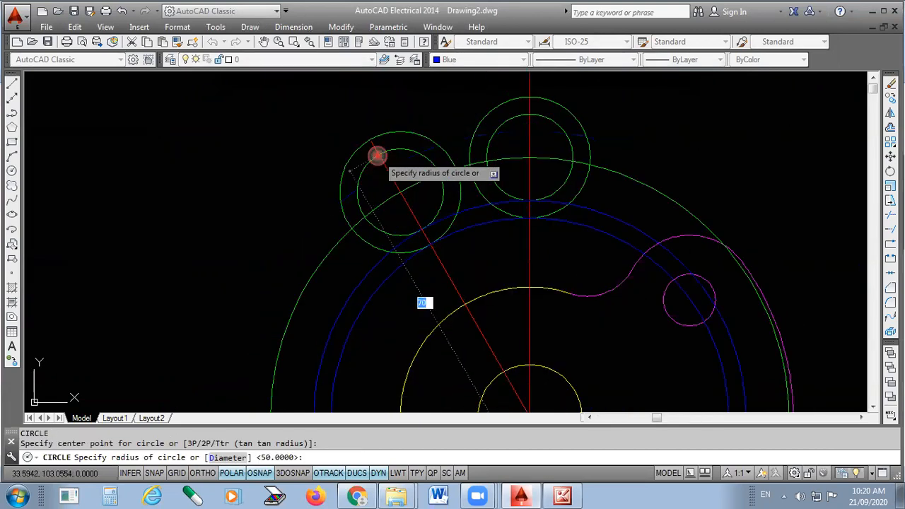
click(408, 194)
Draw a fourth hub-centred circle, reaching the point where the angled line crosses the 14 R circle's side farthest from the hub.
key(Return)
scroll(509, 385, down, 3)
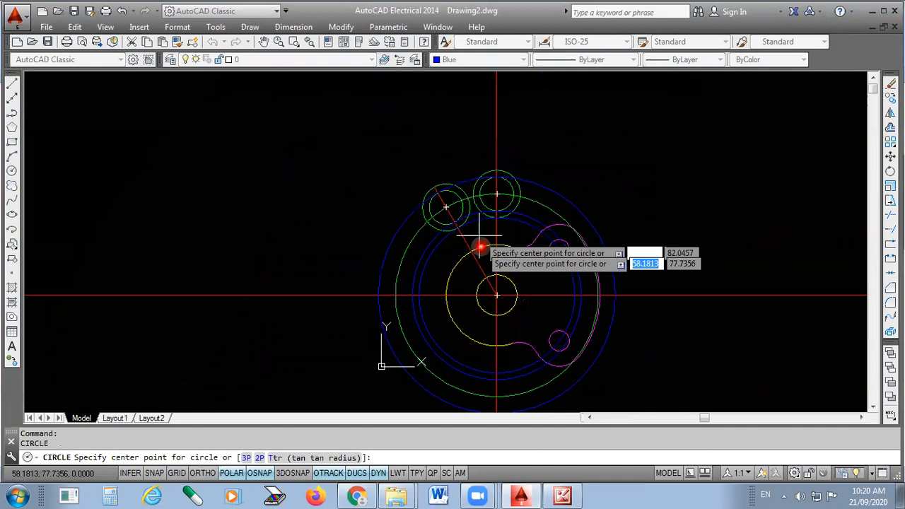
scroll(488, 261, up, 1)
click(492, 285)
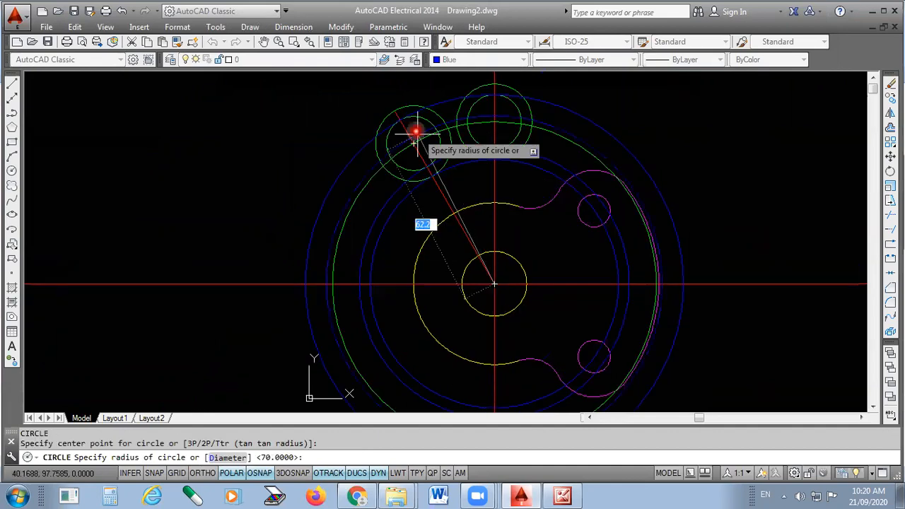
scroll(382, 116, up, 3)
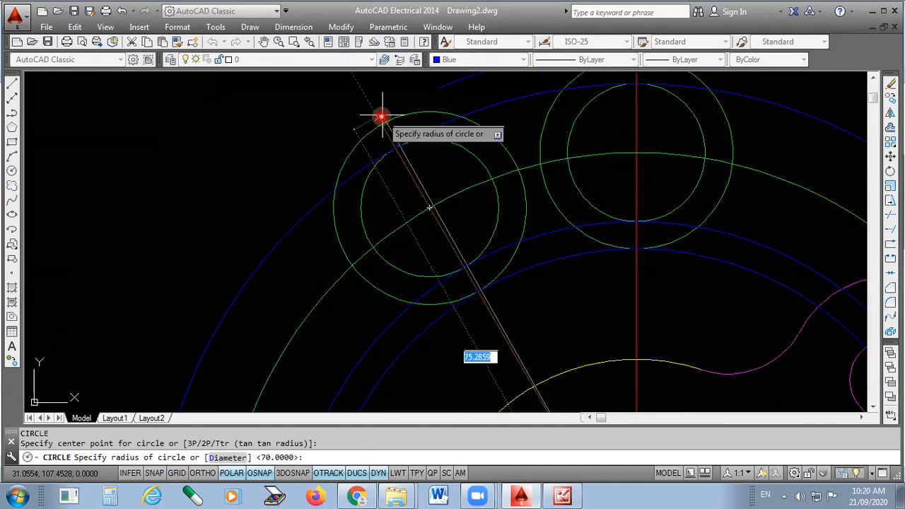
scroll(520, 191, down, 2)
key(Escape)
scroll(424, 248, down, 3)
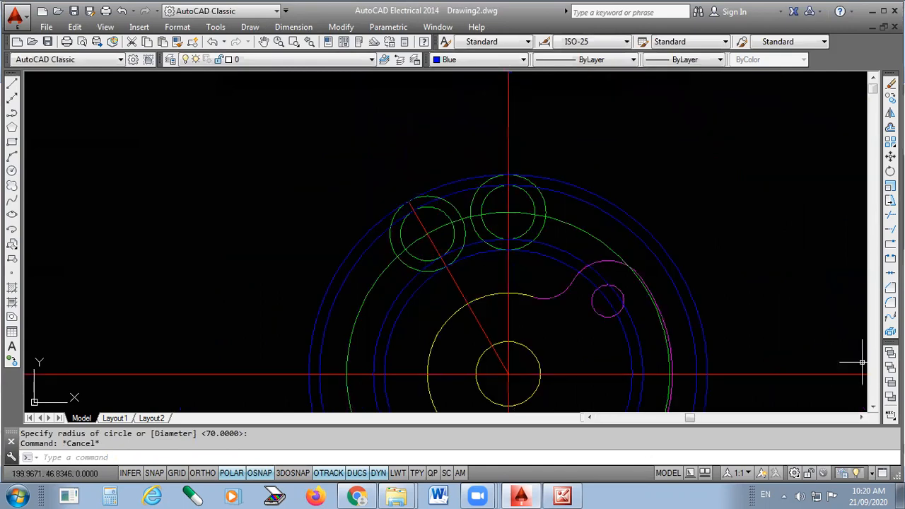
Trim the hub-centred circles away on both sides of the upper slot, using all objects as cutting edges.
click(892, 217)
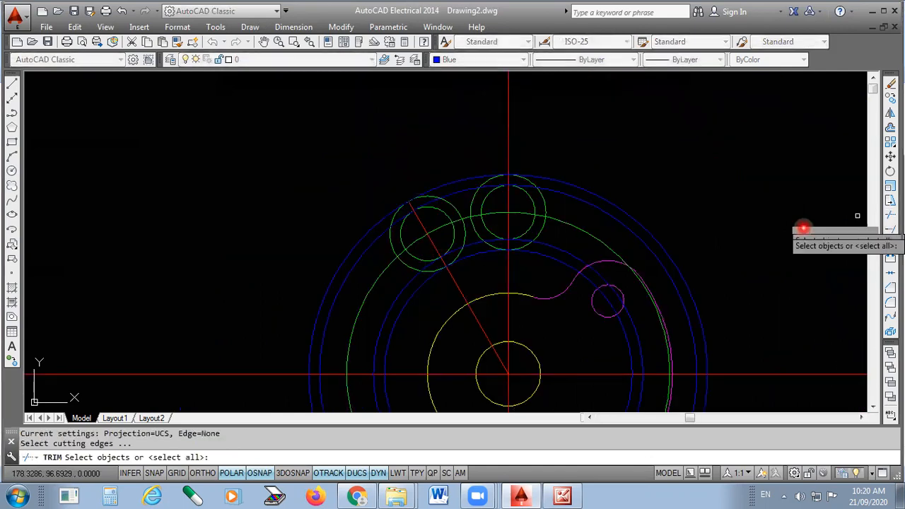
key(Return)
scroll(574, 241, up, 2)
scroll(574, 241, up, 2)
click(517, 296)
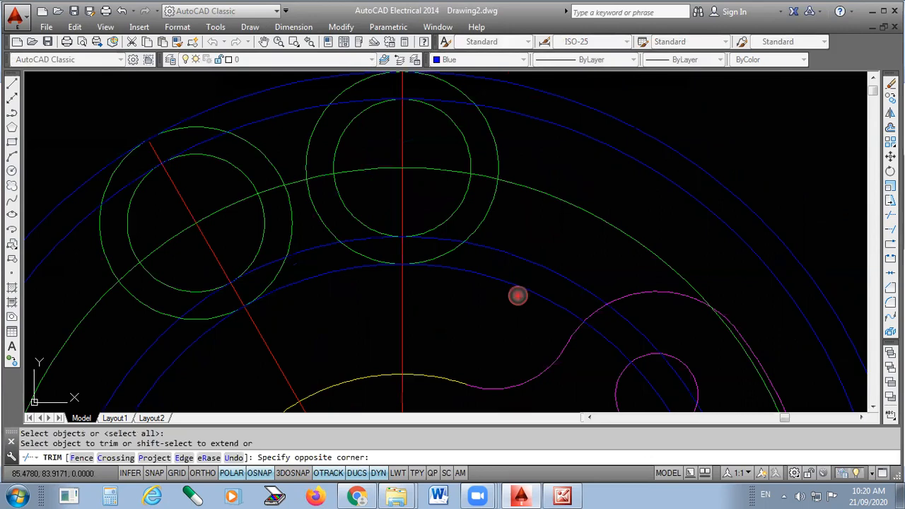
click(565, 233)
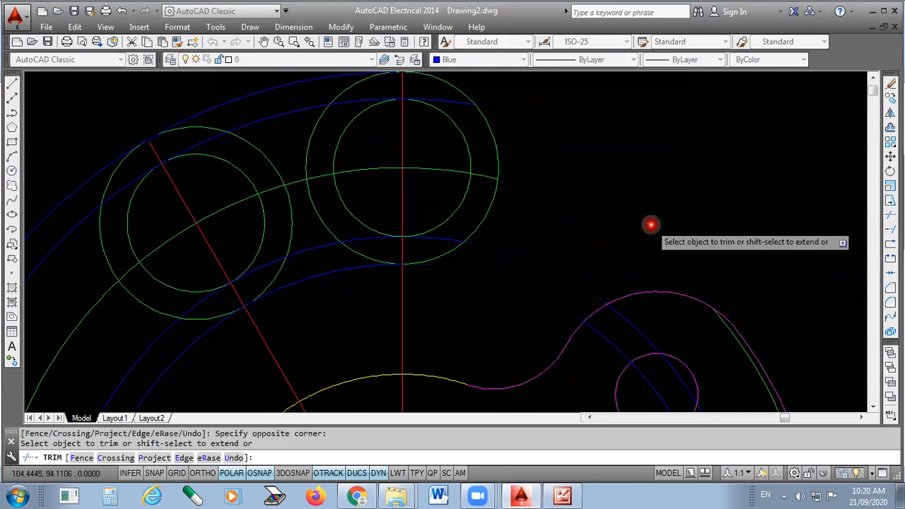
scroll(672, 212, down, 3)
click(460, 308)
click(354, 291)
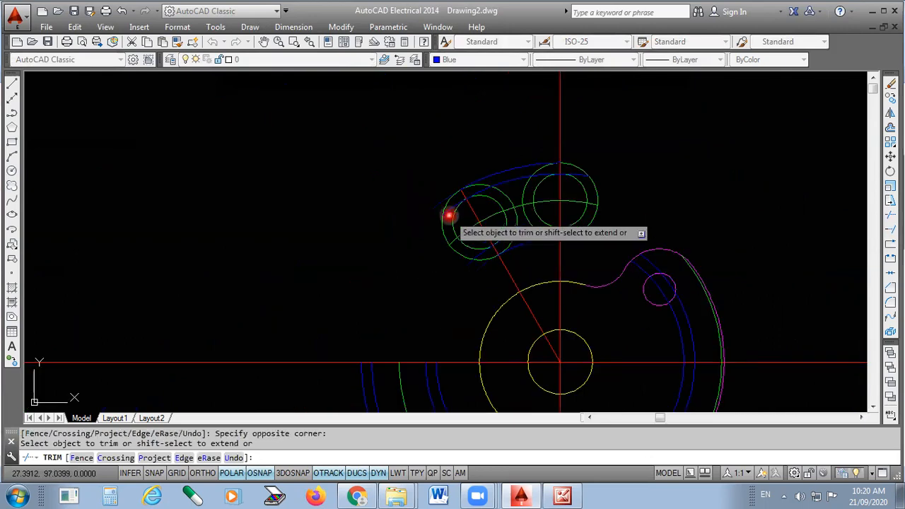
Trim the inward-facing halves of the two circles at the slot's angled end so only the end arcs remain.
scroll(448, 214, up, 2)
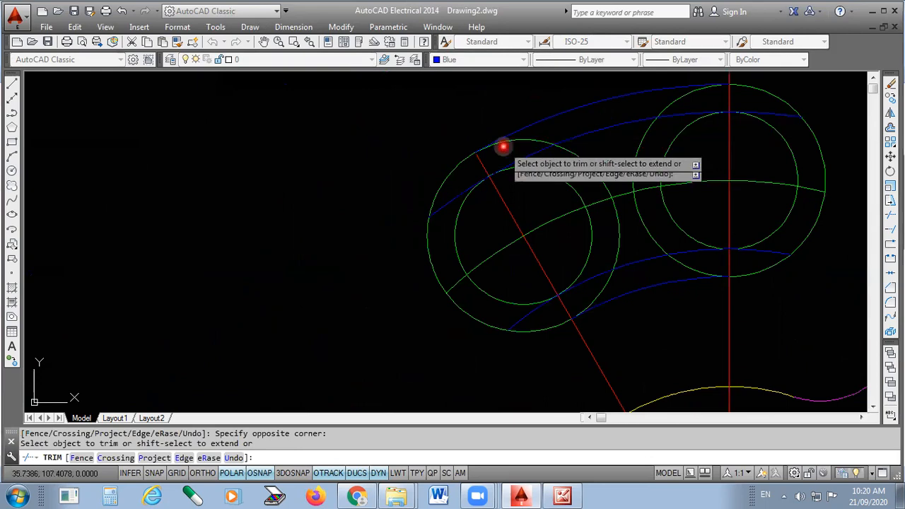
scroll(506, 141, up, 2)
click(520, 133)
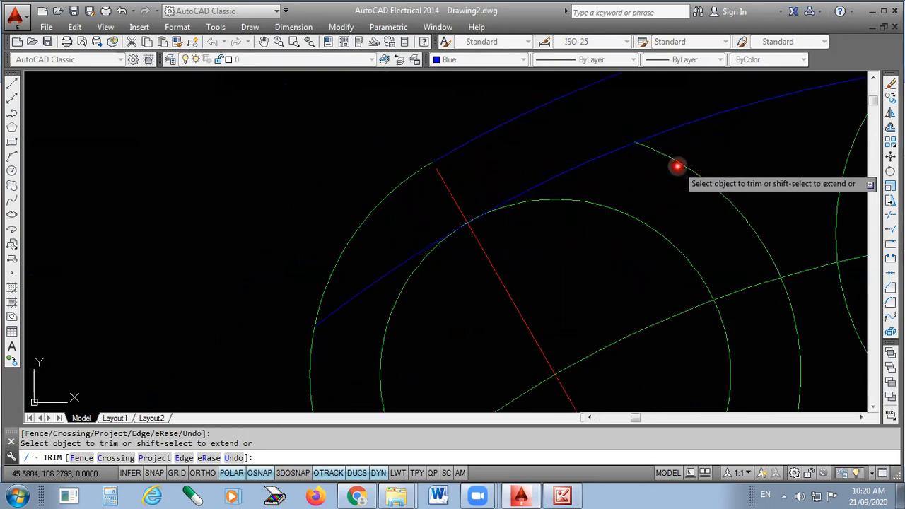
click(543, 202)
click(707, 180)
click(679, 188)
scroll(678, 187, down, 3)
click(728, 248)
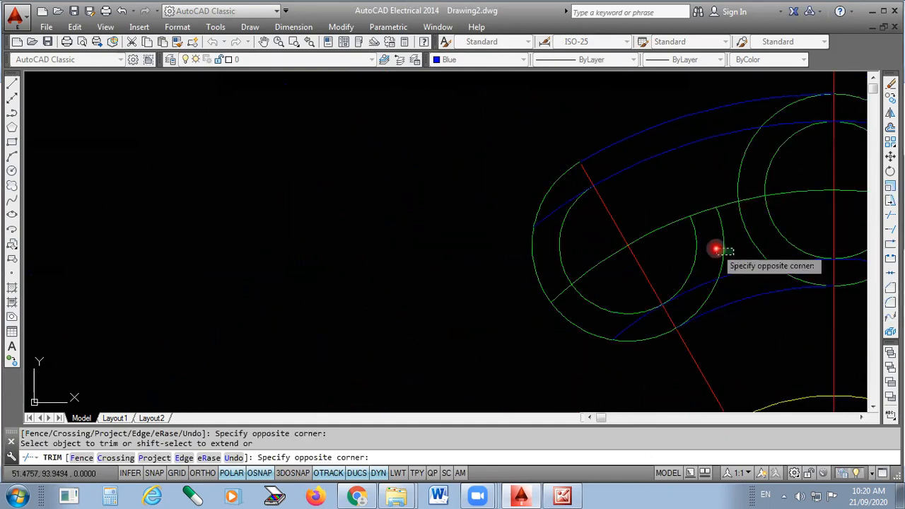
click(690, 242)
scroll(698, 309, up, 2)
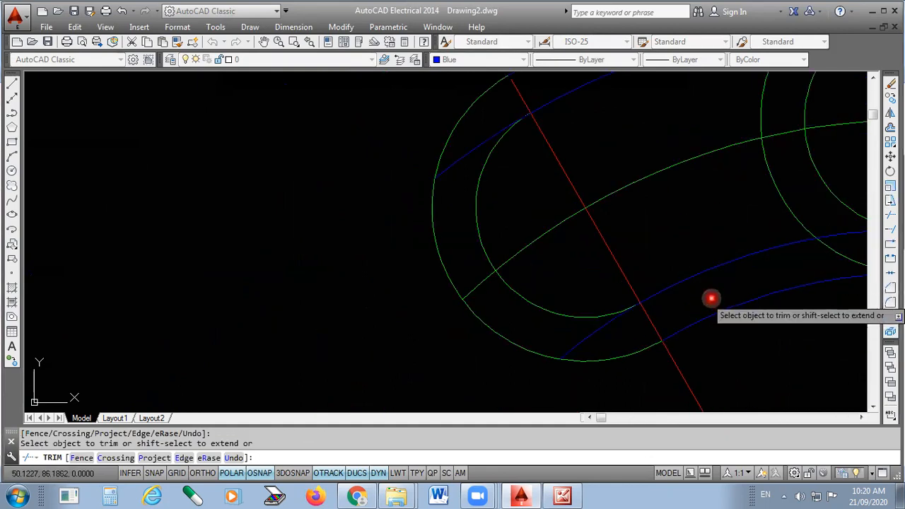
Trim the inward-facing halves of the circles at the slot's vertical-centreline end and the blue arcs overshooting that centreline.
scroll(426, 226, down, 3)
scroll(619, 129, up, 2)
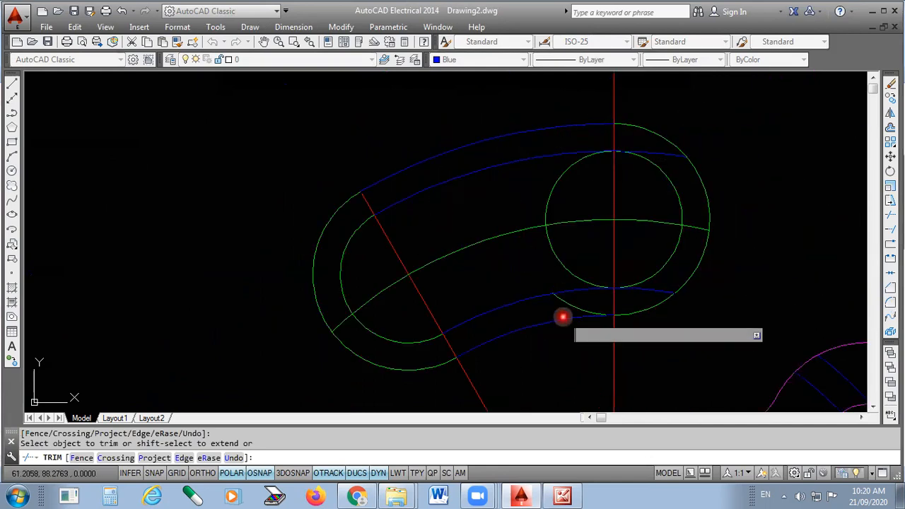
click(579, 278)
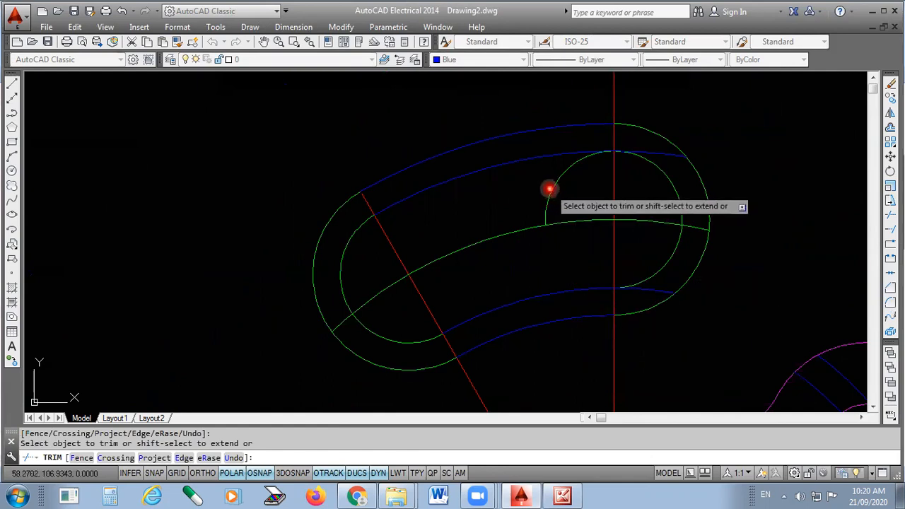
click(665, 157)
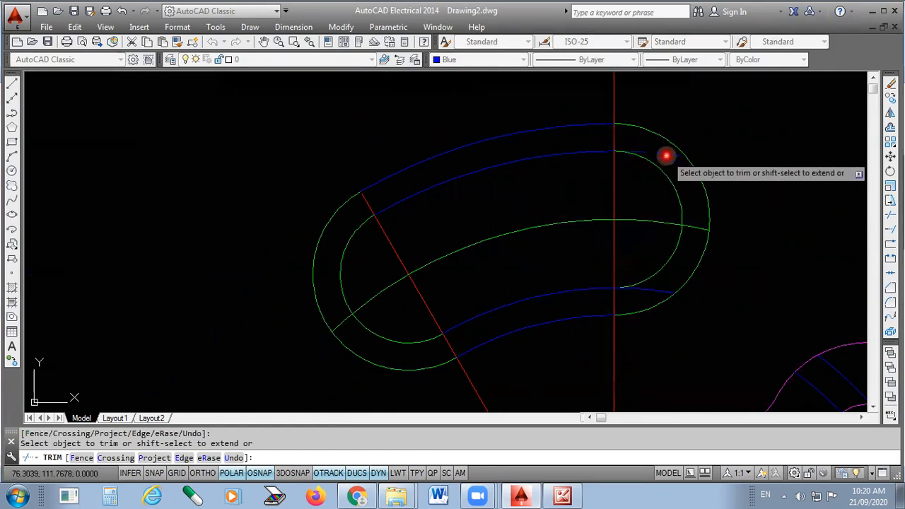
scroll(660, 263, down, 2)
click(636, 150)
Trim away parts of the leftover hub-centred circles beyond the right-hand lobe and below the plate.
scroll(553, 163, down, 2)
click(729, 277)
click(730, 334)
scroll(672, 199, down, 1)
click(663, 377)
click(581, 388)
click(484, 202)
click(438, 308)
Erase the remaining leftover hub-centred construction arcs around the lower half of the plate and through the lobe.
scroll(613, 332, up, 1)
scroll(657, 303, up, 1)
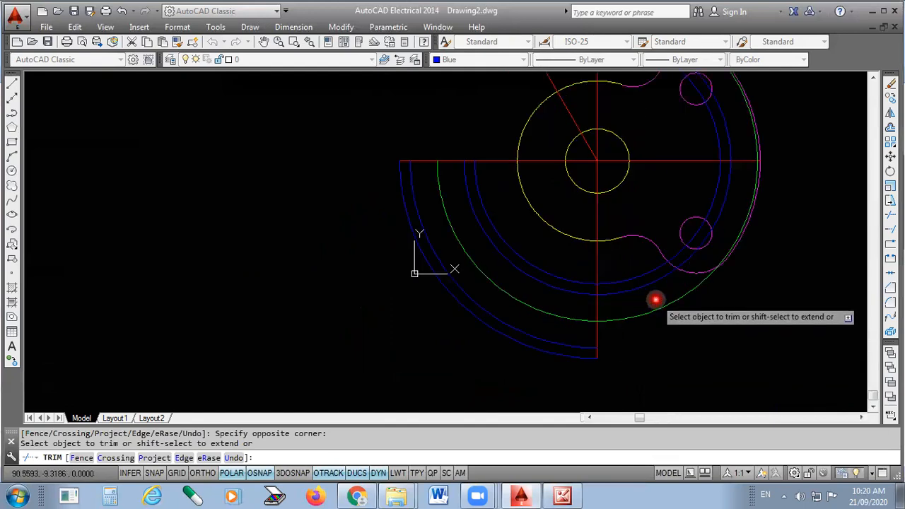
click(571, 265)
click(495, 357)
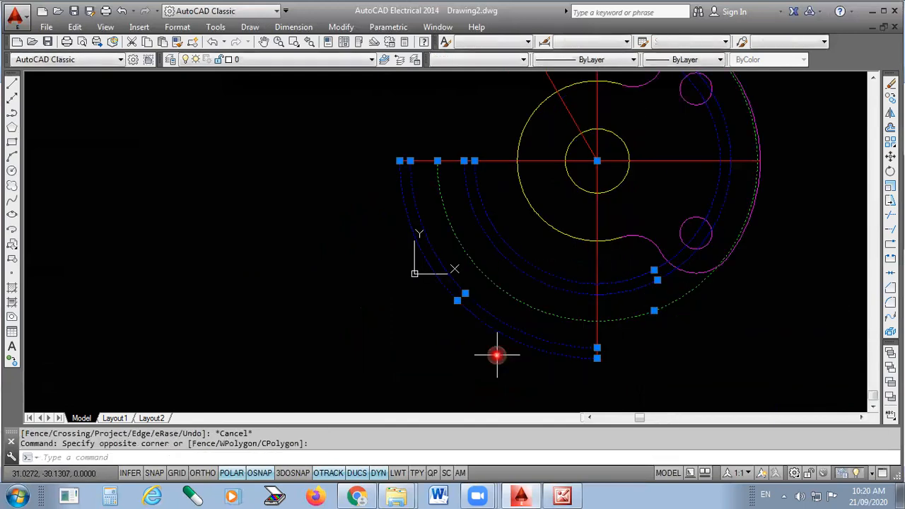
key(Delete)
scroll(537, 364, down, 1)
scroll(574, 149, up, 5)
scroll(543, 217, down, 3)
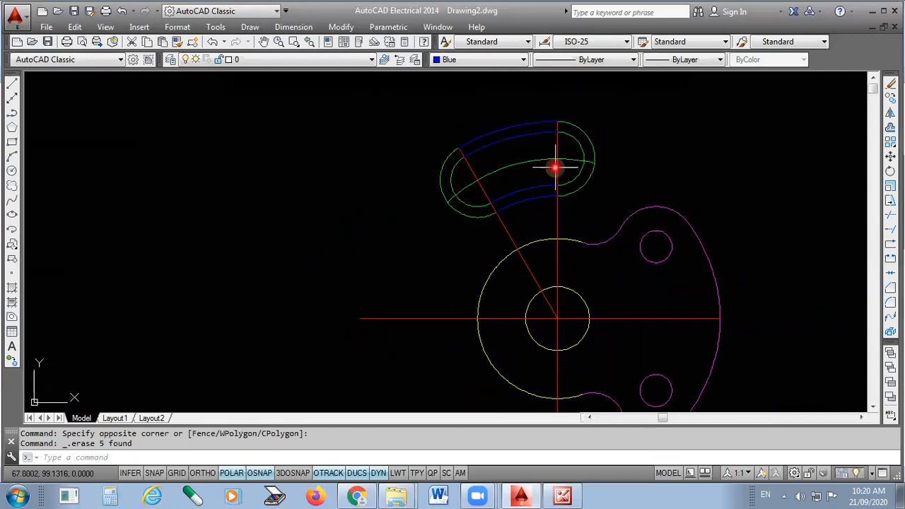
scroll(551, 168, down, 2)
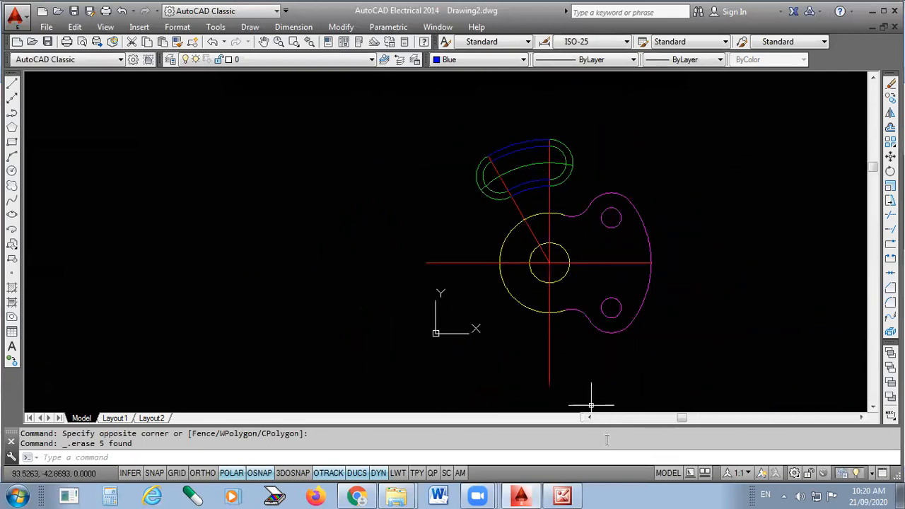
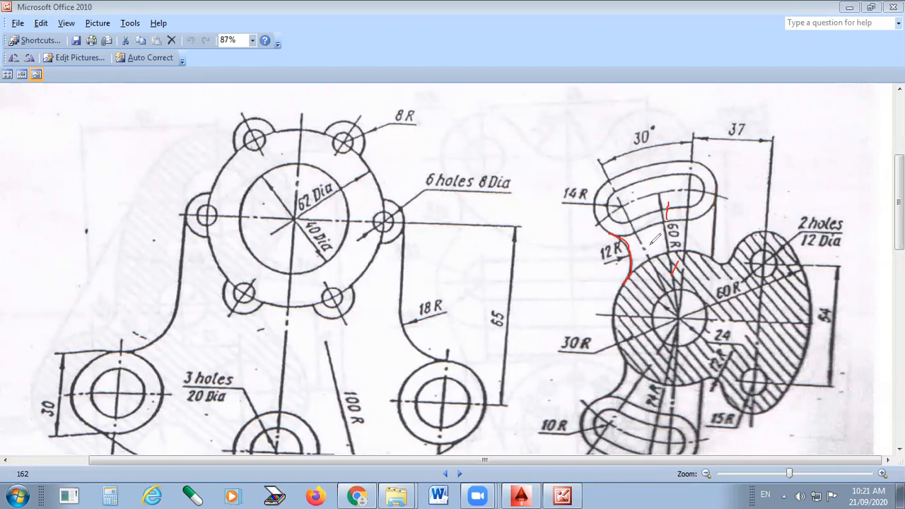
Switch back to AutoCAD and fillet the 30 R hub arc to the upper slot's outer angled-end arc with radius 12.
click(447, 89)
key(alt+Tab)
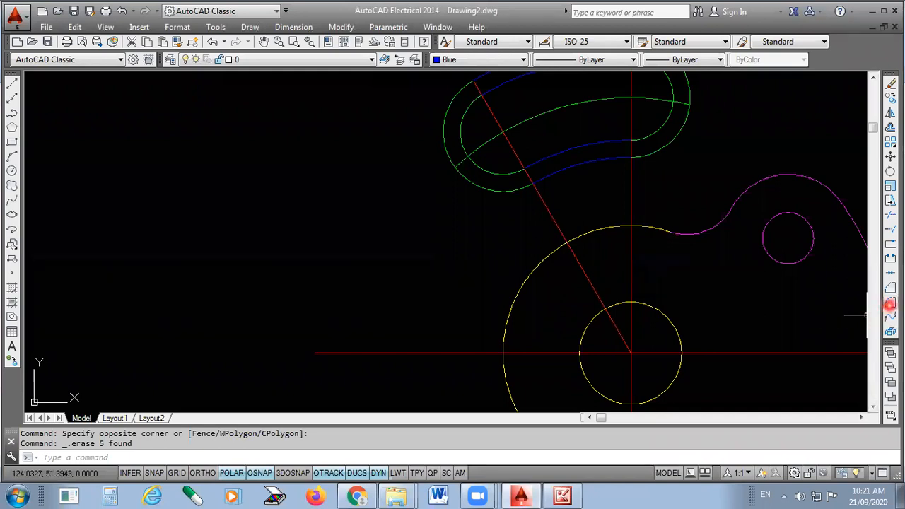
click(889, 305)
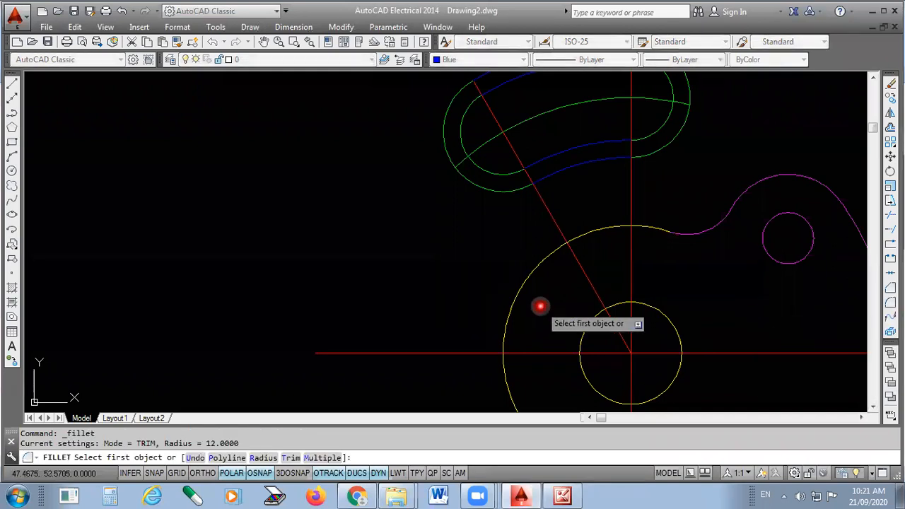
text(r)
key(Return)
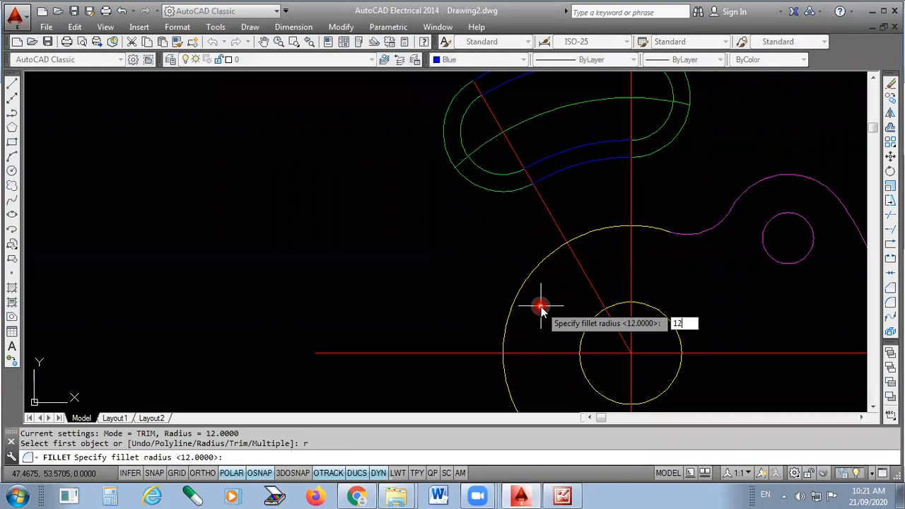
text(12)
key(Return)
click(525, 277)
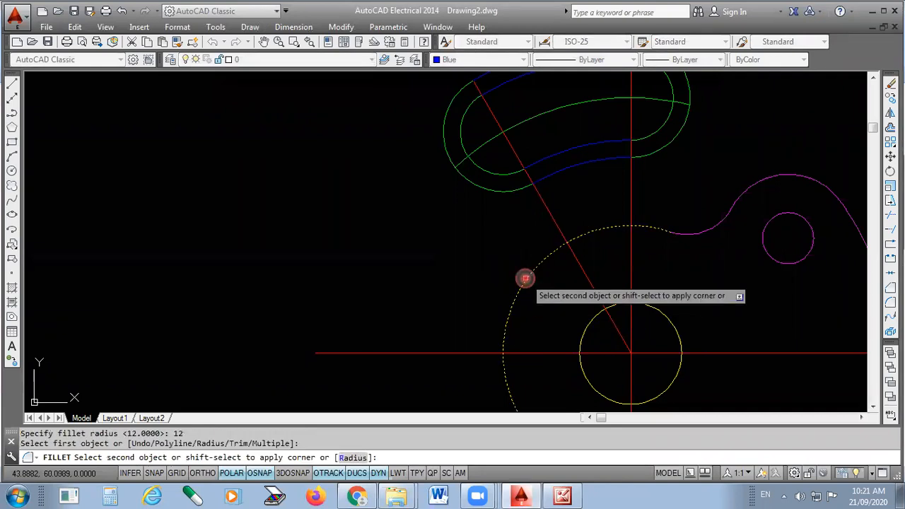
click(501, 190)
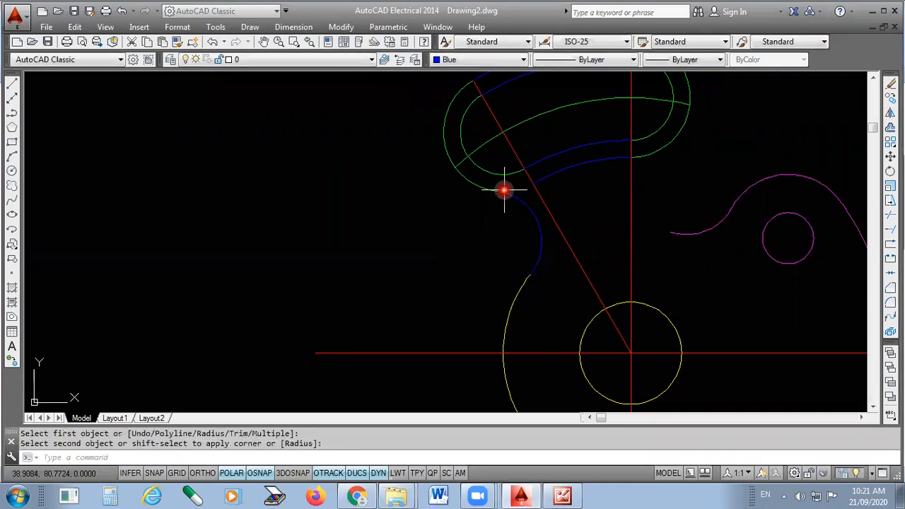
scroll(519, 196, down, 1)
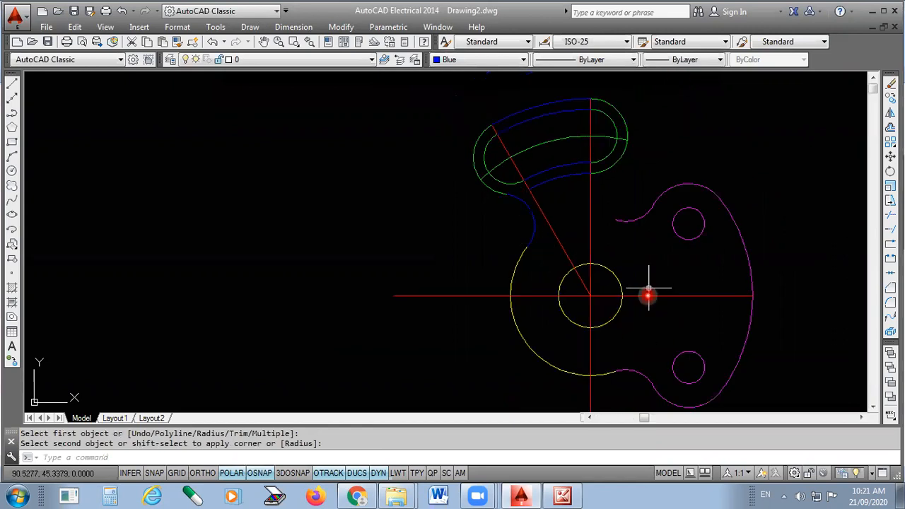
Extend the shortened yellow hub arc past the angled line until it rejoins the magenta lobe outline.
scroll(639, 231, up, 1)
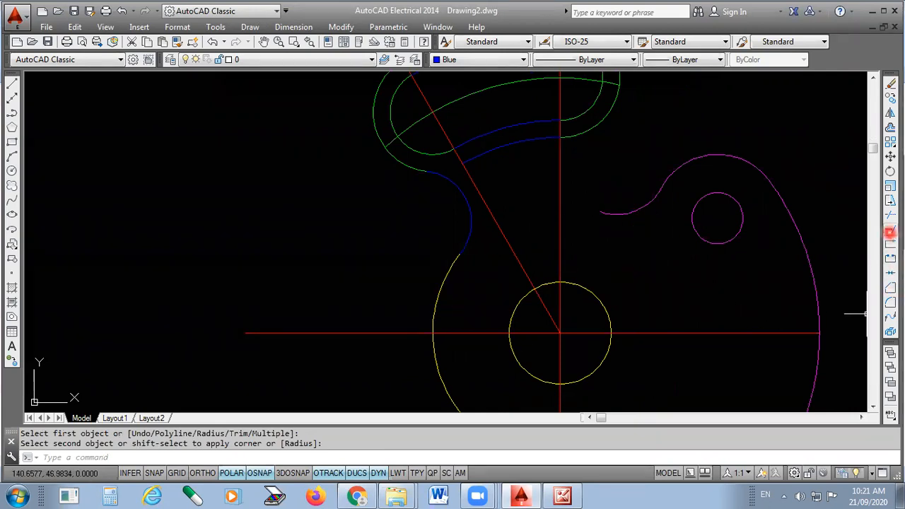
click(890, 232)
key(Return)
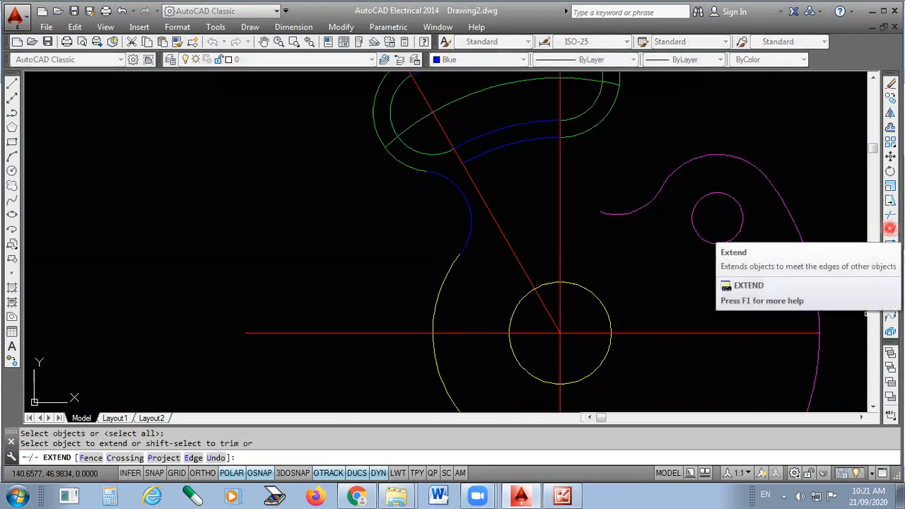
click(454, 263)
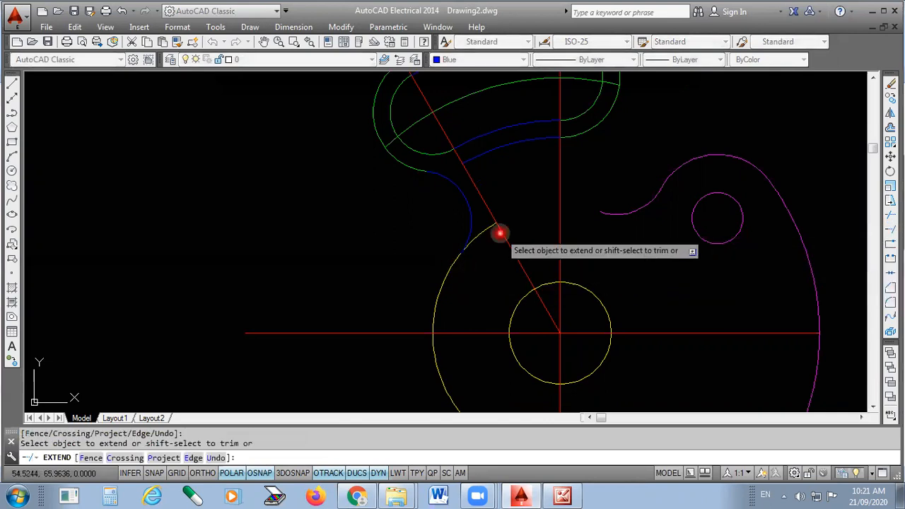
click(489, 224)
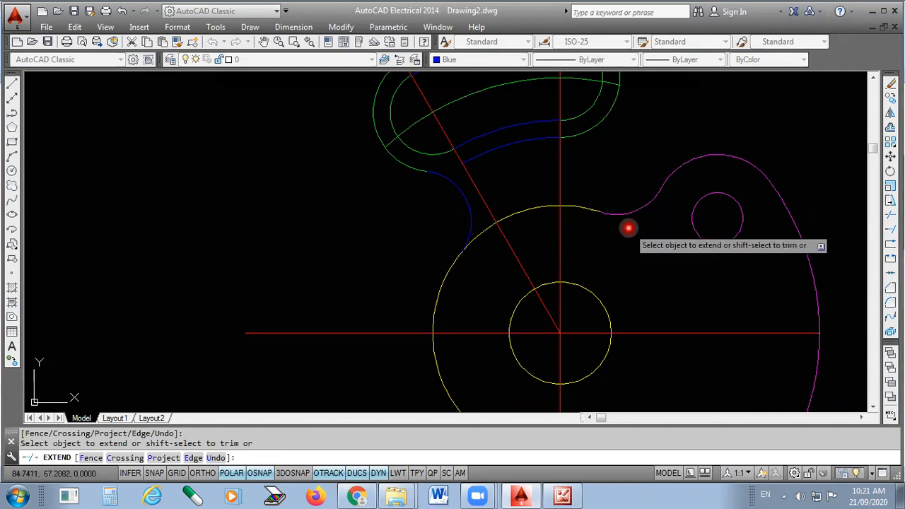
key(Escape)
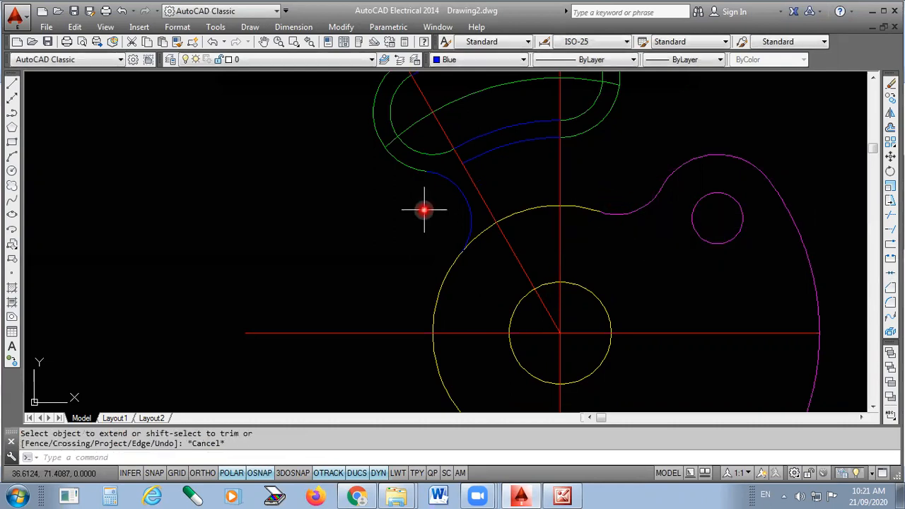
scroll(425, 208, down, 2)
scroll(464, 194, up, 4)
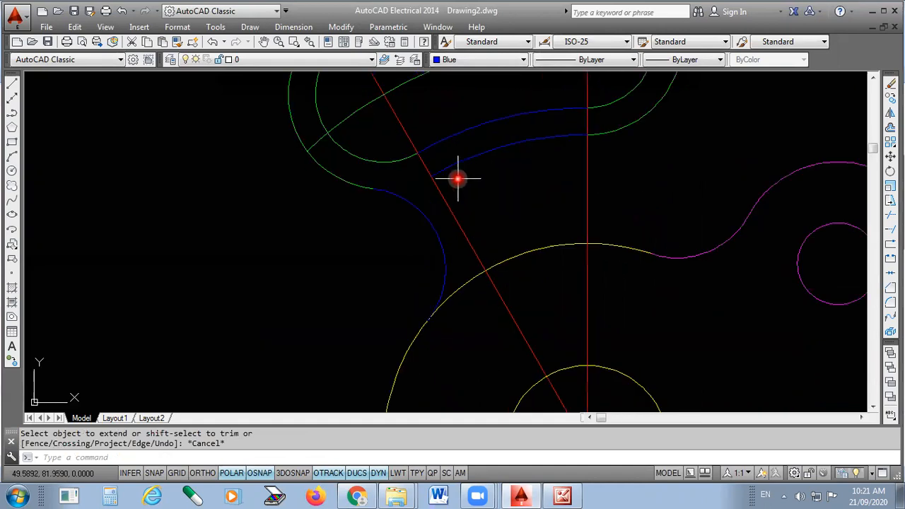
key(Return)
click(340, 193)
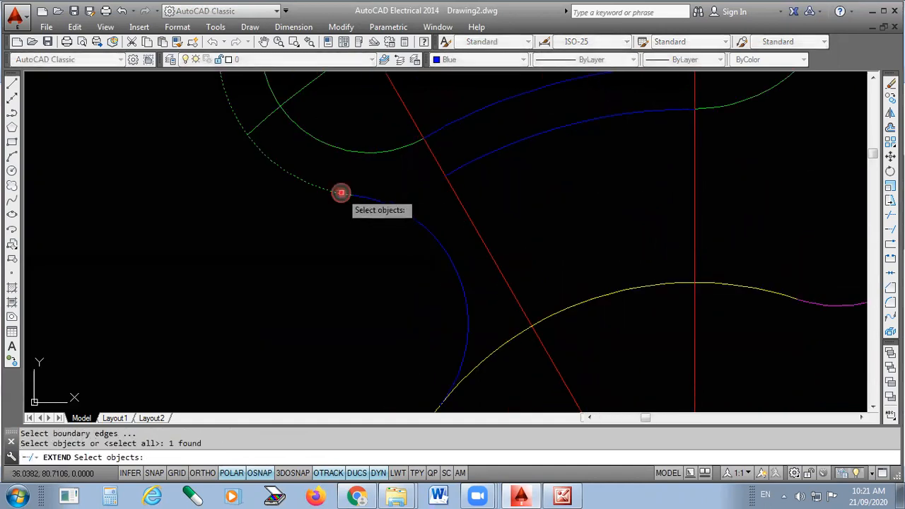
key(Escape)
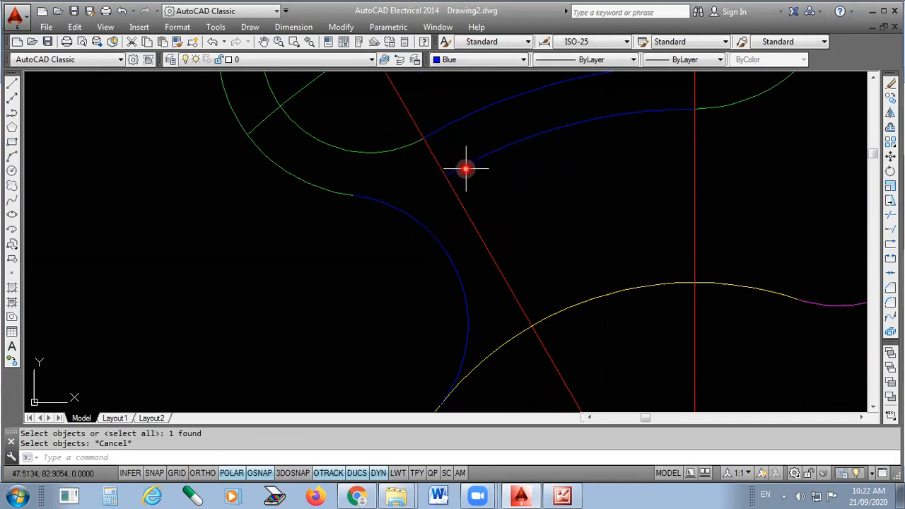
Extend the upper slot's outer green end arc past the 12 R fillet until it meets the angled red line.
click(890, 229)
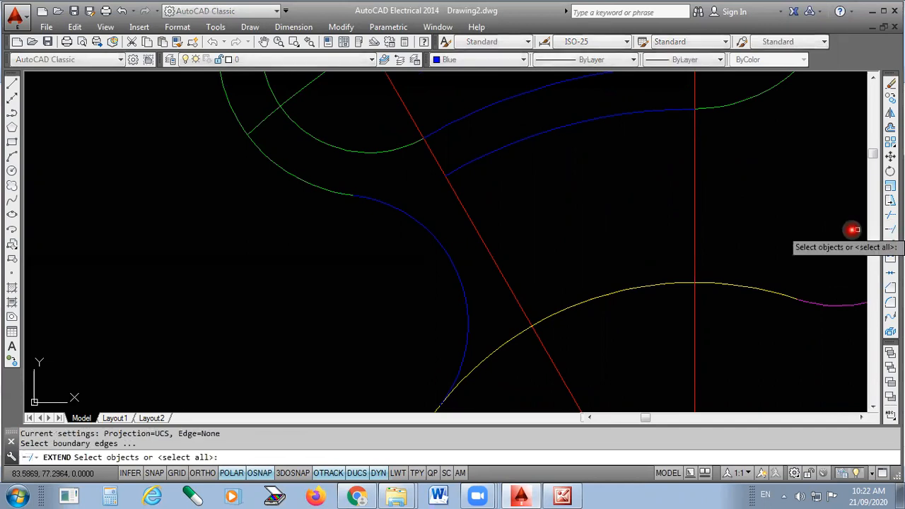
key(Return)
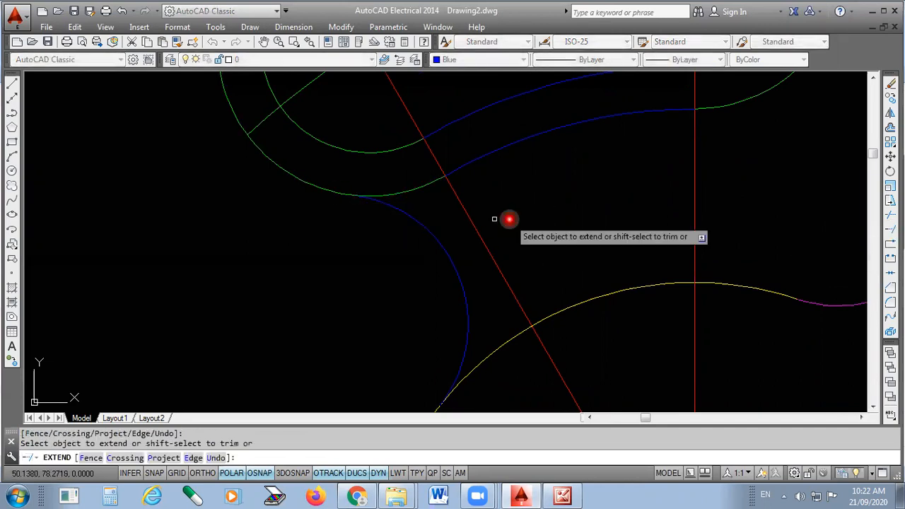
scroll(509, 219, down, 3)
key(Escape)
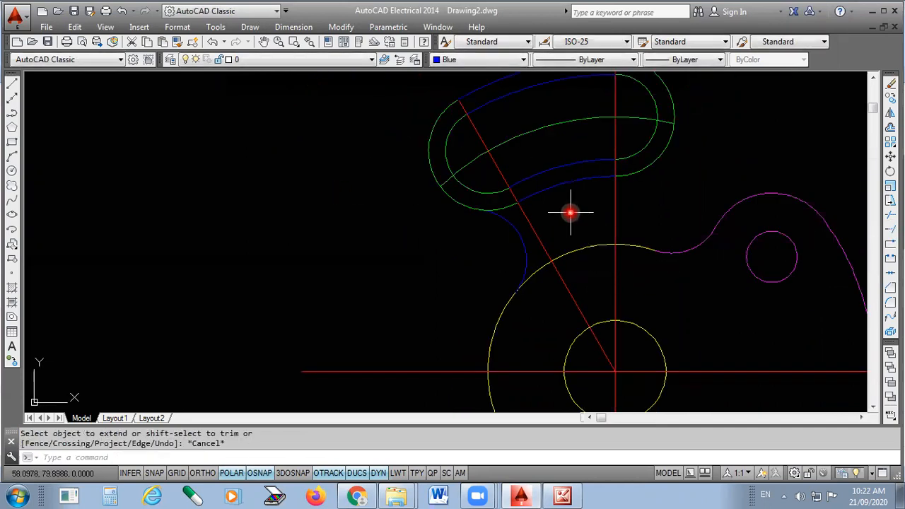
scroll(627, 210, down, 2)
scroll(676, 204, up, 2)
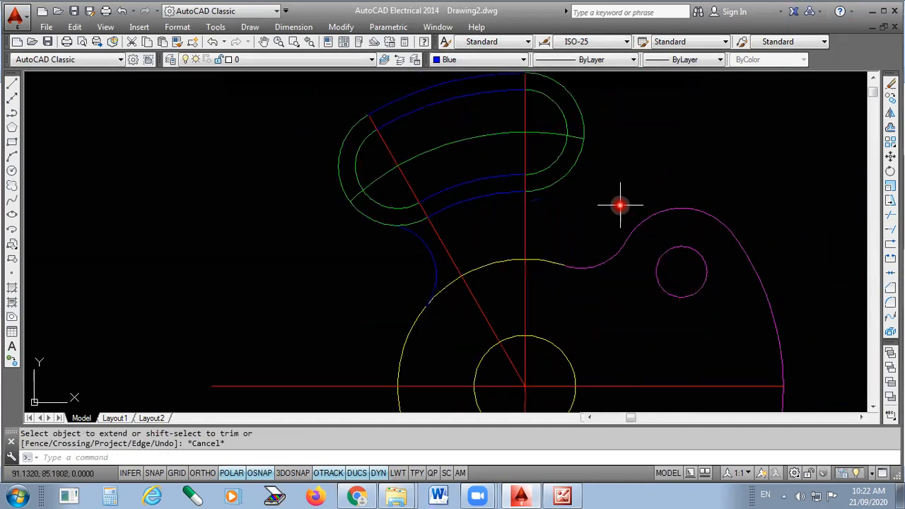
With Ortho on, draw a vertical line down from the rightmost point of the upper slot's outer arc, stopping short of the magenta outline.
click(12, 84)
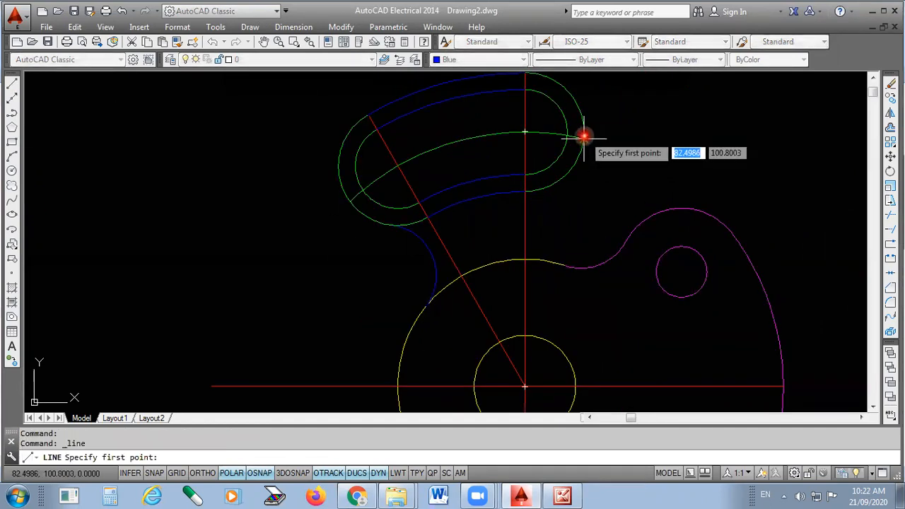
scroll(583, 133, up, 4)
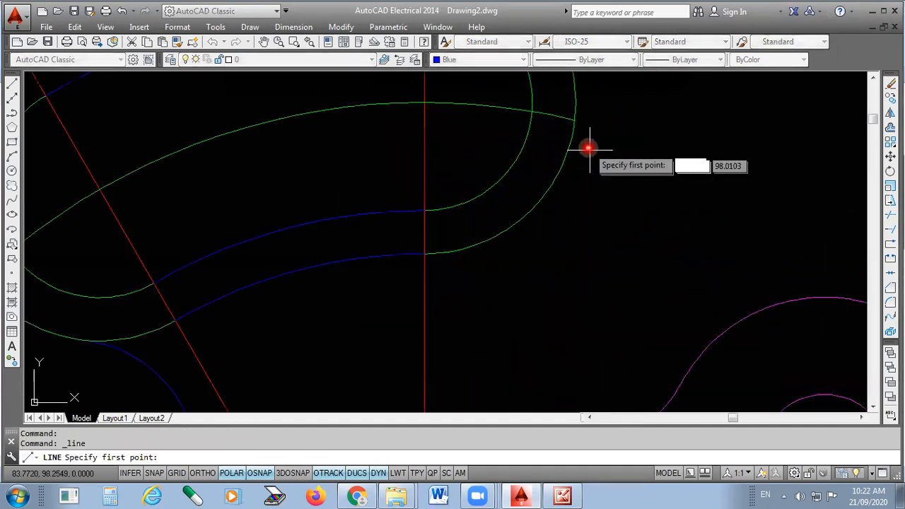
click(577, 107)
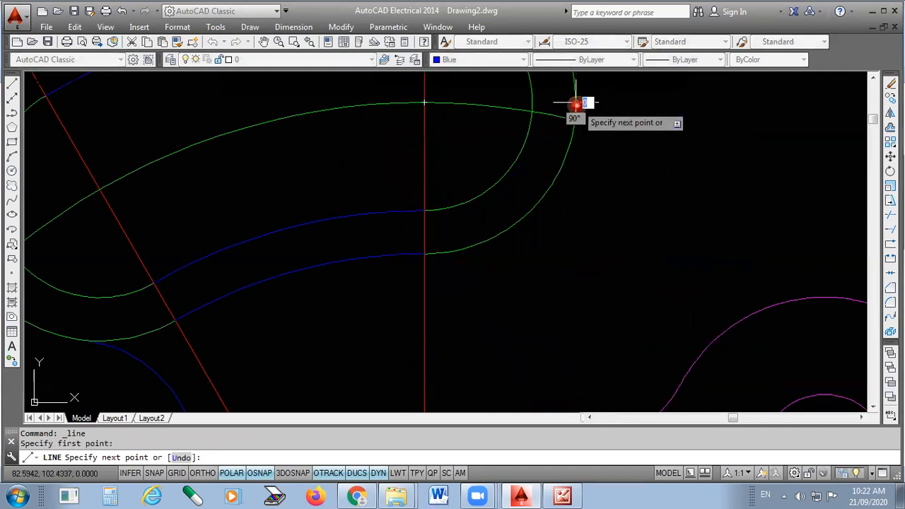
scroll(580, 106, down, 2)
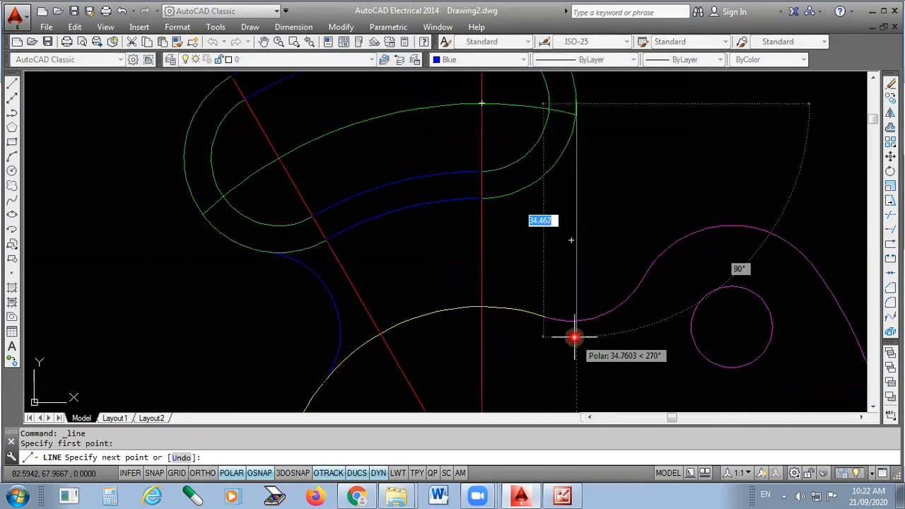
scroll(574, 325, up, 4)
scroll(576, 247, down, 2)
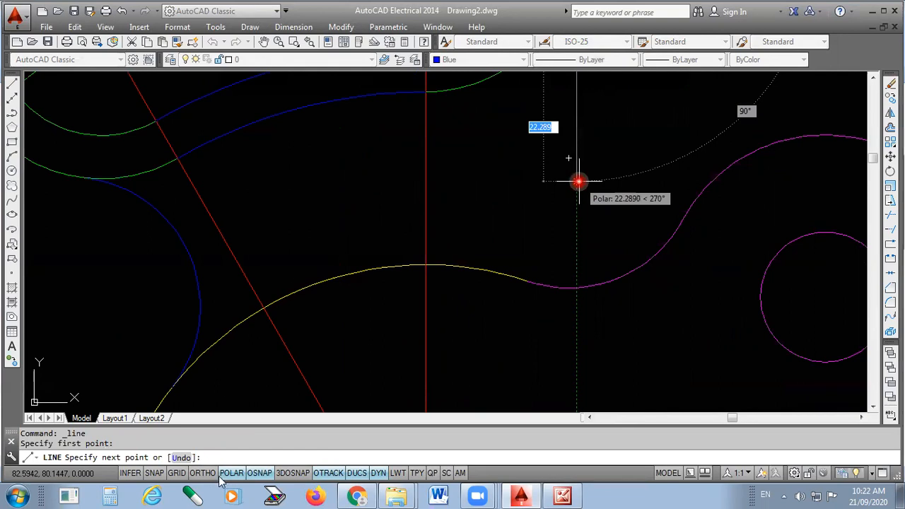
key(F8)
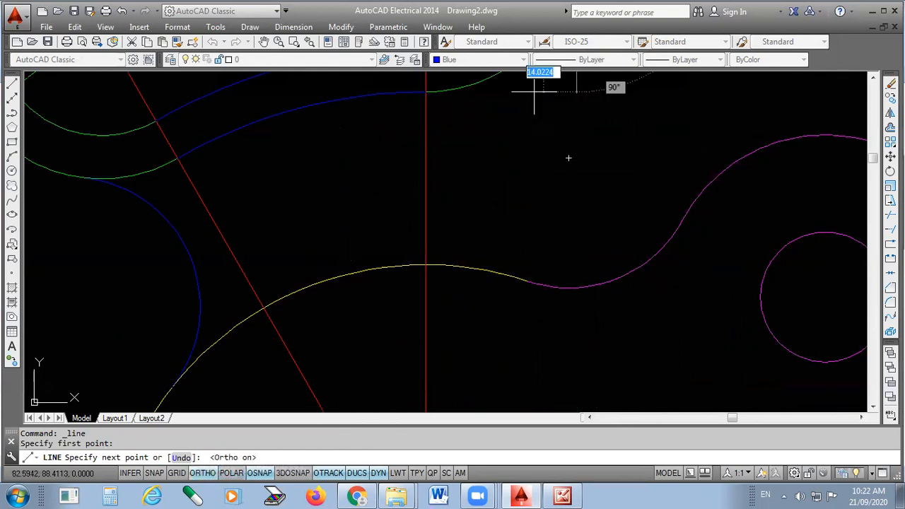
click(576, 246)
right_click(539, 118)
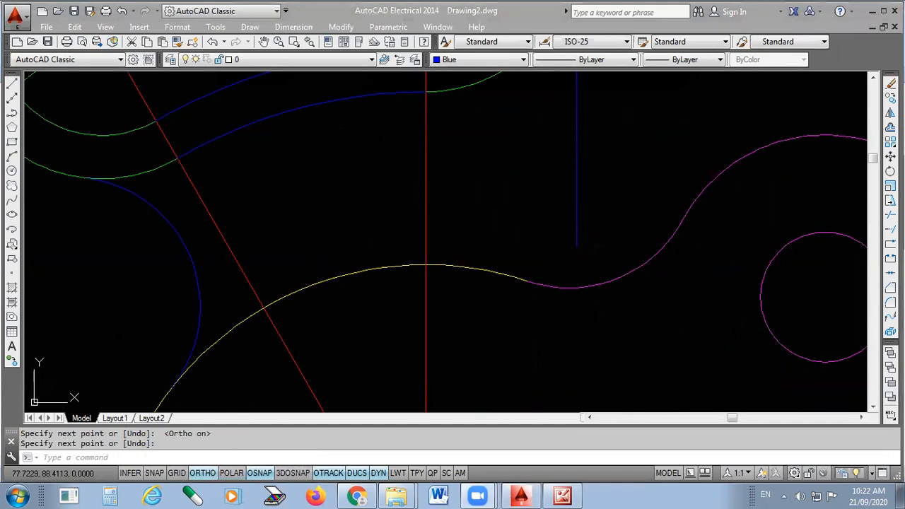
click(596, 224)
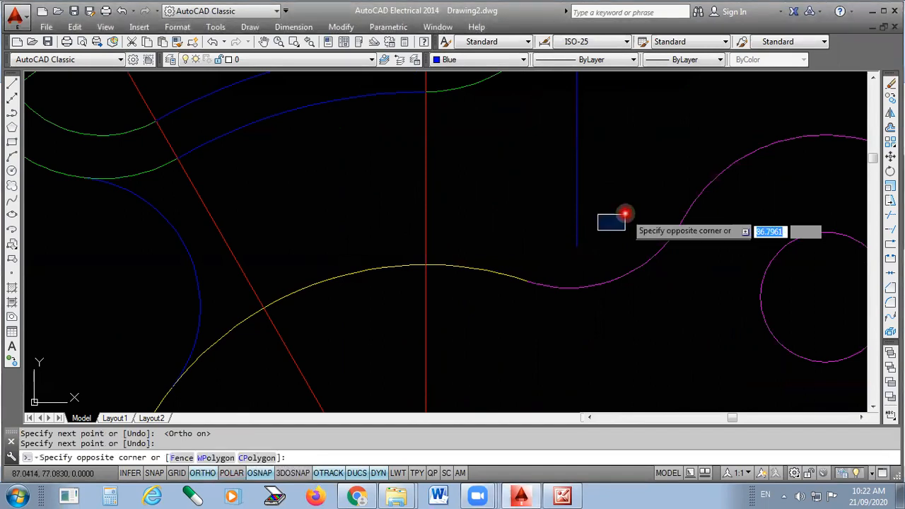
click(626, 207)
Extend the new vertical blue line down to the magenta fillet arc beside the hub.
scroll(541, 273, down, 4)
scroll(544, 296, up, 3)
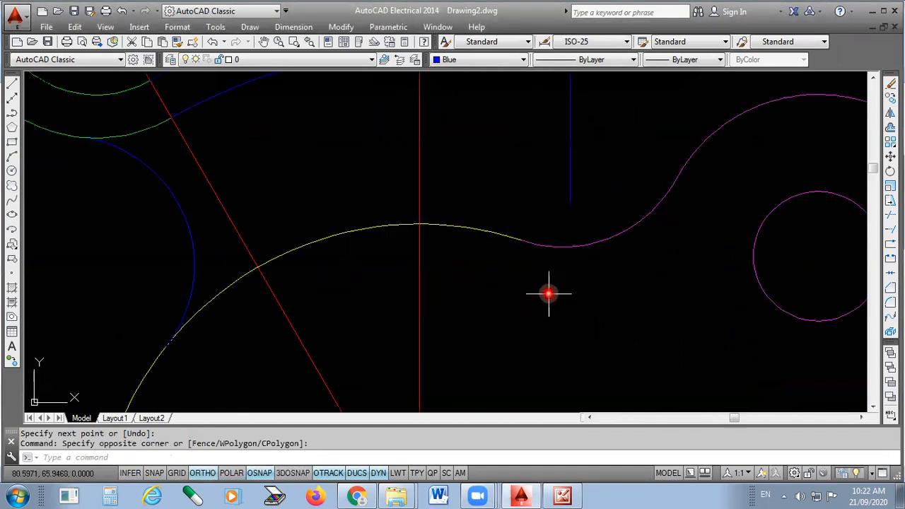
scroll(558, 233, down, 3)
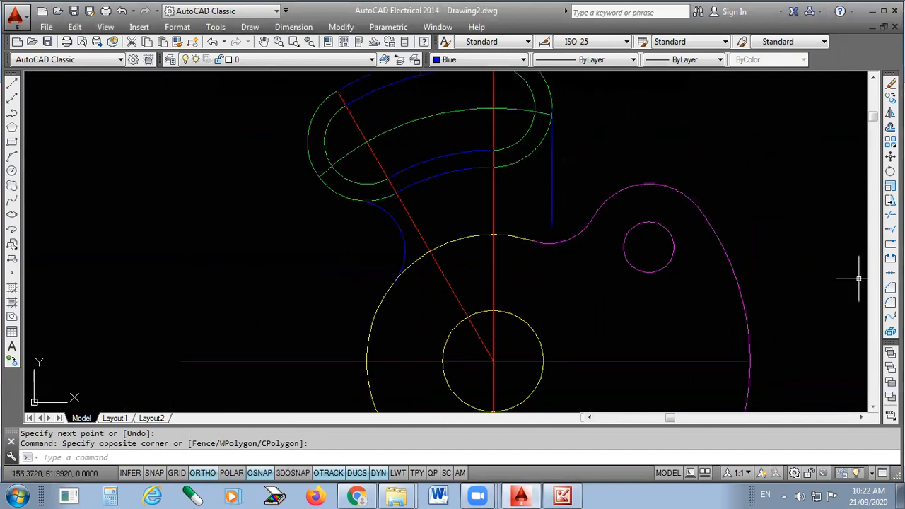
click(889, 236)
key(Return)
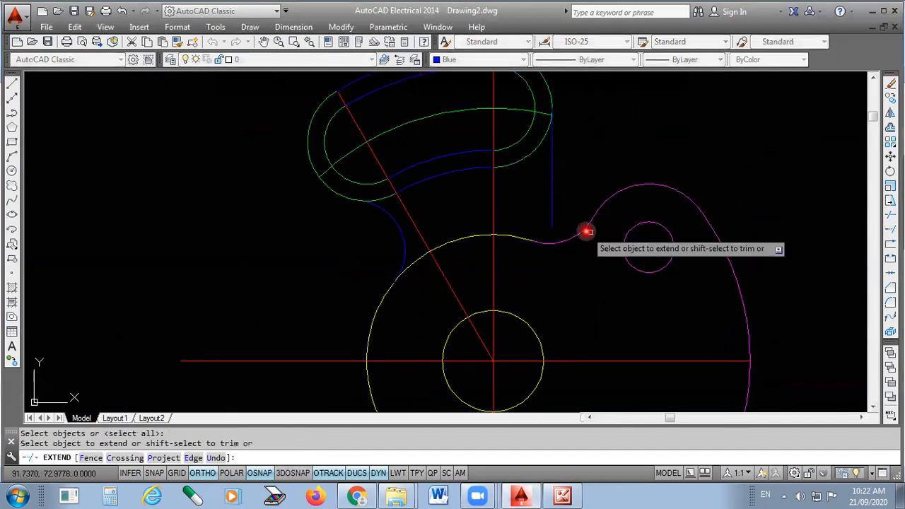
click(549, 198)
click(549, 198)
scroll(549, 257, up, 4)
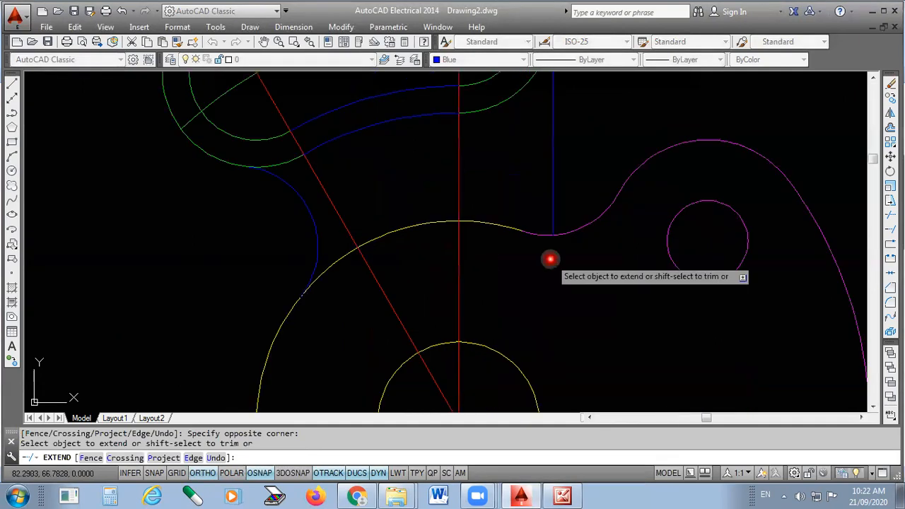
scroll(541, 224, down, 5)
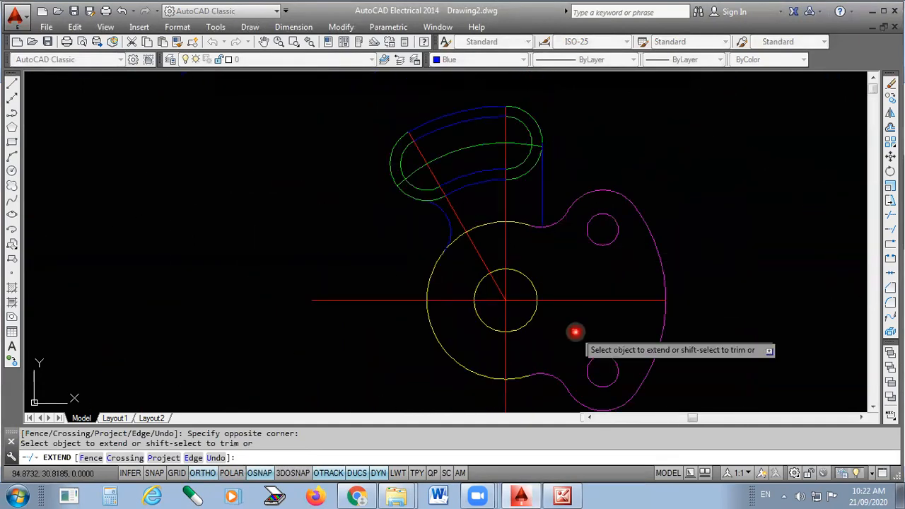
key(Escape)
Check the lower curved slot in the reference picture and return to AutoCAD.
scroll(531, 325, down, 2)
scroll(487, 188, up, 2)
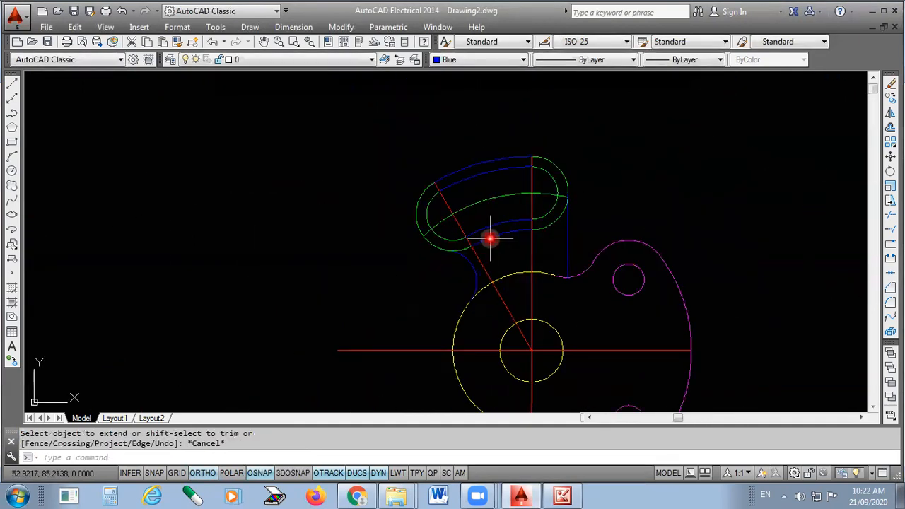
scroll(499, 137, down, 2)
scroll(516, 217, up, 2)
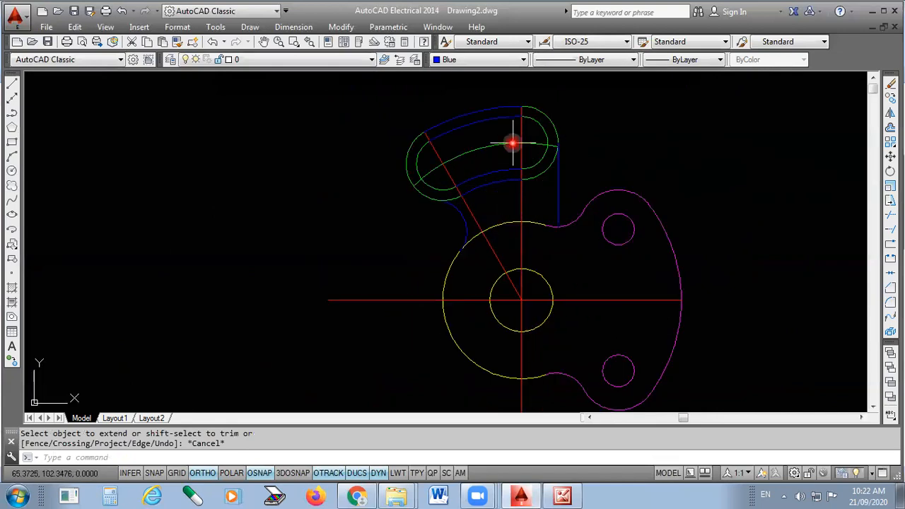
scroll(514, 146, down, 2)
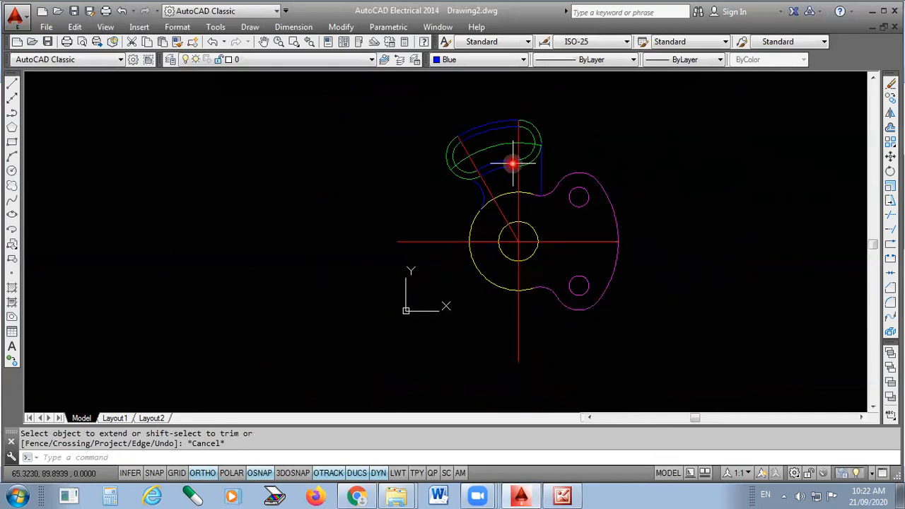
click(562, 495)
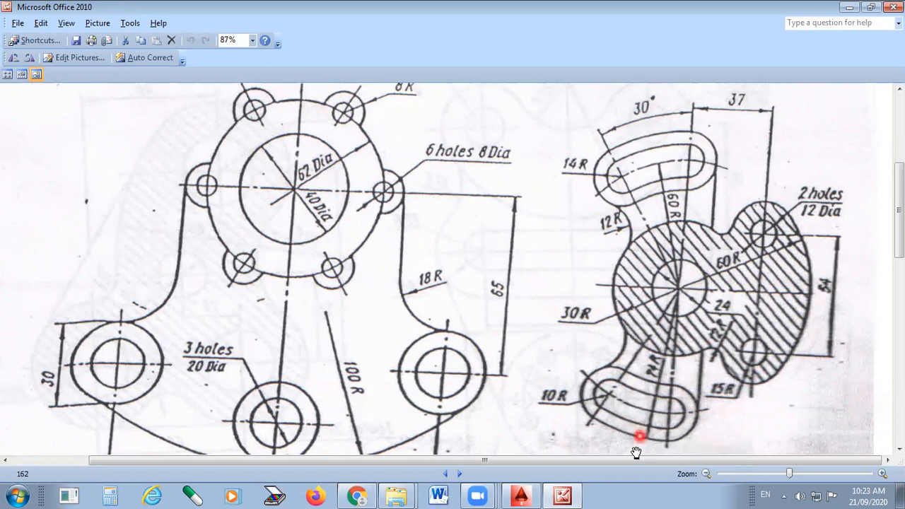
click(521, 496)
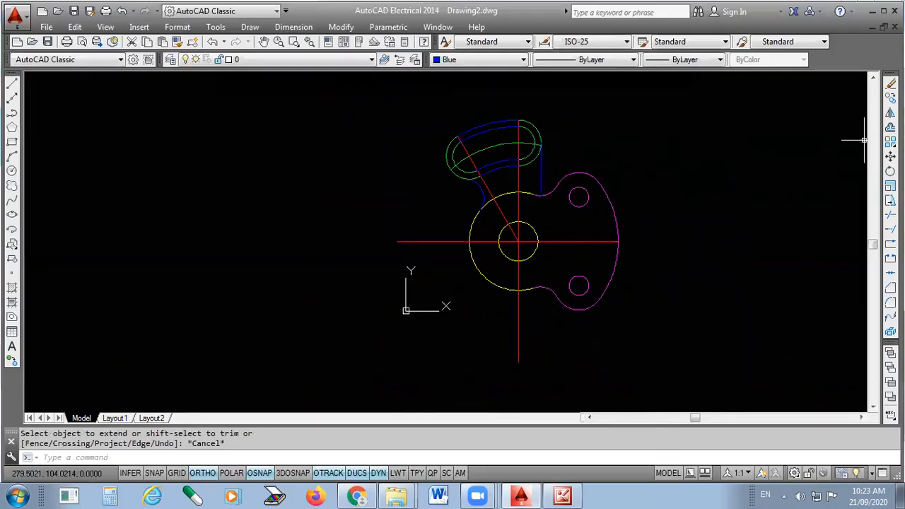
click(890, 112)
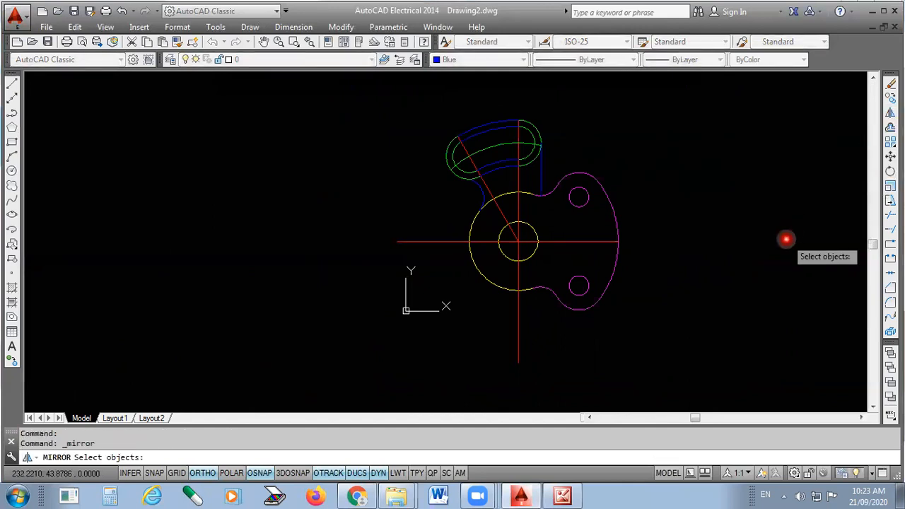
click(546, 110)
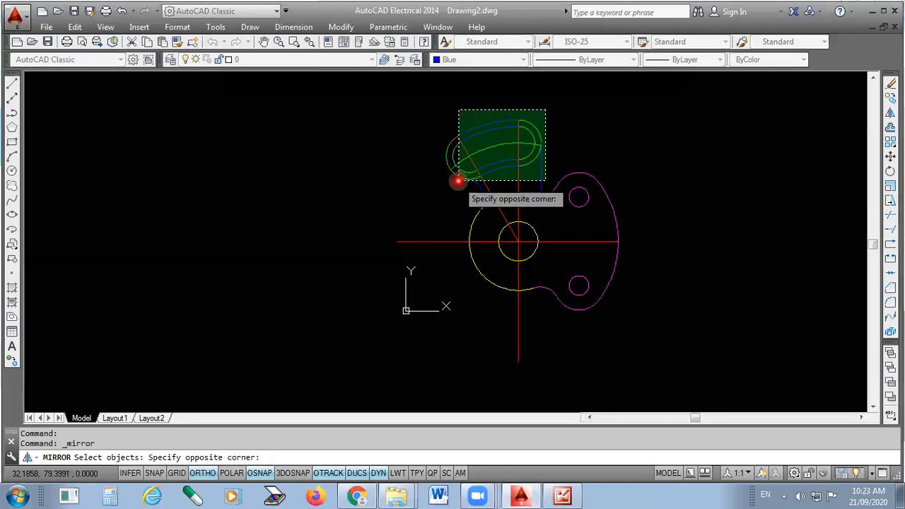
click(441, 178)
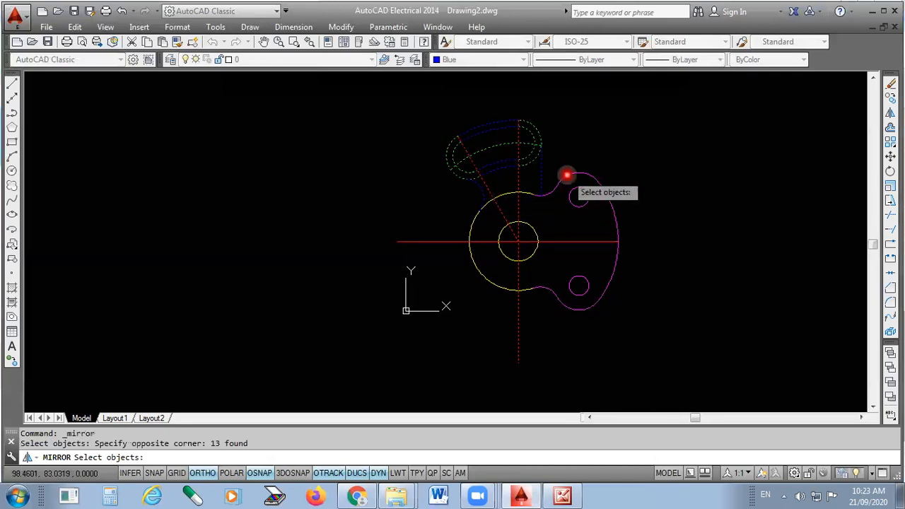
scroll(546, 156, up, 2)
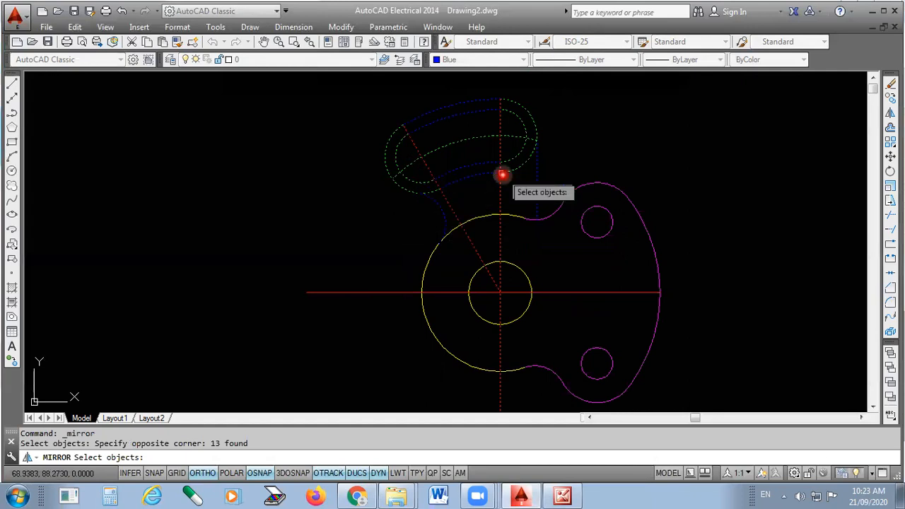
scroll(504, 177, down, 2)
click(546, 122)
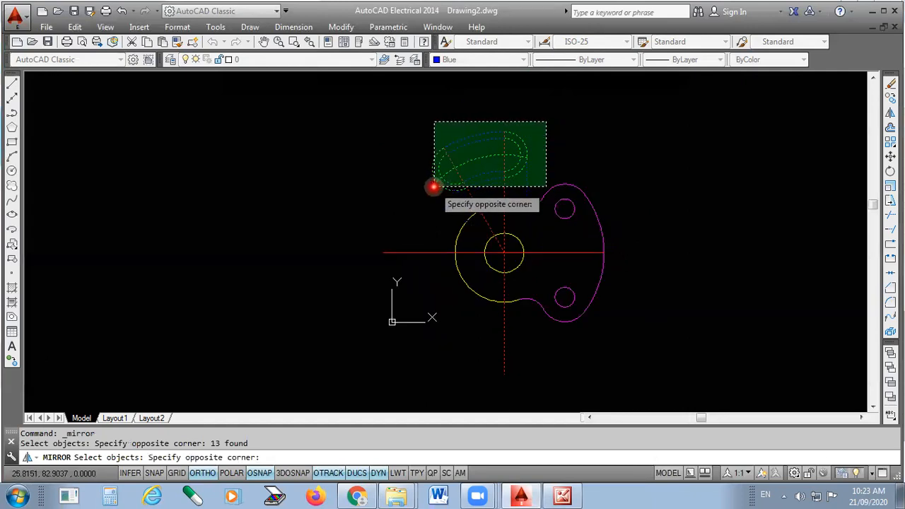
click(431, 186)
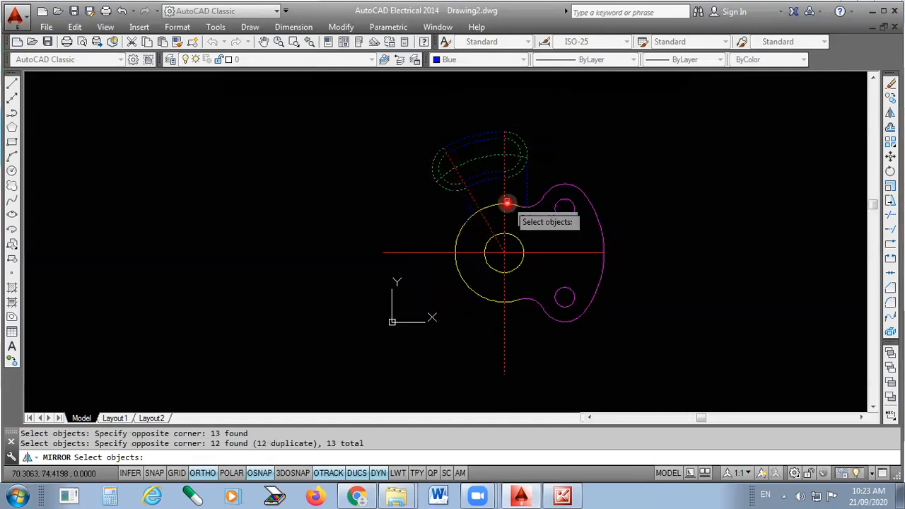
key(Escape)
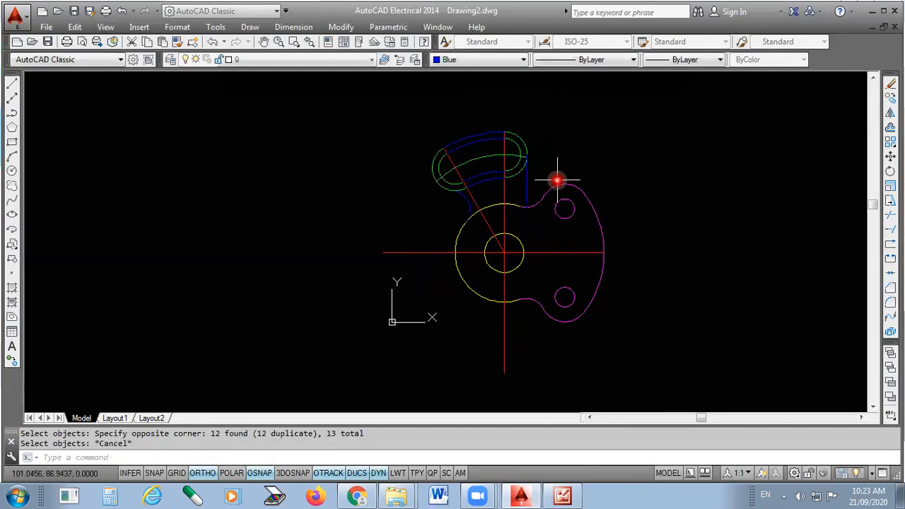
Mirror the upper slot with its centre arc, fillet, side line and angled red line about the horizontal centre line, keeping the originals.
key(Return)
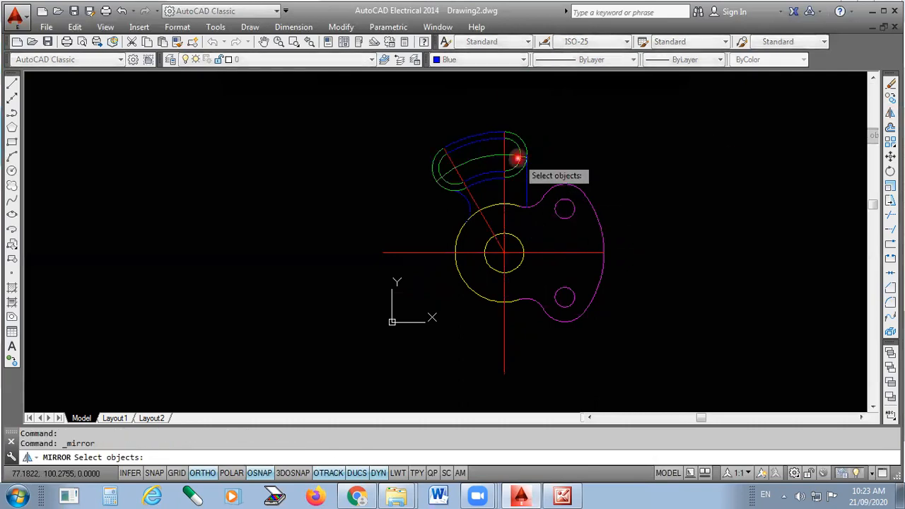
scroll(514, 152, up, 2)
click(527, 131)
click(523, 138)
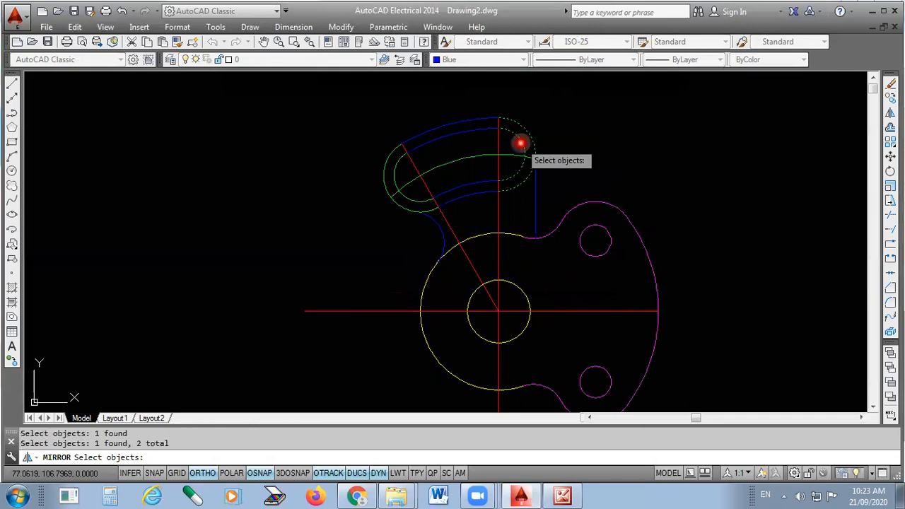
click(471, 125)
click(538, 129)
click(538, 129)
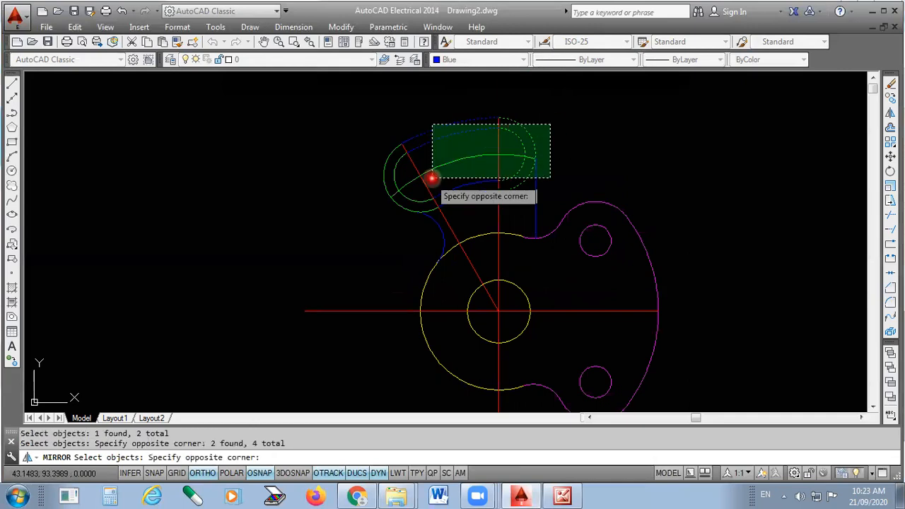
click(400, 189)
click(429, 166)
click(358, 200)
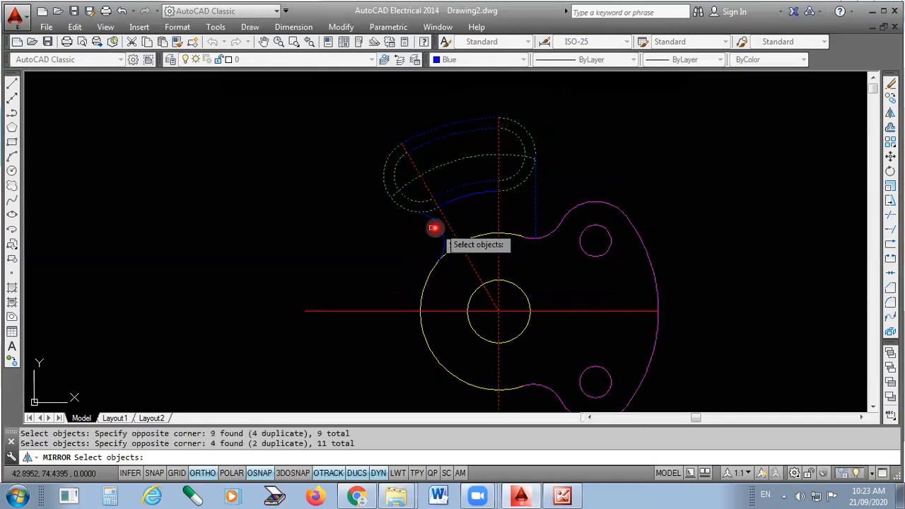
click(468, 194)
click(461, 208)
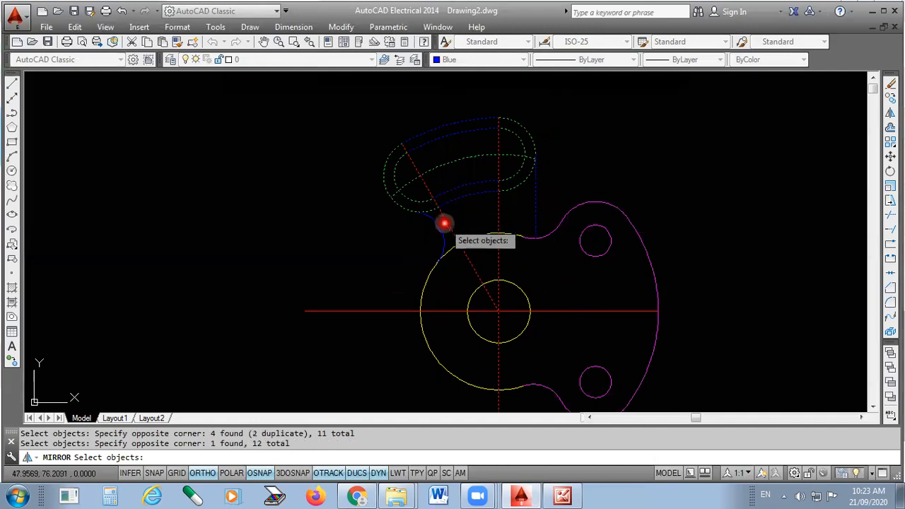
click(439, 225)
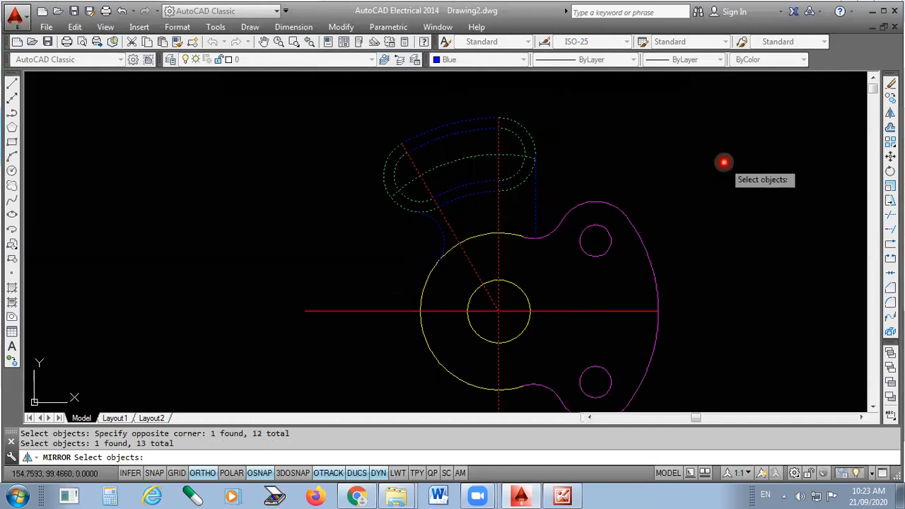
key(Return)
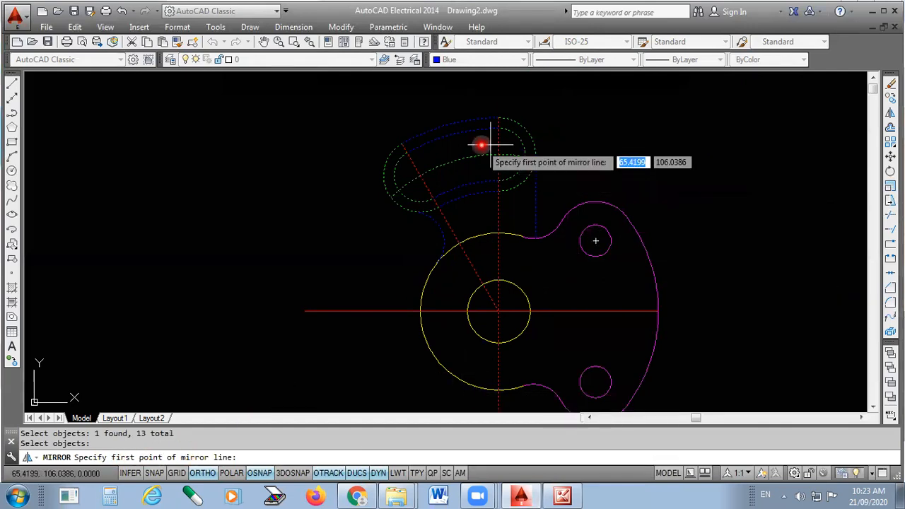
scroll(512, 152, down, 2)
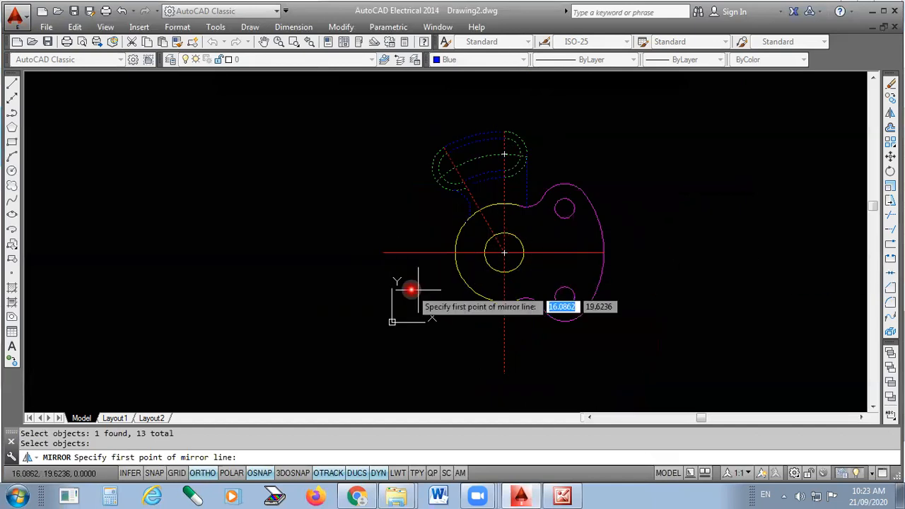
click(382, 252)
scroll(604, 254, up, 4)
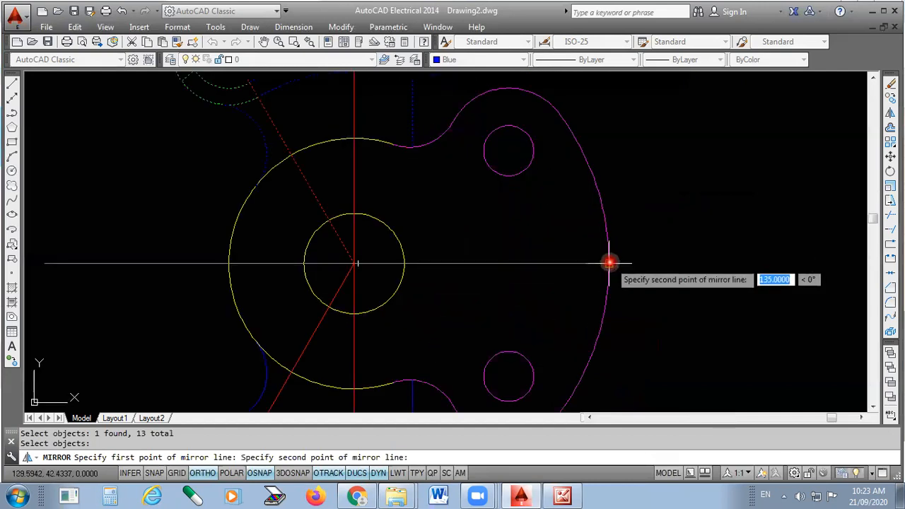
click(609, 263)
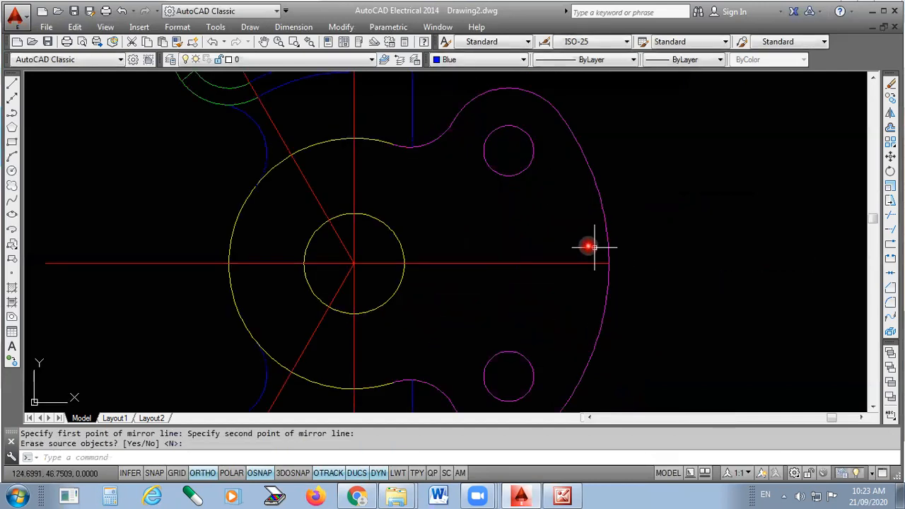
Inspect the mirrored lower slot, compare it with the reference picture and return to AutoCAD.
scroll(586, 247, down, 5)
scroll(440, 168, up, 3)
scroll(491, 324, down, 3)
scroll(430, 248, up, 1)
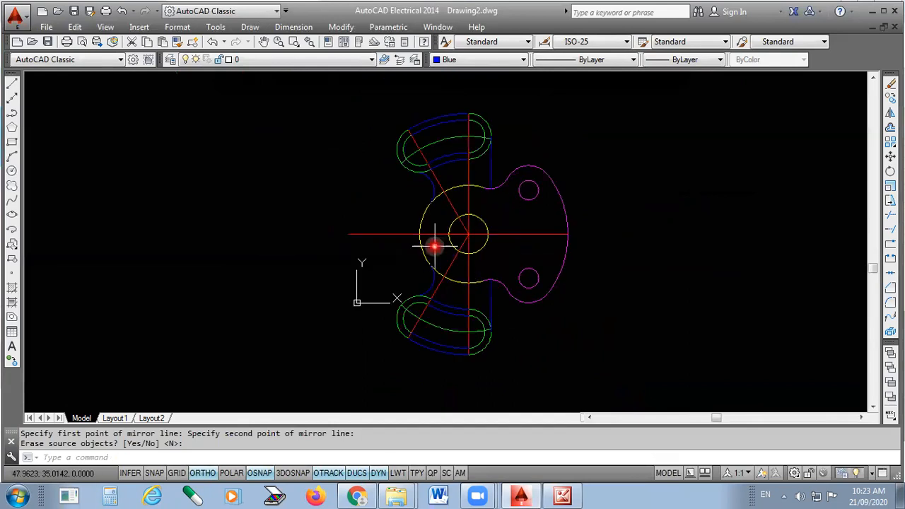
scroll(425, 316, up, 3)
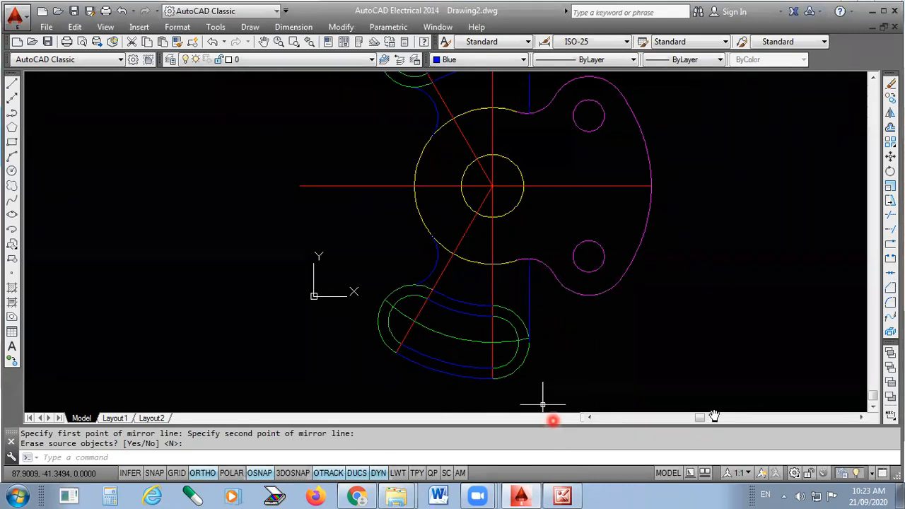
key(alt+Tab)
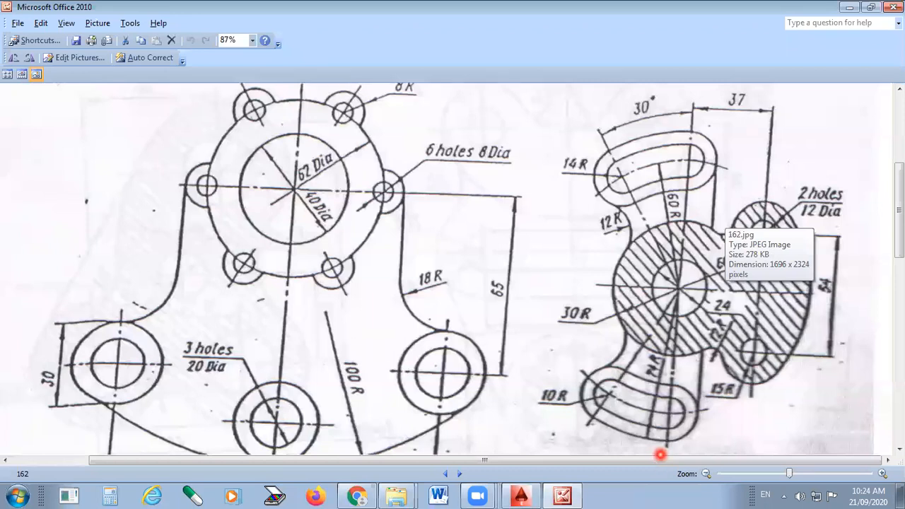
key(alt+Tab)
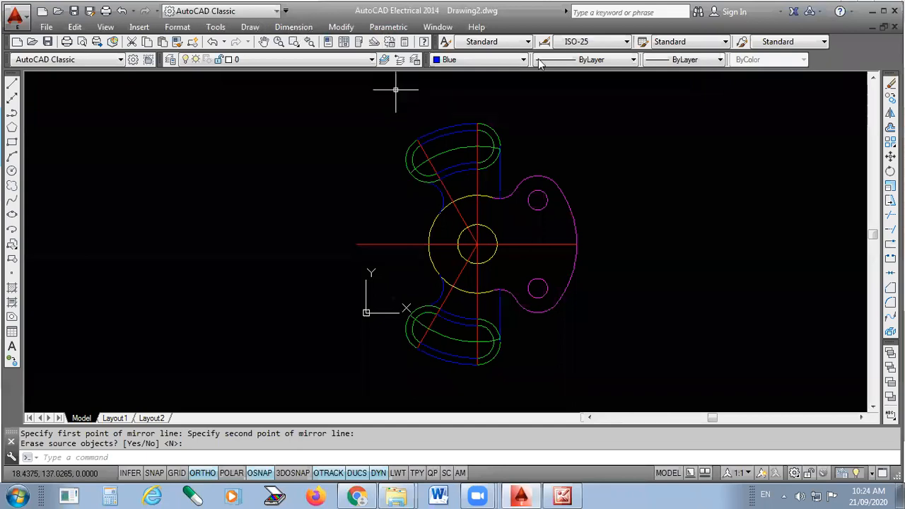
Set the current colour to Red and add a vertical linear dimension between the two small holes' centres, placed outside the plate's curved edge.
click(487, 59)
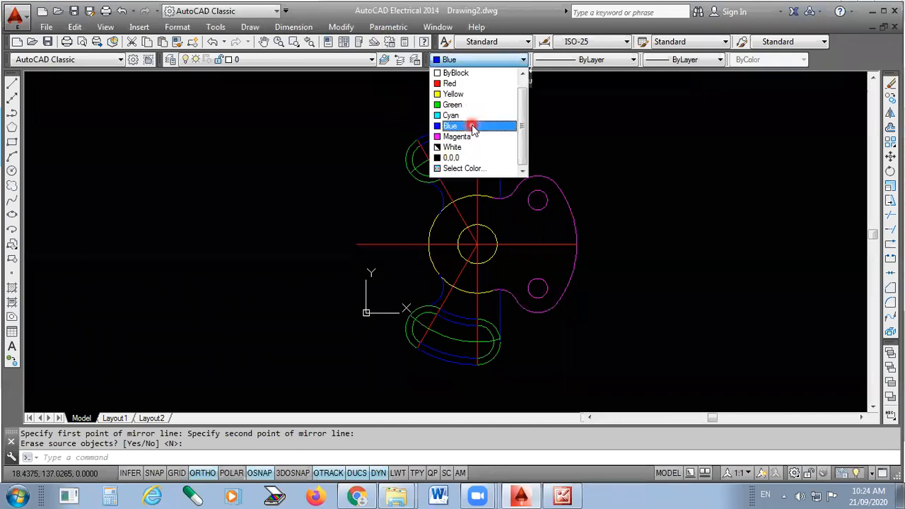
click(471, 85)
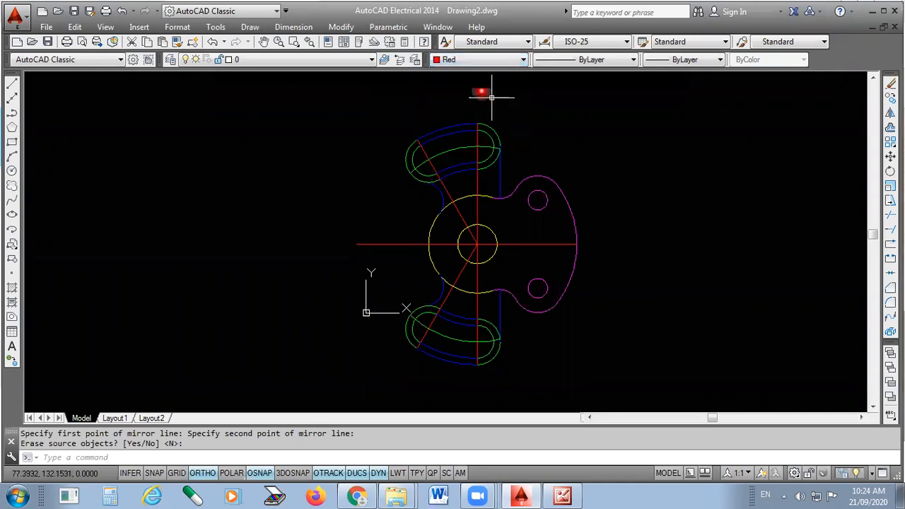
click(293, 27)
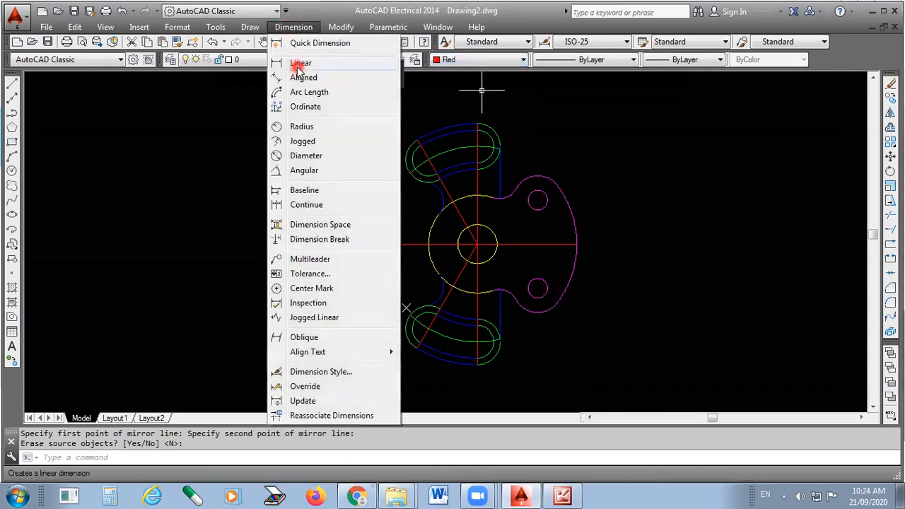
click(299, 65)
scroll(531, 268, up, 2)
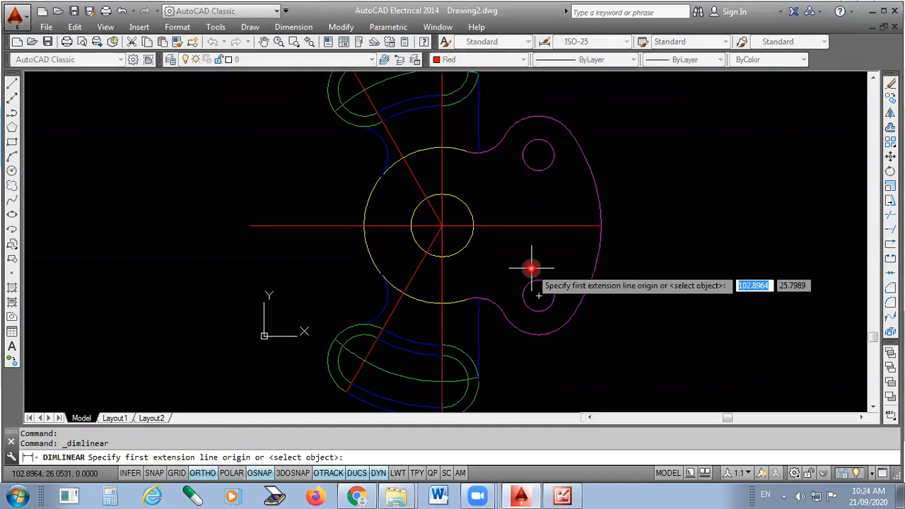
click(537, 155)
click(538, 297)
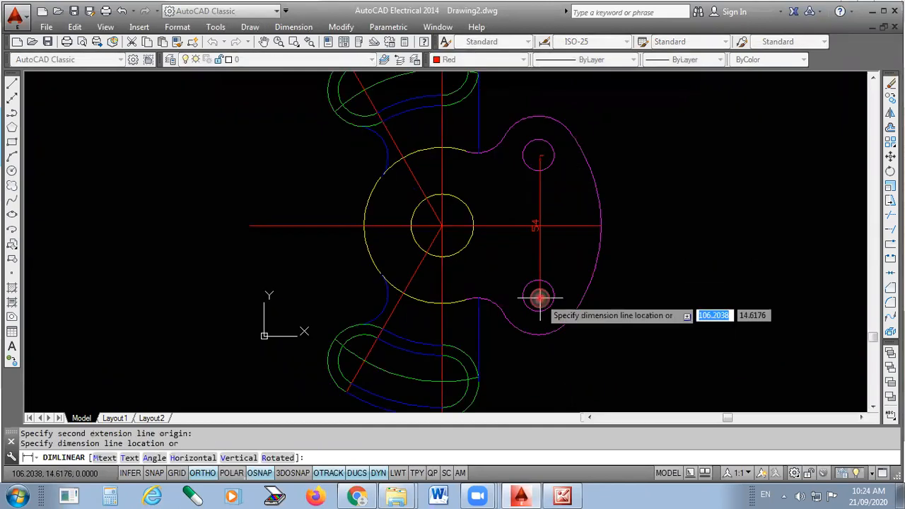
click(657, 229)
Add a horizontal linear dimension from the hub centre to the upper small hole, placed above the upper slot.
scroll(592, 329, down, 2)
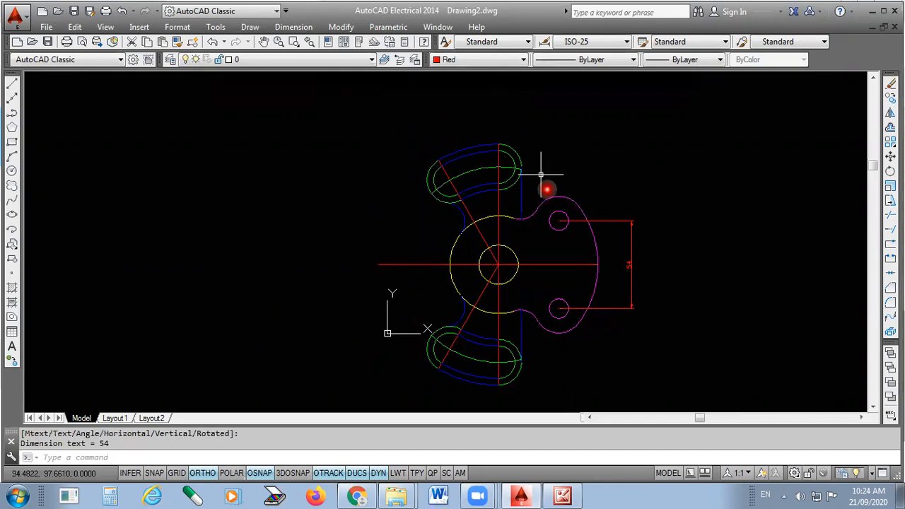
scroll(526, 177, up, 2)
key(Return)
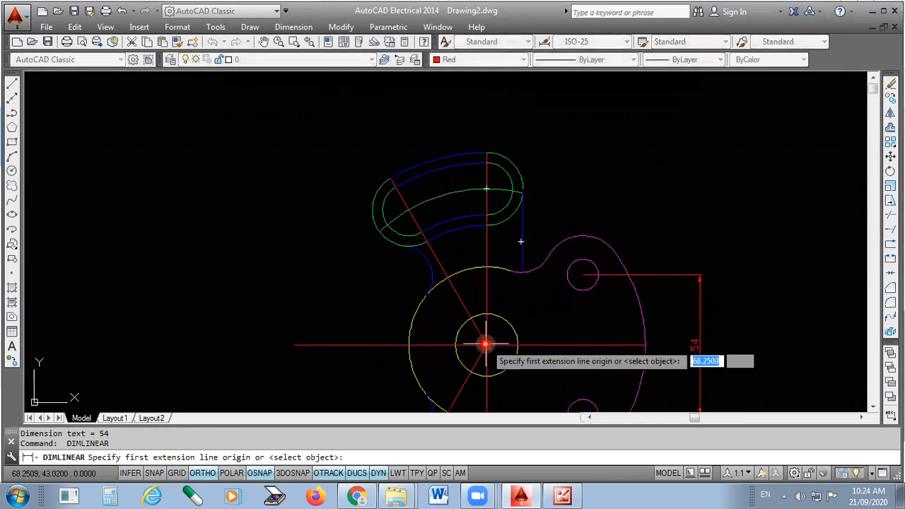
click(485, 344)
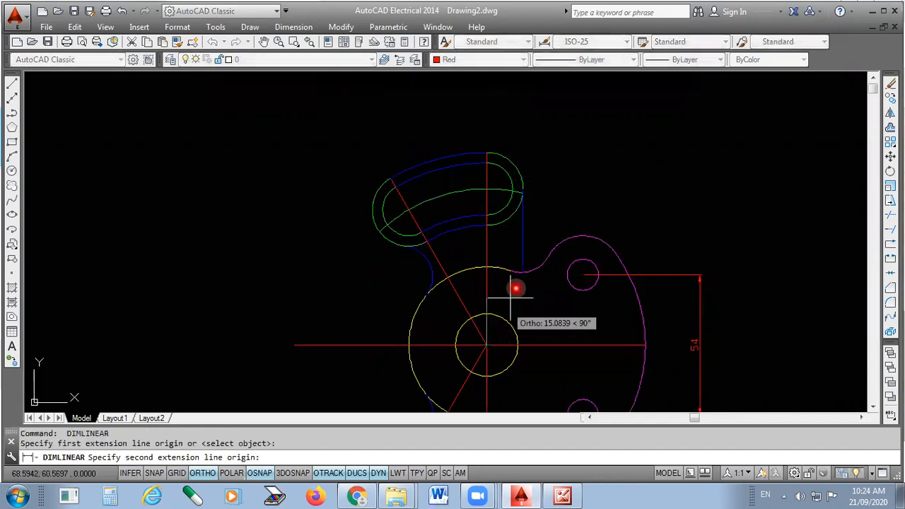
click(582, 275)
click(583, 133)
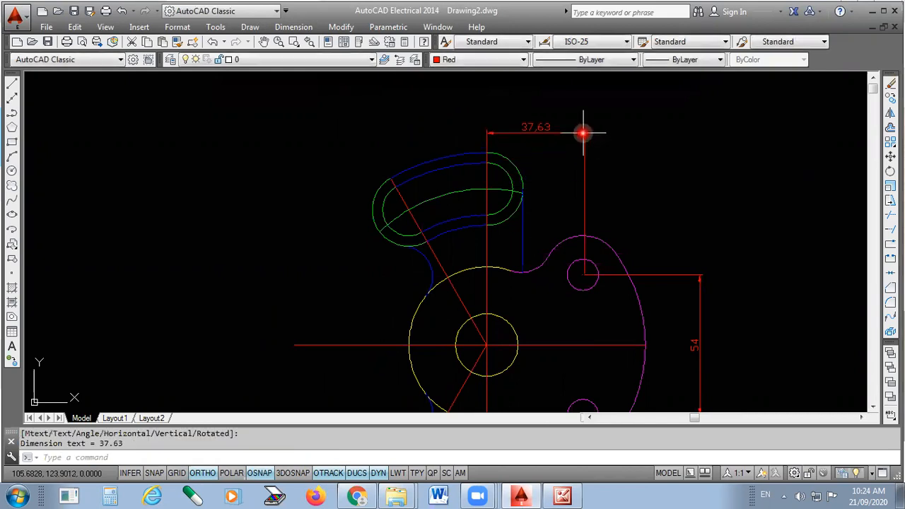
Stretch the horizontal dimension's extension-line origin at the upper small hole onto the hole's exact centre.
scroll(586, 219, up, 2)
click(558, 202)
scroll(560, 281, up, 3)
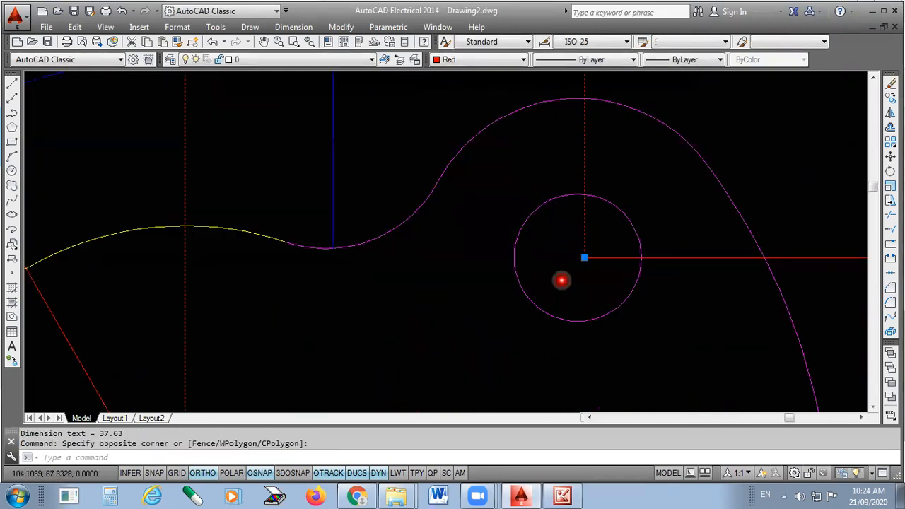
scroll(561, 281, up, 2)
click(598, 244)
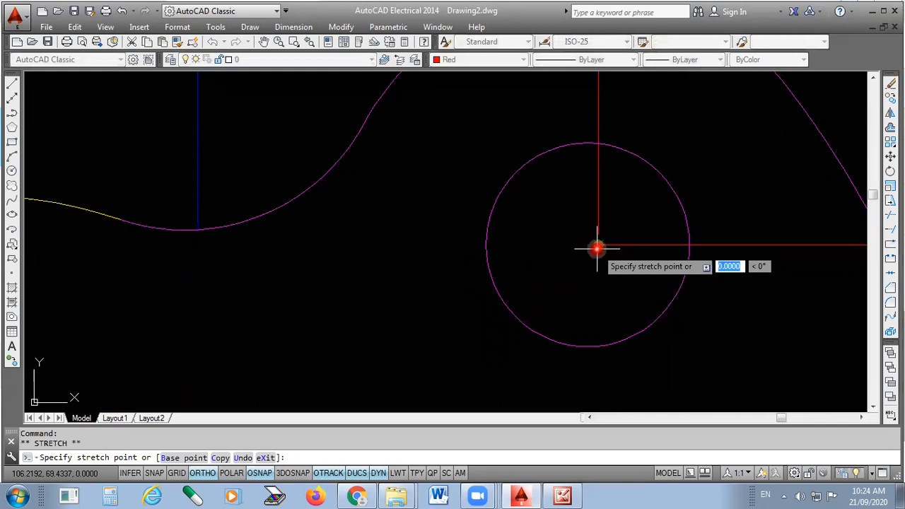
Check the reference image, and add a radius dimension to the concave fillet between the upper slot and the hub.
scroll(575, 270, down, 5)
scroll(563, 282, down, 4)
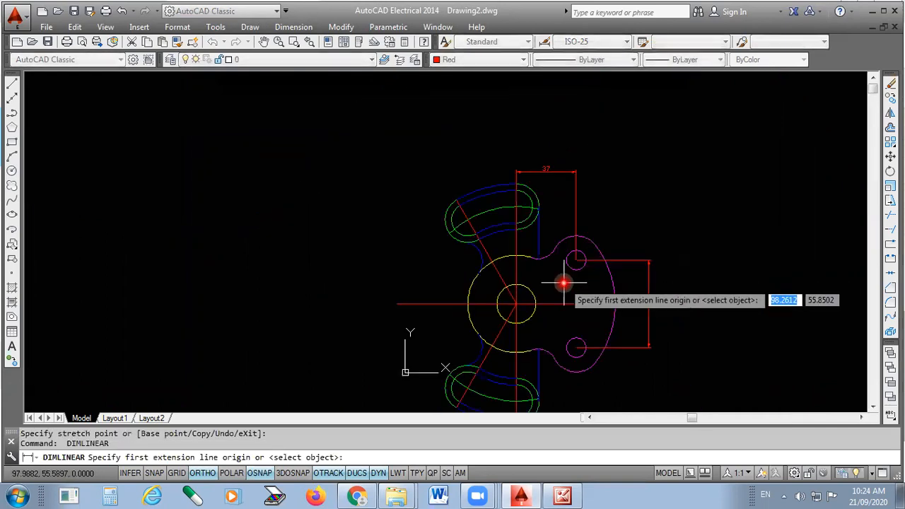
scroll(562, 272, up, 2)
scroll(530, 137, down, 2)
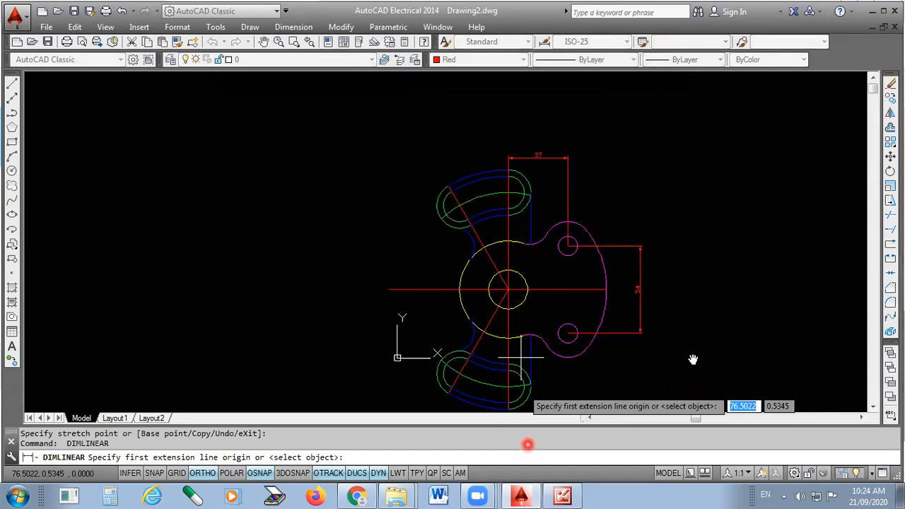
key(alt+Tab)
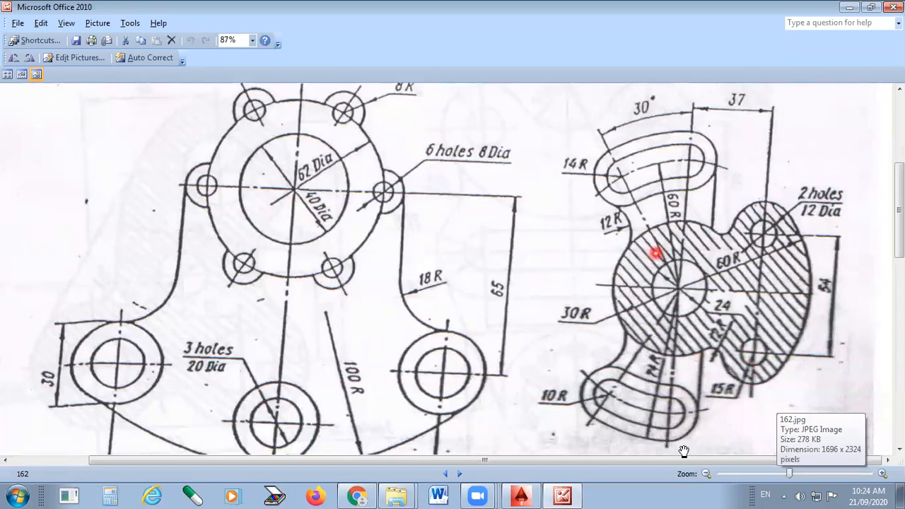
key(alt+Tab)
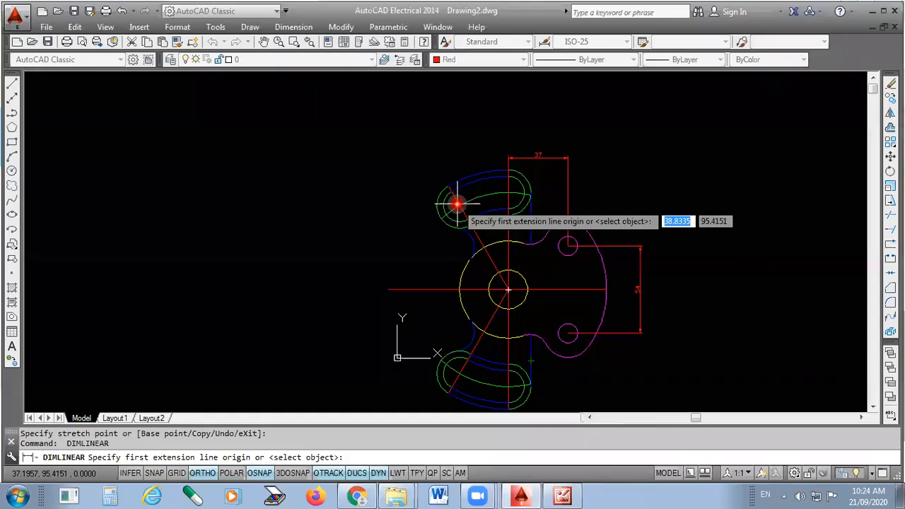
click(294, 27)
click(300, 127)
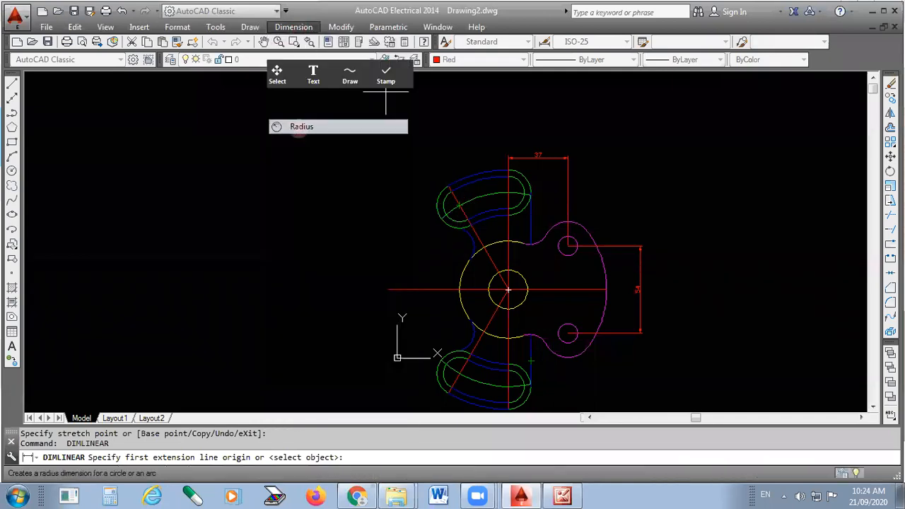
scroll(487, 254, up, 5)
click(446, 216)
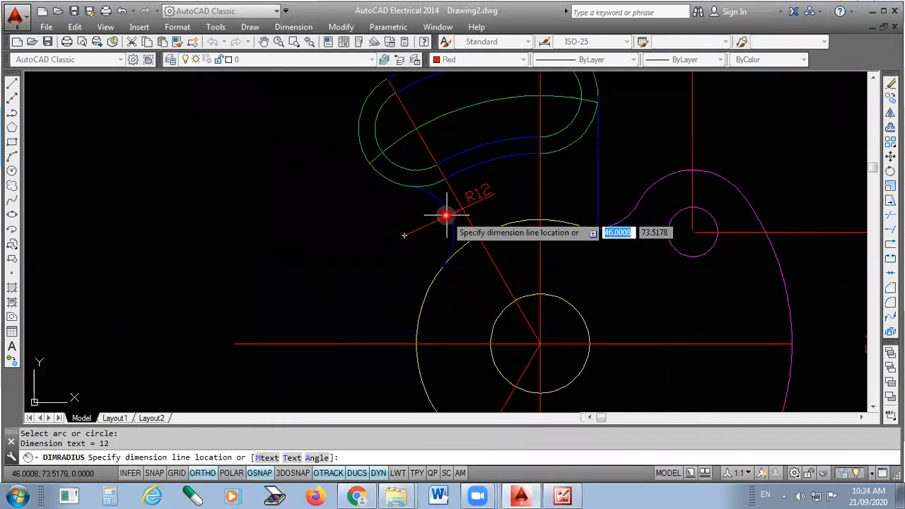
click(425, 225)
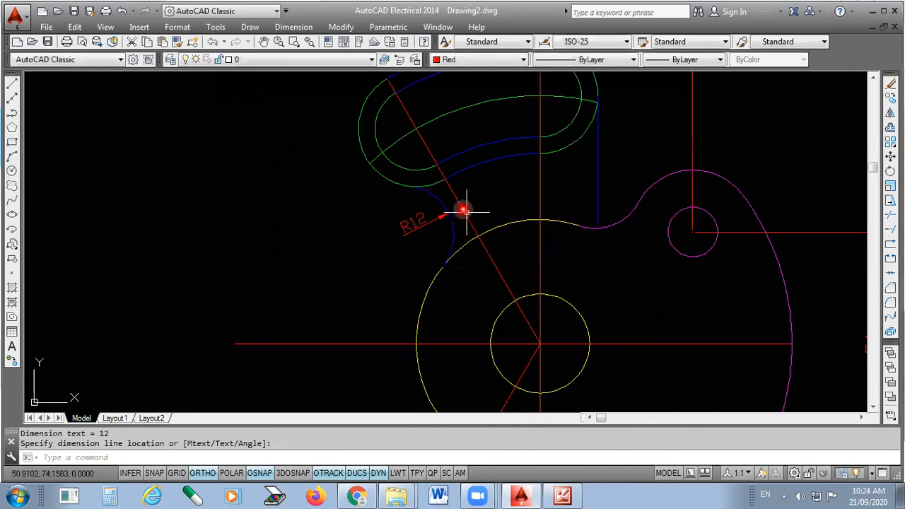
Add radius dimensions to the upper slot's left outer end arc and its right inner end arc.
key(Return)
scroll(591, 268, down, 2)
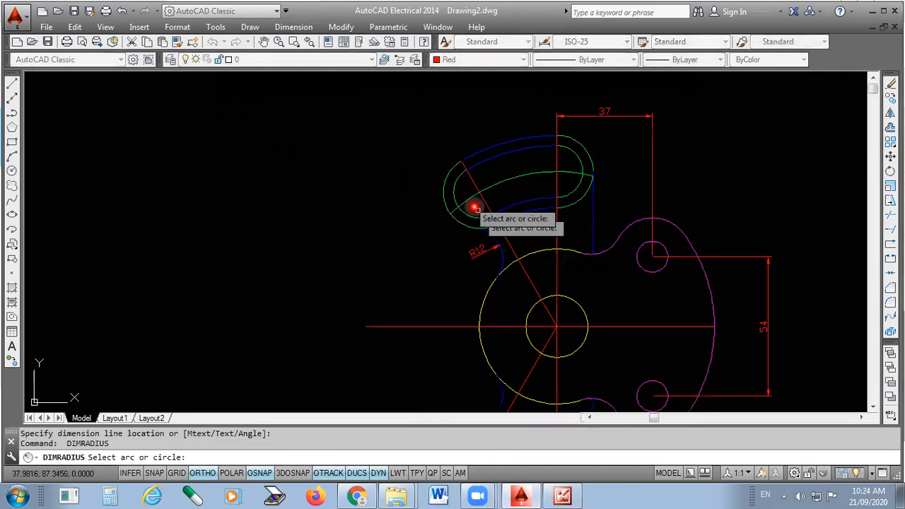
scroll(453, 186, up, 2)
click(448, 186)
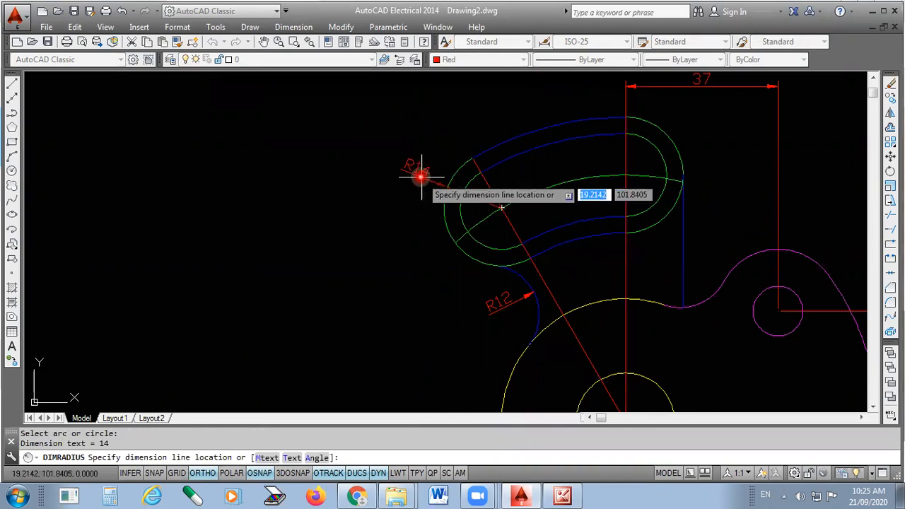
click(421, 175)
key(Return)
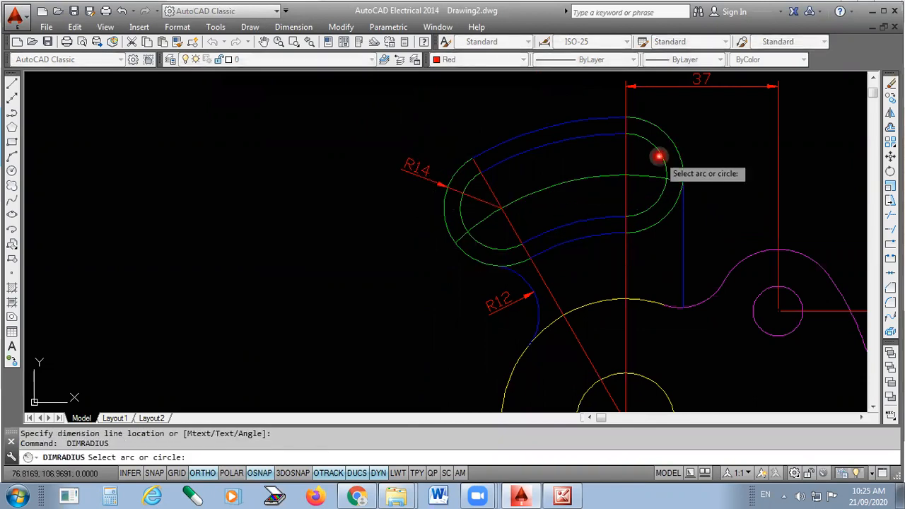
click(654, 151)
click(718, 110)
Add a radius dimension to the upper slot's centreline arc, placing its text above the slot.
key(Return)
click(562, 183)
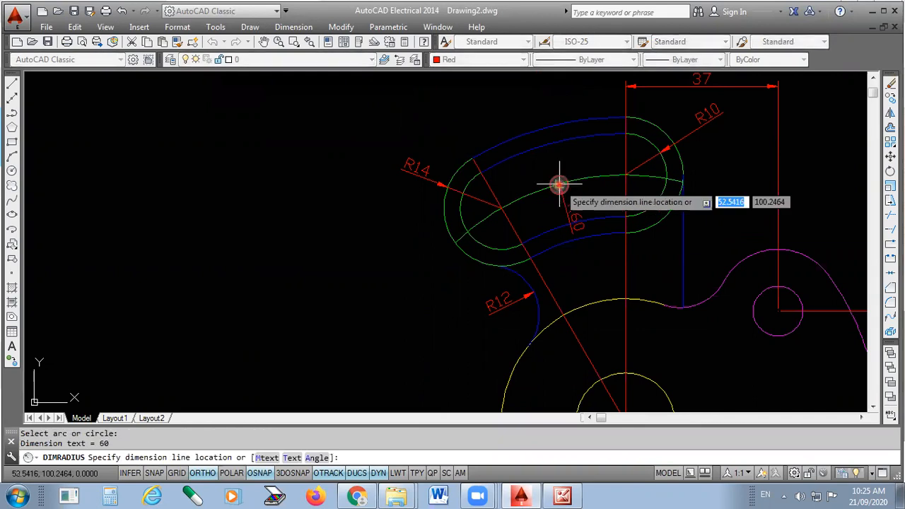
scroll(520, 116, down, 2)
click(525, 125)
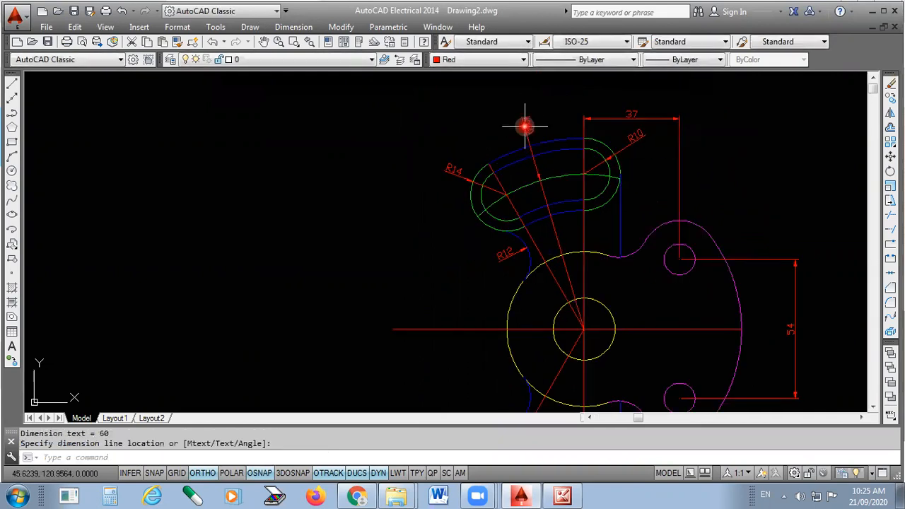
Add radius dimensions to the large right-hand outer arc and the lobe arc around the upper small hole.
key(Return)
click(736, 289)
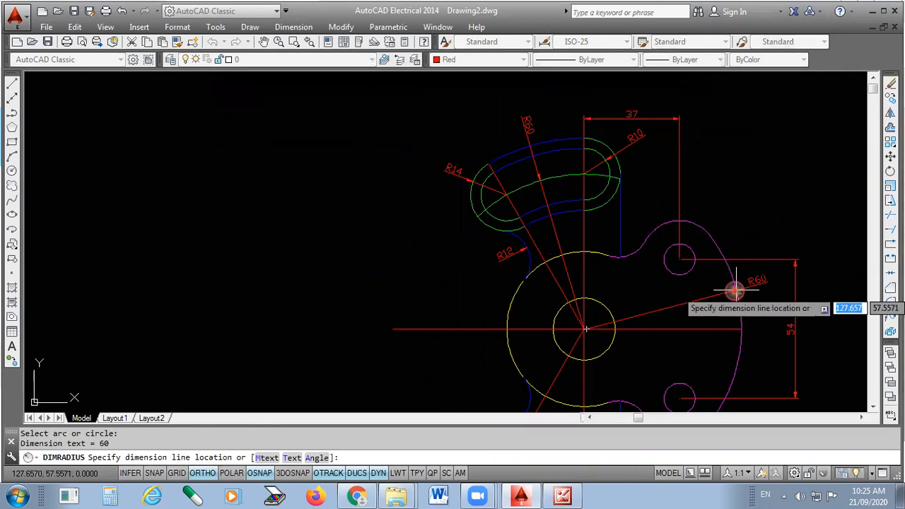
click(717, 232)
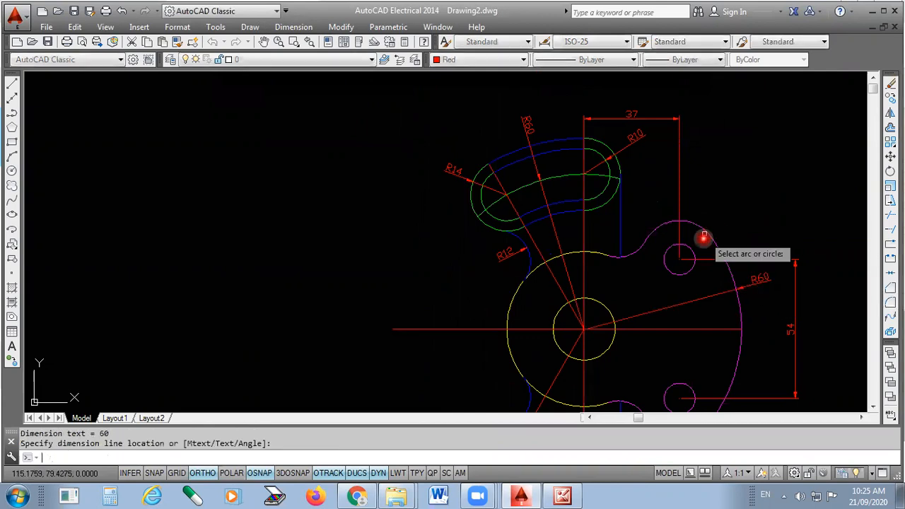
key(Return)
click(660, 225)
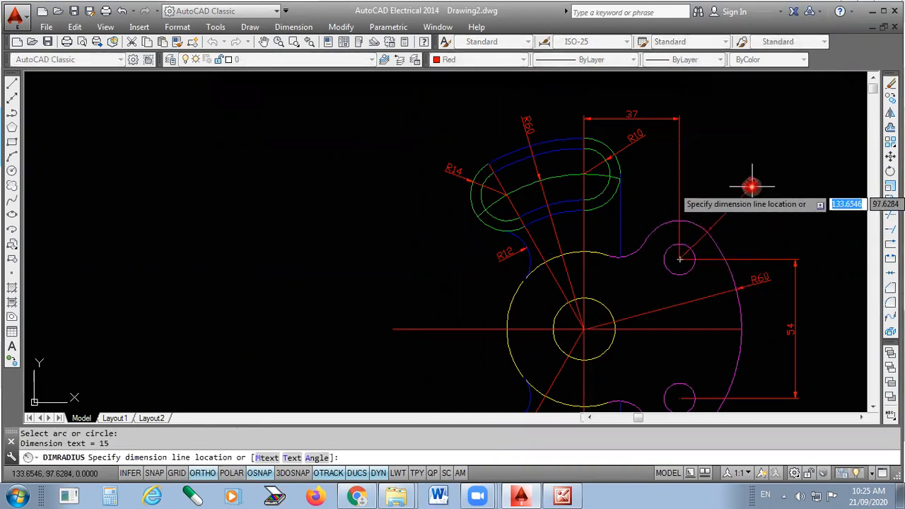
click(743, 204)
Add a radius dimension to the concave fillet joining the hub to the lower right lobe.
scroll(602, 155, down, 2)
scroll(603, 155, down, 2)
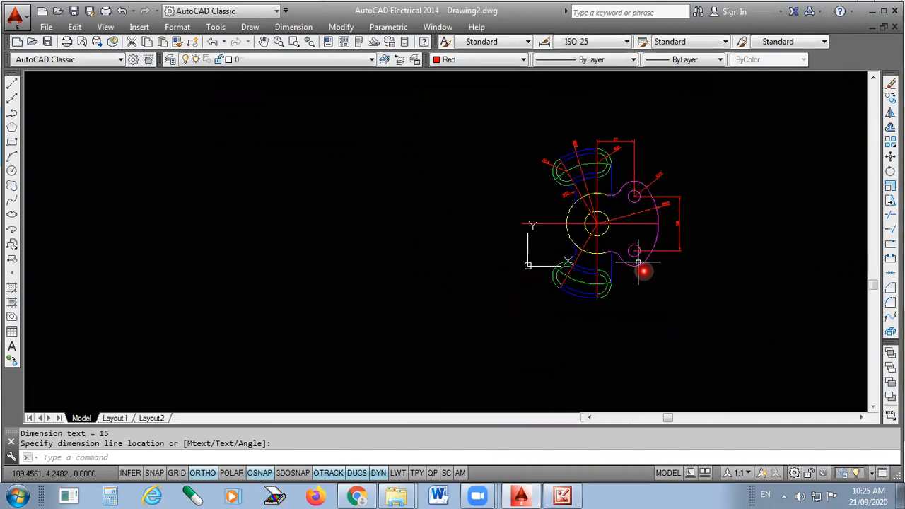
scroll(642, 259, up, 4)
scroll(540, 188, up, 3)
scroll(541, 258, down, 2)
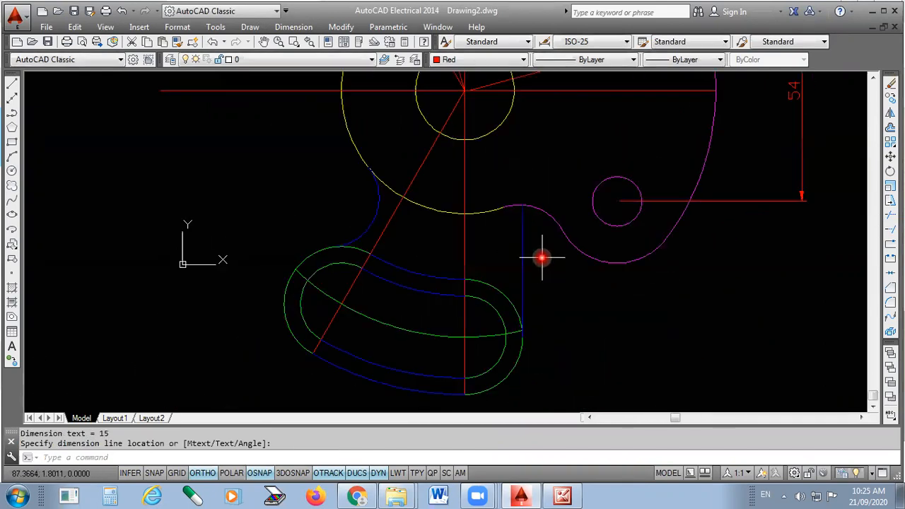
scroll(519, 188, down, 2)
scroll(519, 236, up, 3)
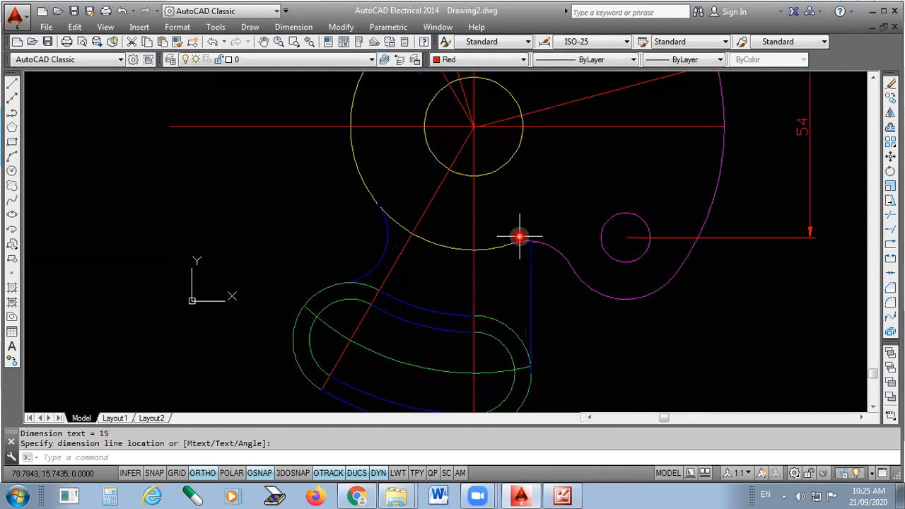
scroll(547, 279, down, 2)
scroll(546, 279, up, 2)
key(Return)
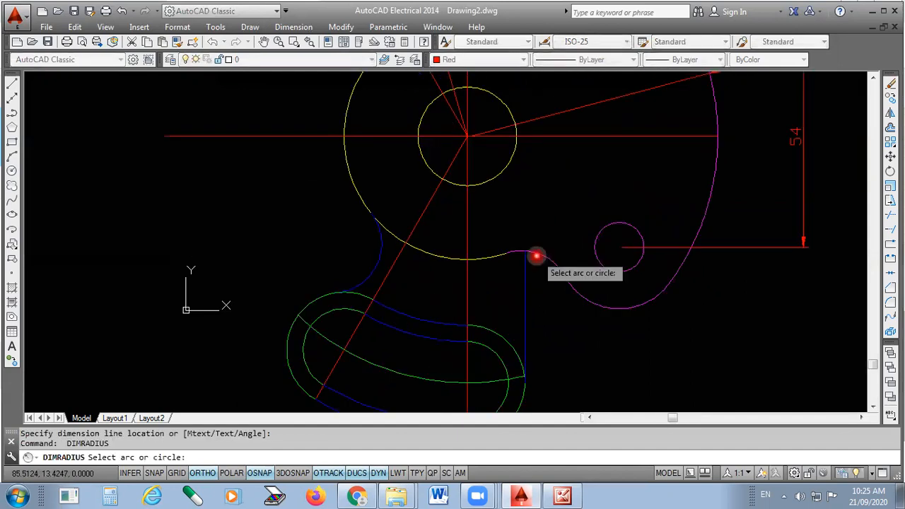
click(537, 256)
click(546, 274)
scroll(543, 275, down, 3)
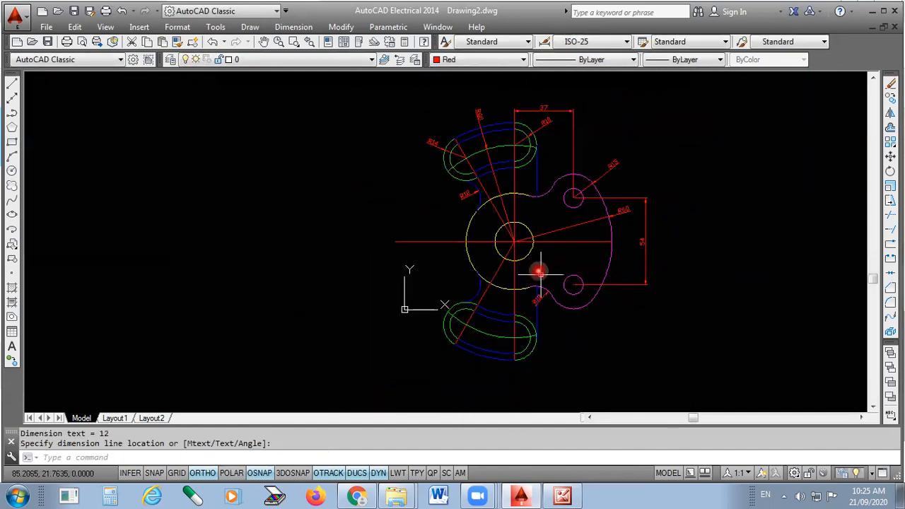
Add a diameter dimension to the lower small hole, placing its text outside the lobe.
click(297, 27)
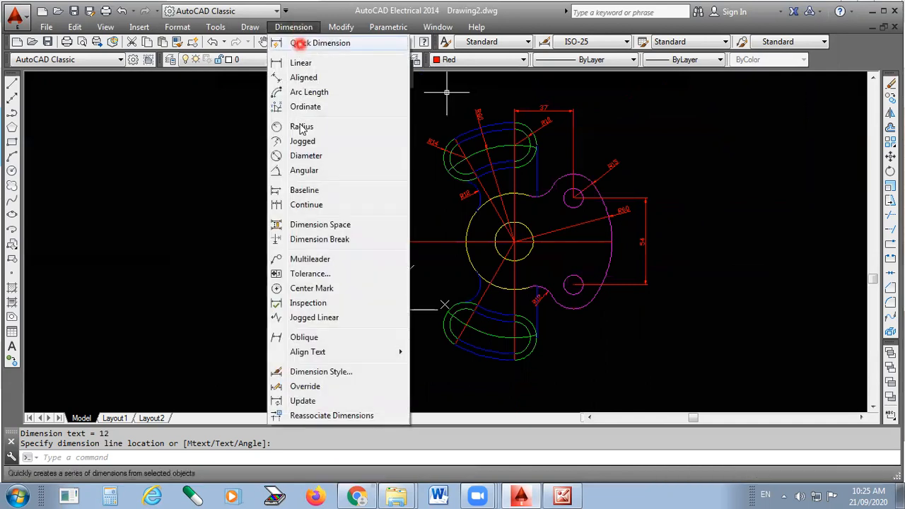
click(311, 156)
scroll(569, 296, up, 3)
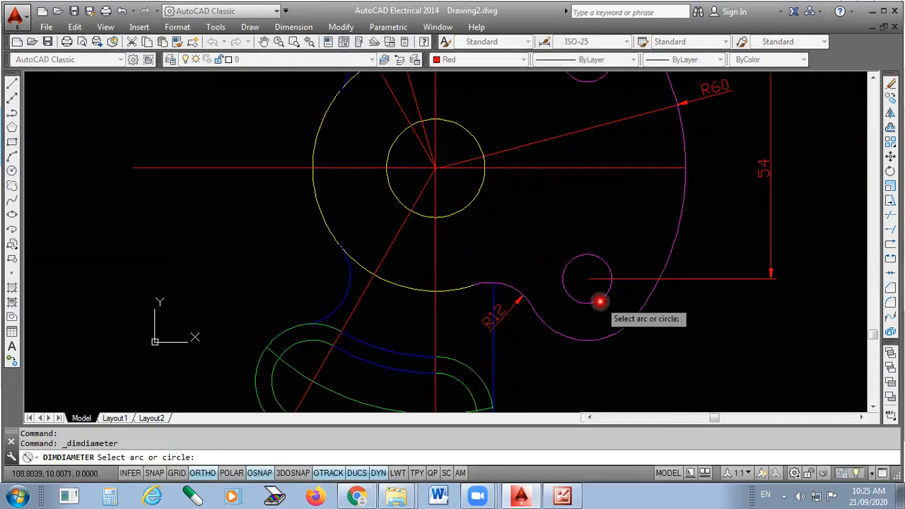
click(600, 301)
click(650, 361)
Add a diameter dimension to the central hole with its text outside the hub, and leave the dimension command.
scroll(601, 375, down, 3)
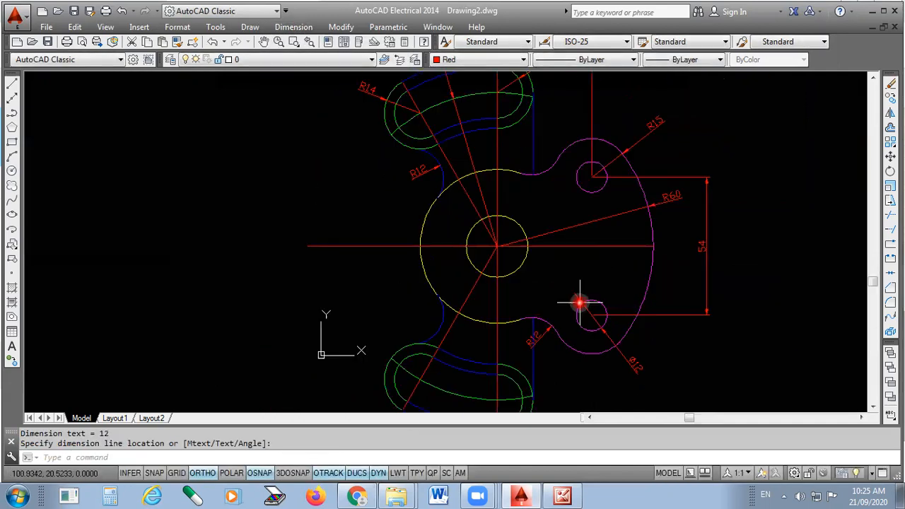
scroll(517, 212, up, 2)
key(Return)
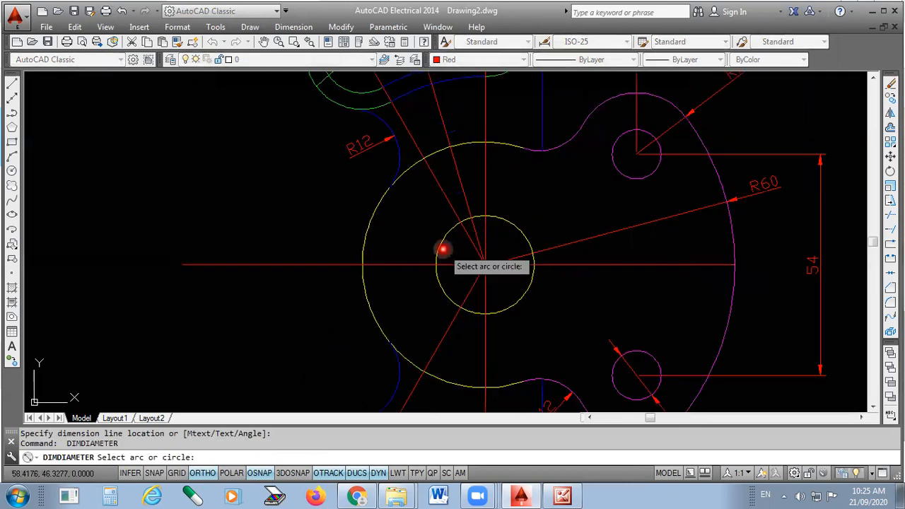
click(441, 246)
click(331, 344)
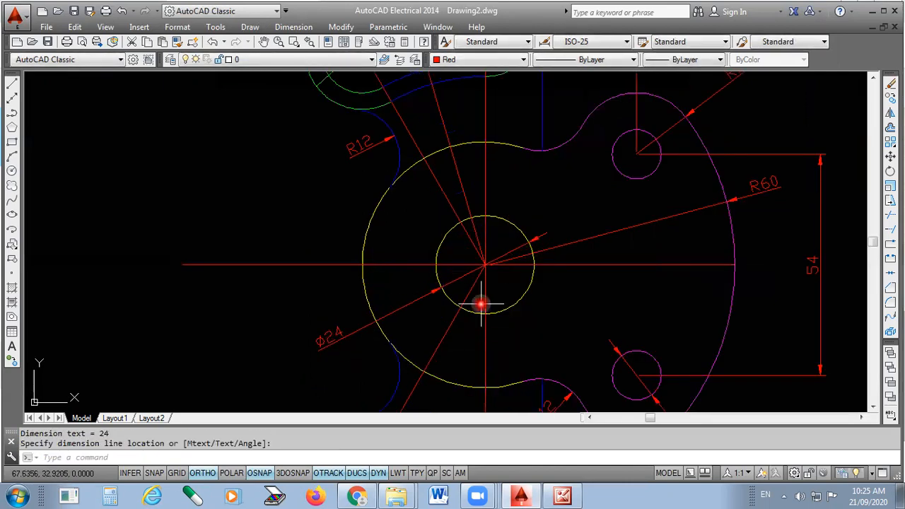
key(Return)
scroll(617, 226, down, 4)
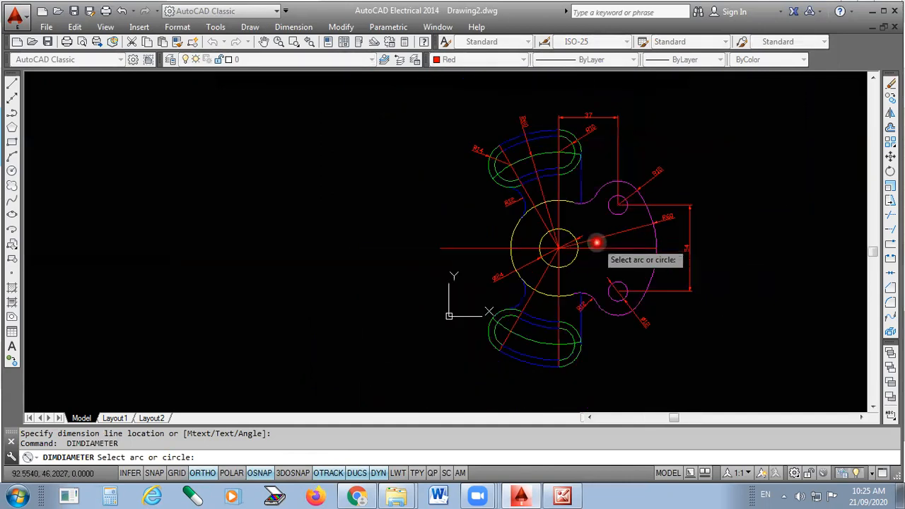
key(Escape)
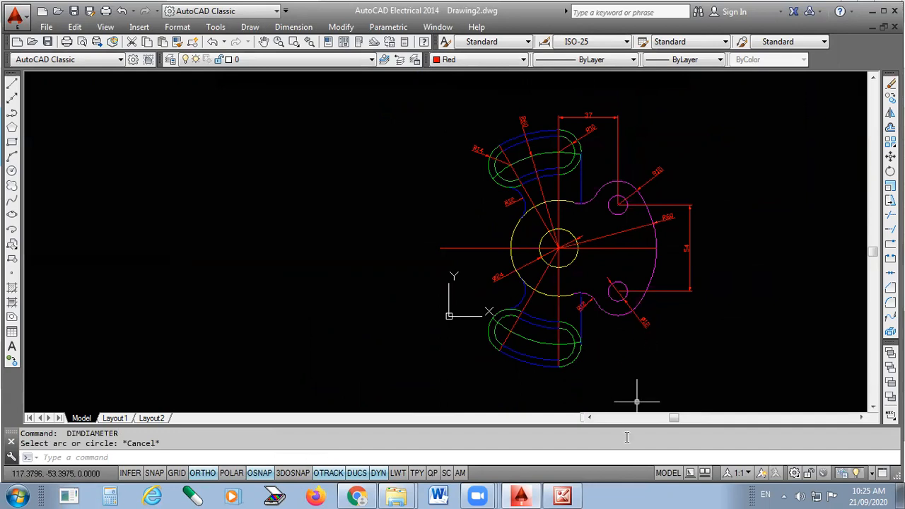
Check the hatched area in the reference image and start a hatch with the predefined AR-HBONE pattern.
key(alt+Tab)
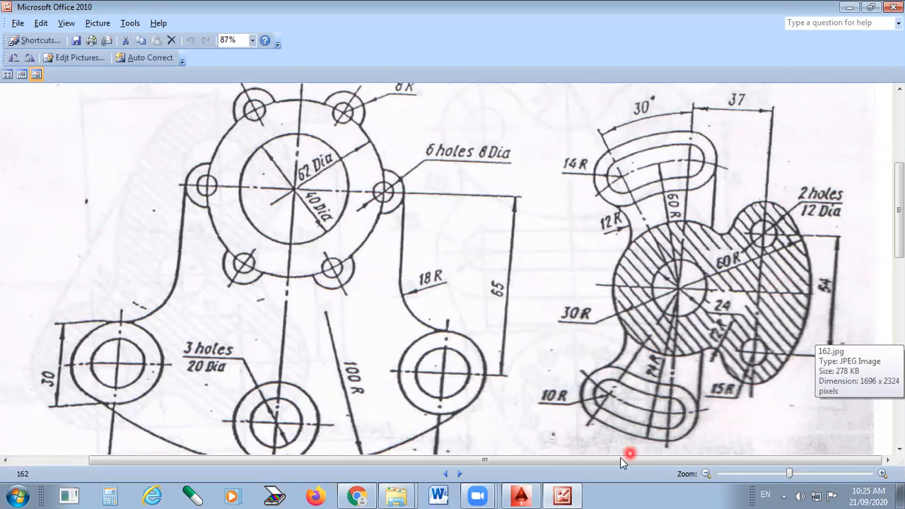
key(alt+Tab)
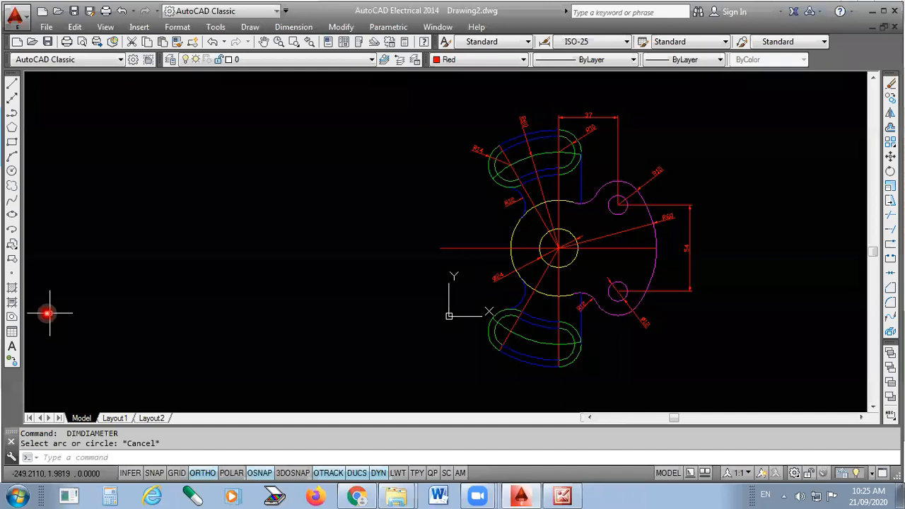
click(12, 290)
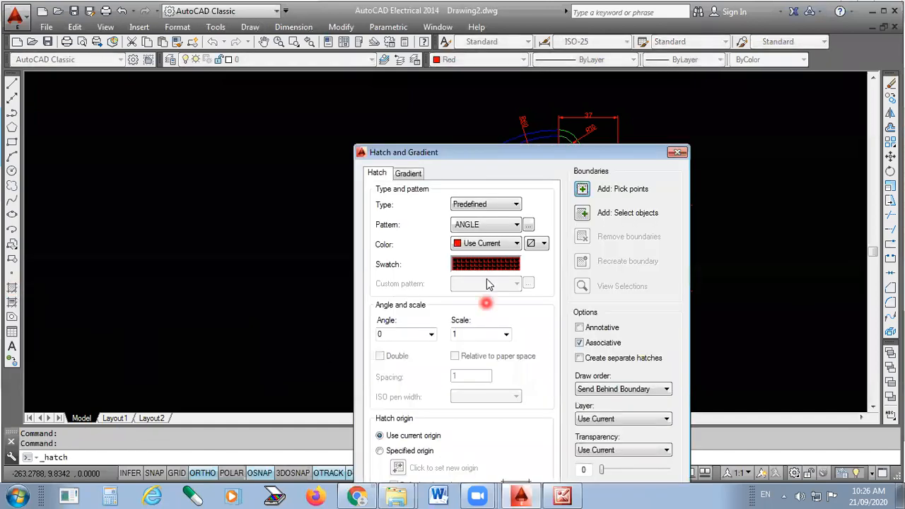
click(492, 267)
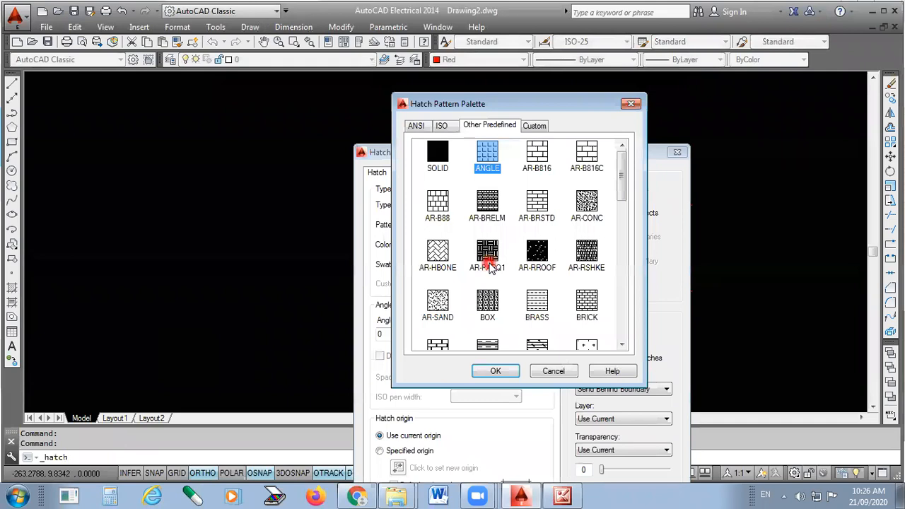
click(437, 255)
click(496, 370)
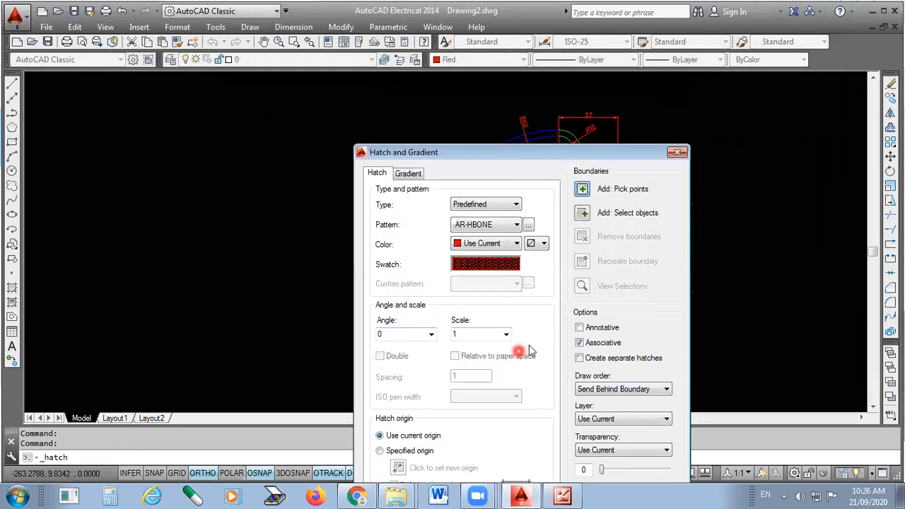
Set the hatch colour to green and hatch the bracket body and the hub area beside the central hole.
click(486, 244)
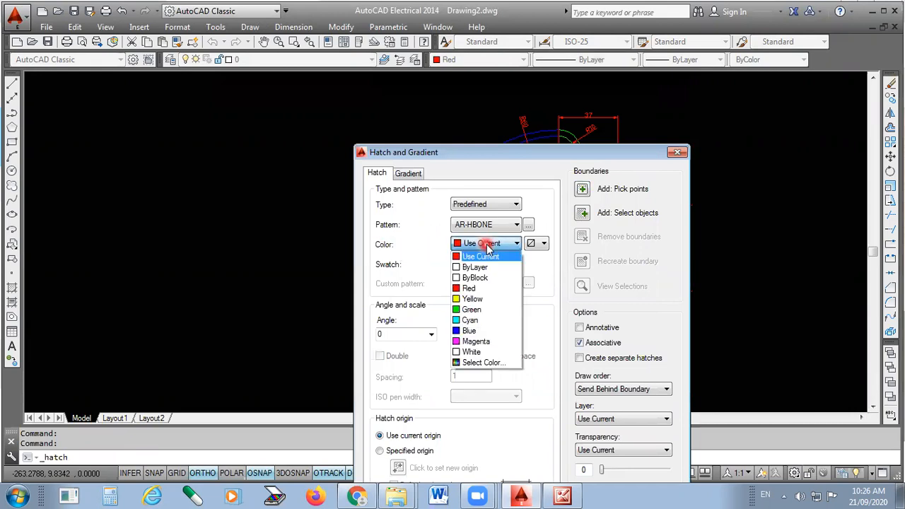
click(475, 311)
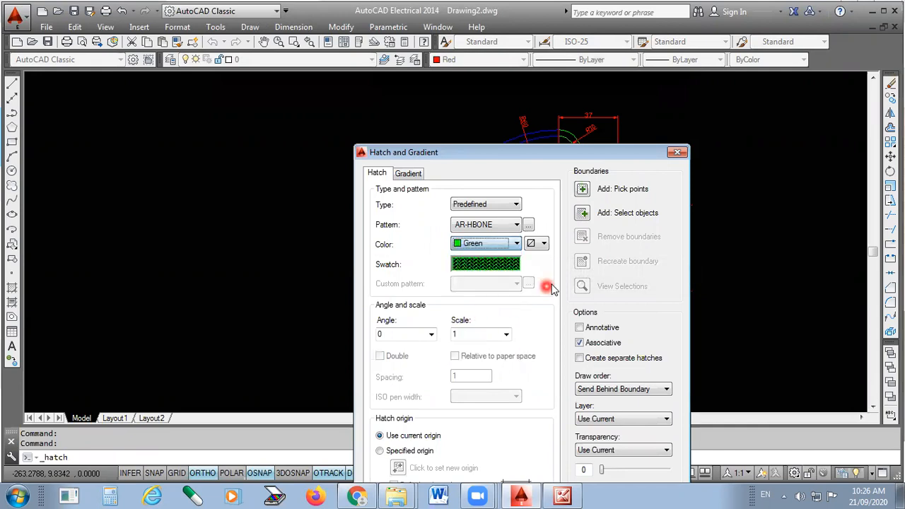
click(580, 192)
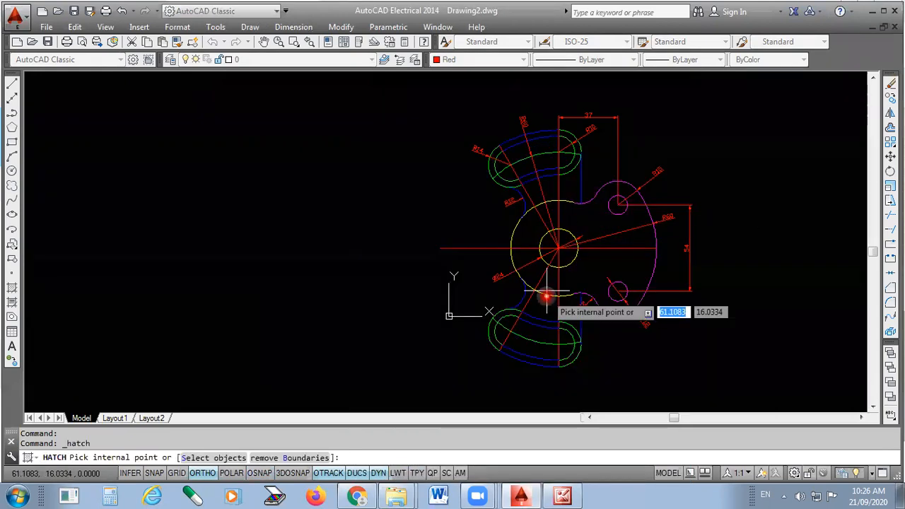
click(590, 265)
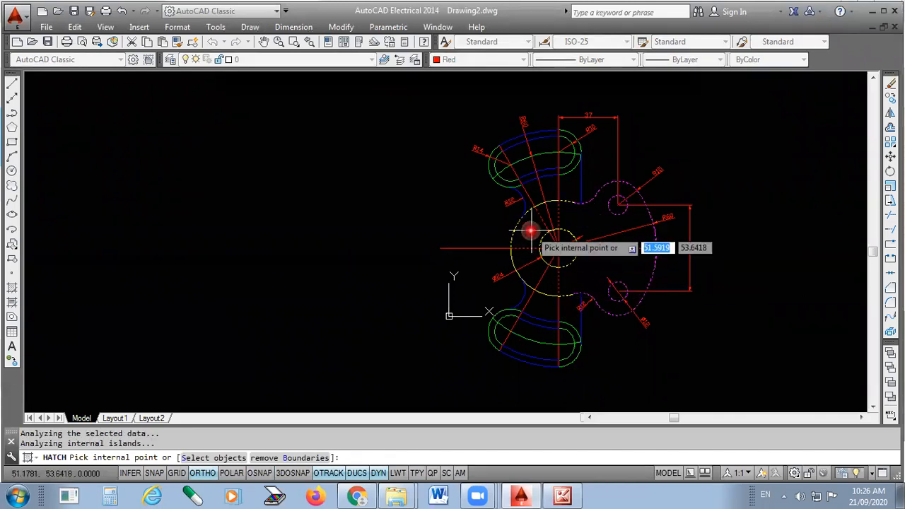
click(532, 272)
key(Return)
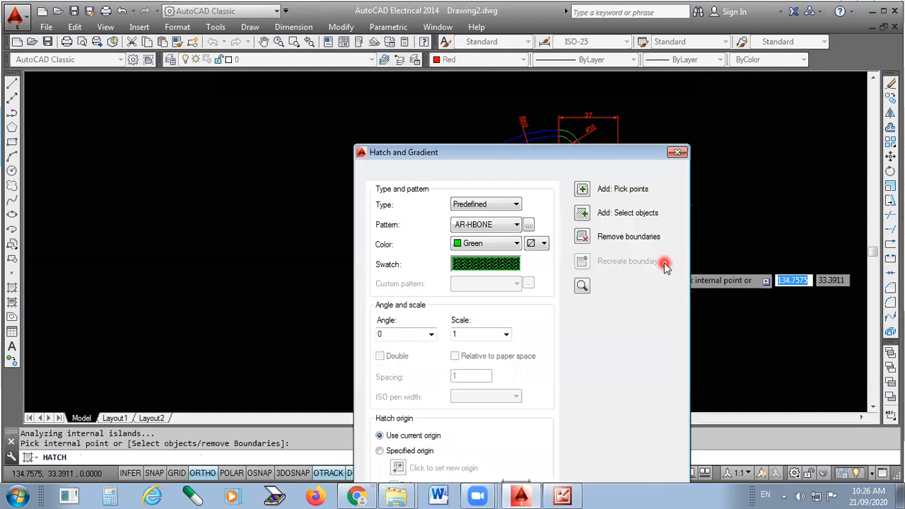
key(Return)
Set the scale of the new body hatch to 0.025 and deselect it.
scroll(664, 262, up, 5)
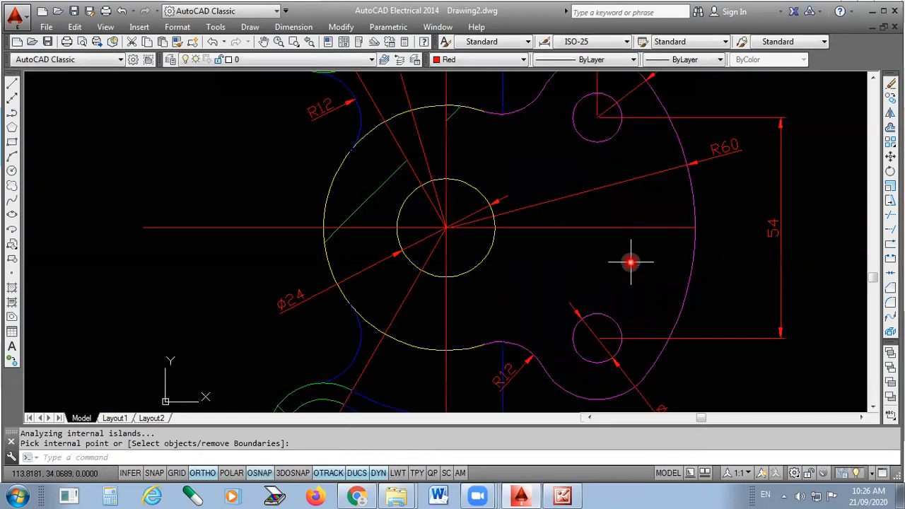
scroll(436, 212, down, 5)
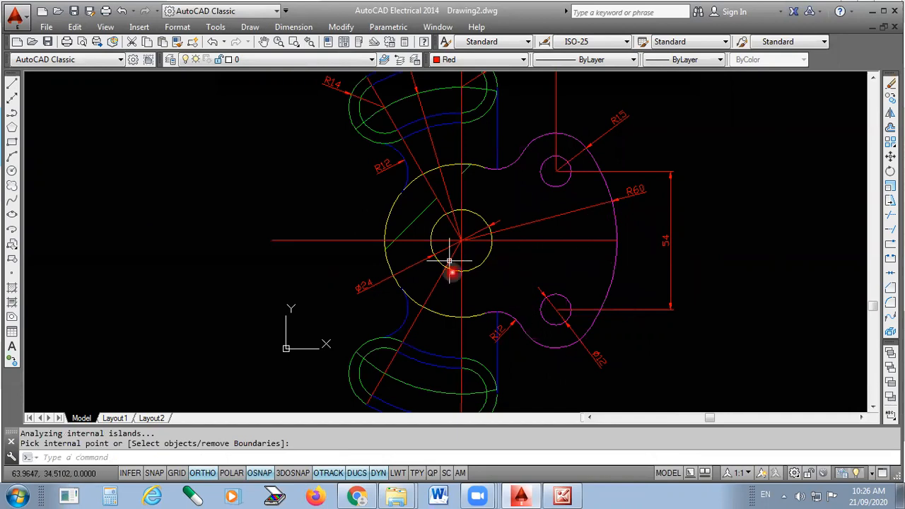
key(Return)
click(420, 214)
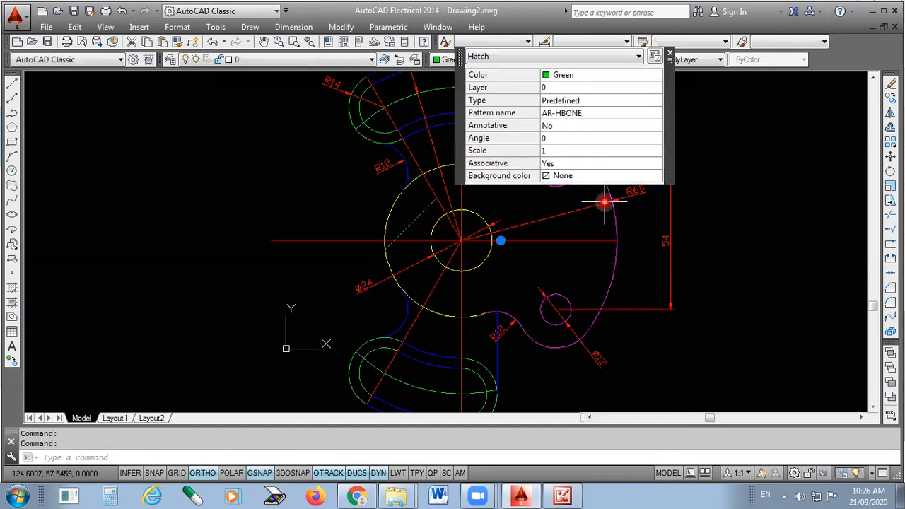
click(570, 146)
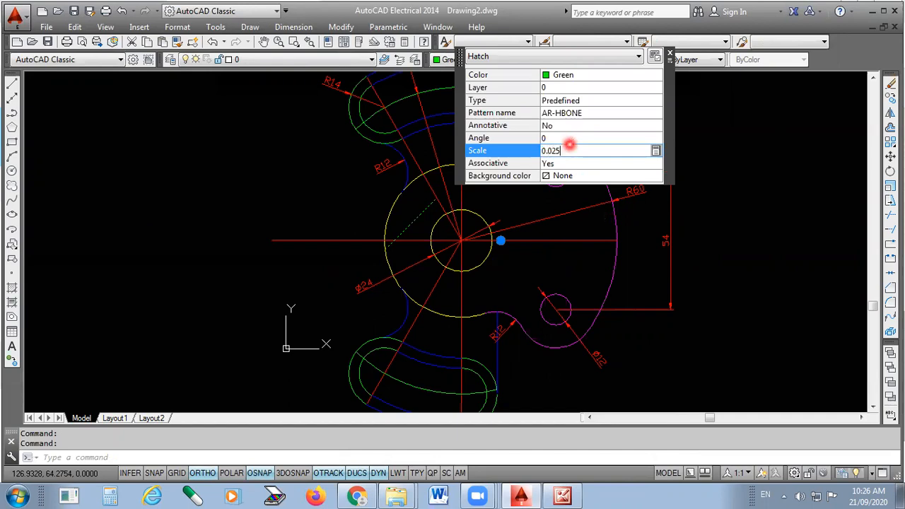
key(Return)
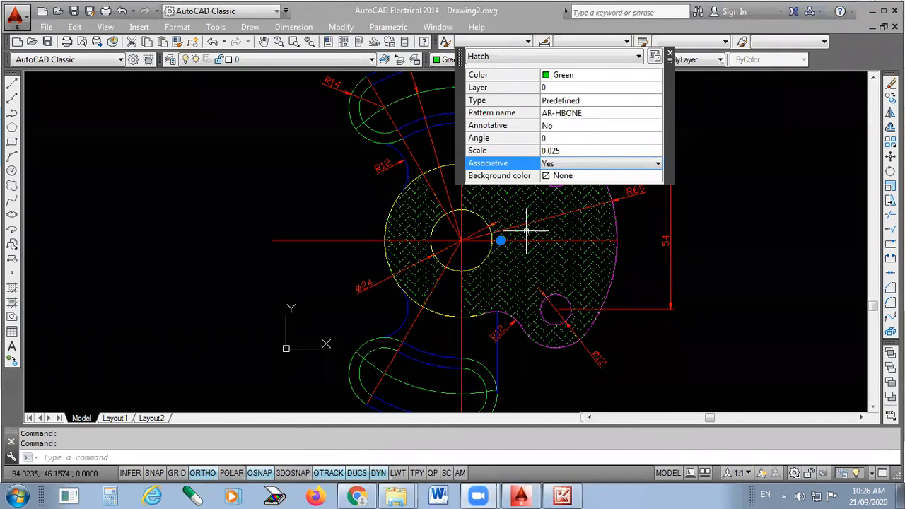
key(Escape)
Hatch the hub's remaining sectors above and below the central hole with the green AR-HBONE pattern.
scroll(461, 183, up, 2)
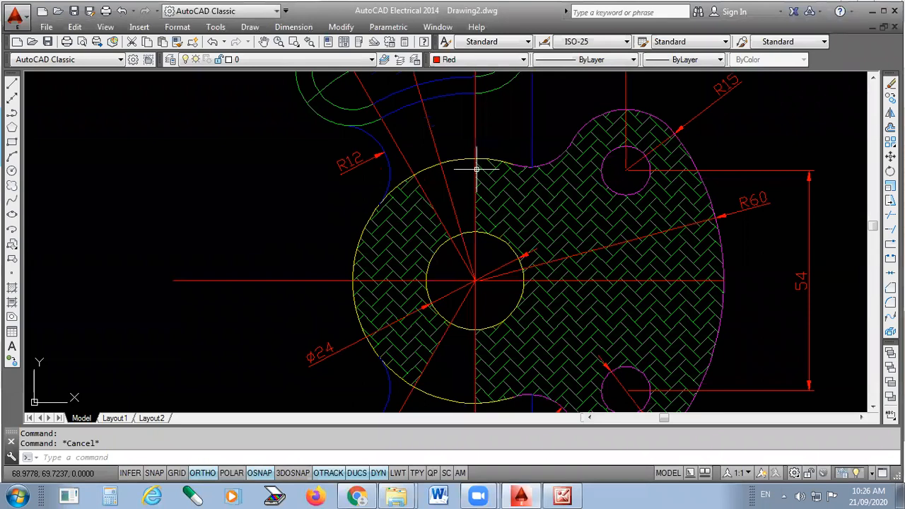
click(12, 288)
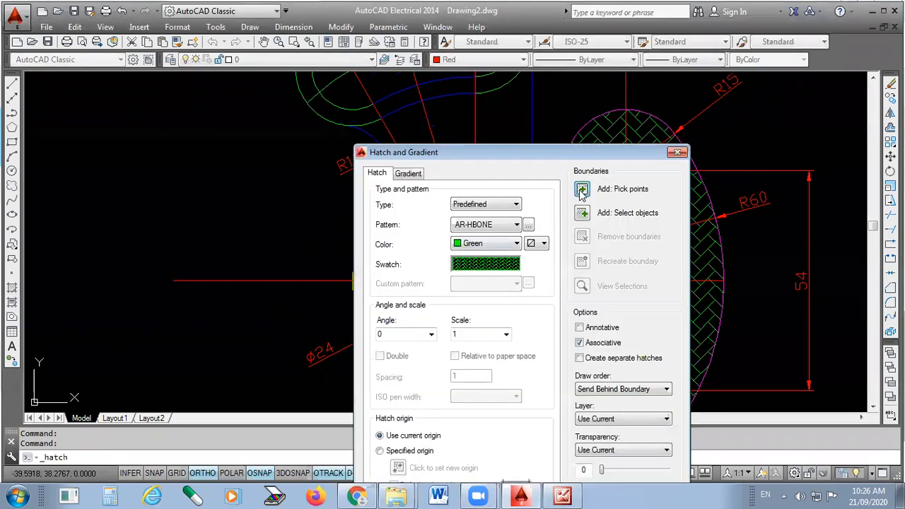
click(581, 188)
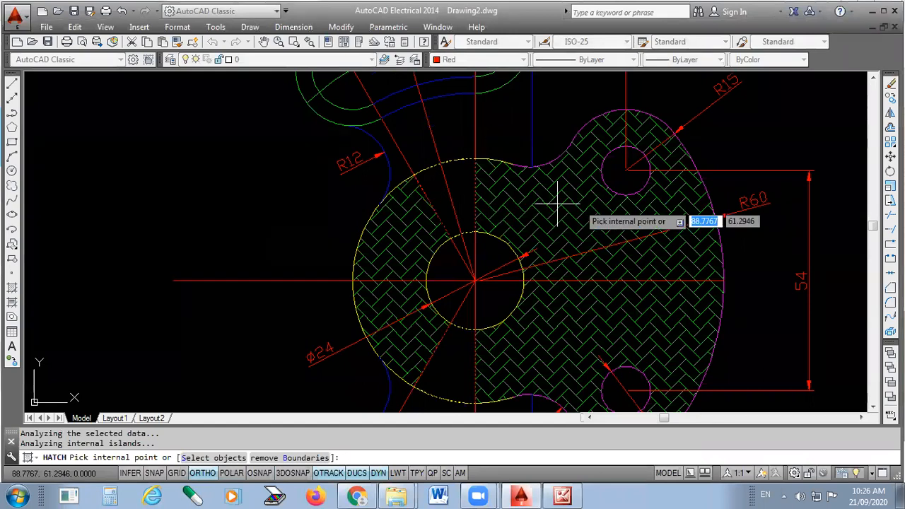
key(Return)
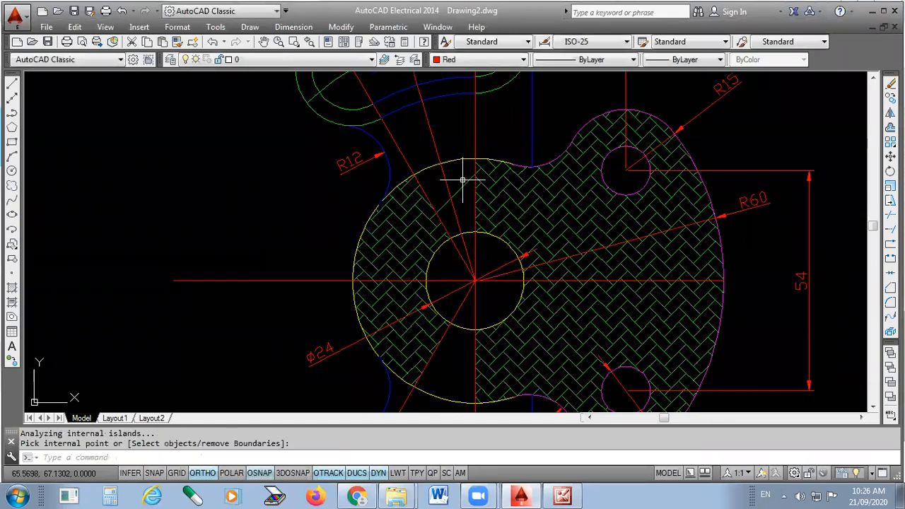
Set the scale of the hatch in the hub's upper and lower sectors to 0.025 and deselect it.
click(462, 180)
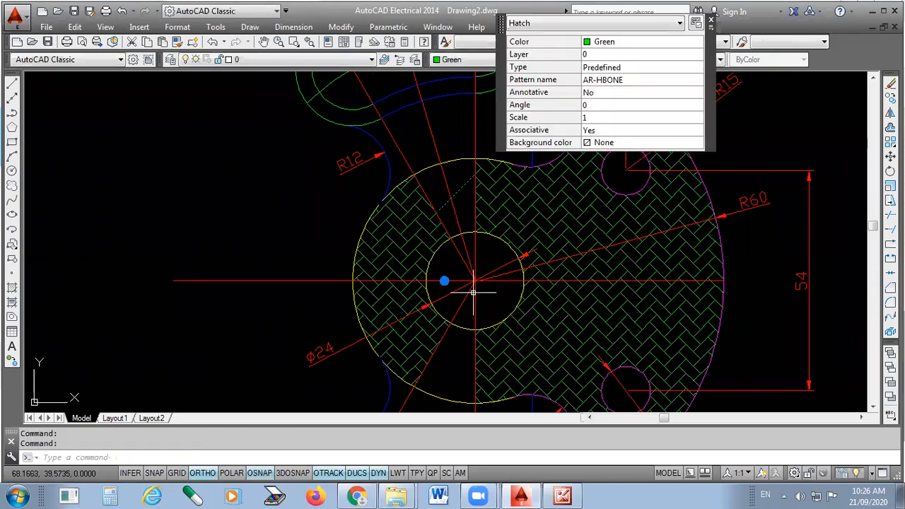
click(588, 117)
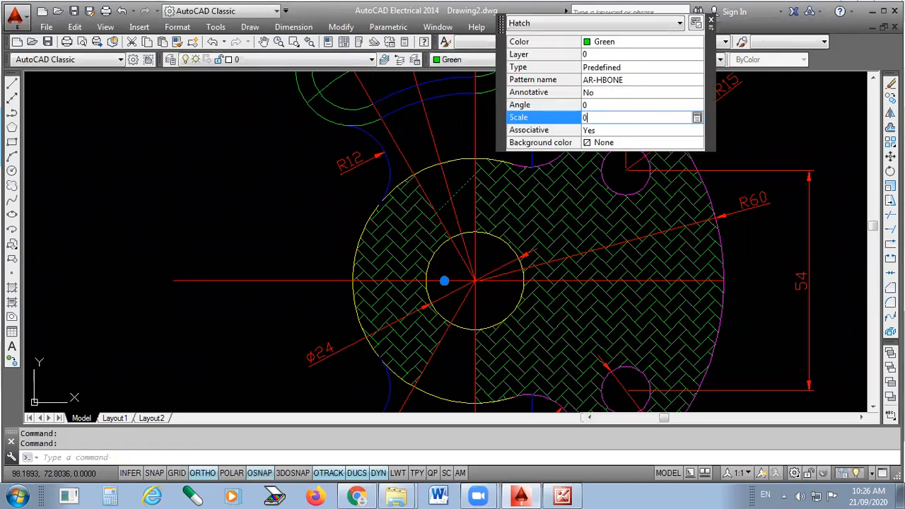
text(0.025)
key(Tab)
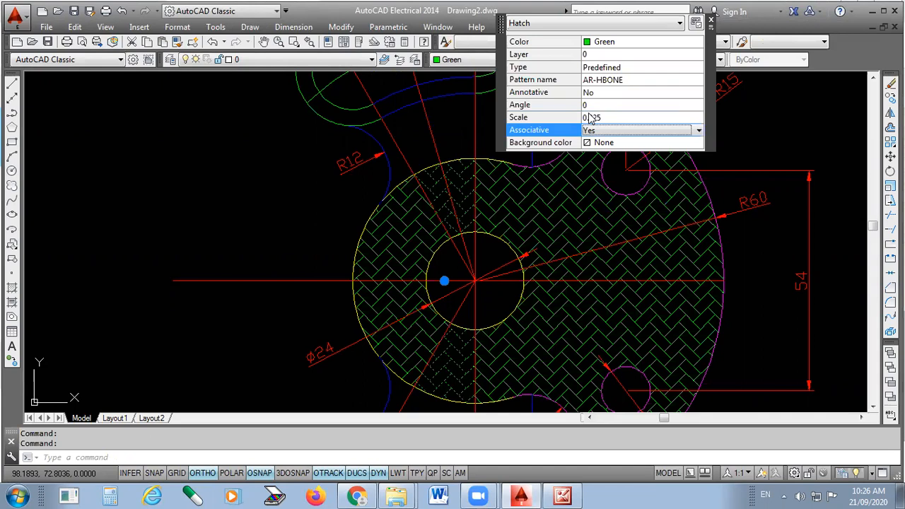
click(710, 20)
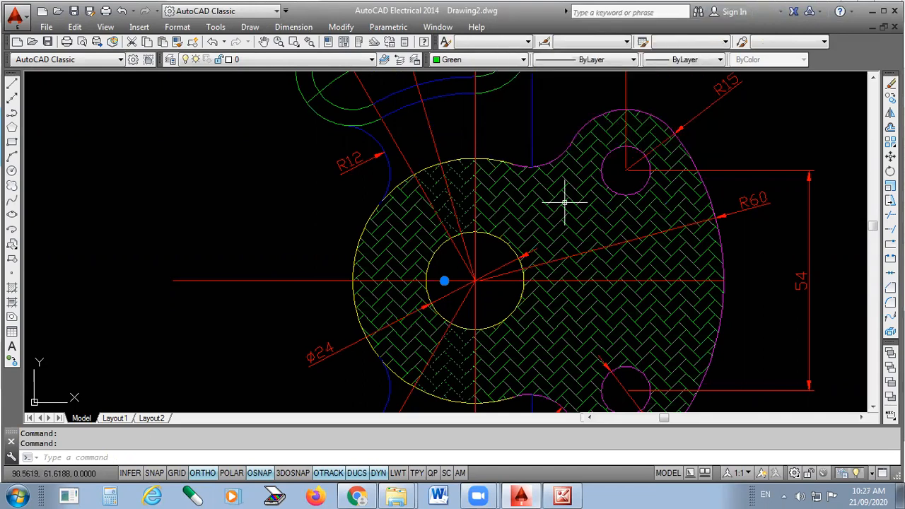
key(Escape)
Set up a plot of the drawing with the DWG To PDF.pc3 plotter, Extents as the plot area, and the plot centred.
scroll(541, 182, down, 2)
scroll(516, 283, up, 2)
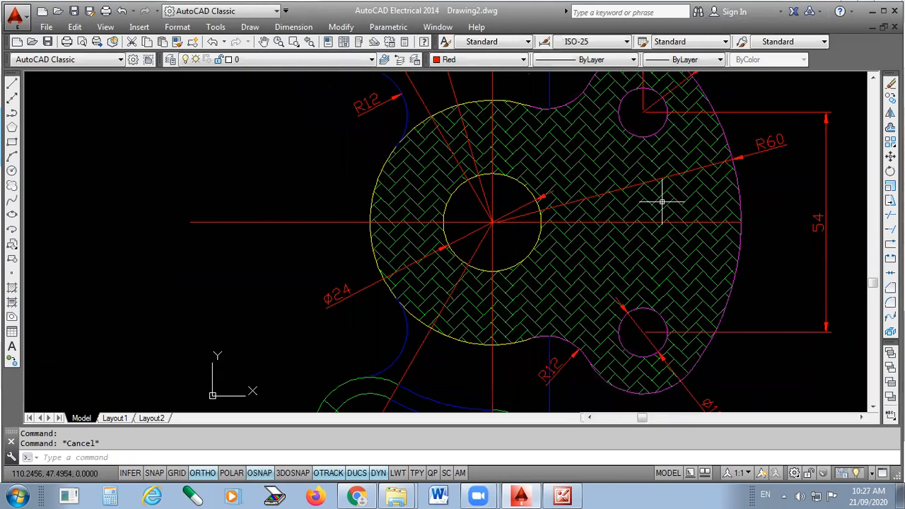
scroll(591, 251, down, 4)
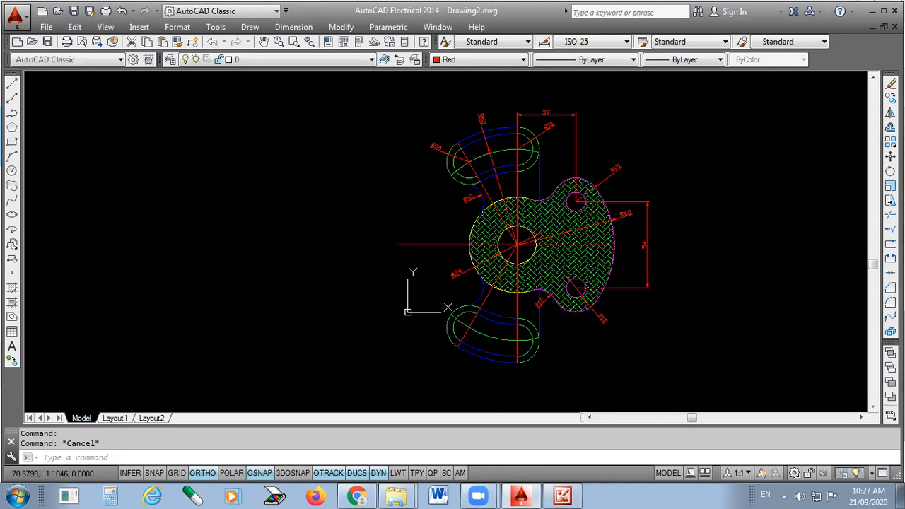
key(ctrl+p)
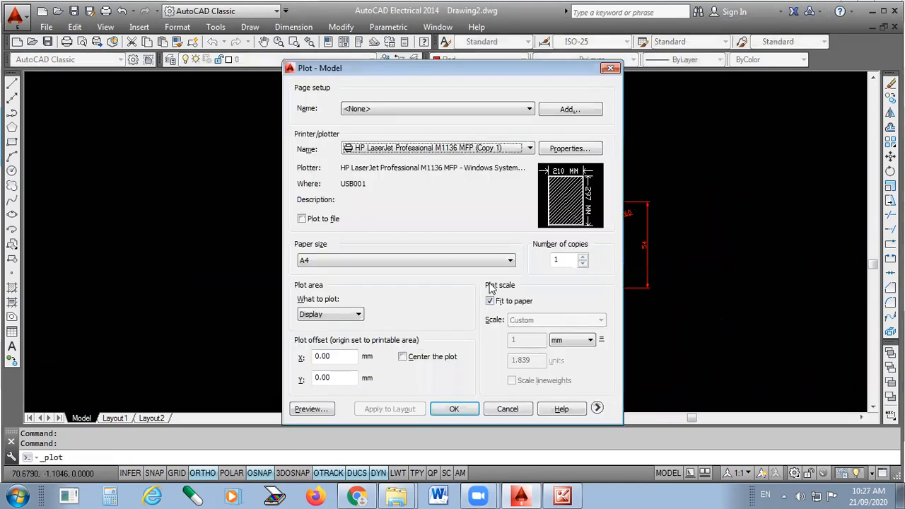
click(453, 152)
scroll(429, 203, down, 2)
click(428, 198)
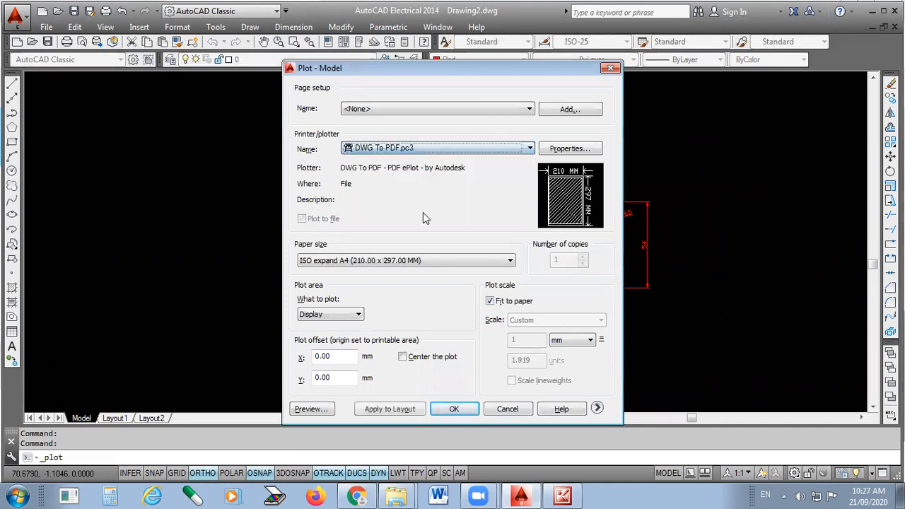
click(324, 318)
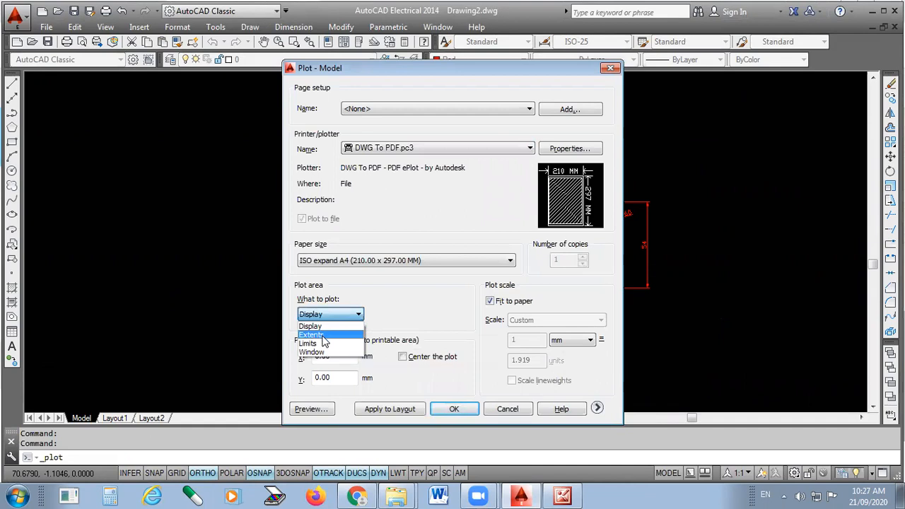
click(315, 334)
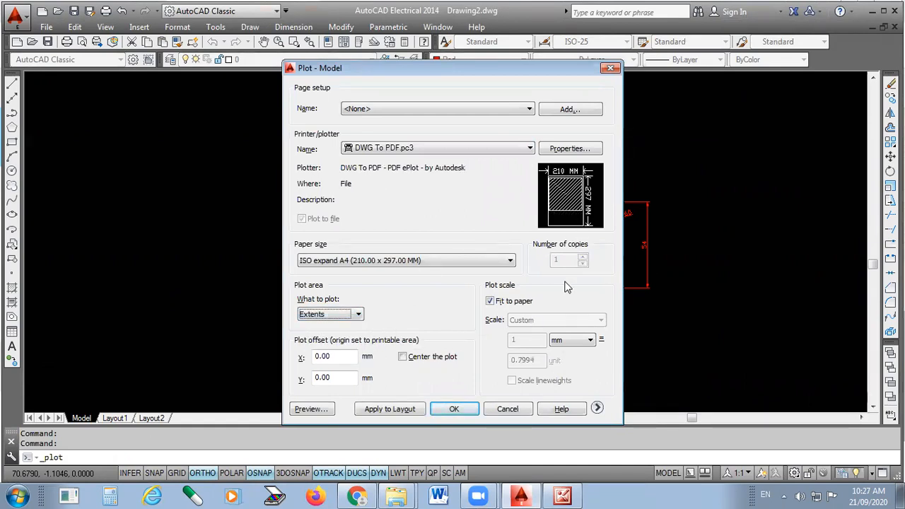
click(403, 357)
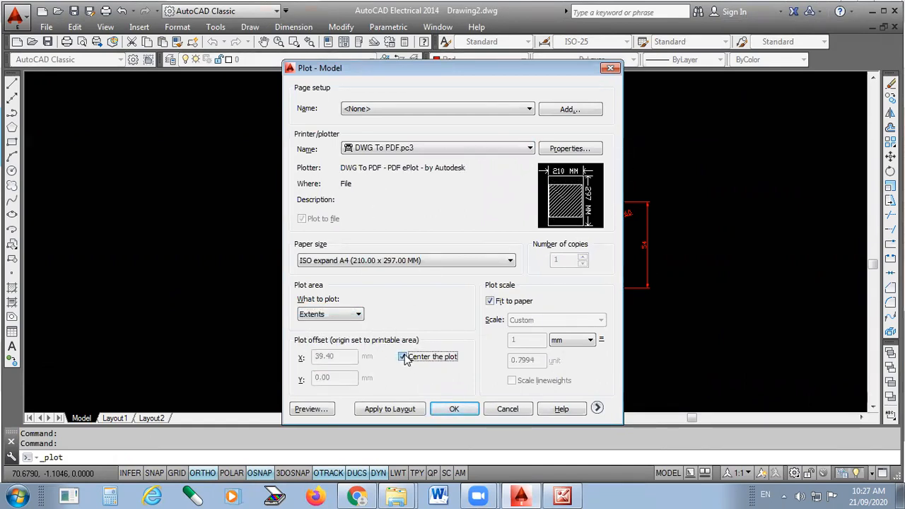
Preview the plot of the bracket and proceed to plotting from the preview.
click(318, 413)
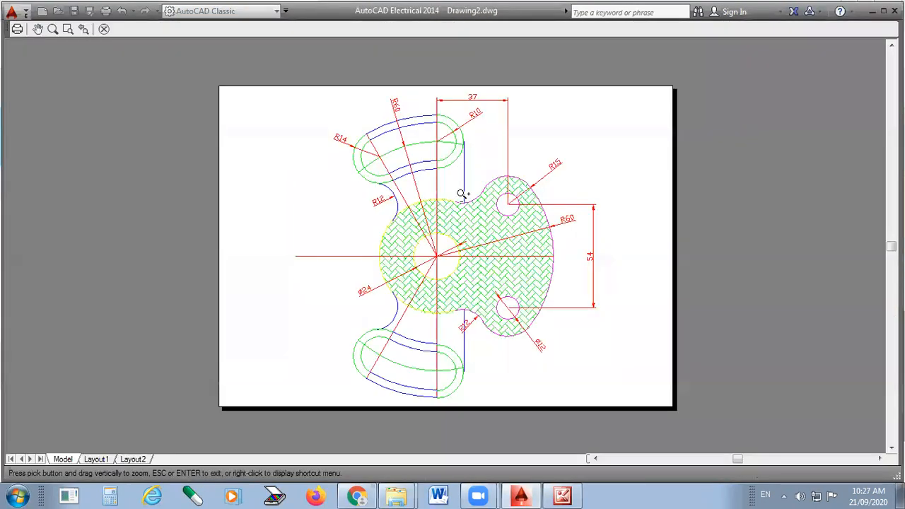
right_click(478, 175)
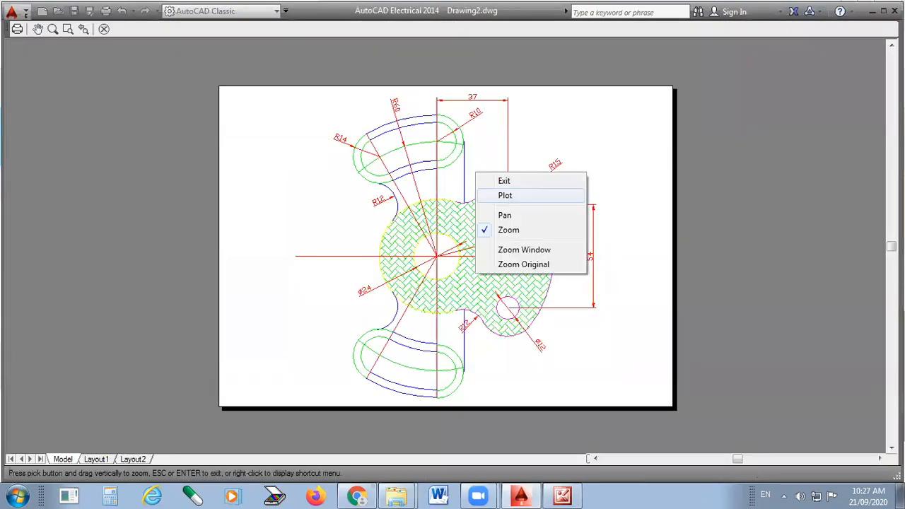
click(495, 180)
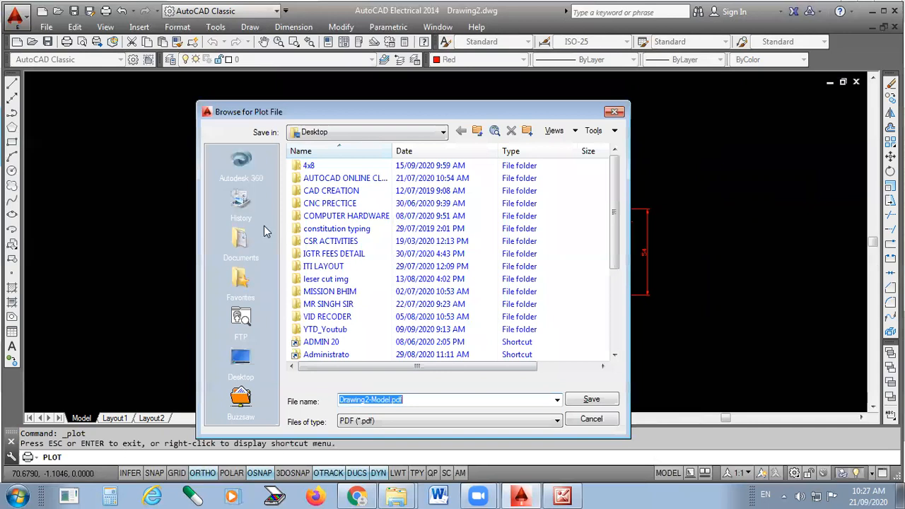
Save the plotted PDF as 008 in the AUTOCAD ONLINE CLASS folder on the Desktop.
click(246, 362)
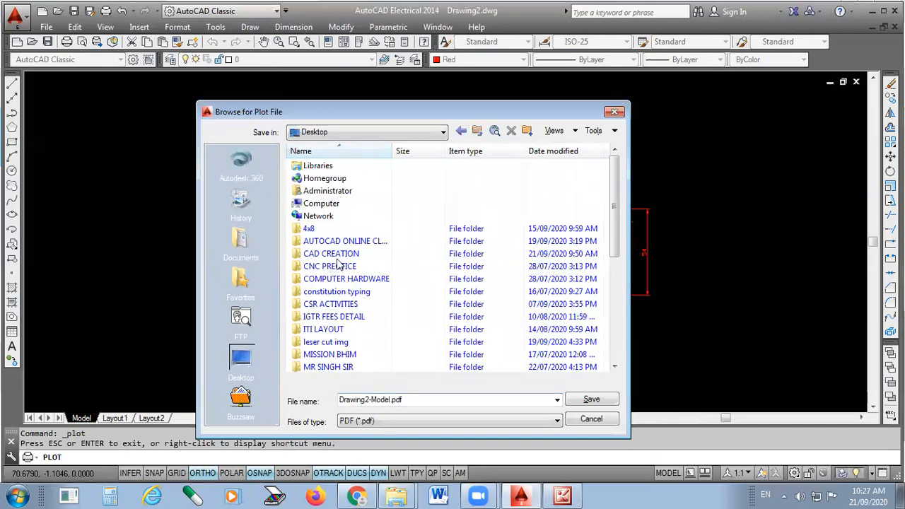
double_click(347, 242)
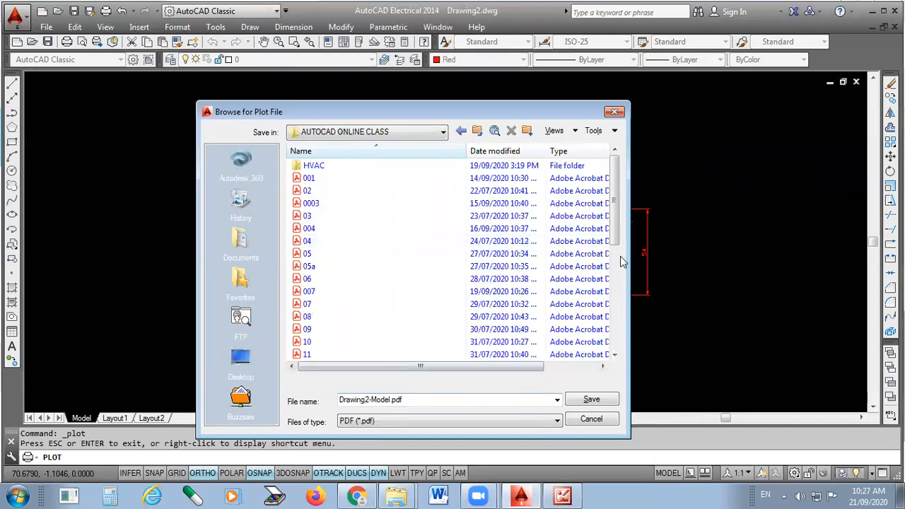
click(615, 343)
double_click(417, 401)
text(008)
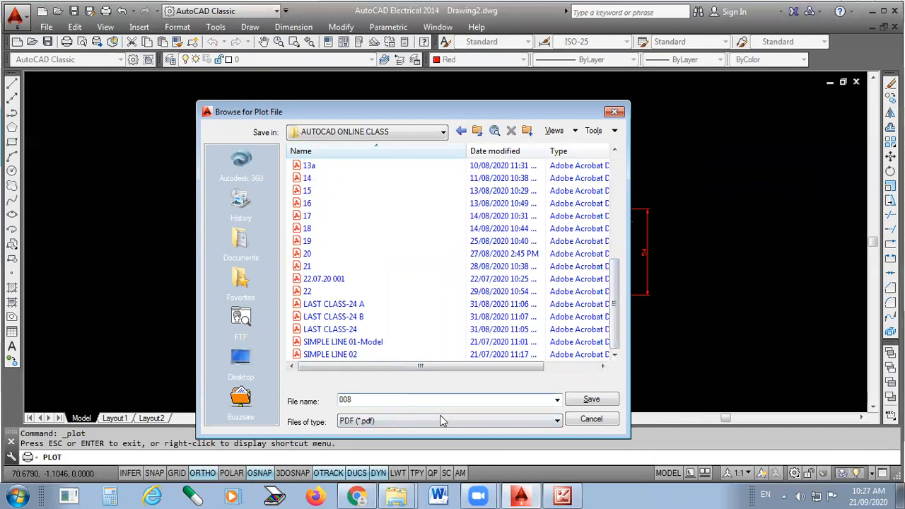
click(592, 399)
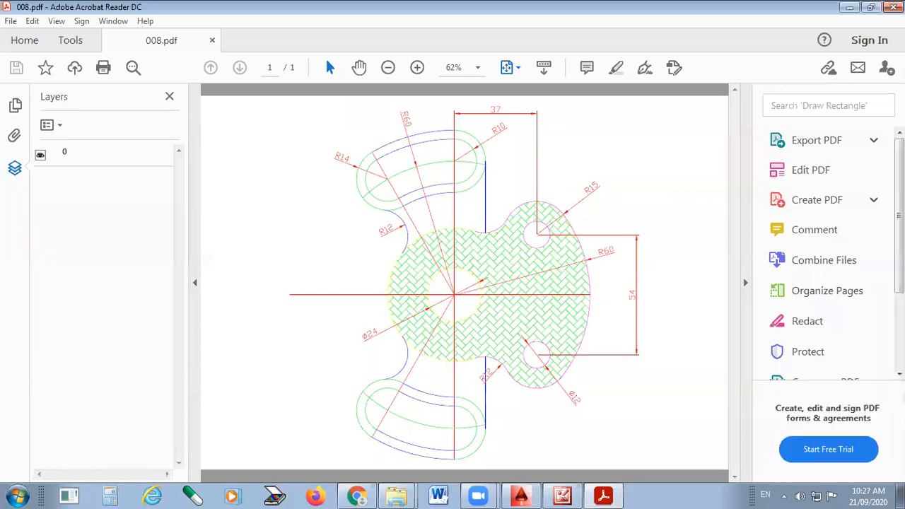
Switch back to AutoCAD and save the drawing as 008 in the AUTOCAD ONLINE CLASS folder on the Desktop.
key(alt+Tab)
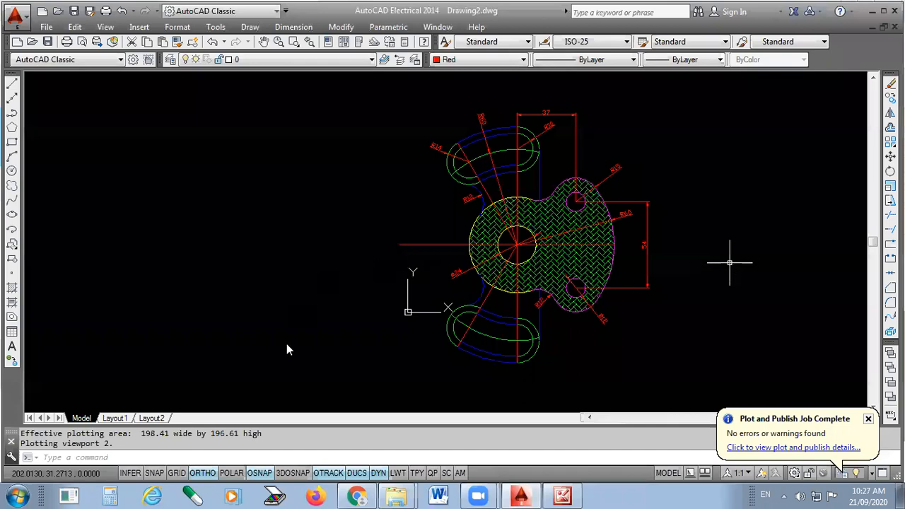
key(ctrl+s)
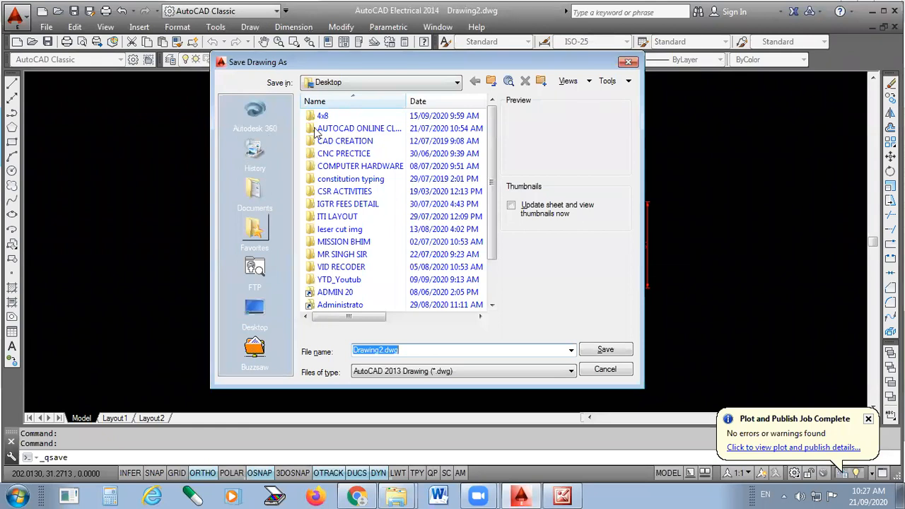
click(255, 309)
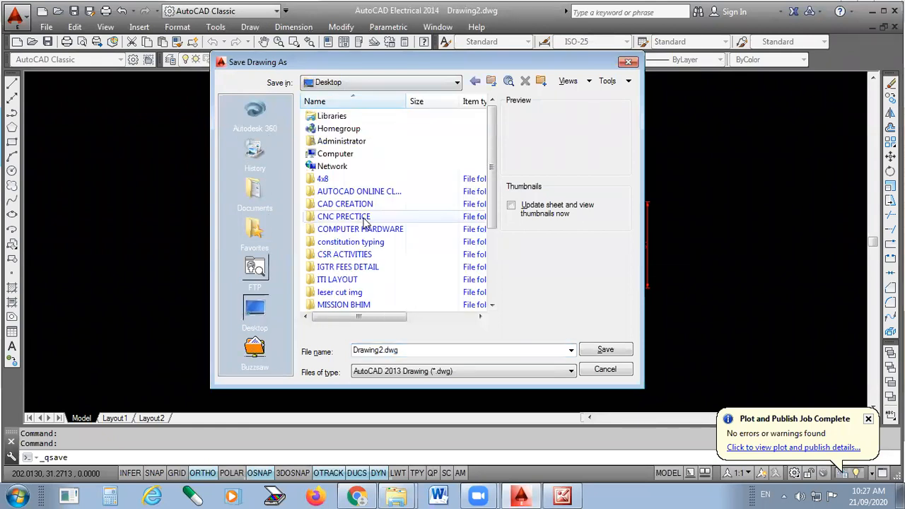
double_click(360, 192)
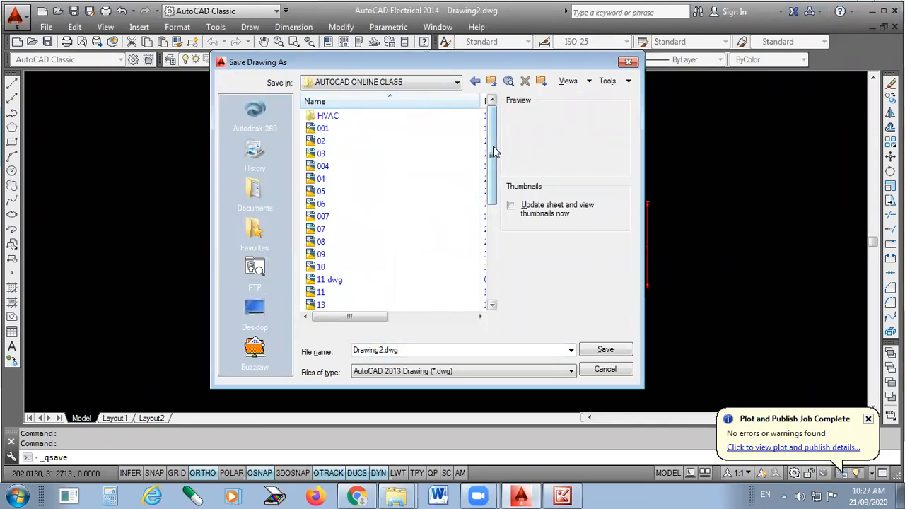
drag(492, 144, 466, 322)
double_click(373, 350)
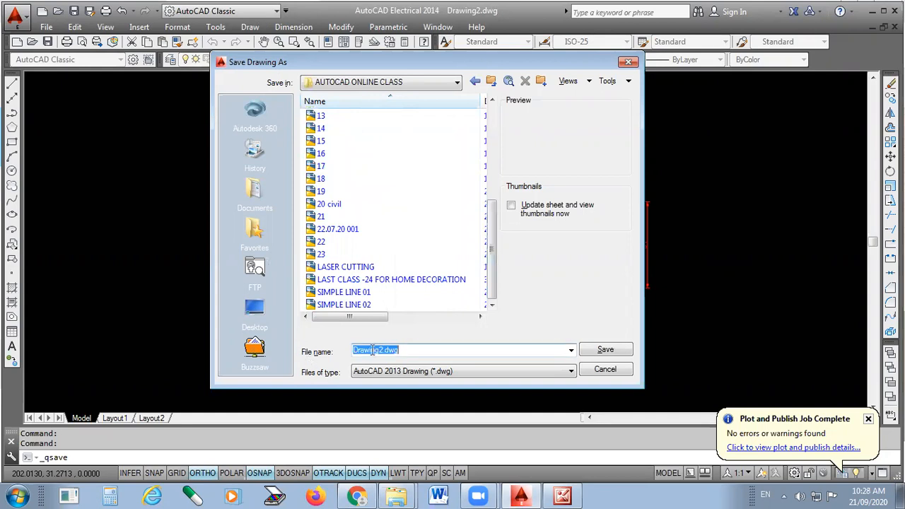
text(008)
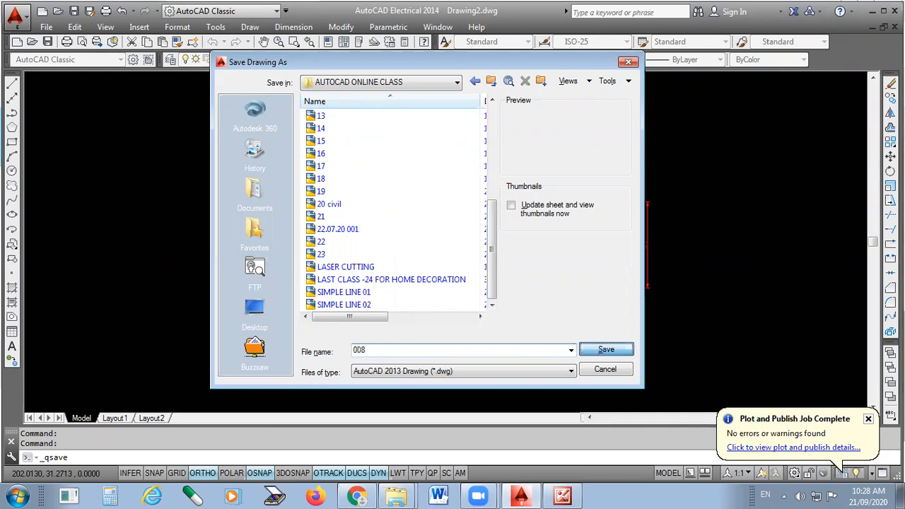
click(603, 351)
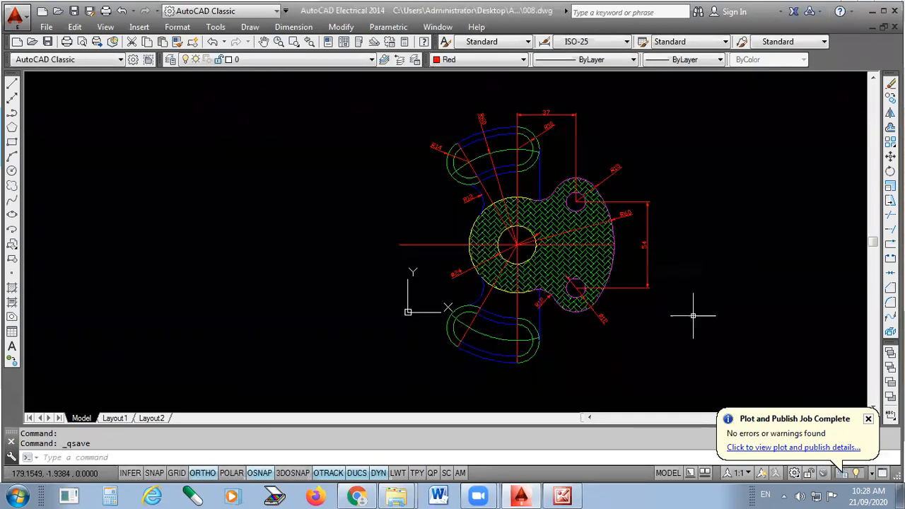
Send a screenshot of the finished bracket drawing to the ACAD 02 online BATCH group in WhatsApp Web.
scroll(478, 219, up, 2)
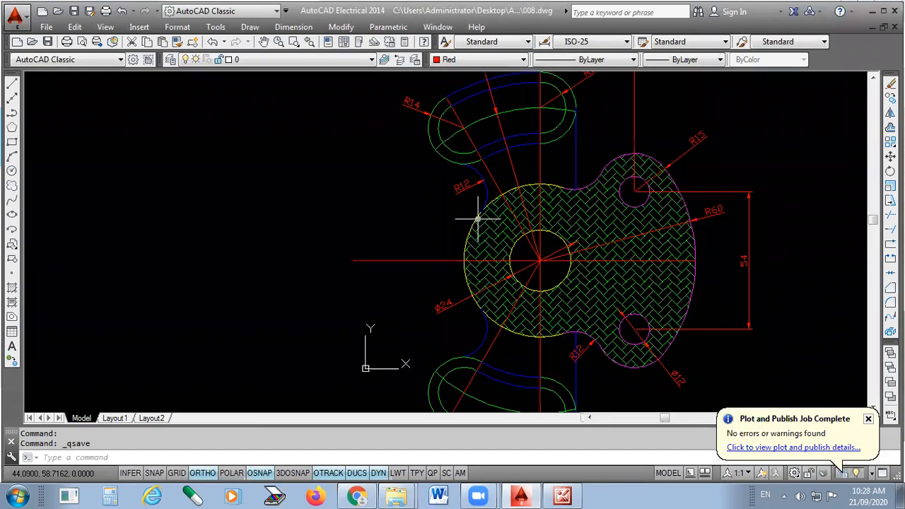
middle_drag(477, 219, 524, 215)
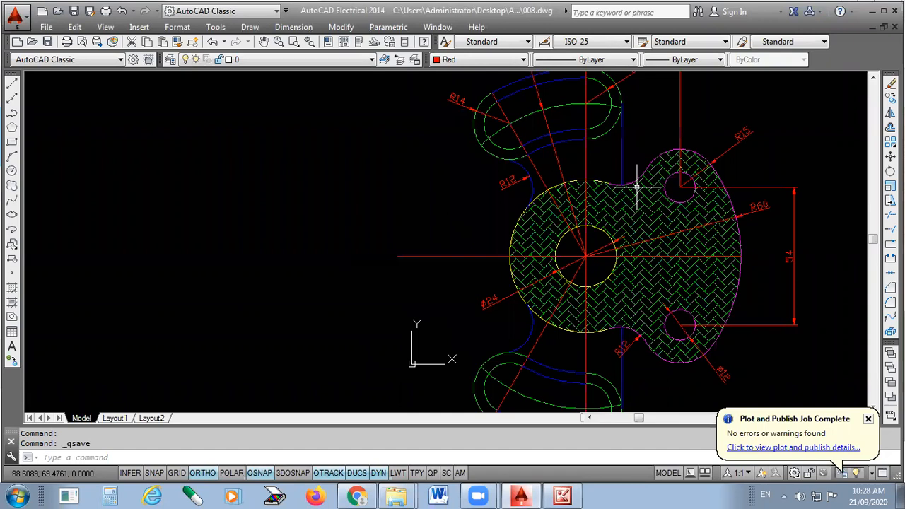
scroll(636, 186, down, 2)
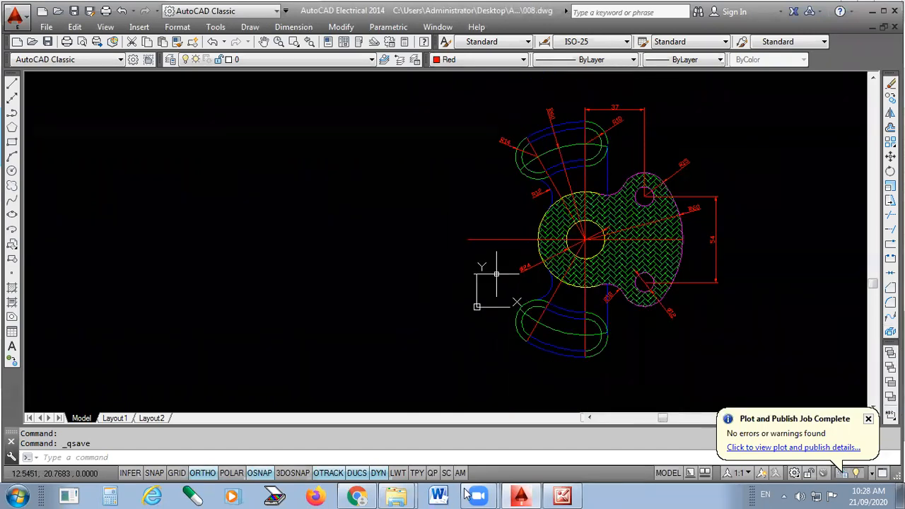
click(357, 496)
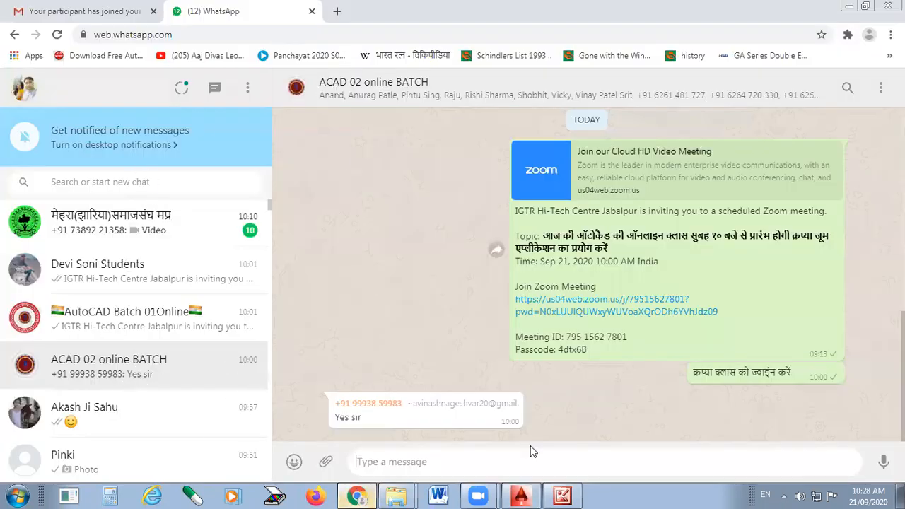
key(alt+shift)
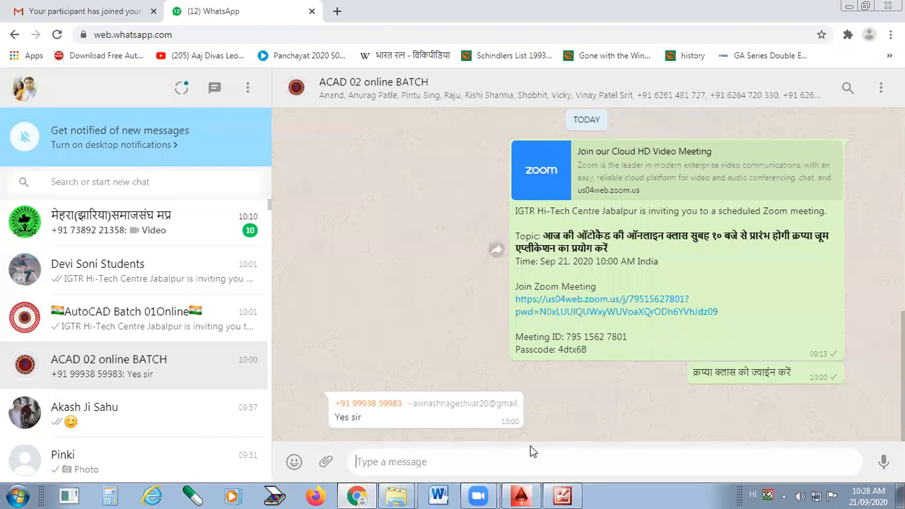
key(ctrl+v)
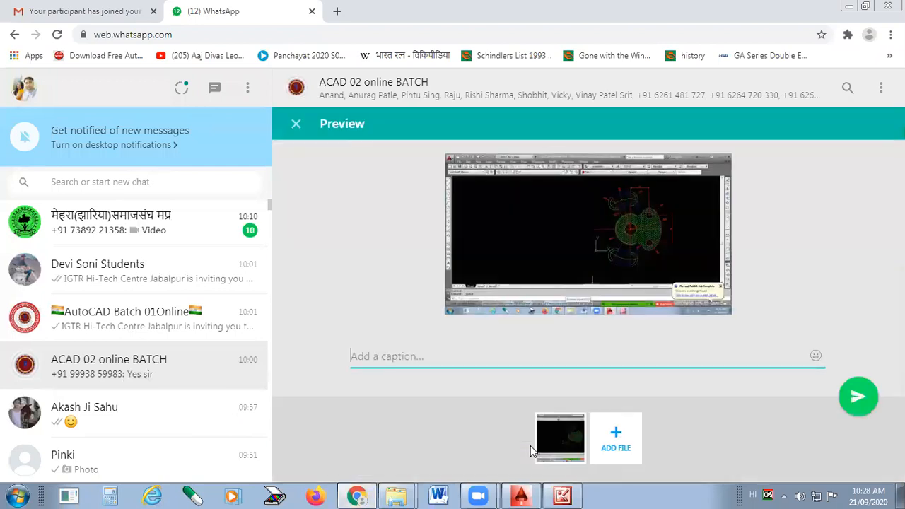
key(Return)
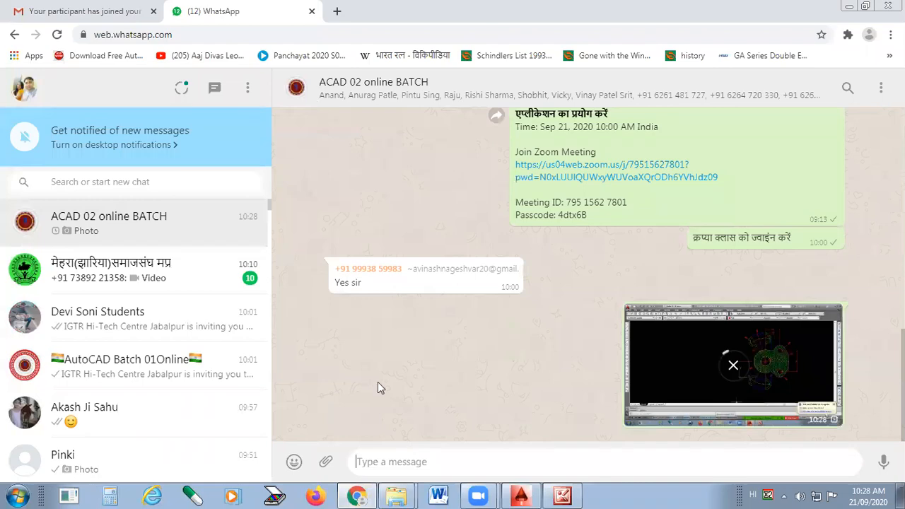
Return to AutoCAD and close all open drawings without saving further changes to 008.dwg.
click(564, 495)
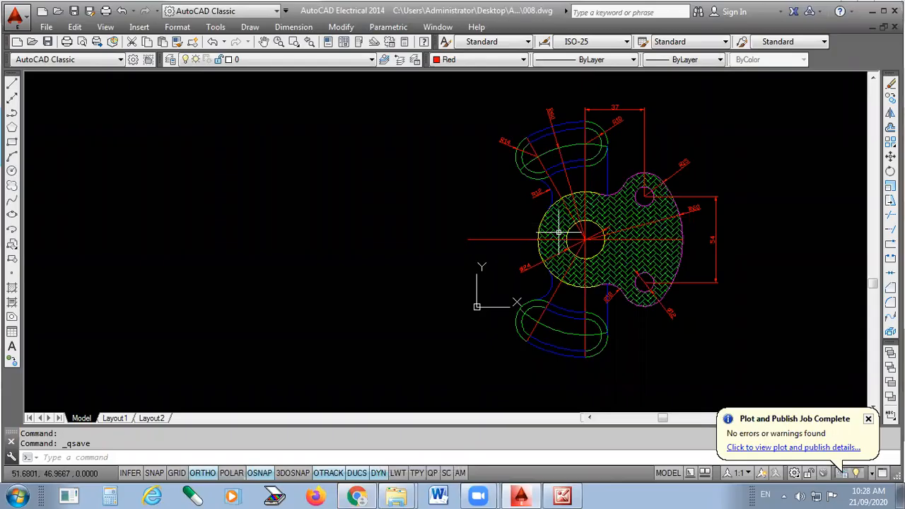
click(439, 28)
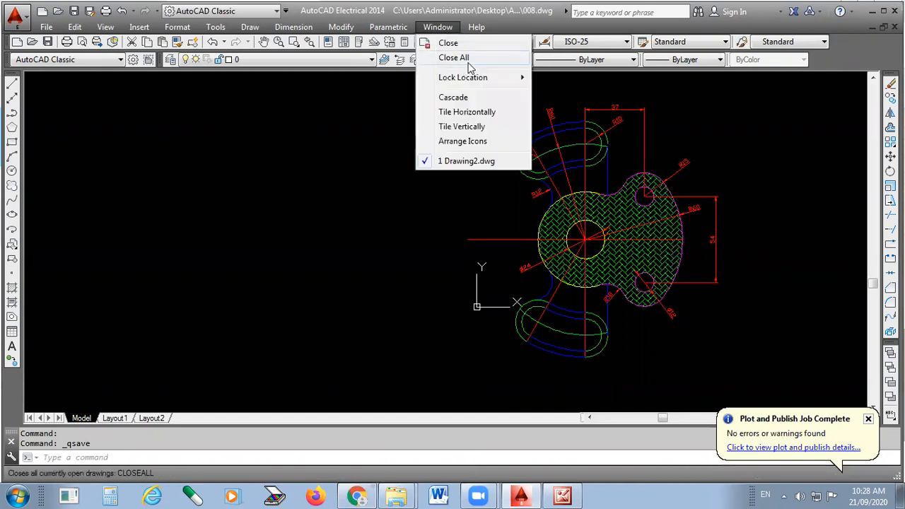
click(467, 58)
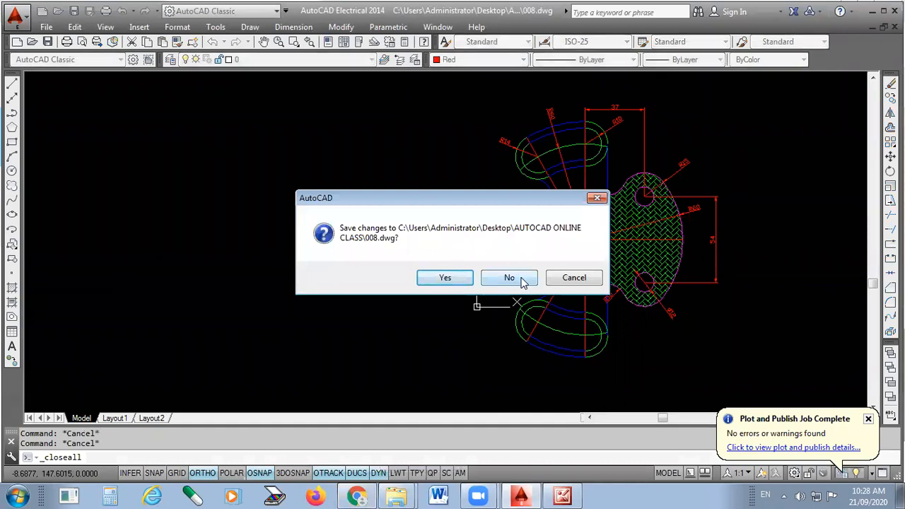
click(511, 278)
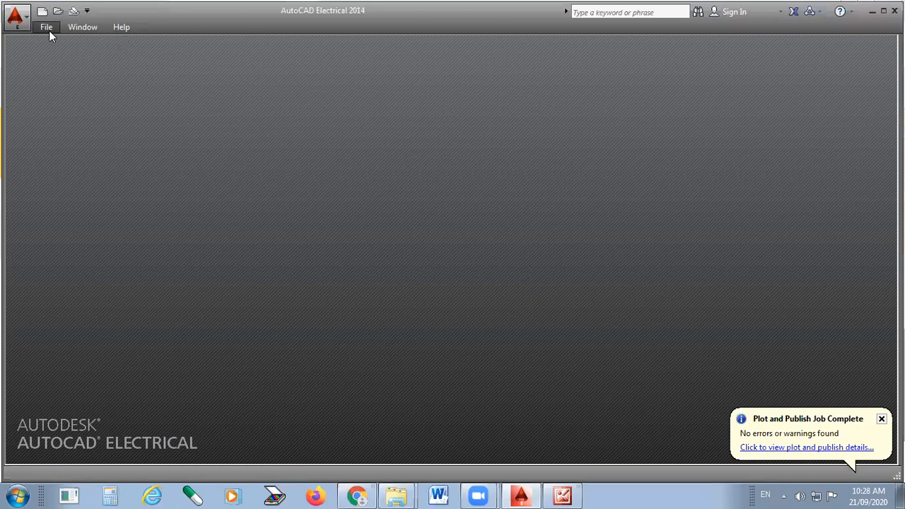
Create a new drawing from the preselected template.
click(45, 27)
click(67, 44)
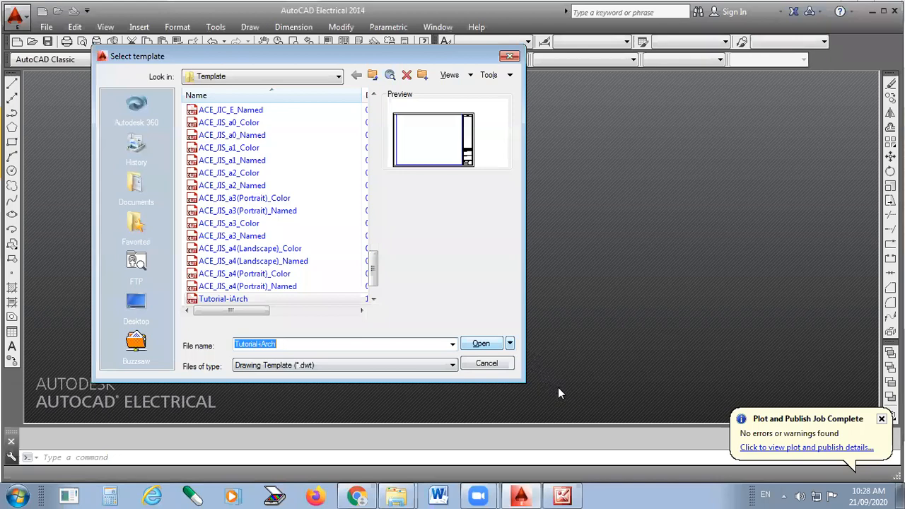
key(Return)
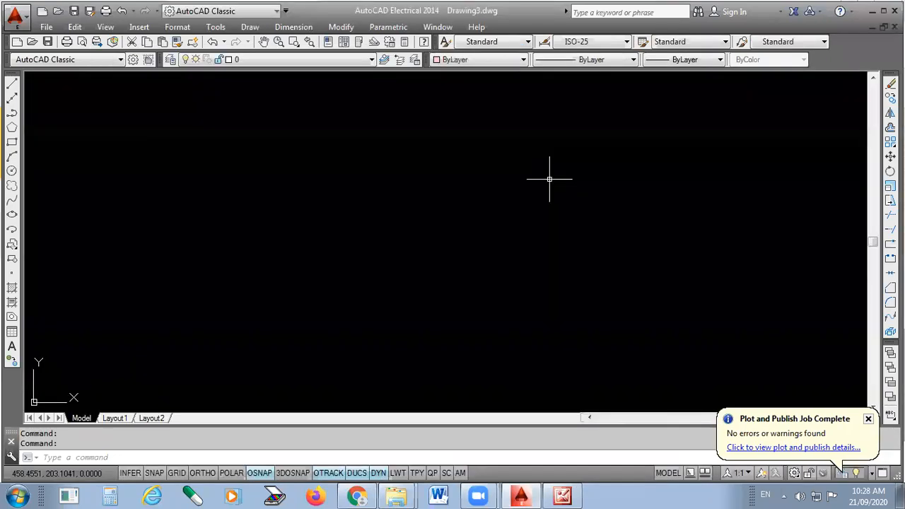
Check the Cover sketch in 162.jpg and, with Ortho on, draw crossing vertical and horizontal construction lines as centre lines.
click(566, 495)
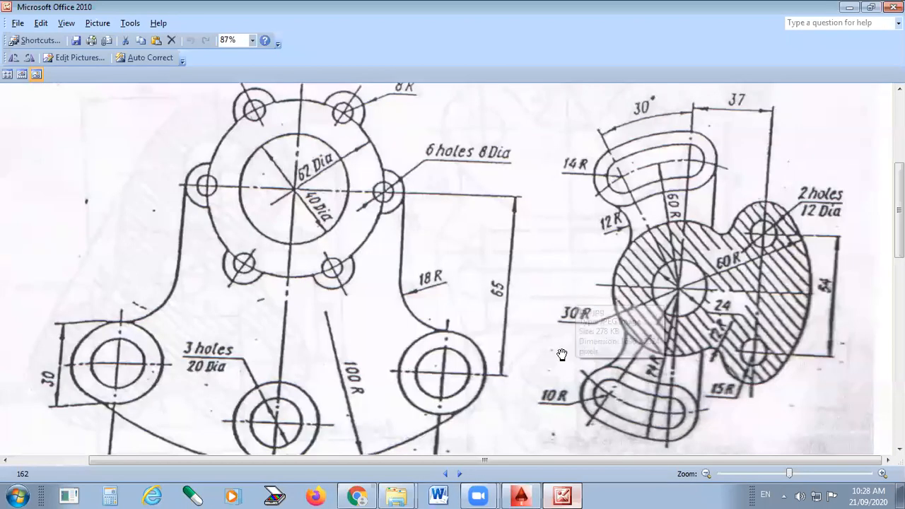
ctrl+scroll(562, 355, down, 1)
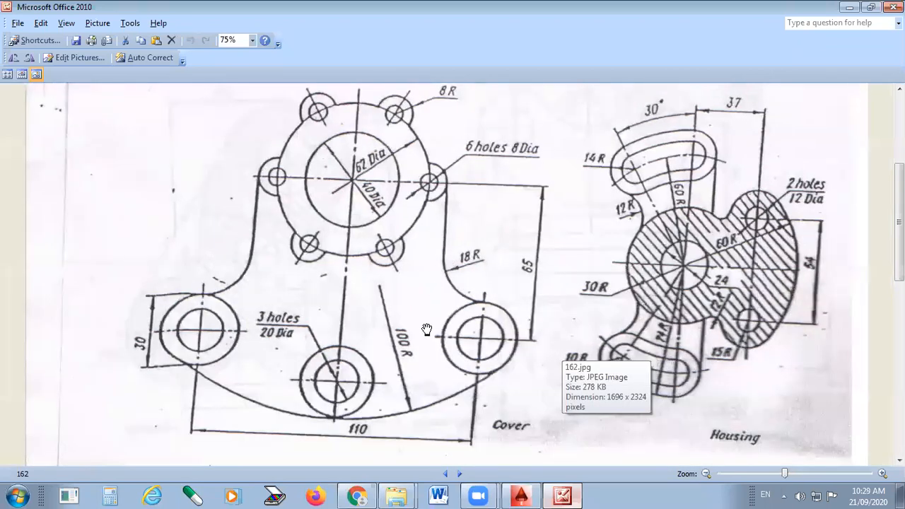
scroll(427, 332, up, 1)
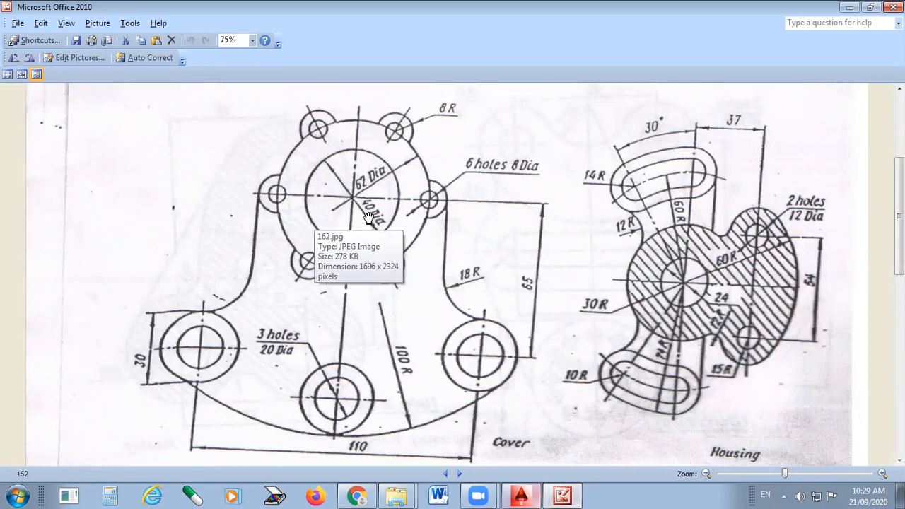
click(562, 494)
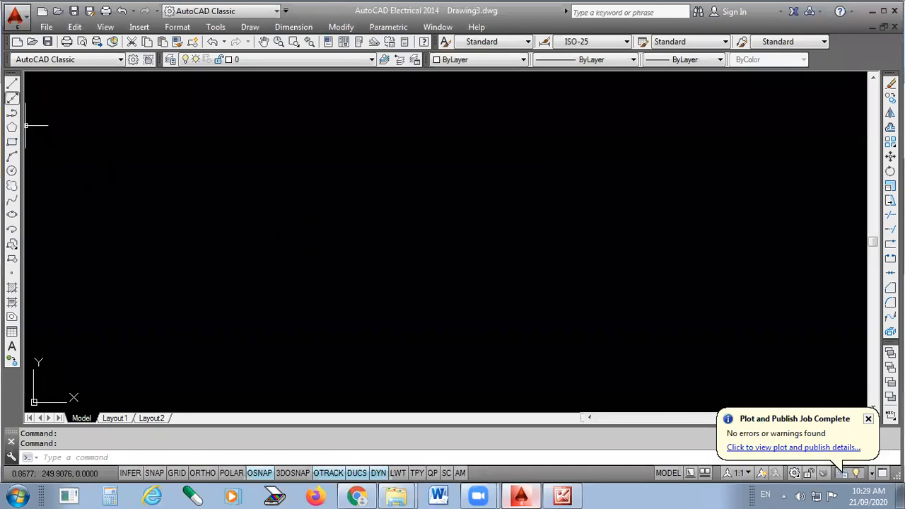
click(12, 97)
click(339, 315)
click(203, 474)
click(329, 137)
key(Return)
key(Return)
click(140, 226)
click(463, 250)
key(Return)
scroll(711, 232, down, 2)
scroll(581, 242, up, 1)
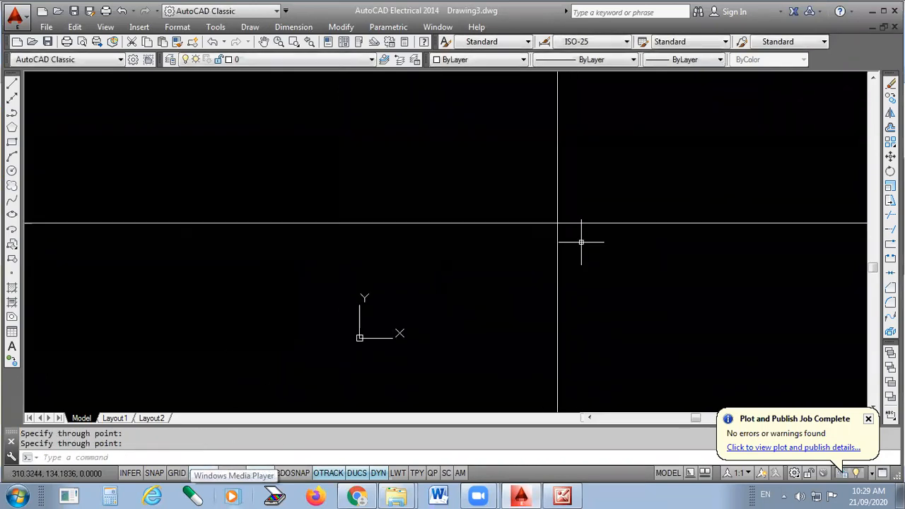
scroll(581, 242, up, 2)
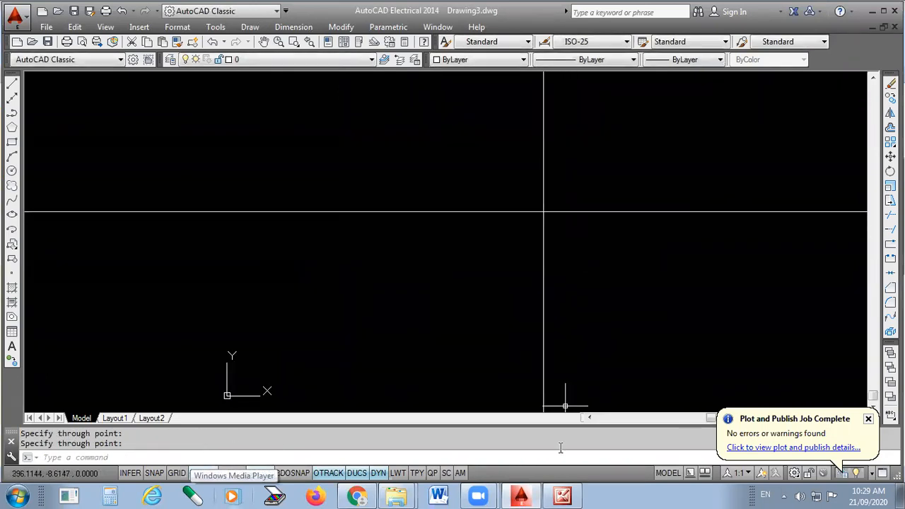
Draw a 62 mm diameter circle centred on the intersection of the construction lines, following the Cover sketch.
key(alt+Tab)
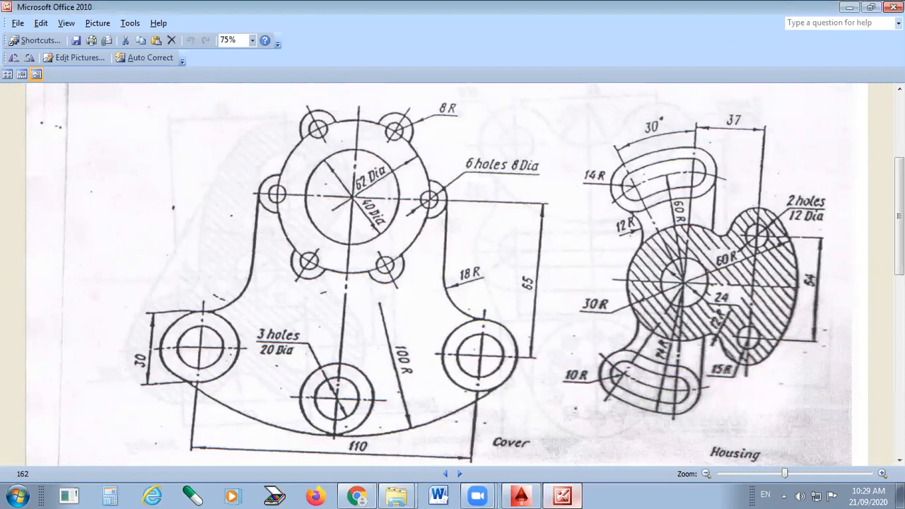
key(alt+Tab)
text(6)
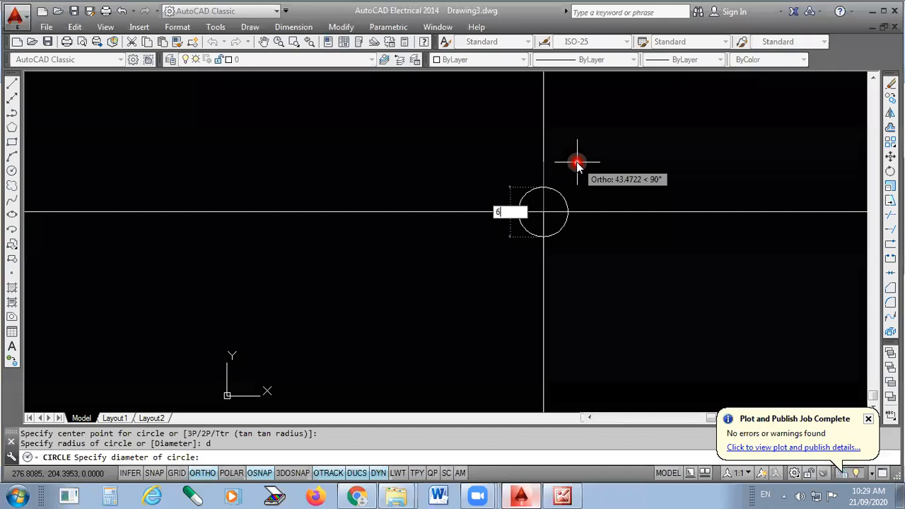
key(Return)
Draw a concentric 40 mm diameter circle inside the 62 mm circle and check the Cover sketch again.
key(Return)
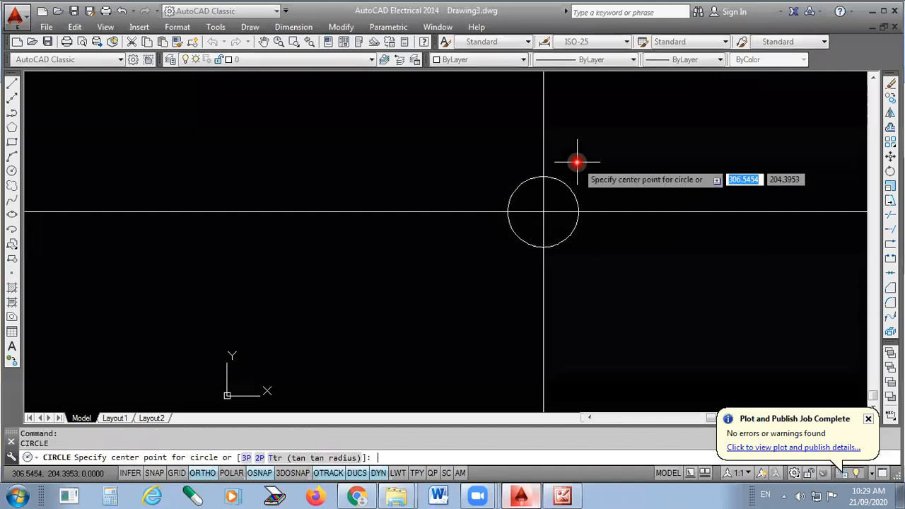
scroll(577, 166, up, 4)
click(491, 254)
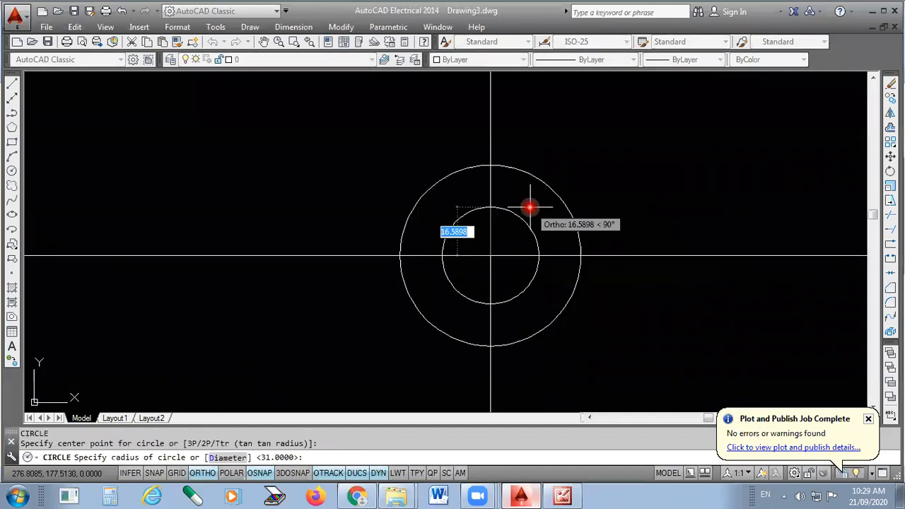
text(d)
key(Return)
text(4)
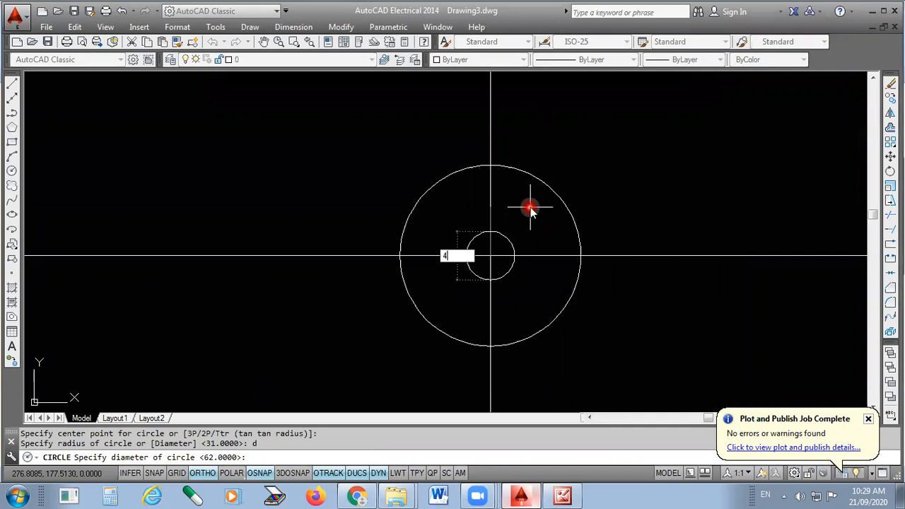
text(0)
click(563, 495)
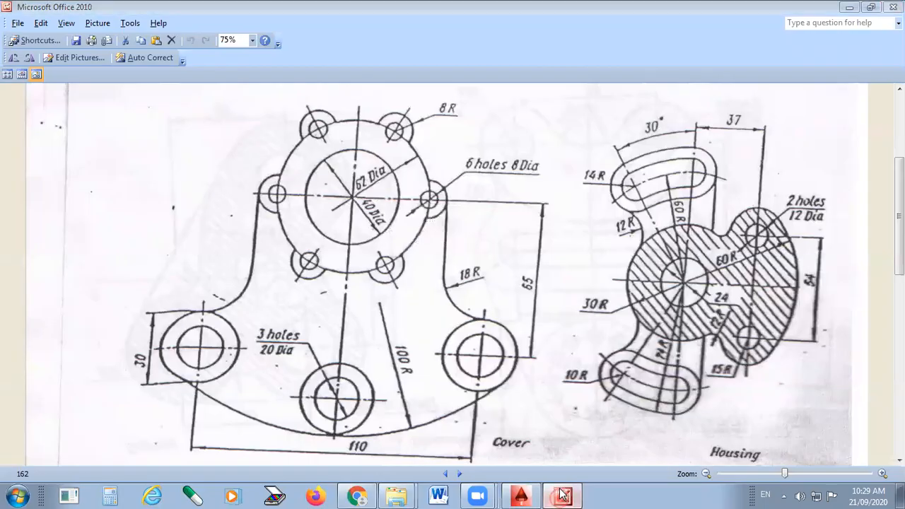
click(563, 495)
key(Return)
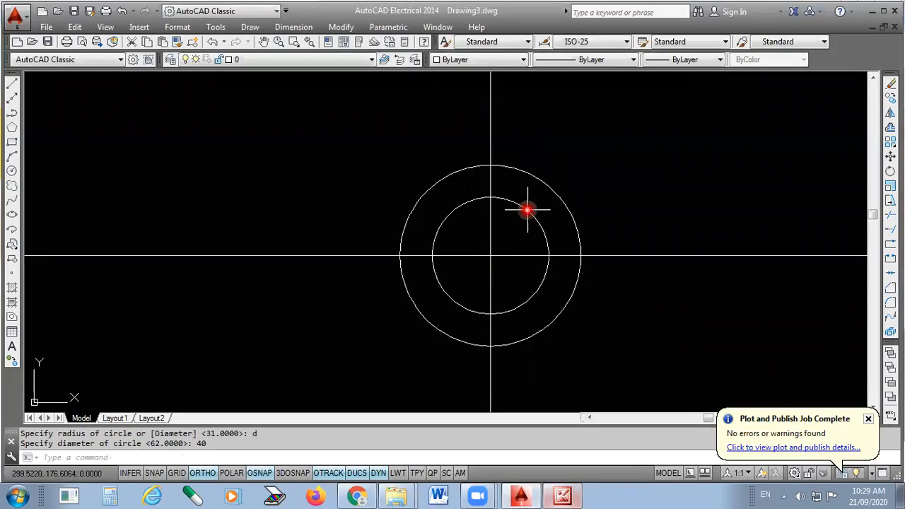
scroll(396, 170, down, 2)
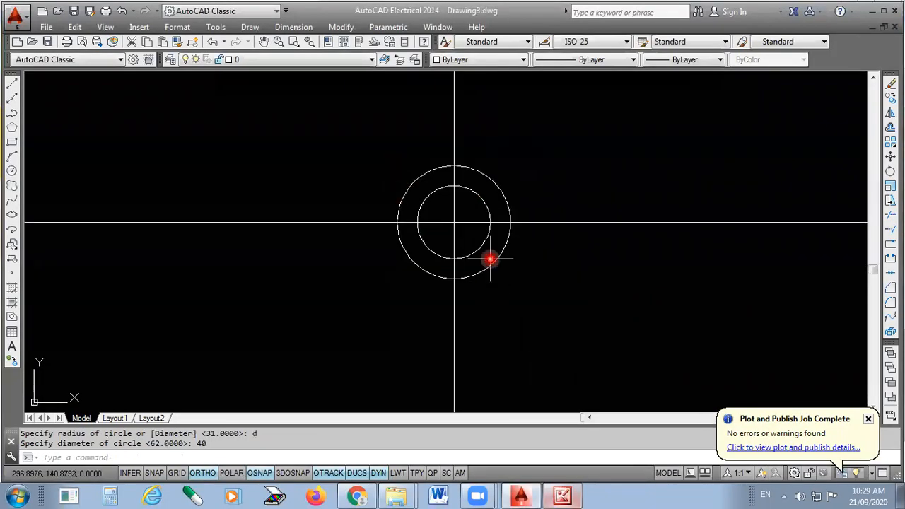
click(564, 495)
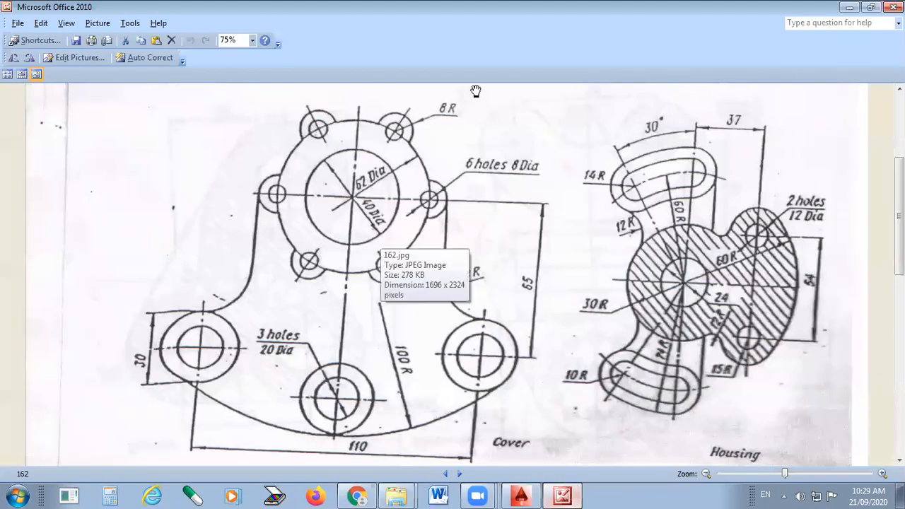
Examine the 6 holes 8 Dia and 8 R callouts for the small lugs on the Cover sketch in 162.jpg.
mouse_move(321, 105)
mouse_down()
mouse_move(289, 137)
mouse_move(316, 107)
mouse_up()
mouse_move(453, 151)
mouse_down()
mouse_move(562, 162)
mouse_move(539, 191)
mouse_up()
drag(475, 185, 456, 150)
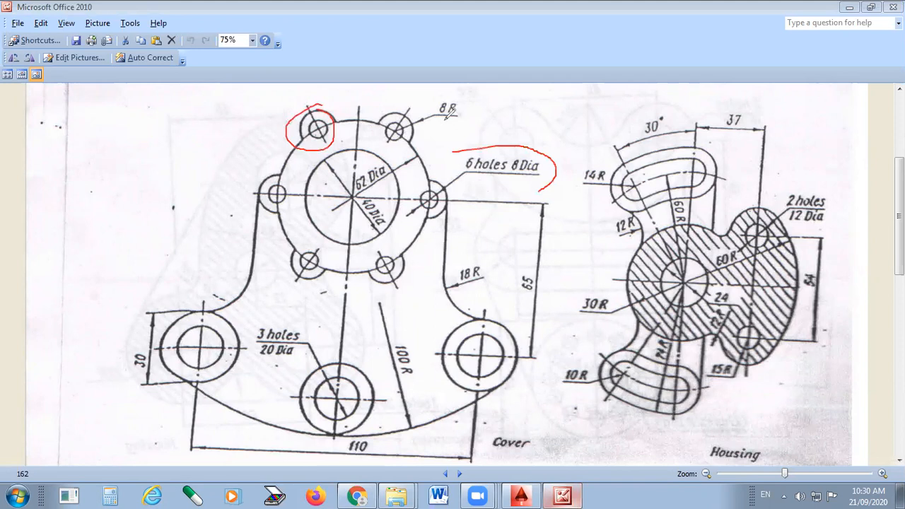
mouse_move(444, 100)
mouse_down()
mouse_move(434, 115)
mouse_move(468, 105)
mouse_move(436, 104)
mouse_move(400, 132)
mouse_move(421, 120)
mouse_up()
key(ctrl+z)
key(ctrl+z)
key(ctrl+z)
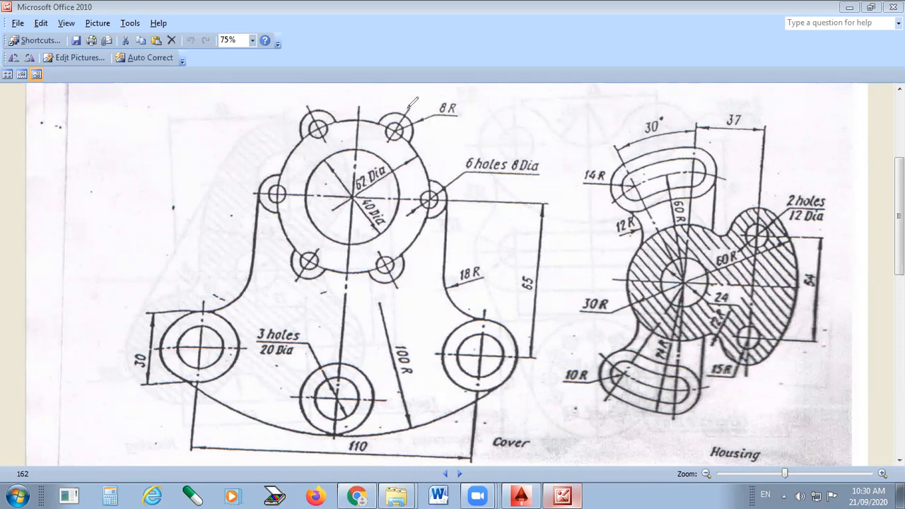
Examine how the small holes are spaced around the 62 mm circle relative to the centre lines in the Cover sketch.
drag(408, 108, 356, 200)
drag(355, 146, 385, 157)
drag(229, 202, 553, 199)
mouse_move(434, 183)
mouse_down()
mouse_move(414, 189)
mouse_move(431, 212)
mouse_move(445, 189)
mouse_up()
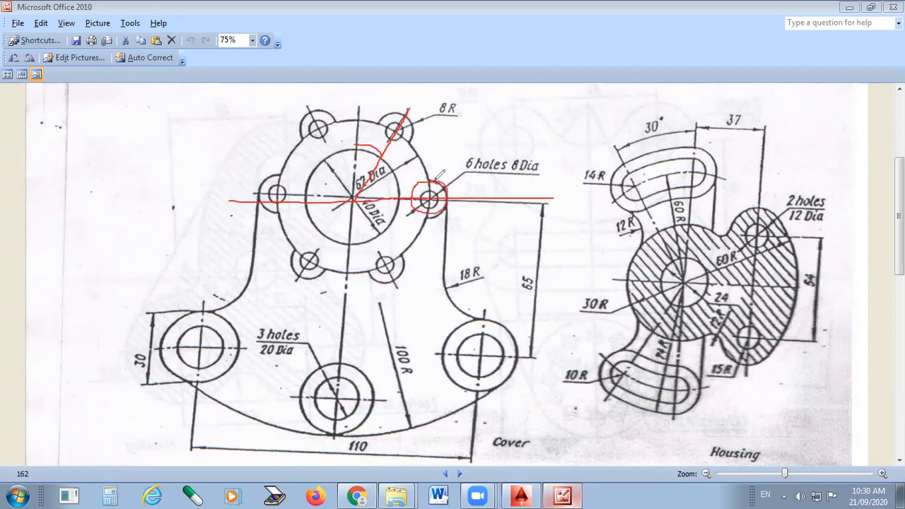
mouse_move(392, 115)
mouse_down()
mouse_move(290, 202)
mouse_move(314, 260)
mouse_move(395, 251)
mouse_up()
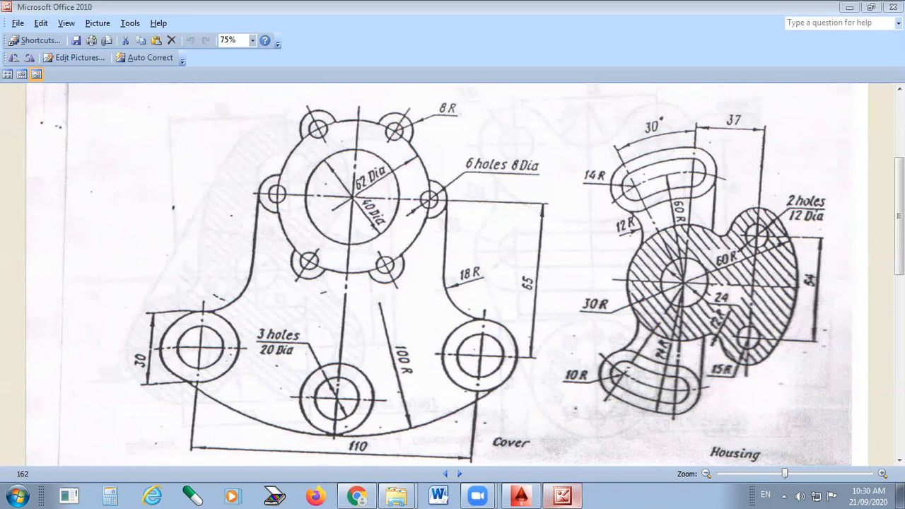
Return to AutoCAD and draw an 8 mm diameter circle centred where the 62 mm circle crosses the horizontal centre line on its right side.
key(alt+Tab)
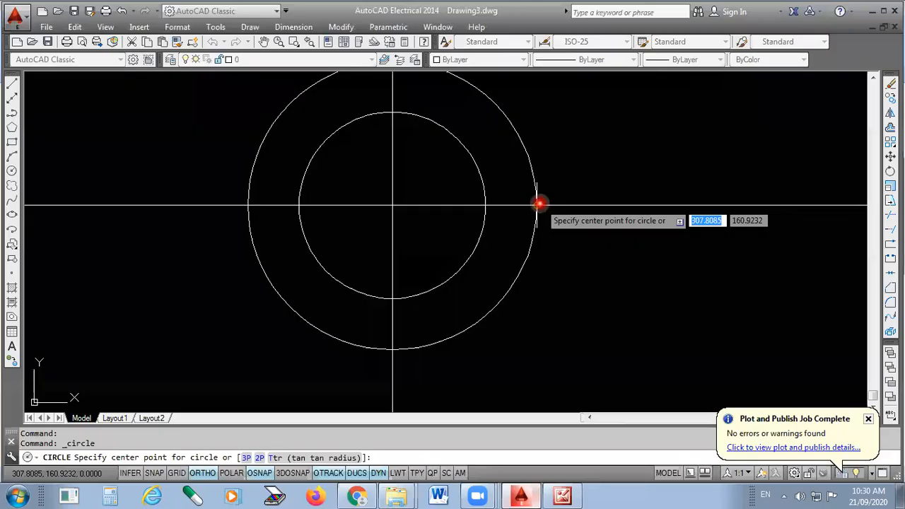
click(538, 204)
text(d)
key(Return)
text(8)
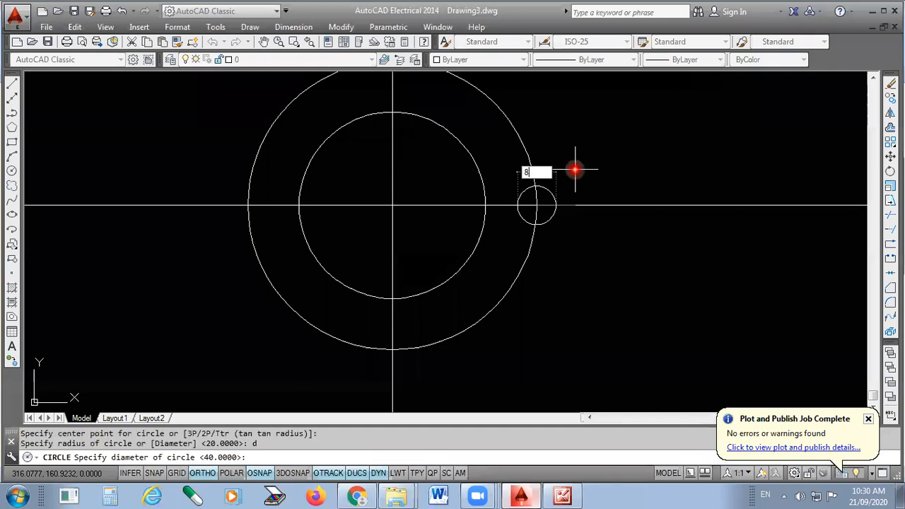
key(Return)
Draw a concentric circle of 8 mm radius around the 8 mm hole and check it against the Cover sketch.
key(Return)
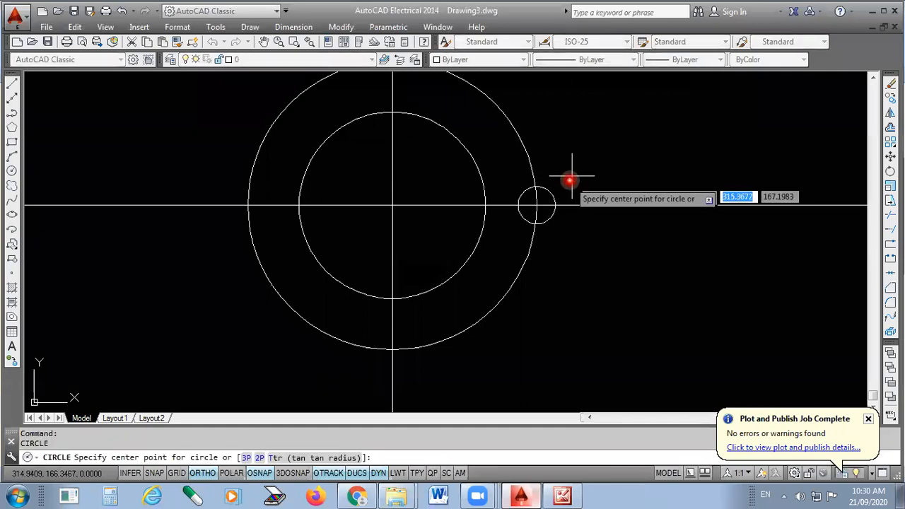
click(535, 205)
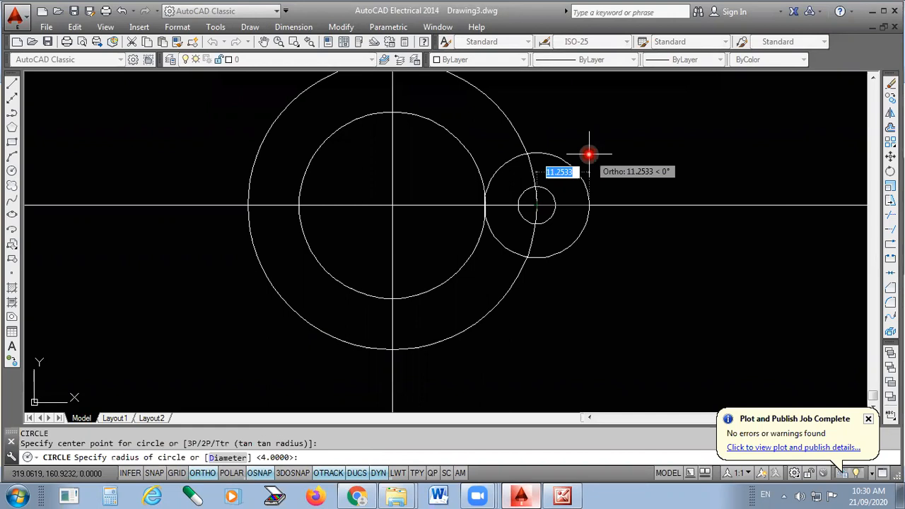
text(8)
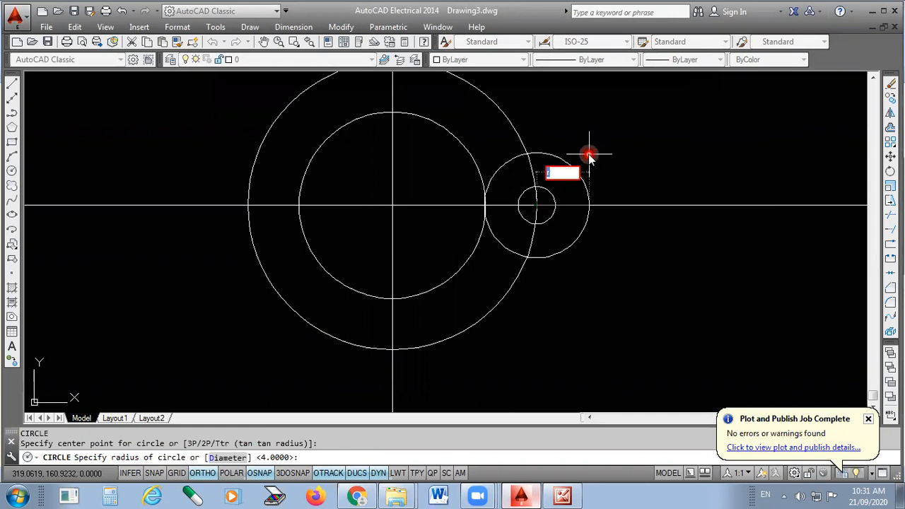
key(Return)
scroll(445, 284, down, 1)
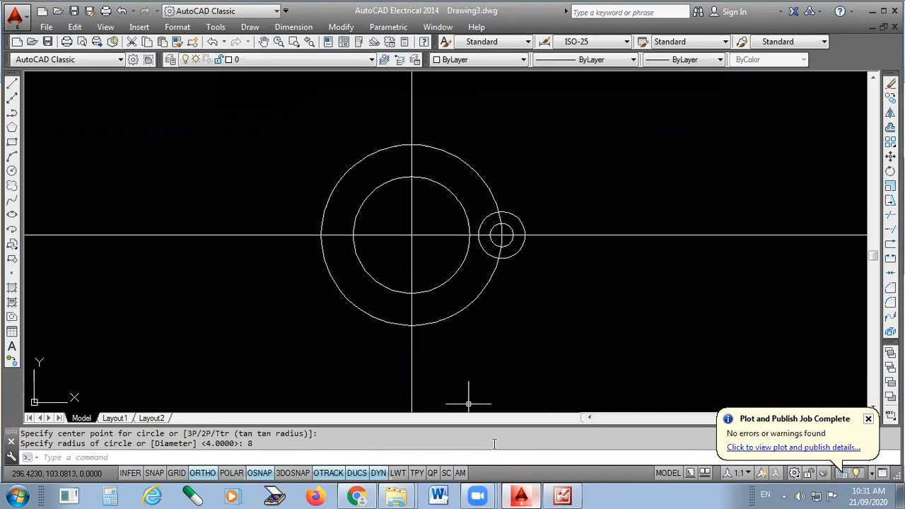
key(alt+Tab)
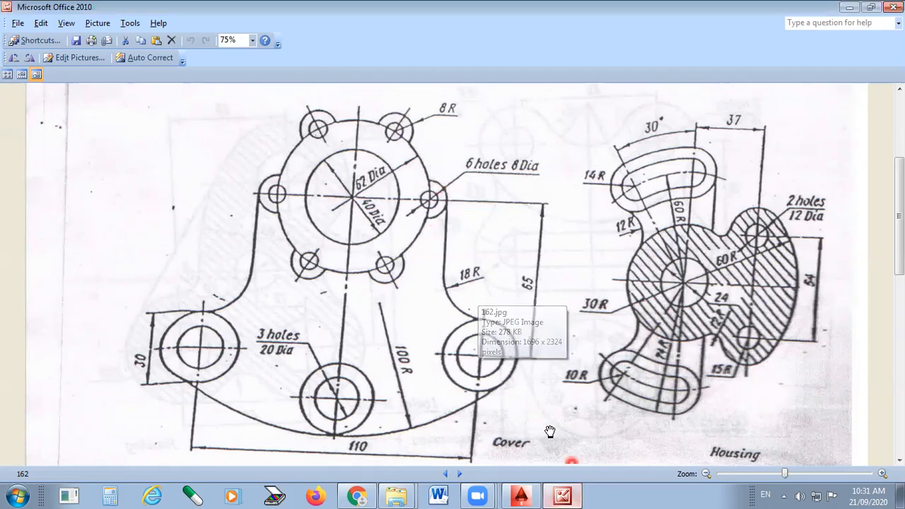
key(alt+Tab)
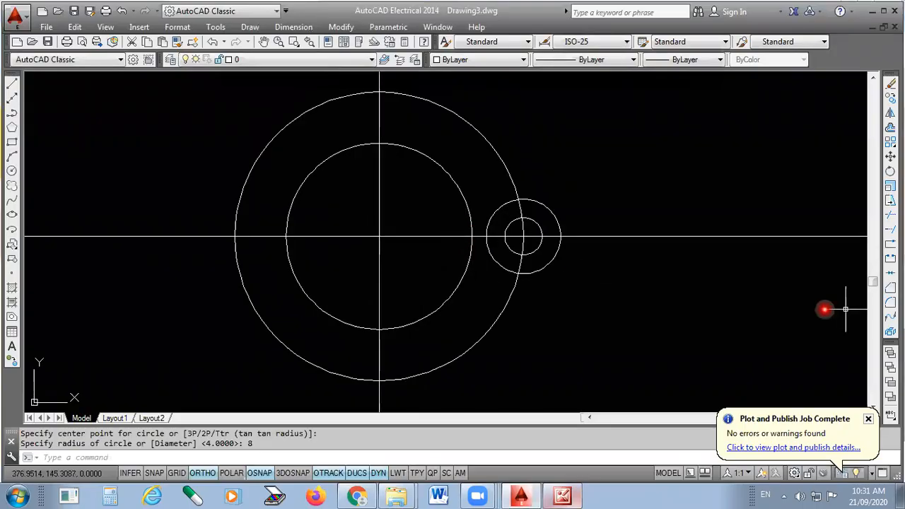
Trim away the part of the 8 mm radius circle that lies inside the 62 mm circle.
click(890, 215)
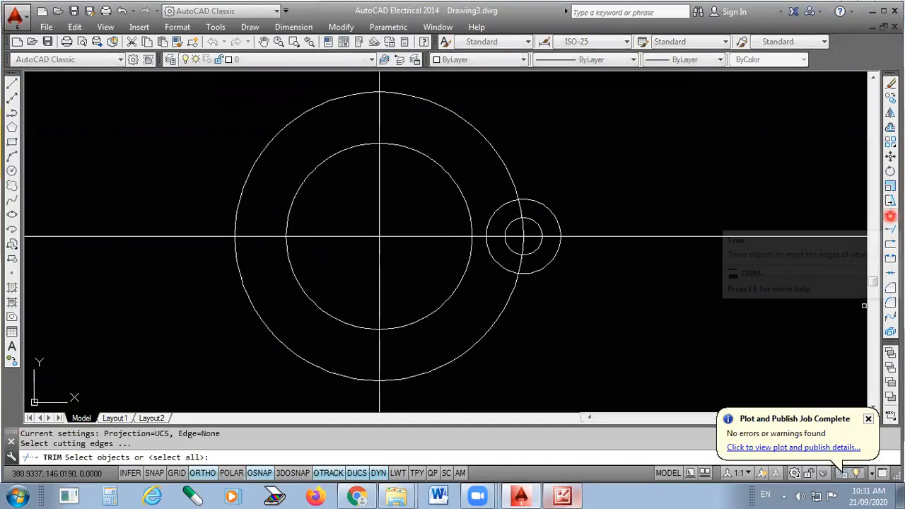
key(Return)
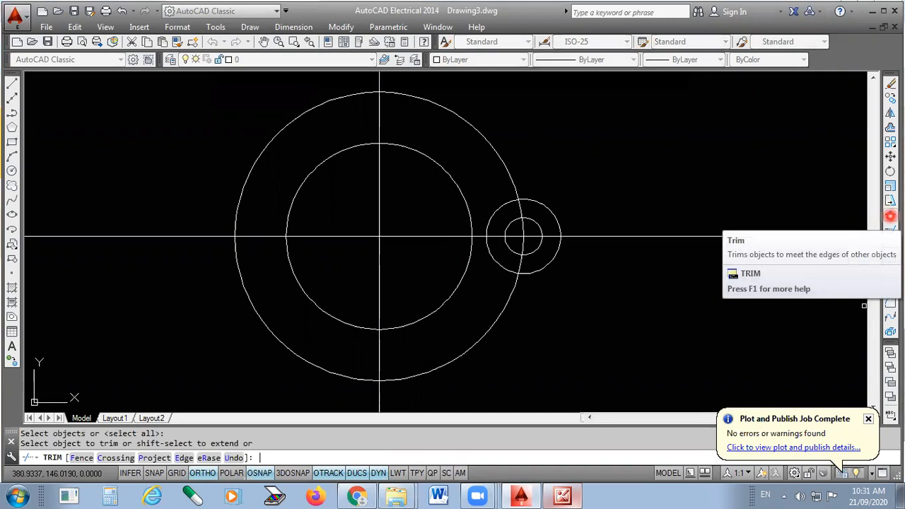
click(494, 262)
click(501, 263)
key(Escape)
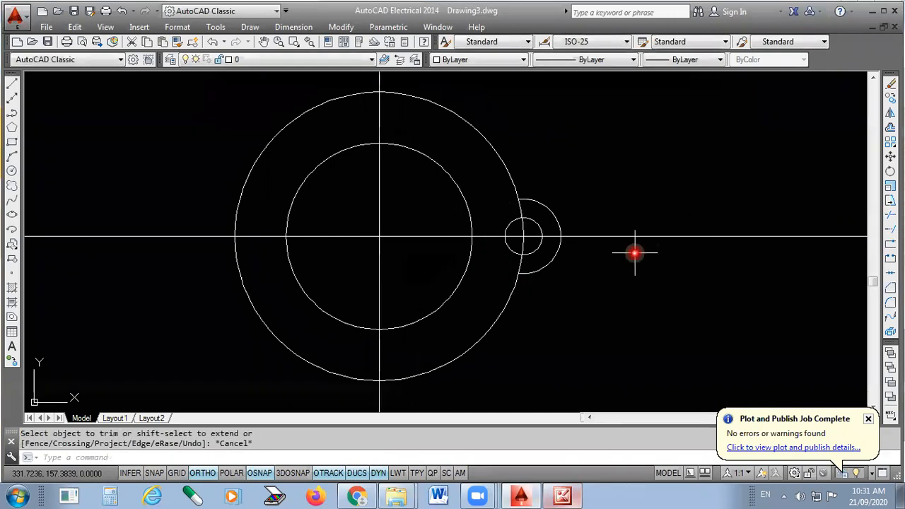
scroll(566, 310, down, 2)
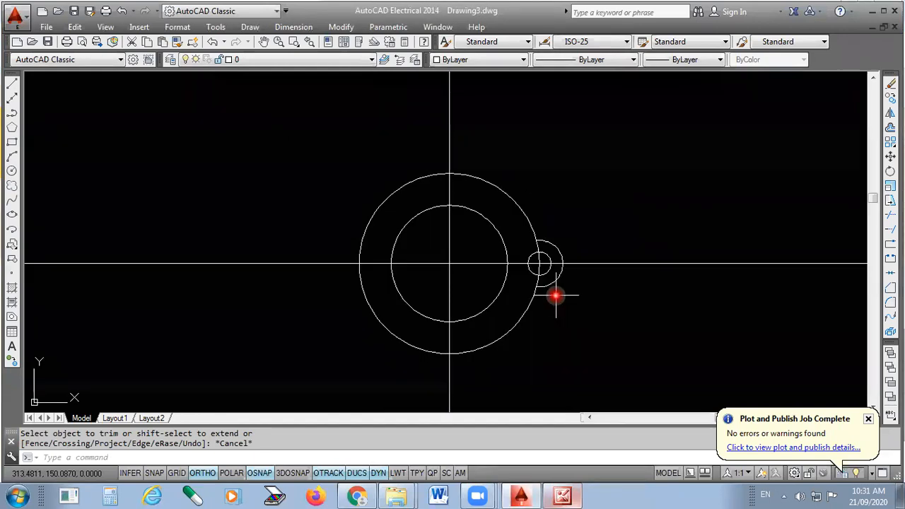
scroll(544, 263, up, 2)
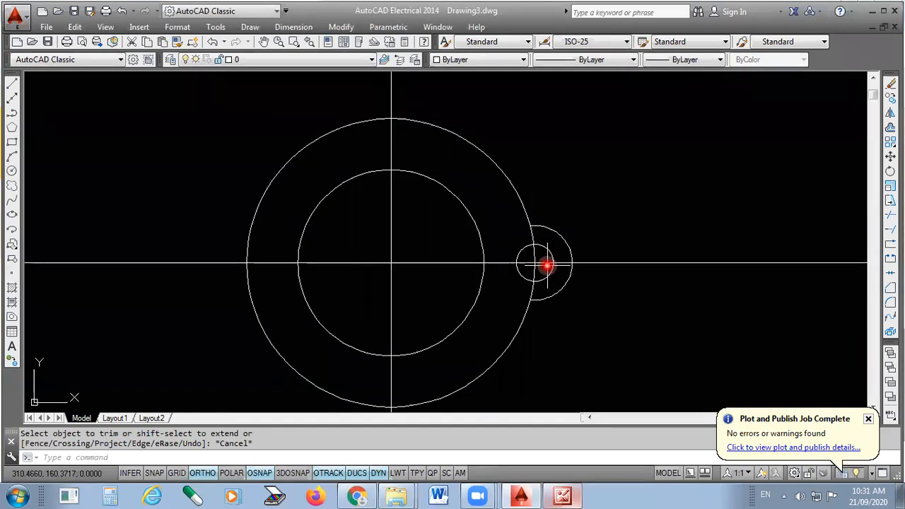
click(303, 144)
click(303, 146)
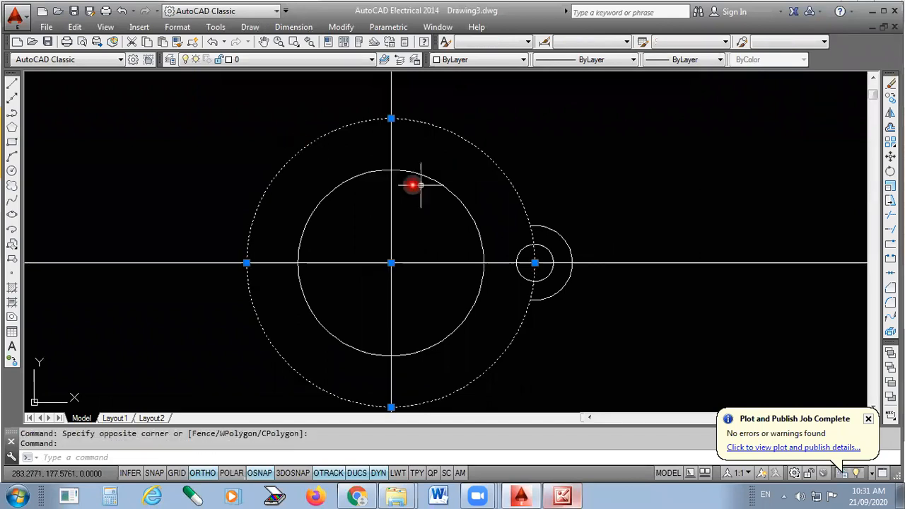
scroll(530, 163, down, 2)
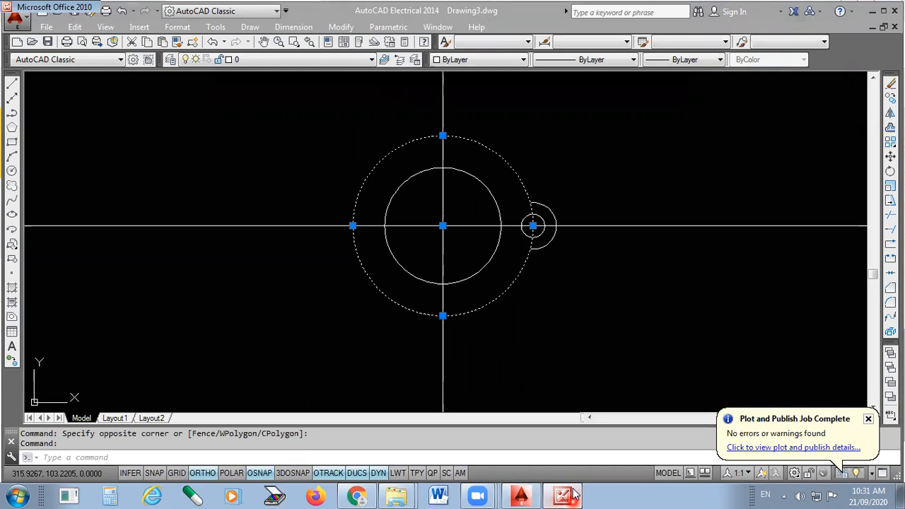
key(Escape)
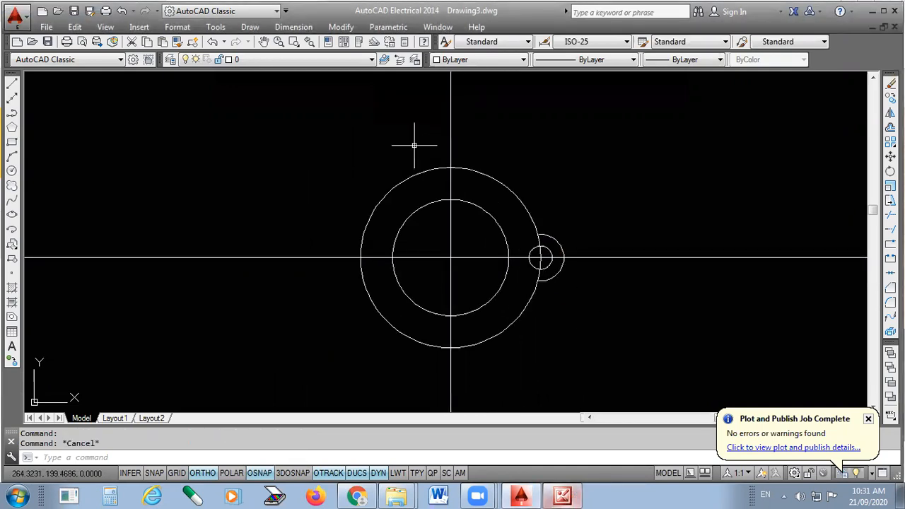
click(346, 29)
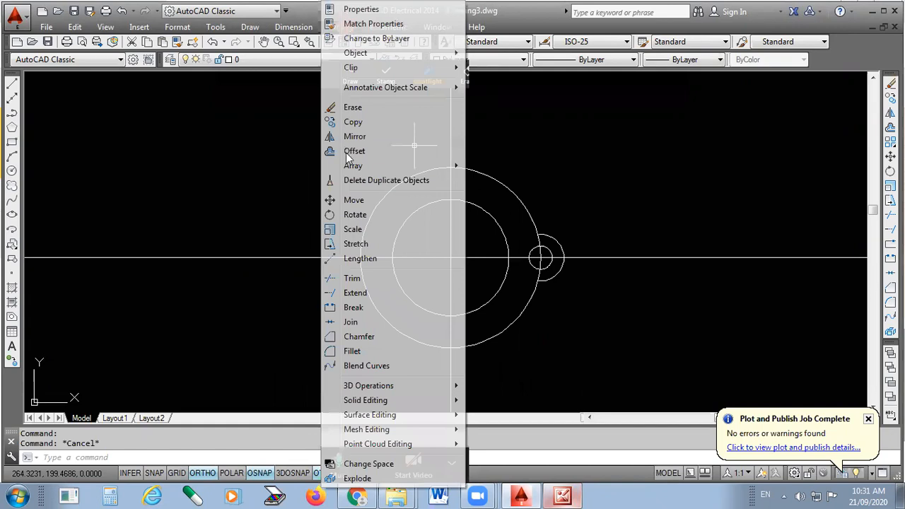
click(365, 170)
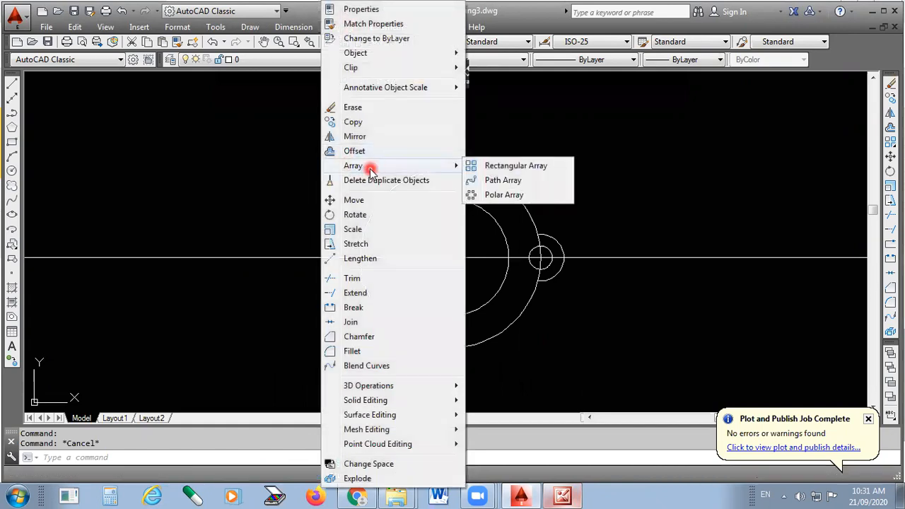
click(612, 150)
Create a polar array of the 8 mm hole and its outer arc about the centre-line intersection, with 6 items over 360 degrees.
click(346, 27)
click(412, 165)
click(498, 195)
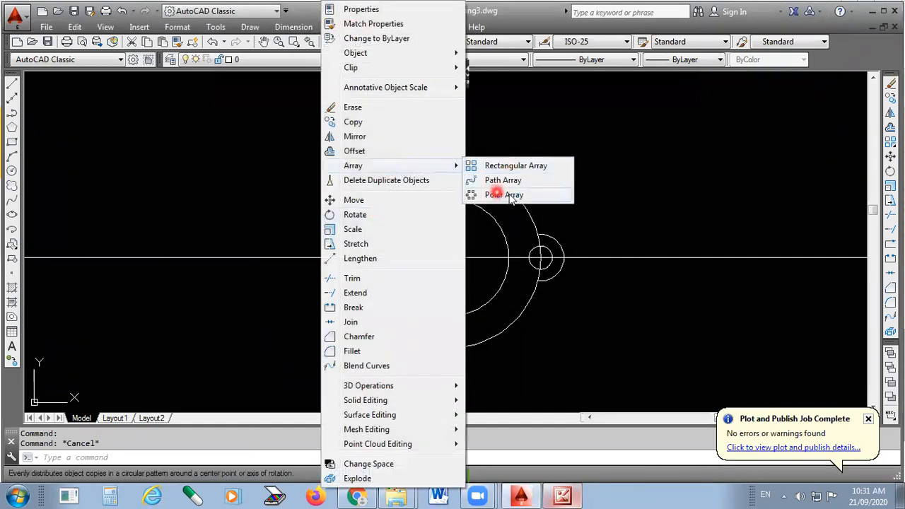
scroll(557, 285, up, 4)
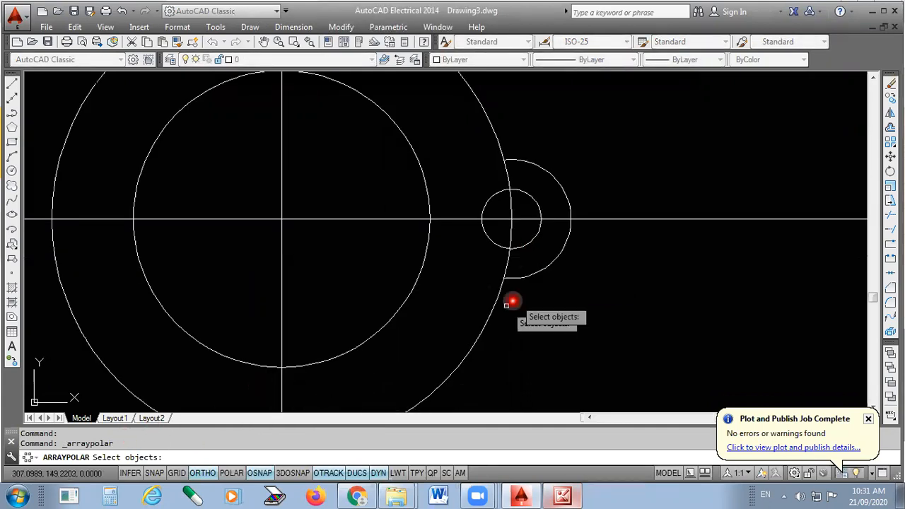
click(530, 244)
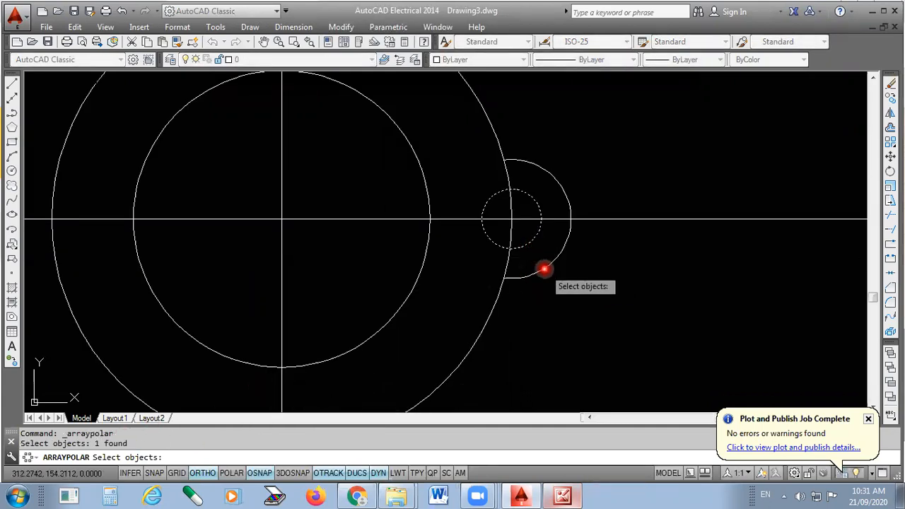
click(562, 249)
scroll(578, 263, down, 4)
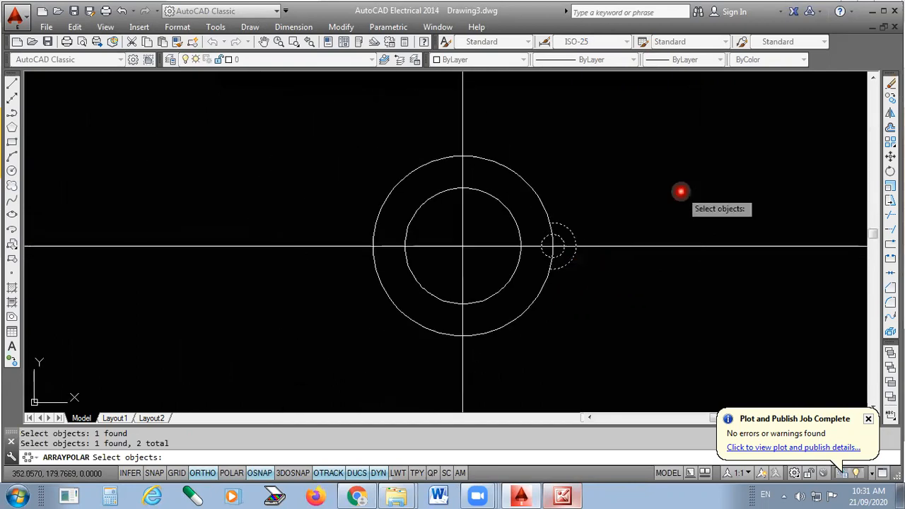
key(Return)
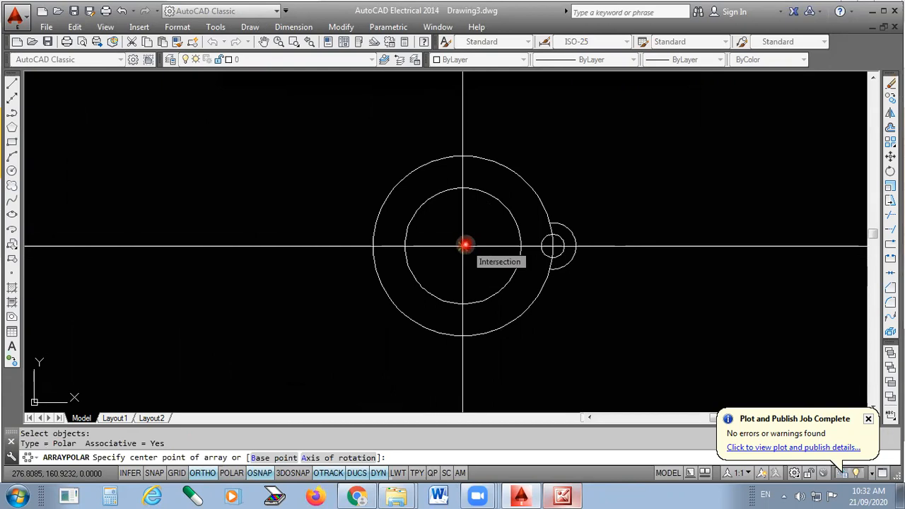
click(463, 246)
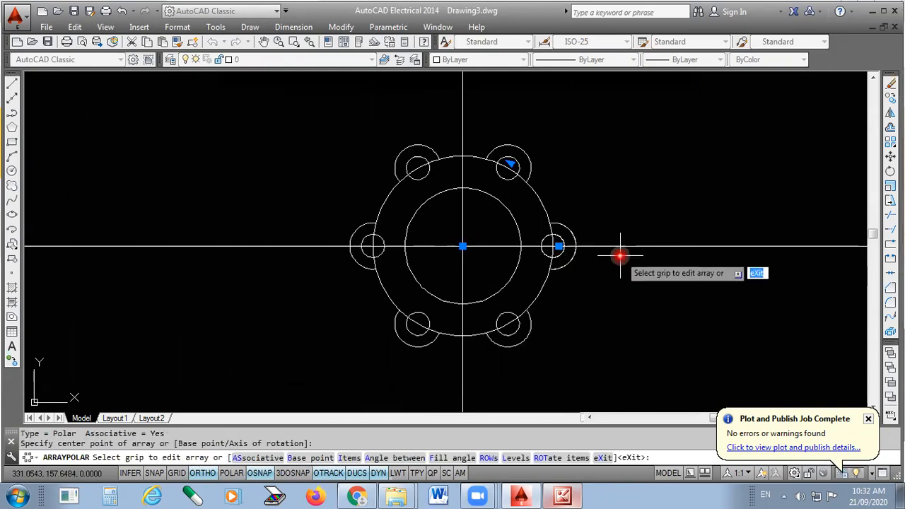
key(Escape)
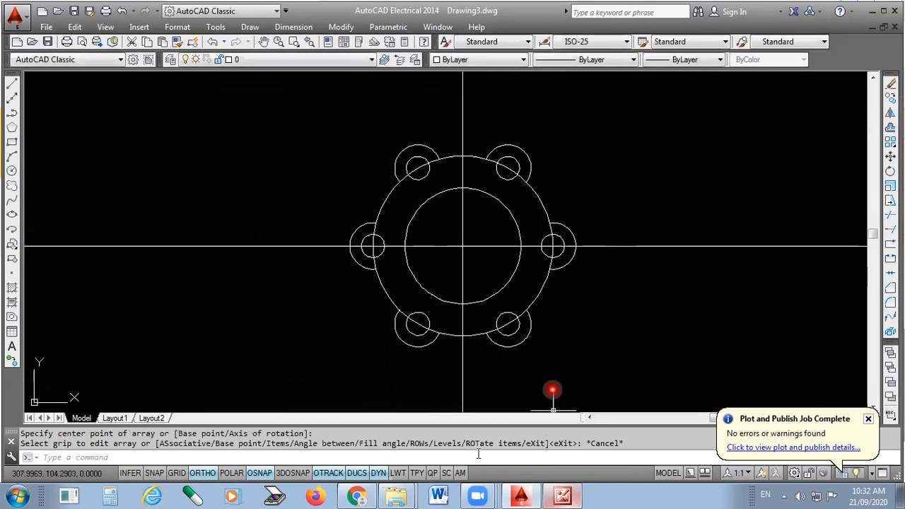
Set the polar array's number of items to 8 and check the Cover sketch again.
click(526, 340)
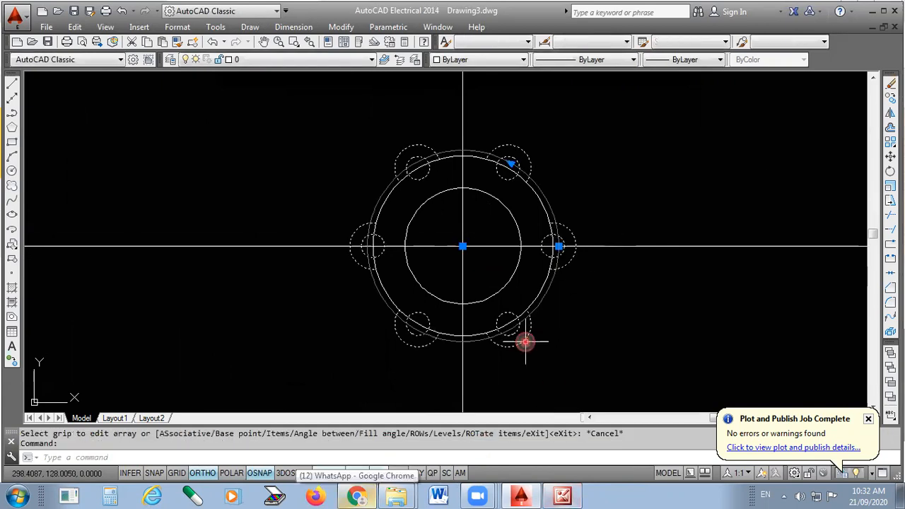
click(652, 225)
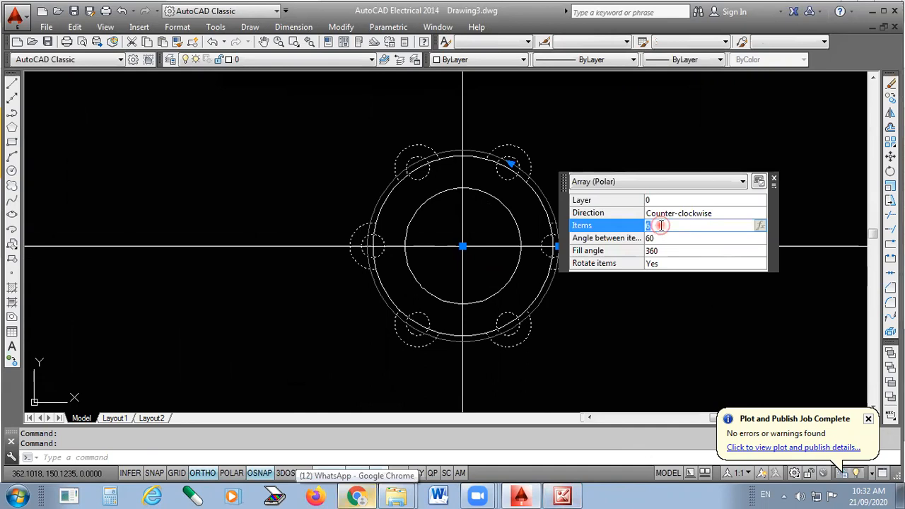
text(8)
key(Tab)
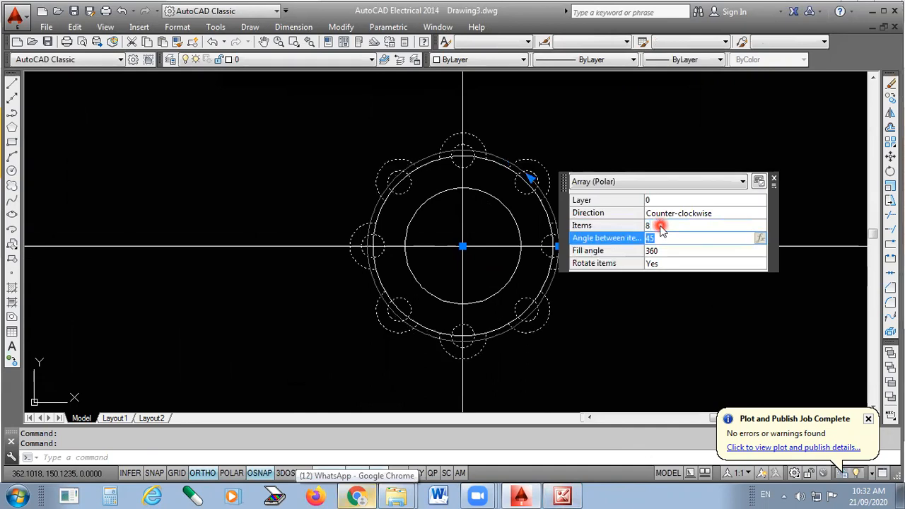
key(Escape)
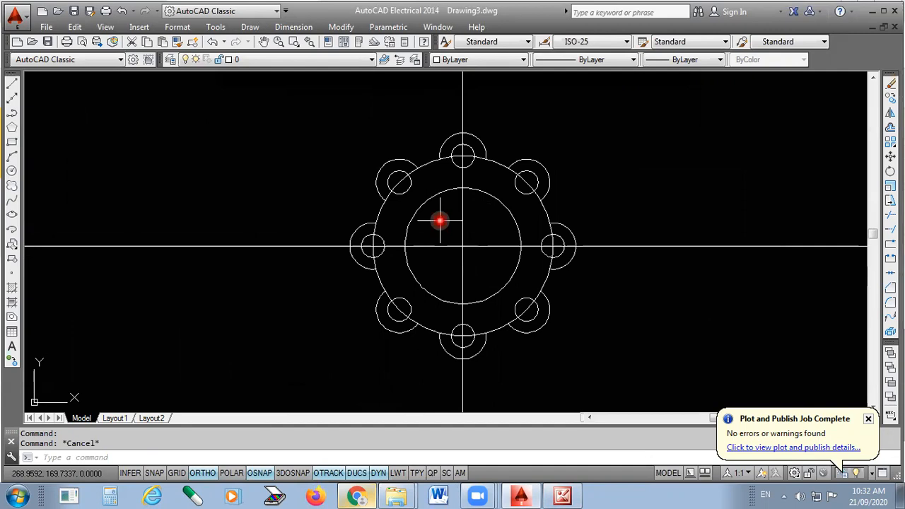
scroll(517, 227, down, 2)
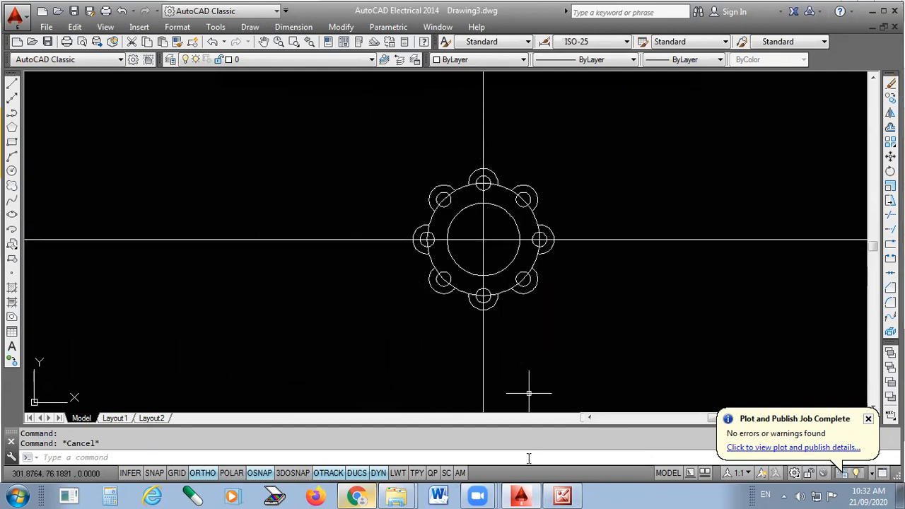
double_click(483, 280)
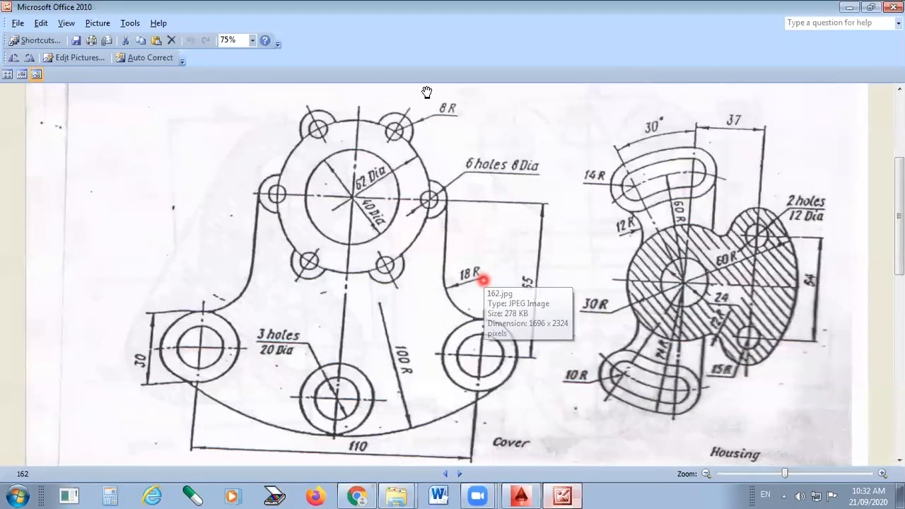
Examine the Cover sketch for the vertical distance between the large circle's centre line and the lower side holes' centre line.
scroll(431, 95, down, 1)
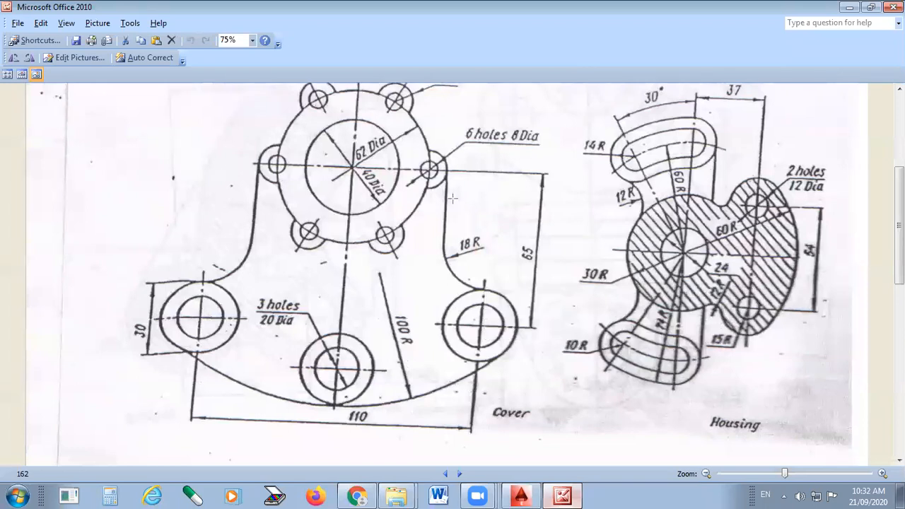
drag(203, 162, 616, 176)
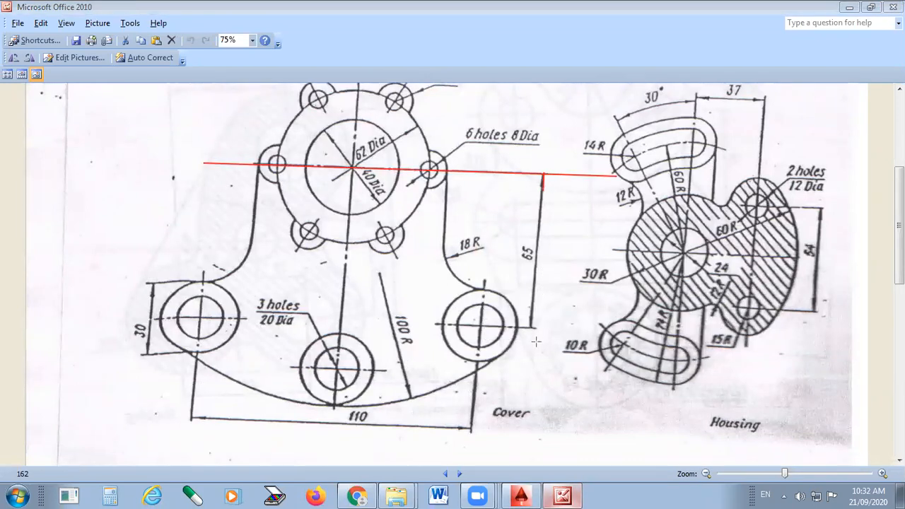
drag(533, 333, 534, 331)
drag(117, 322, 650, 330)
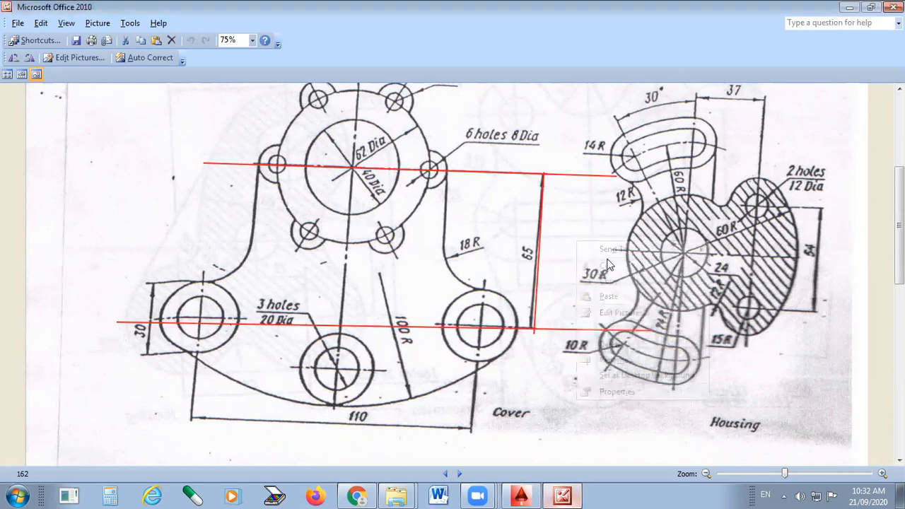
right_click(575, 241)
click(575, 227)
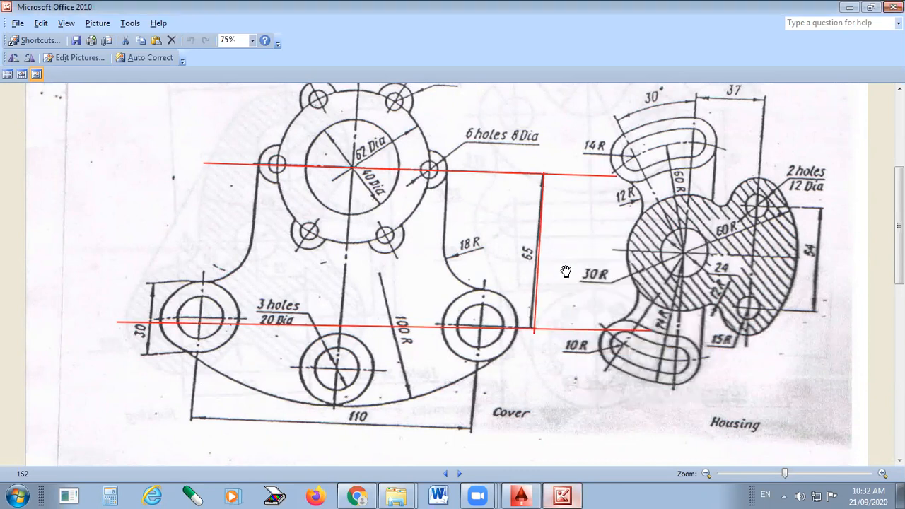
right_click(566, 272)
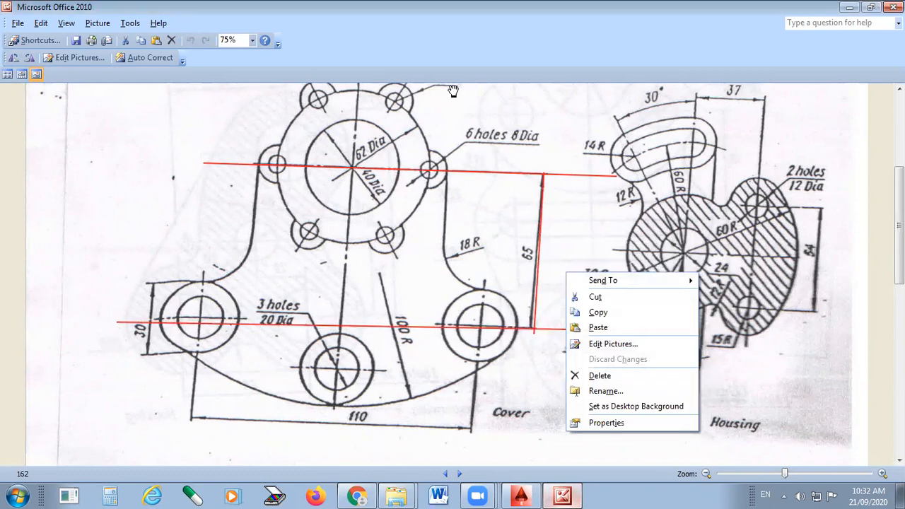
click(576, 311)
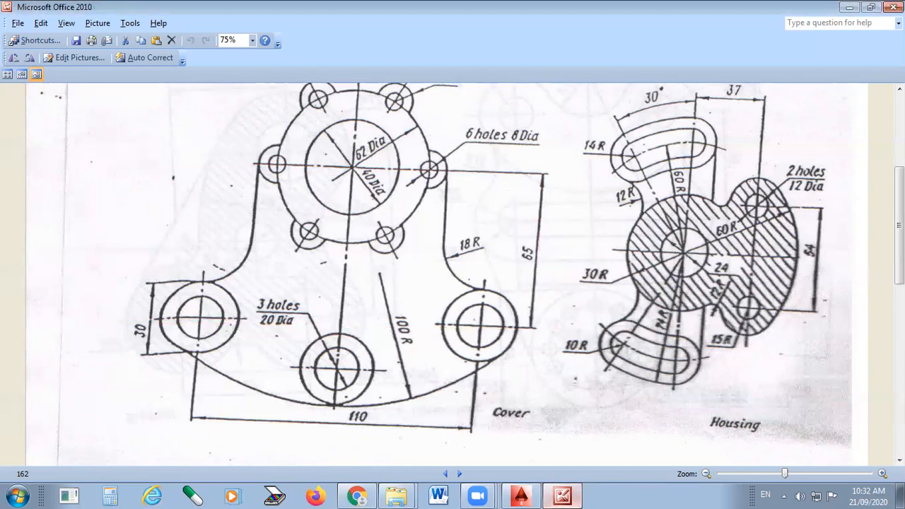
Return to the AutoCAD drawing and set the polar array's number of items to 6.
click(562, 495)
click(535, 289)
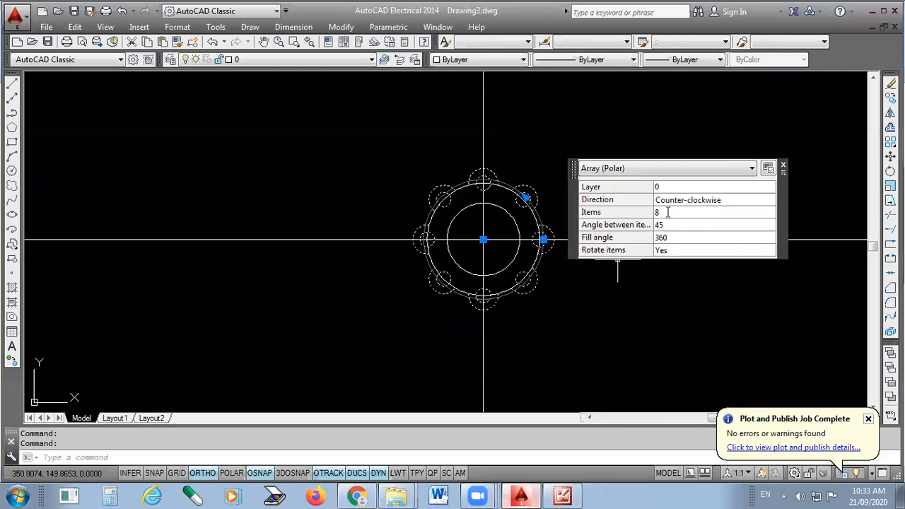
click(667, 212)
text(6)
key(Return)
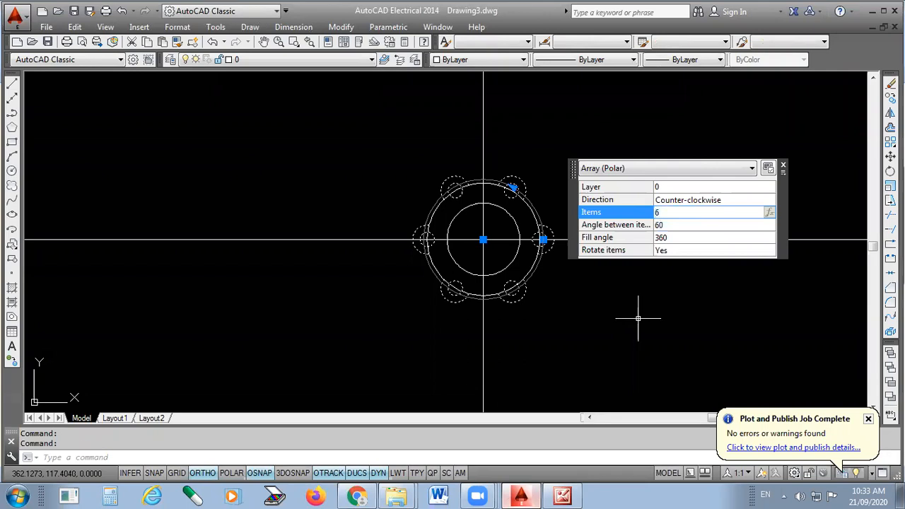
key(Escape)
scroll(472, 202, down, 1)
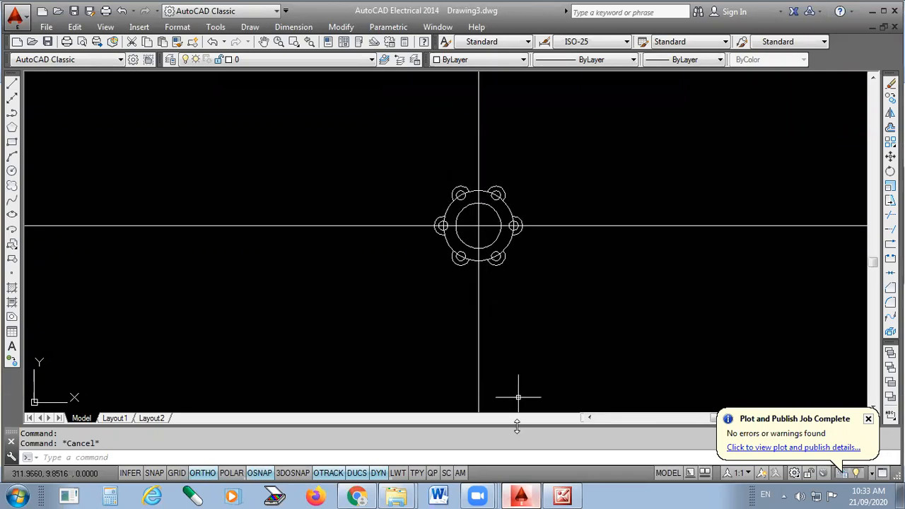
Check the Cover sketch, then offset the horizontal centre line 65 mm downward.
key(alt+Tab)
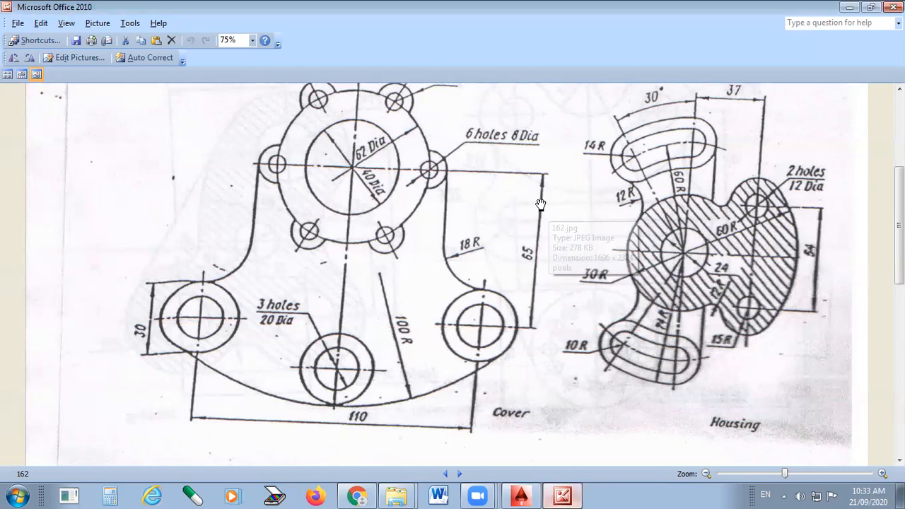
key(alt+Tab)
click(890, 128)
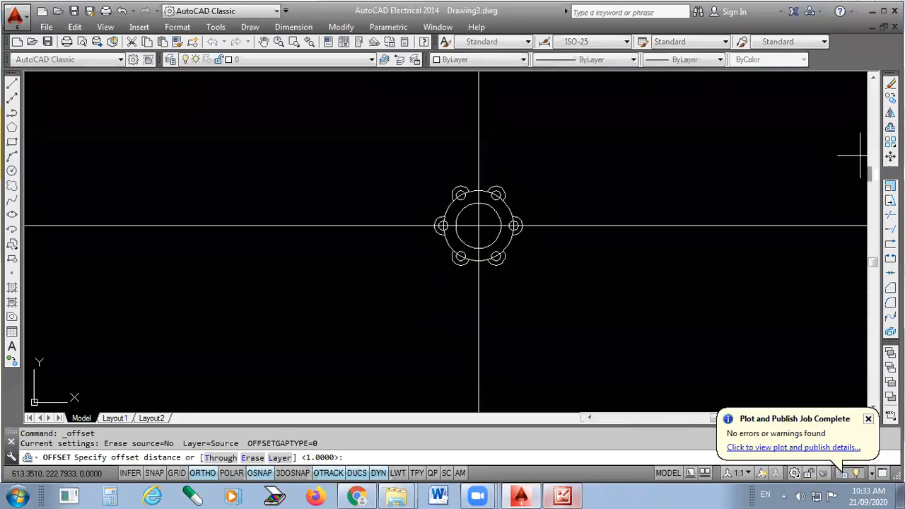
text(65)
key(Return)
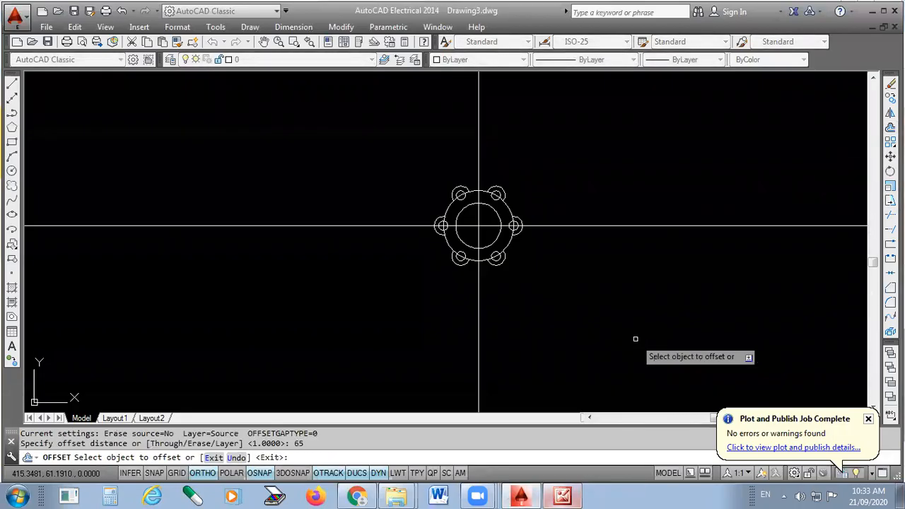
click(605, 227)
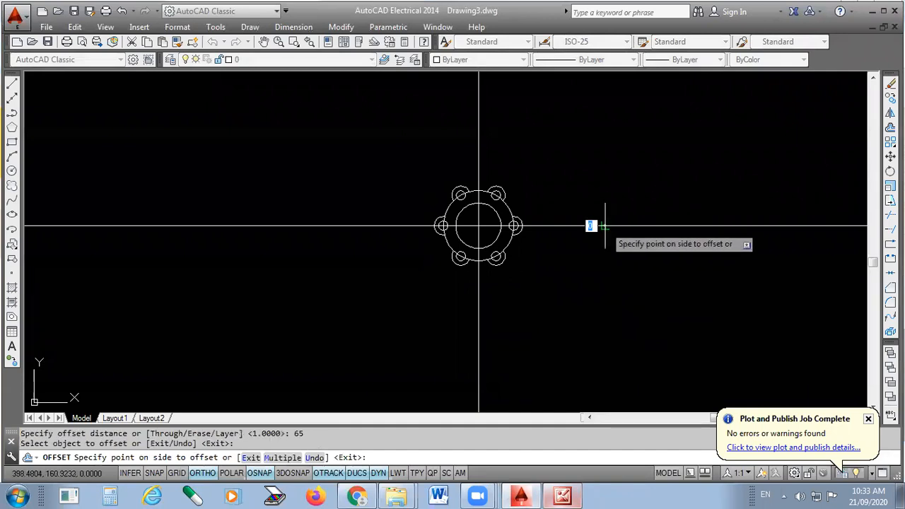
click(598, 328)
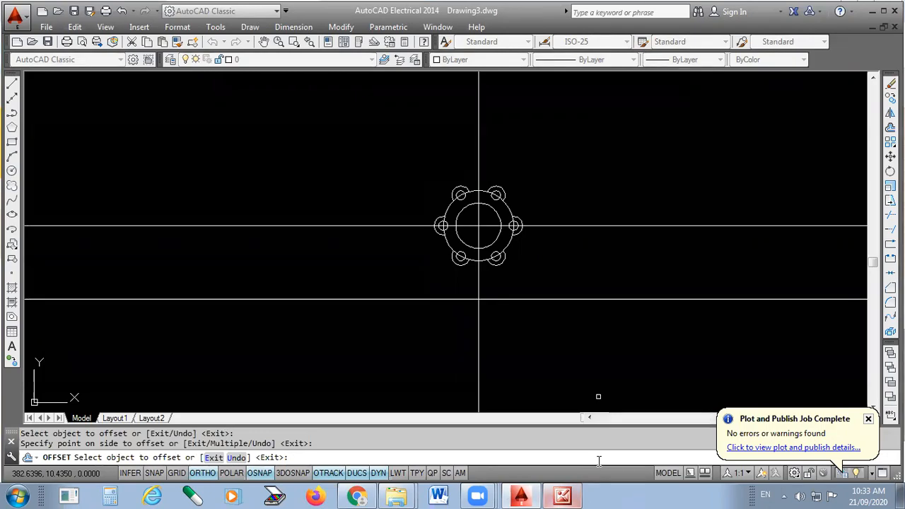
Check the lower holes' spacing in the Cover sketch and offset the vertical centre line 55 mm to both sides.
key(alt+Tab)
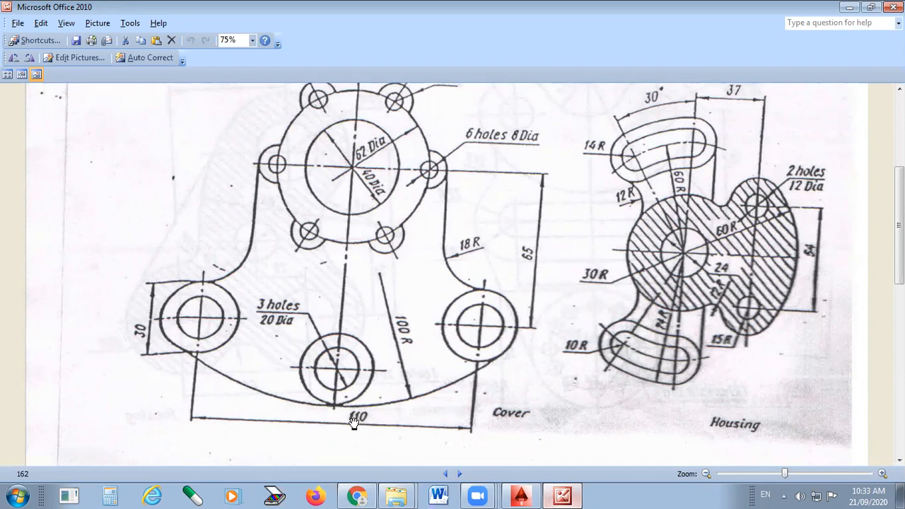
click(520, 496)
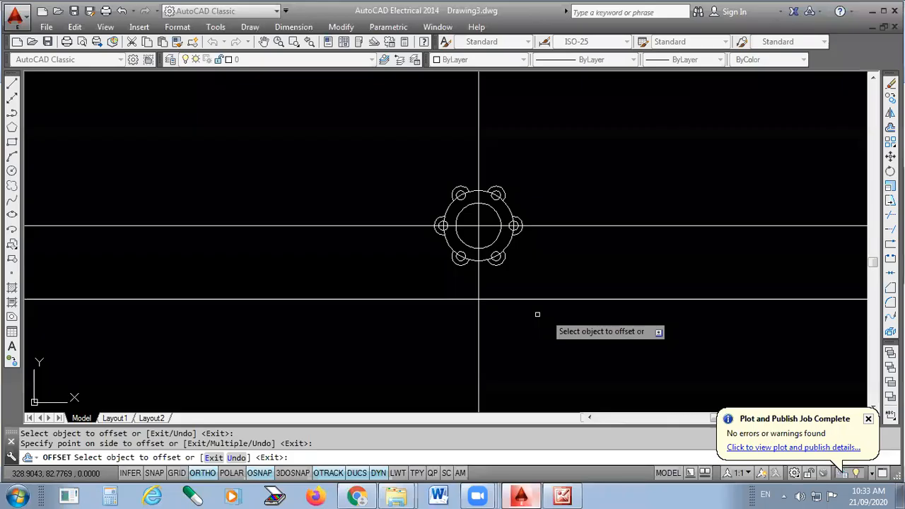
key(Return)
key(Return)
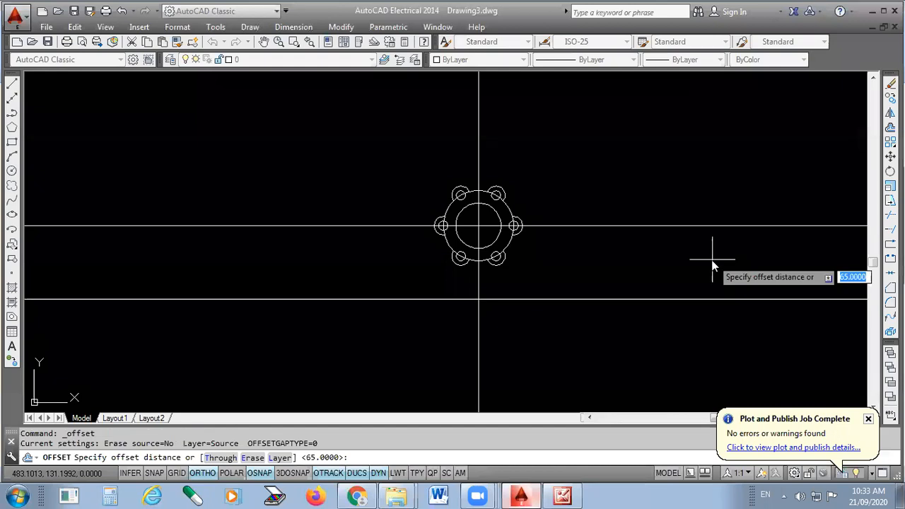
text(55)
key(Return)
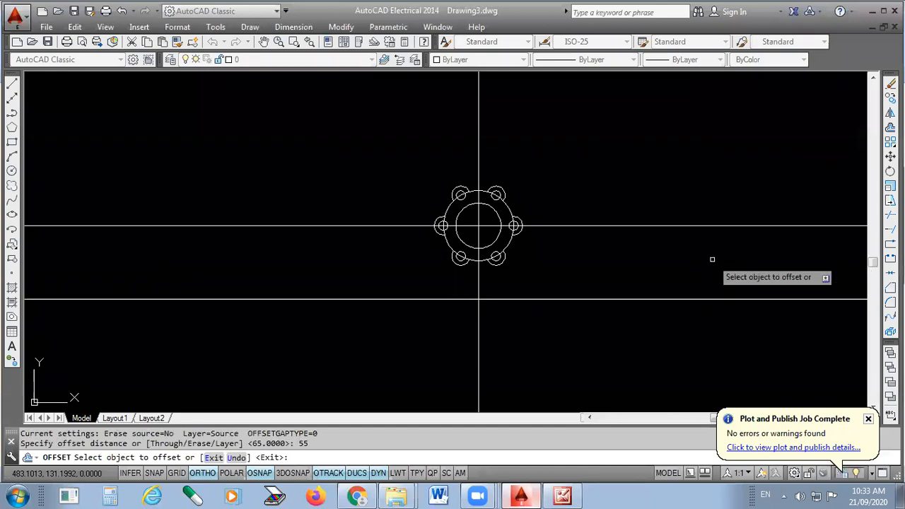
scroll(481, 302, up, 2)
click(475, 330)
click(473, 330)
click(475, 311)
click(374, 357)
key(Return)
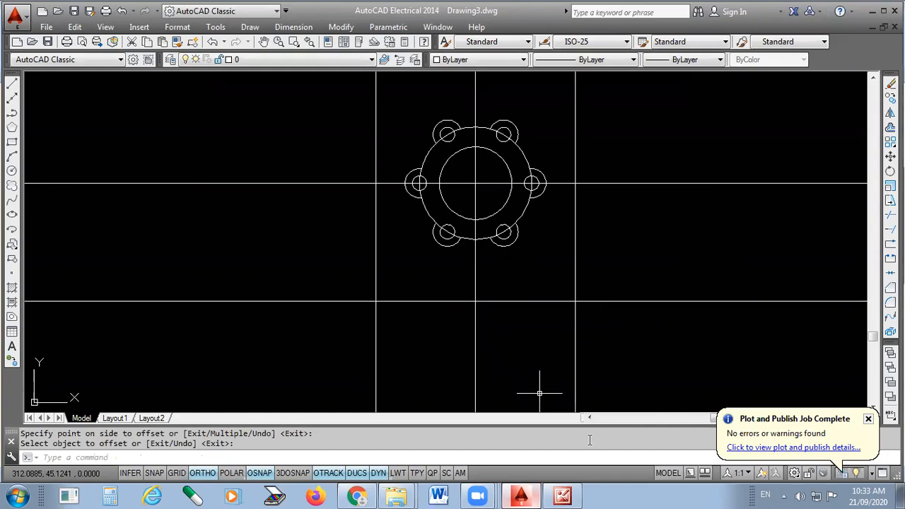
Check the boss size in the Cover sketch and draw a 30 mm diameter circle at the lower-left centre-line intersection.
key(alt+Tab)
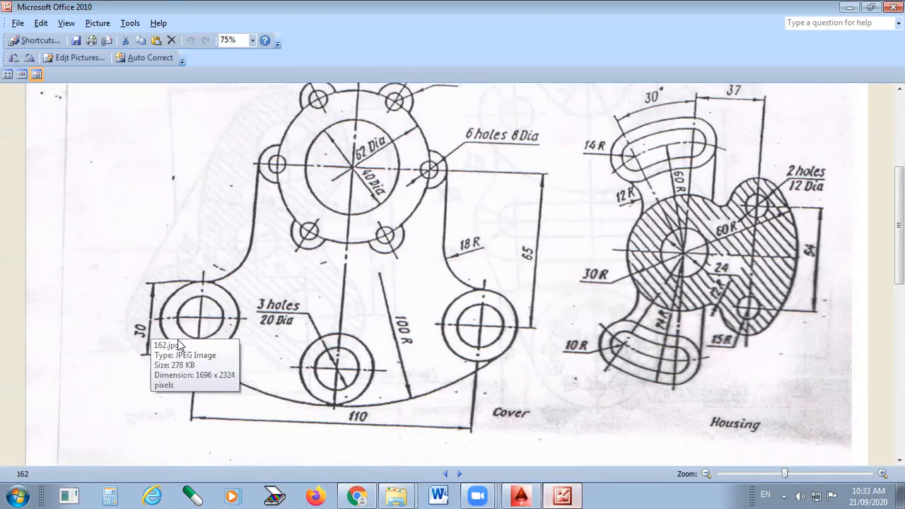
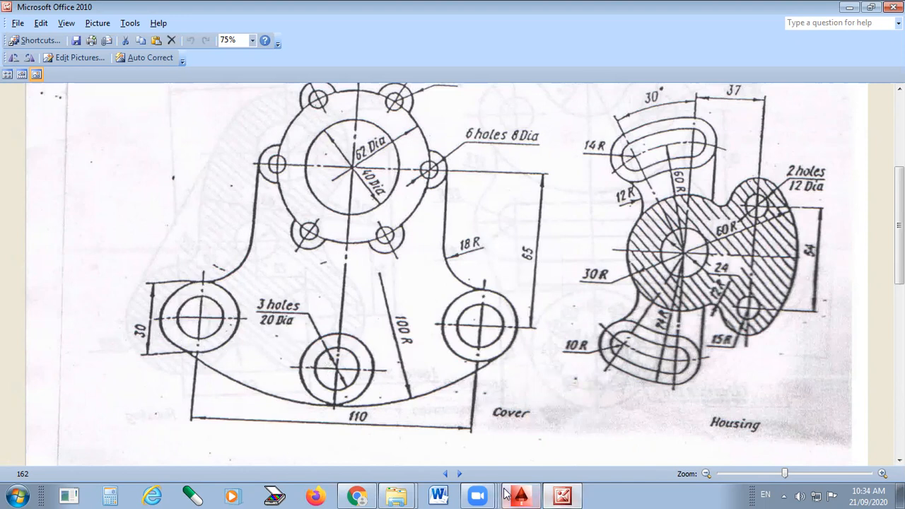
click(535, 492)
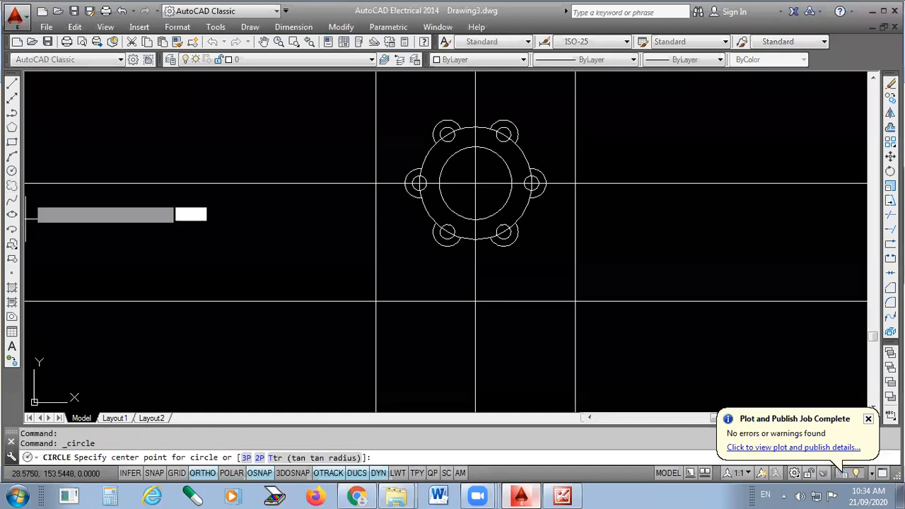
click(11, 171)
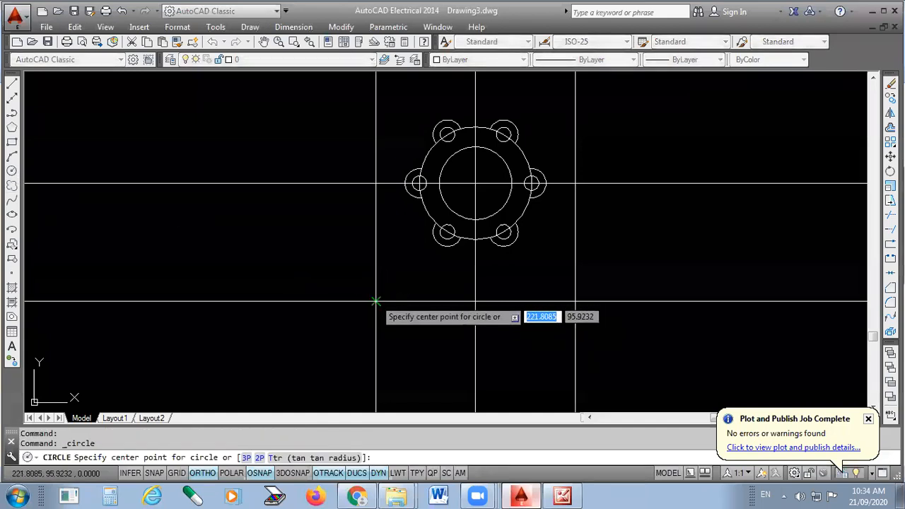
click(376, 301)
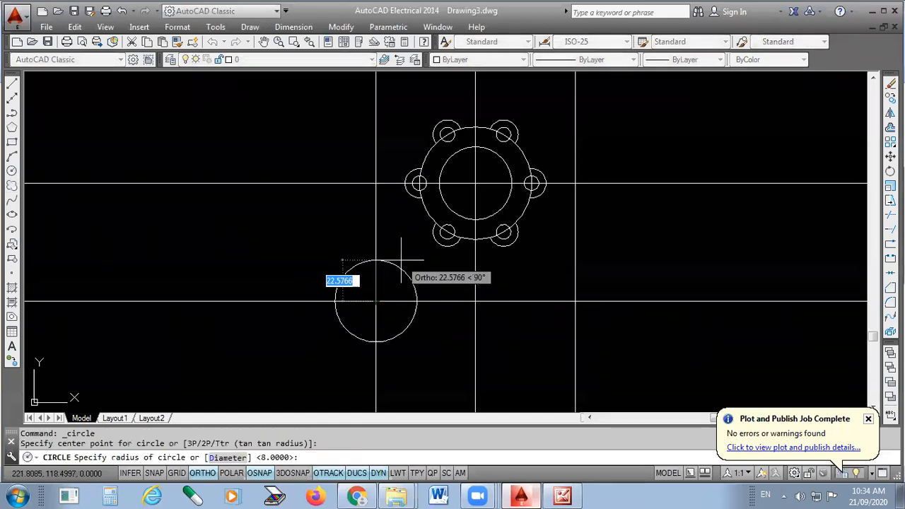
text(d)
key(Return)
text(20)
key(Return)
key(Return)
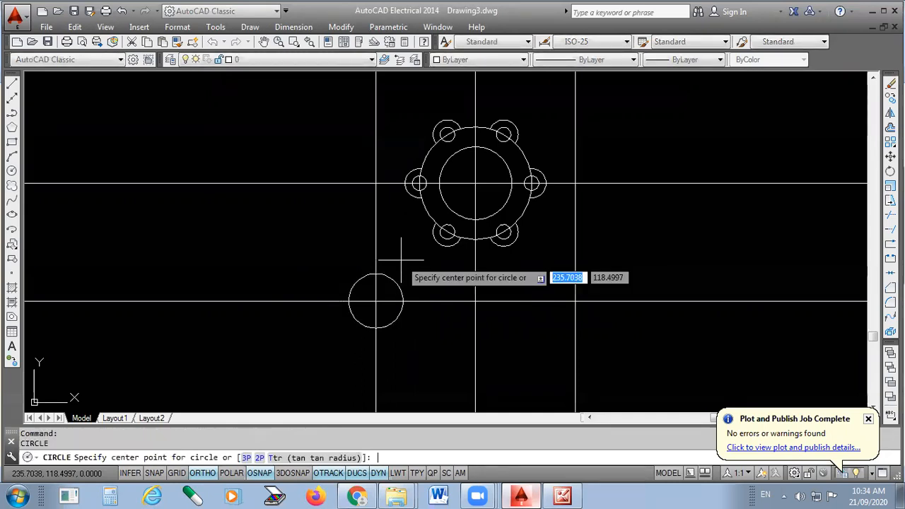
Draw a concentric 20 mm diameter circle inside the 30 mm circle at the lower-left intersection.
scroll(375, 299, up, 2)
click(376, 297)
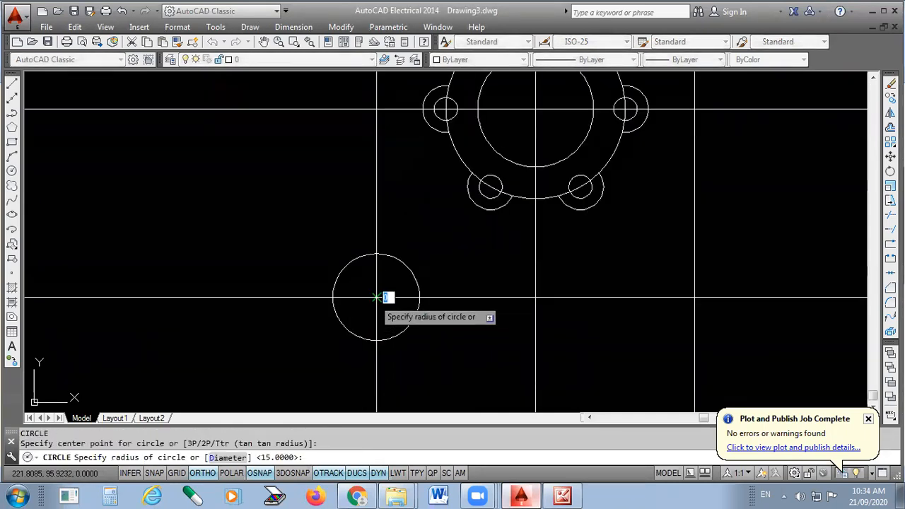
text(d)
key(Return)
text(20)
key(Return)
scroll(330, 226, down, 3)
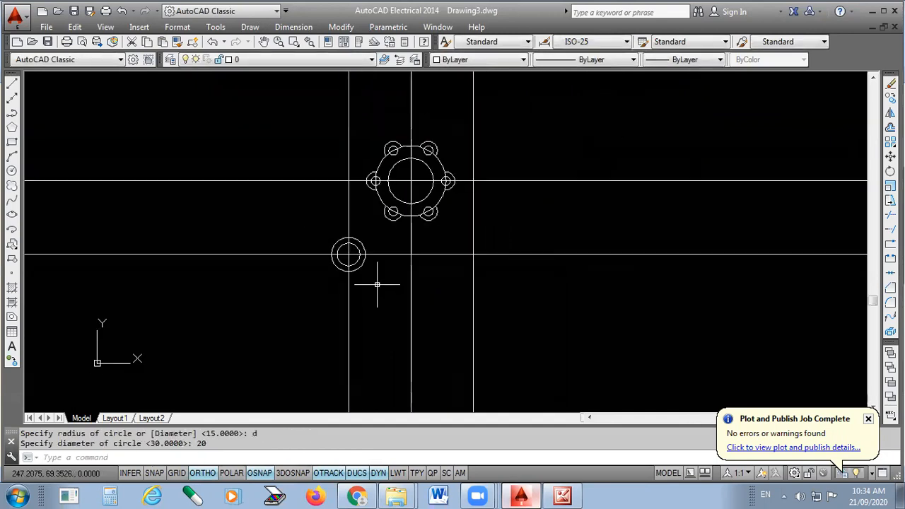
scroll(406, 424, up, 1)
Examine the Cover sketch for the centre and extent of the lower 100 mm radius arc.
click(563, 495)
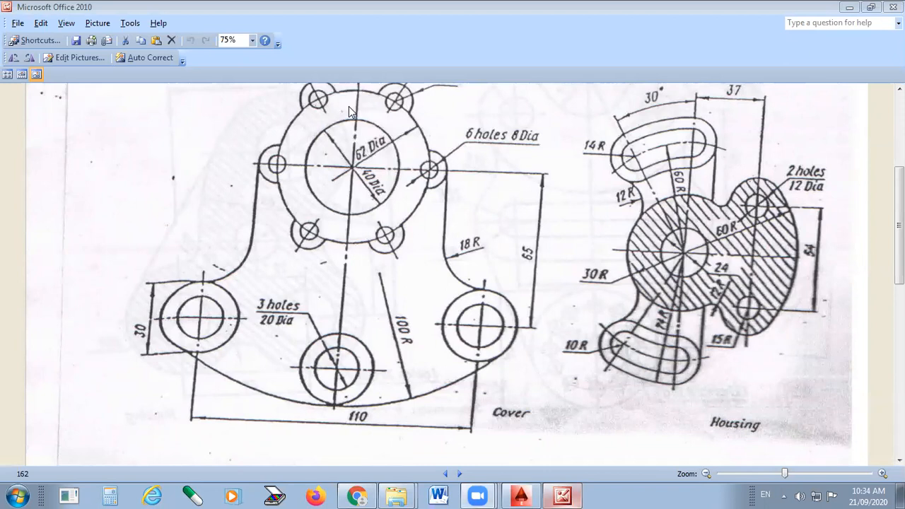
drag(410, 397, 350, 169)
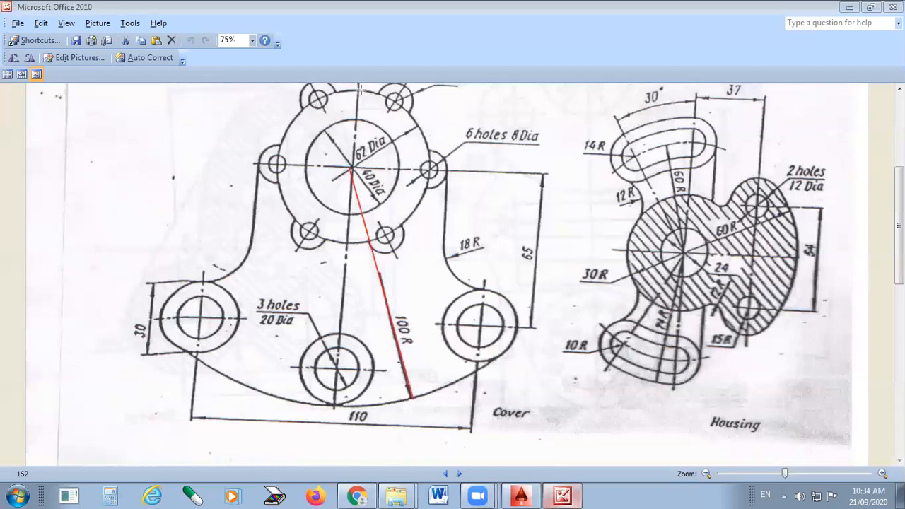
mouse_move(194, 346)
mouse_down()
mouse_move(284, 392)
mouse_move(524, 338)
mouse_up()
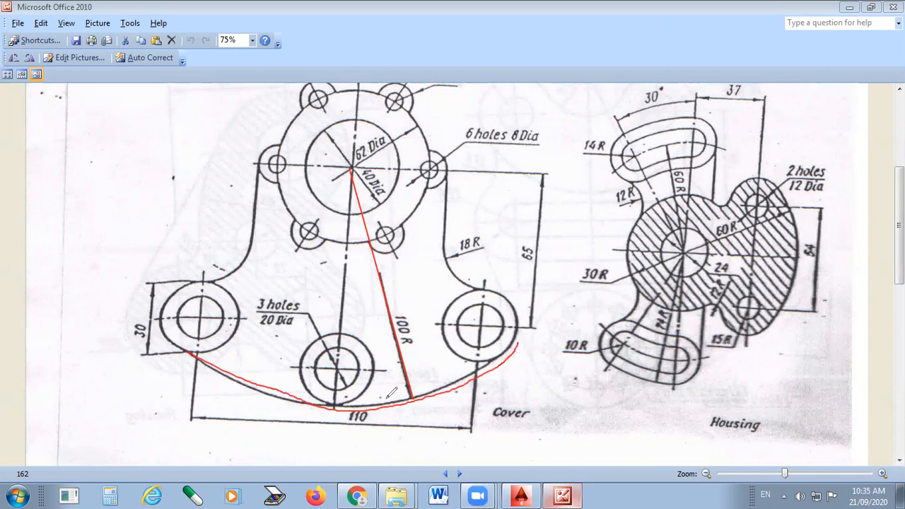
right_click(470, 269)
click(409, 88)
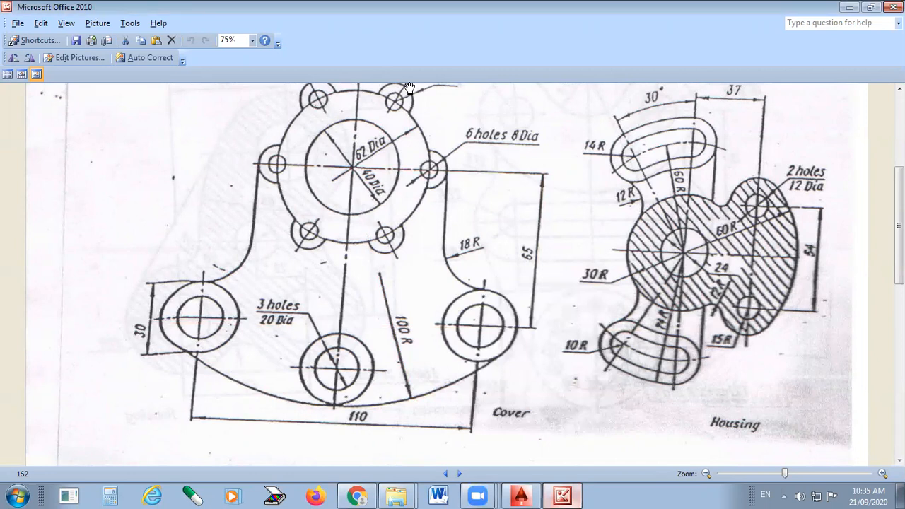
click(848, 7)
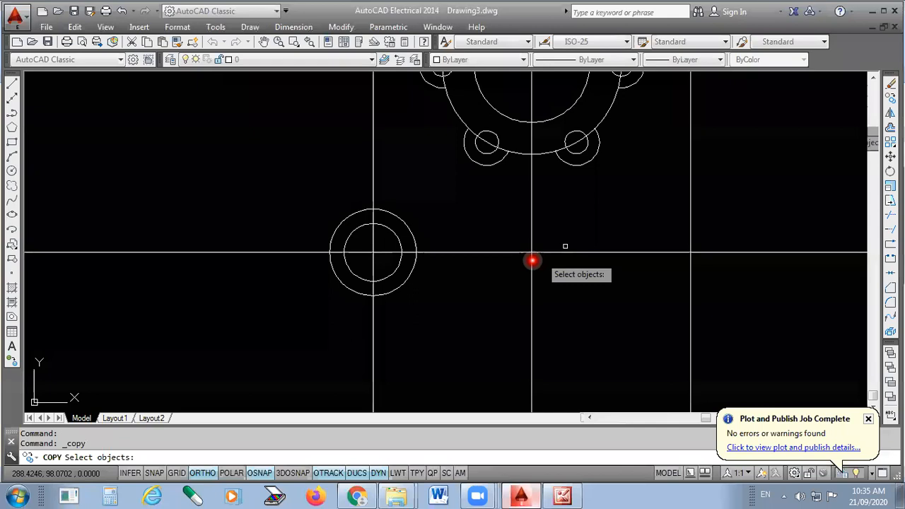
Copy the 30 mm and 20 mm concentric circles from the lower-left intersection to the lower-right centre-line intersection.
click(424, 228)
click(390, 244)
key(Return)
click(373, 251)
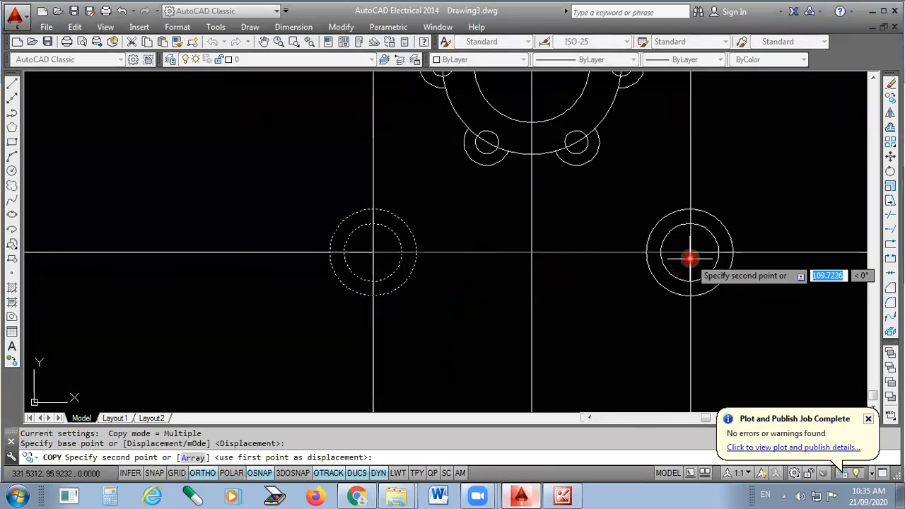
click(690, 253)
key(Return)
scroll(427, 258, down, 2)
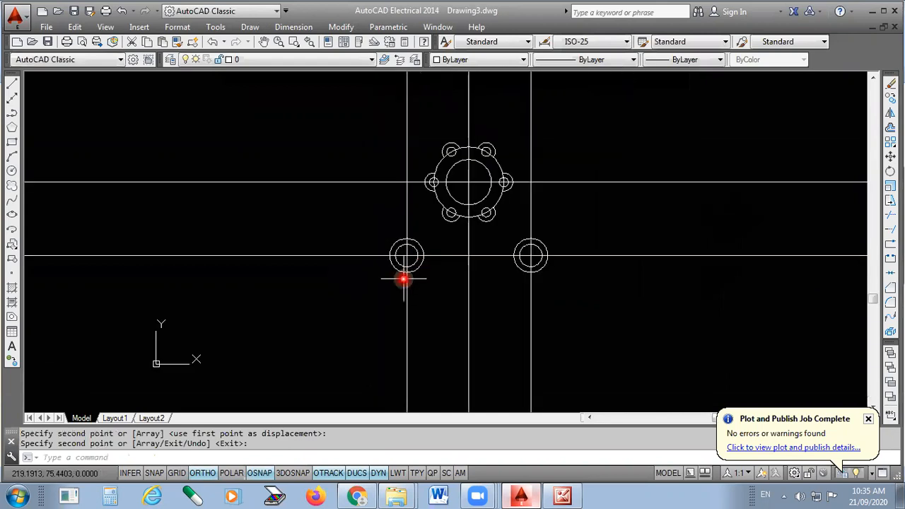
scroll(550, 241, up, 1)
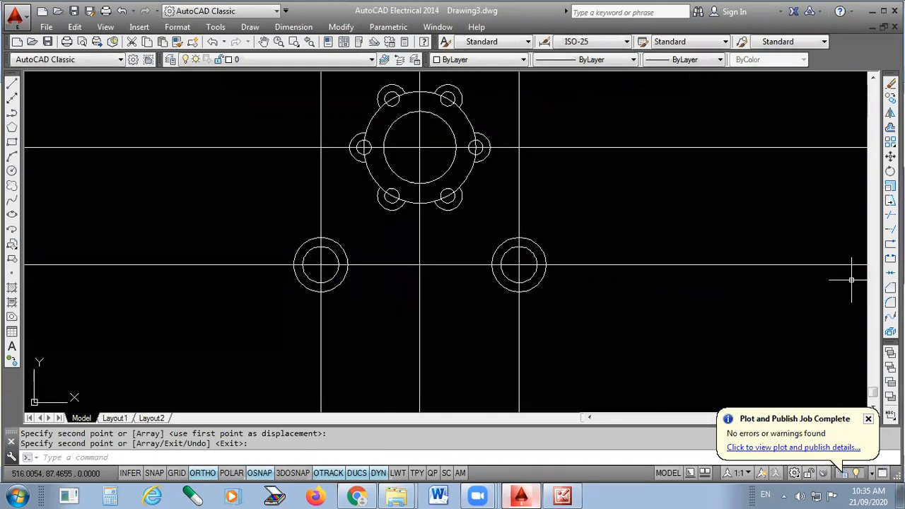
Draw a 100 mm radius circle tangent to the lower outer sides of the lower-left and lower-right 30 mm circles.
click(12, 172)
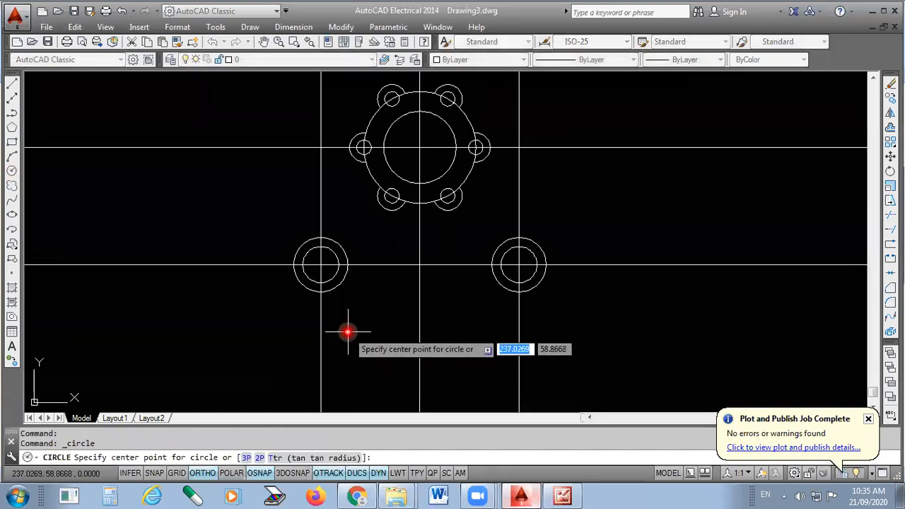
text(ttr)
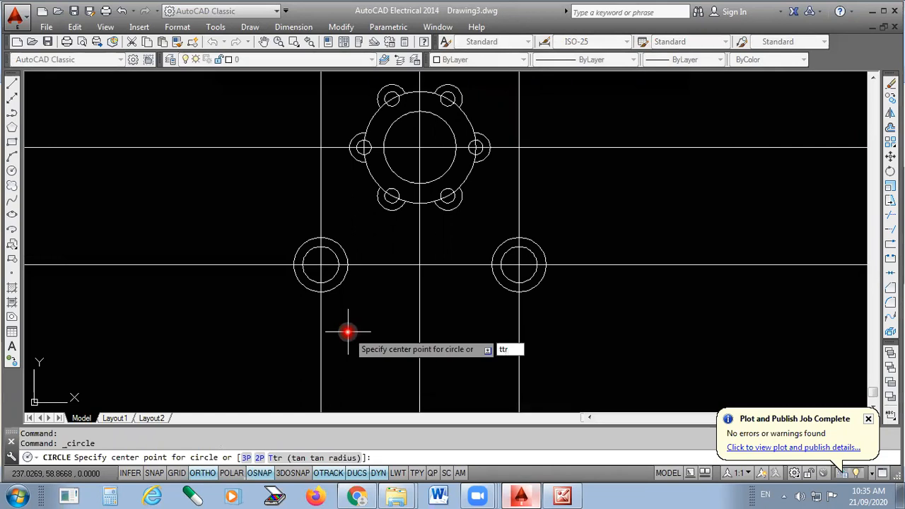
key(Return)
scroll(323, 293, up, 2)
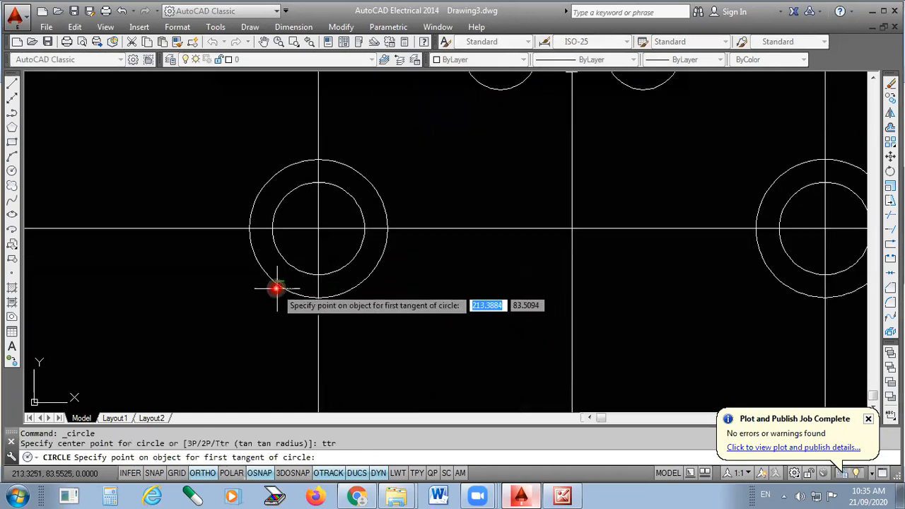
click(275, 289)
scroll(270, 290, down, 2)
scroll(640, 299, up, 2)
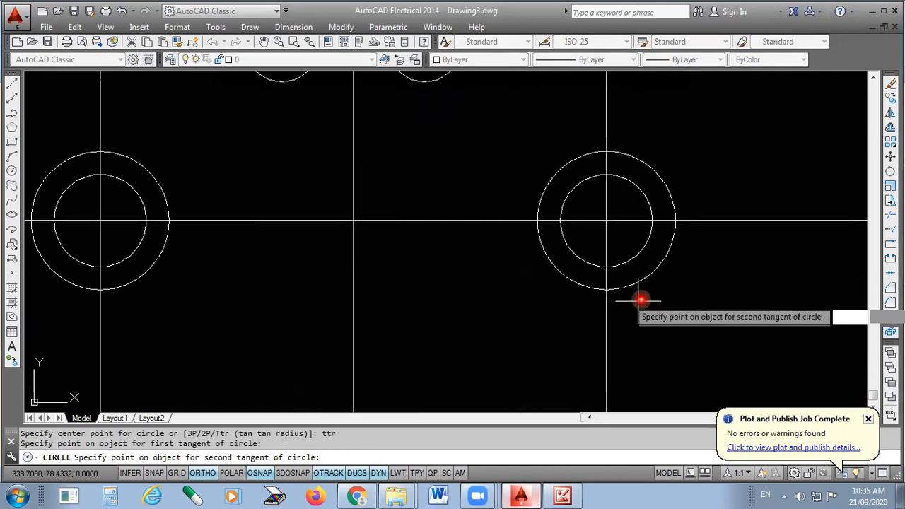
click(650, 278)
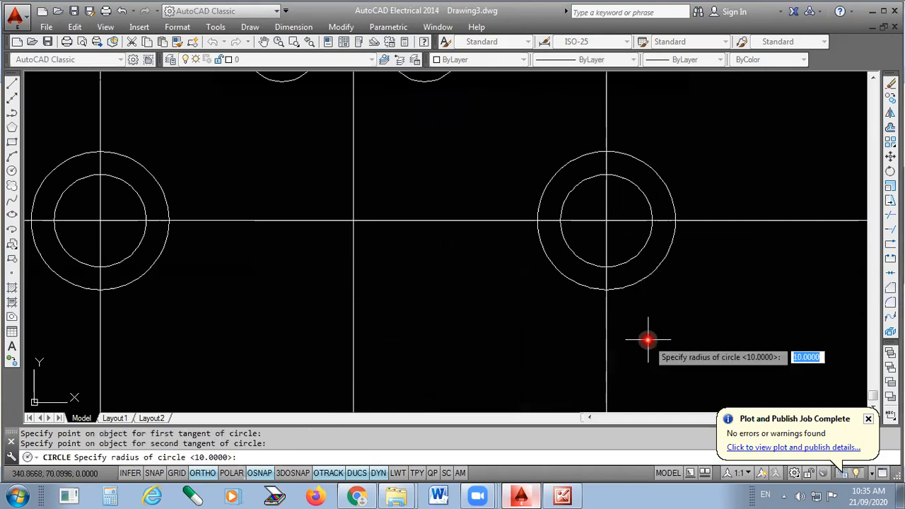
text(100)
key(Return)
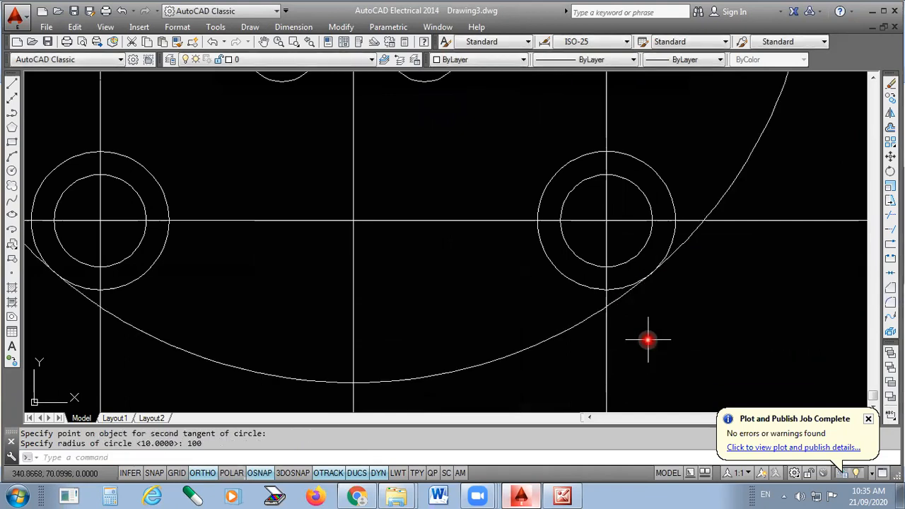
scroll(668, 338, down, 2)
scroll(526, 404, down, 1)
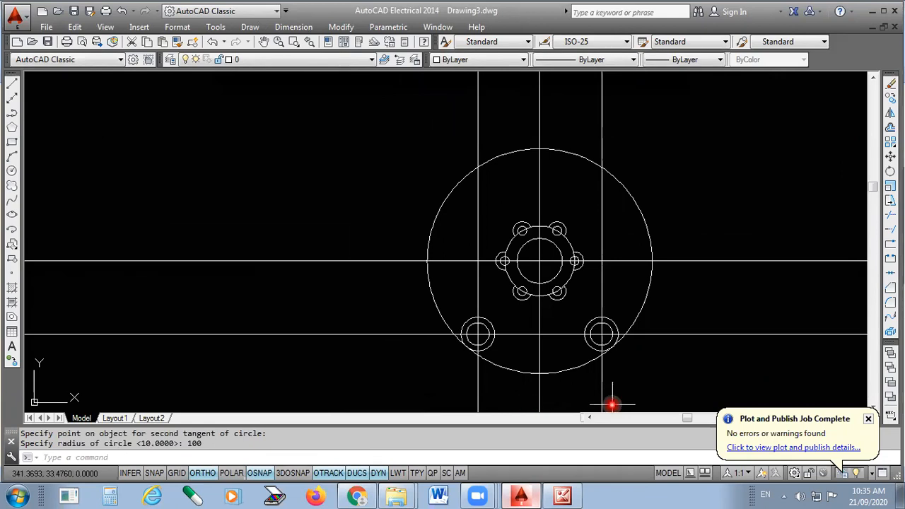
Check the middle boss in the Cover sketch and copy the lower-left 30/20 mm circles to the vertical centre line, touching the 100 mm circle's lowest point.
scroll(611, 405, up, 1)
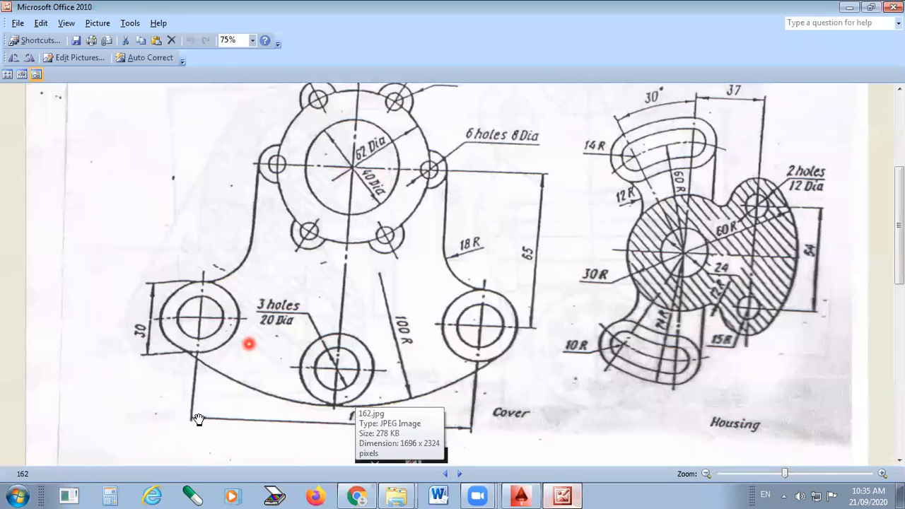
scroll(199, 419, up, 2)
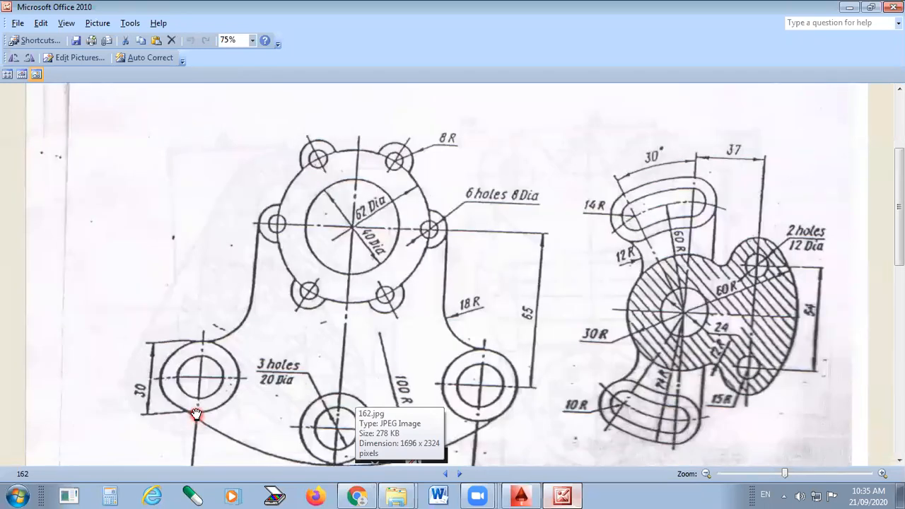
scroll(196, 414, down, 1)
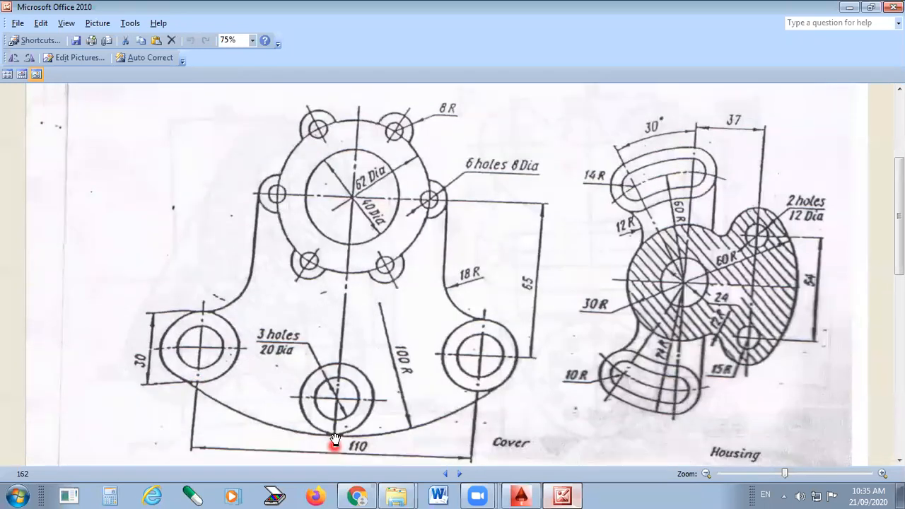
click(523, 494)
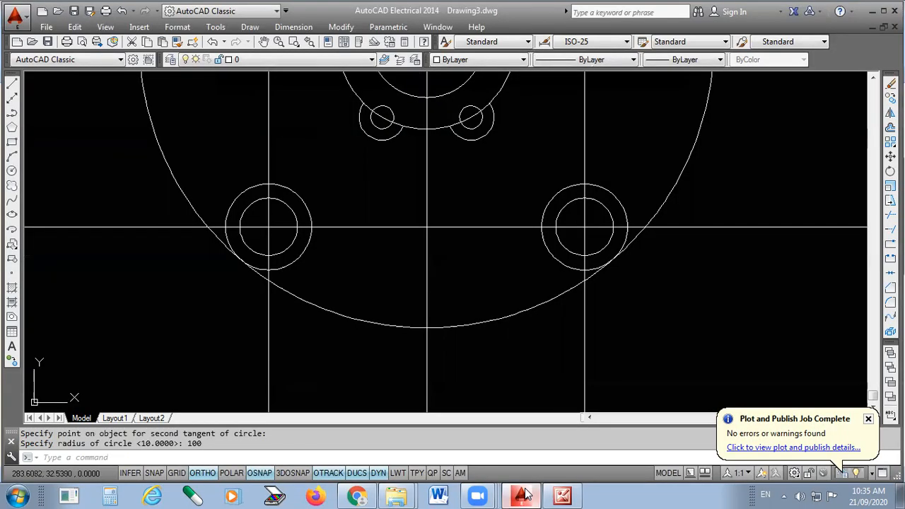
text(co)
key(Return)
click(313, 193)
click(282, 221)
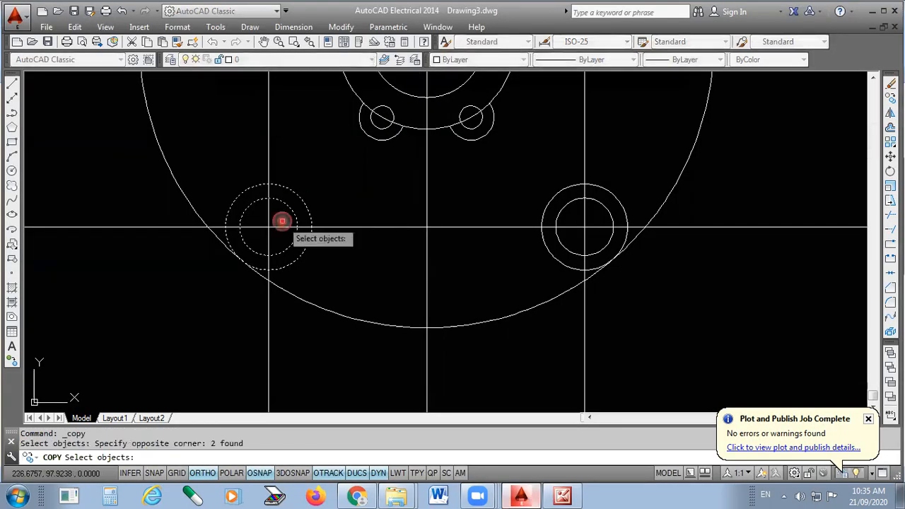
key(Return)
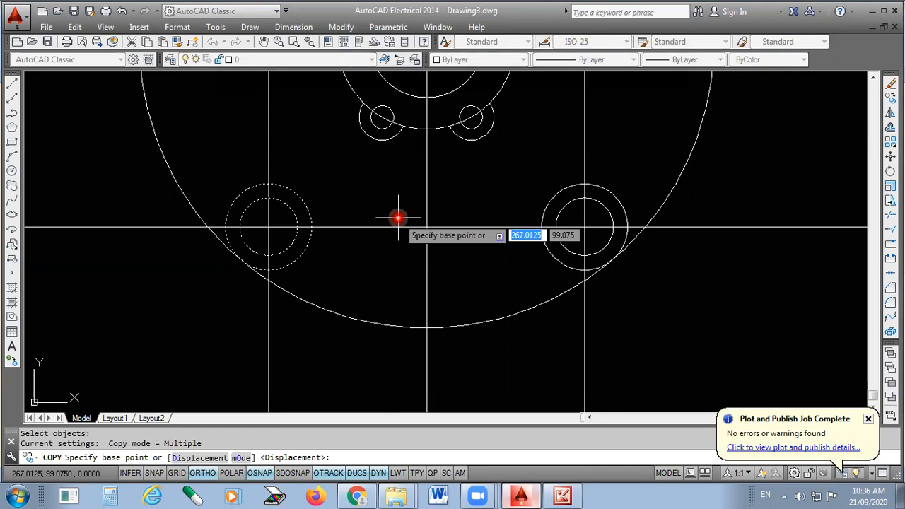
click(281, 281)
scroll(248, 260, up, 4)
scroll(240, 257, down, 4)
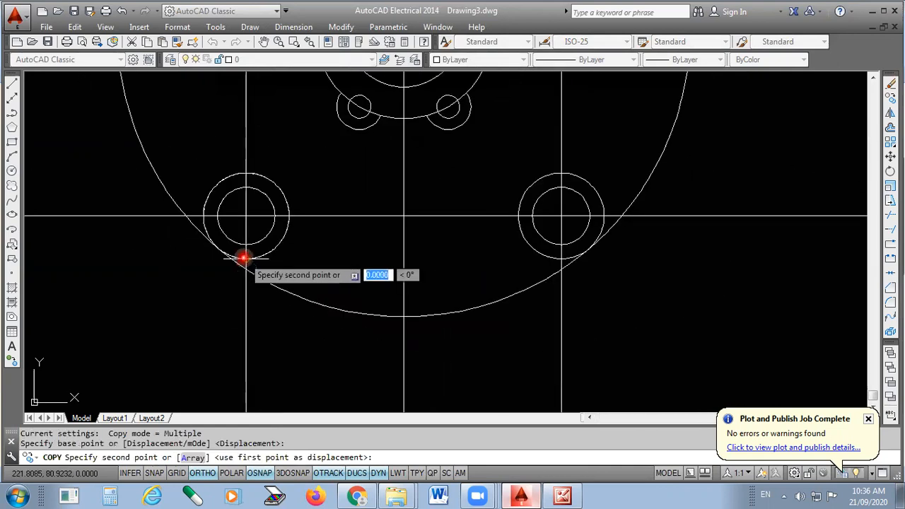
scroll(401, 320, up, 4)
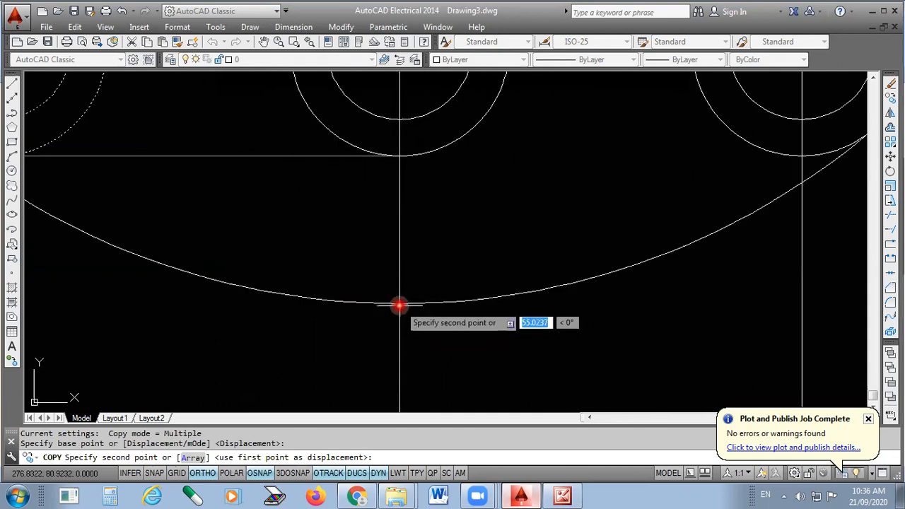
click(399, 306)
scroll(399, 307, down, 5)
key(Escape)
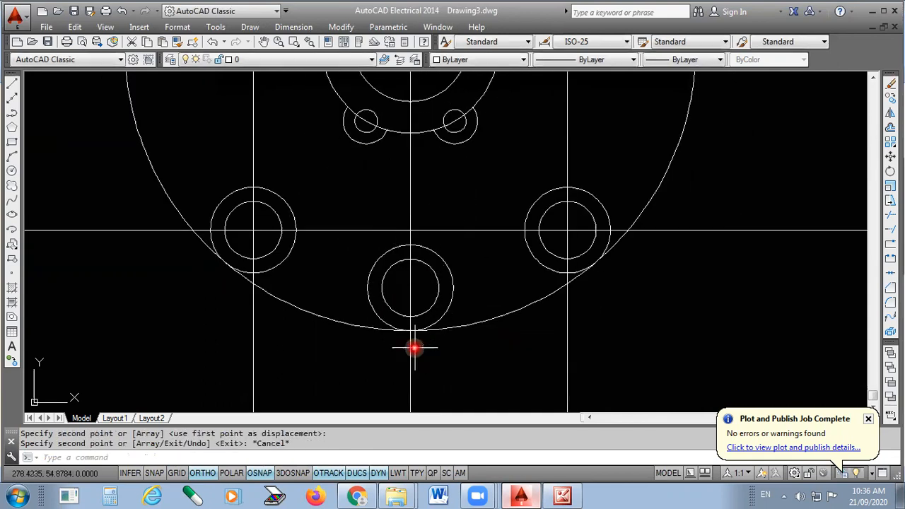
Trim the 100 mm radius circle where it meets the lower-right and lower-left bosses.
scroll(414, 347, down, 4)
scroll(418, 396, up, 2)
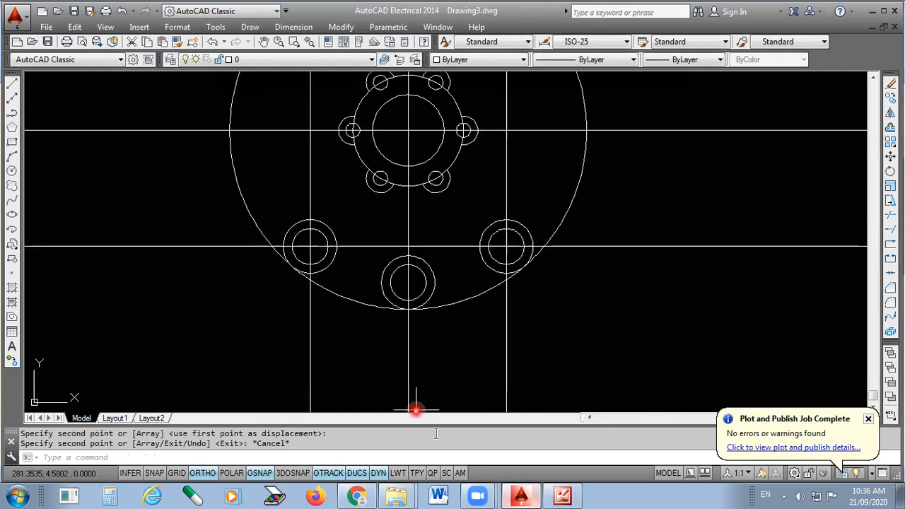
scroll(417, 408, down, 2)
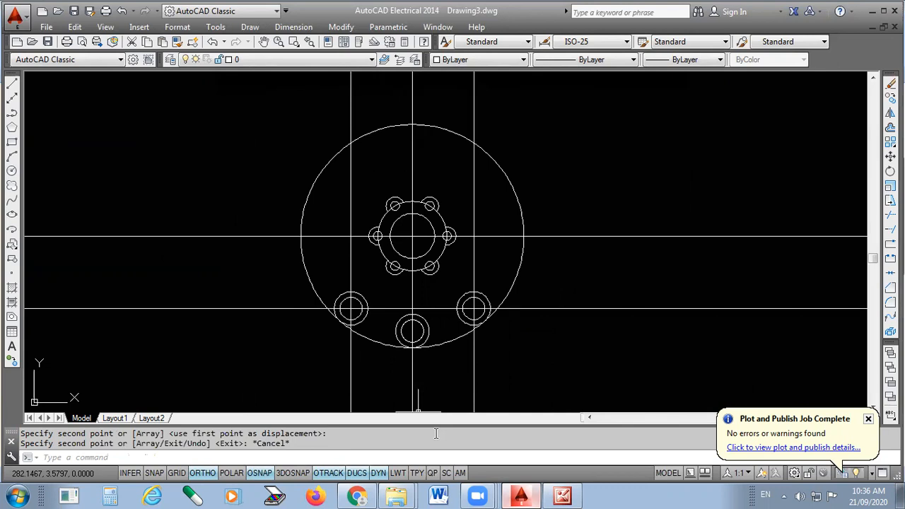
text(tr)
key(Return)
key(Return)
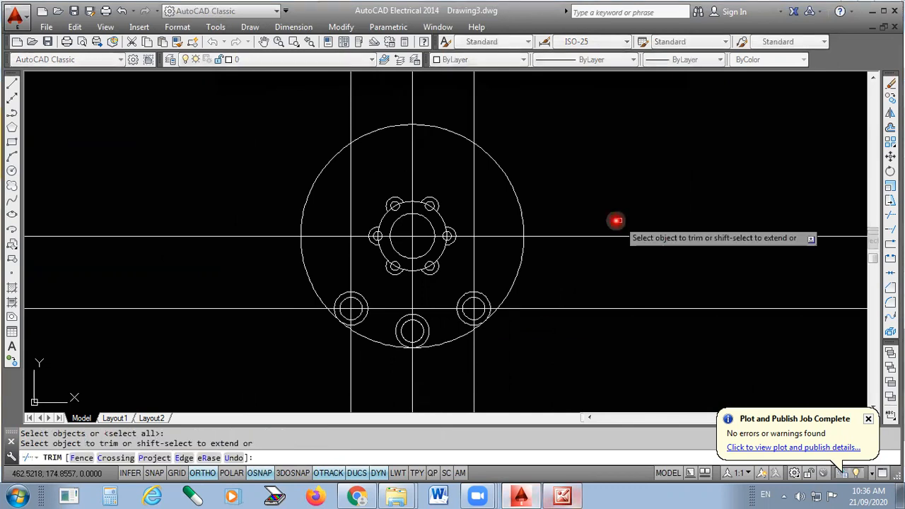
scroll(482, 323, up, 4)
scroll(501, 337, down, 2)
scroll(273, 319, up, 6)
scroll(332, 311, down, 7)
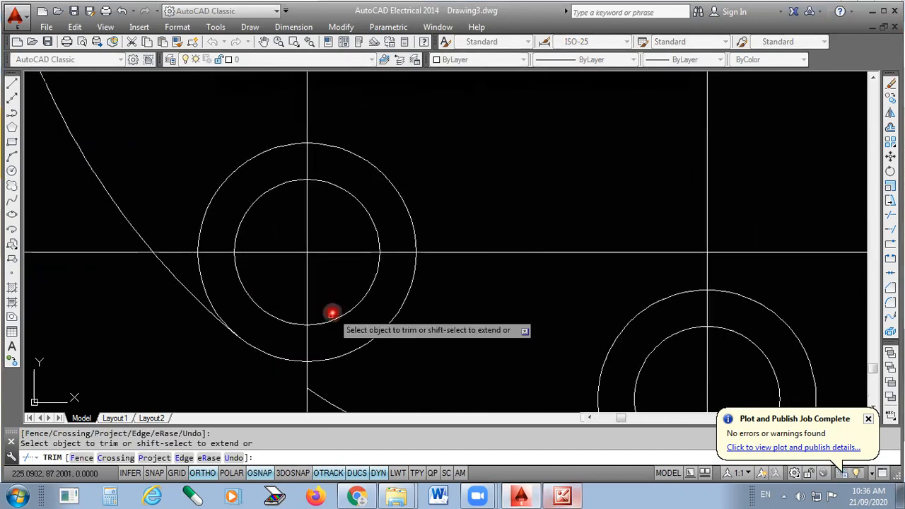
Trim the centre-line ends around the Cover and the upper side portions of the 100 mm radius circle.
click(632, 158)
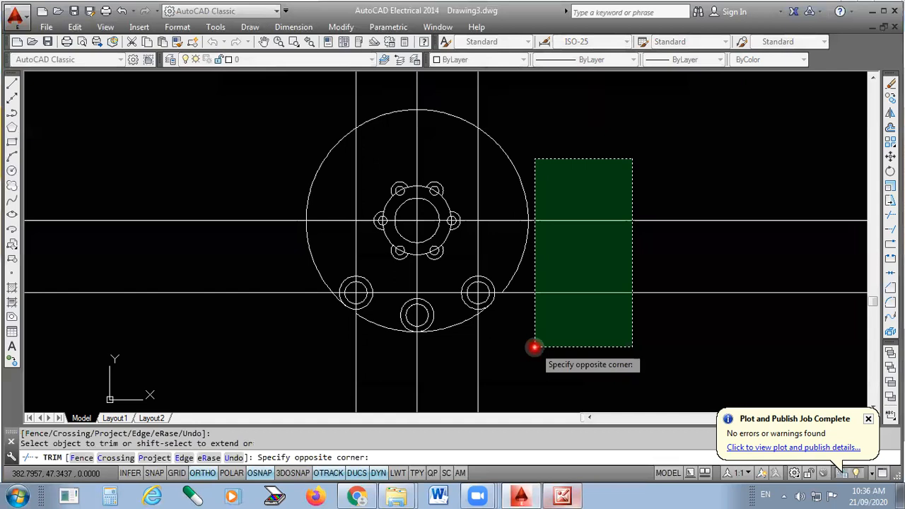
click(534, 346)
click(299, 149)
click(329, 166)
click(318, 178)
click(230, 307)
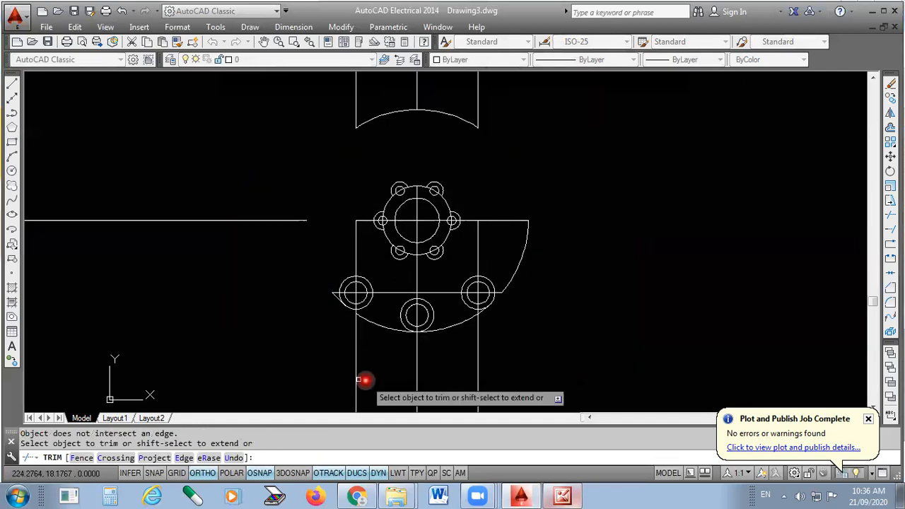
click(478, 344)
click(317, 374)
scroll(344, 307, up, 4)
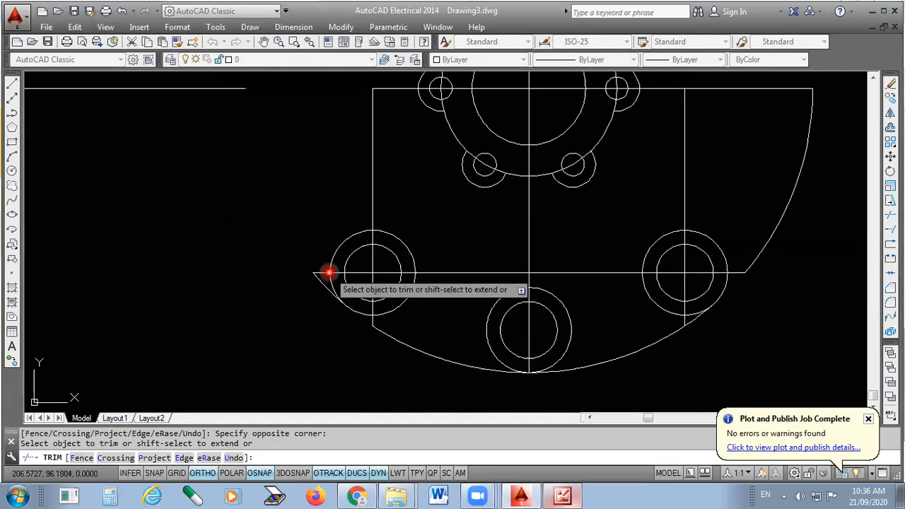
Delete the leftover arc pieces of the 100 mm circle and the detached centre-line pieces outside the Cover outline.
key(Escape)
click(320, 275)
click(305, 303)
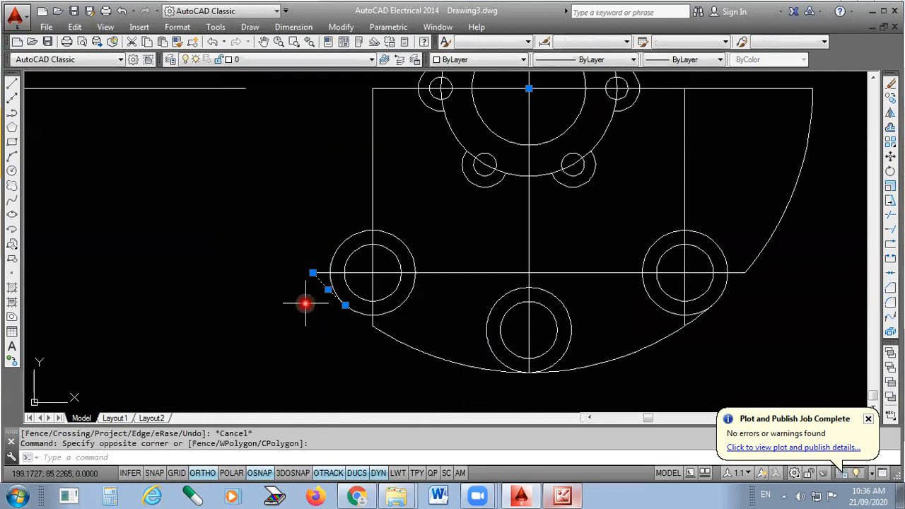
key(Delete)
scroll(327, 313, down, 2)
click(608, 233)
key(Escape)
click(279, 157)
click(205, 200)
key(Delete)
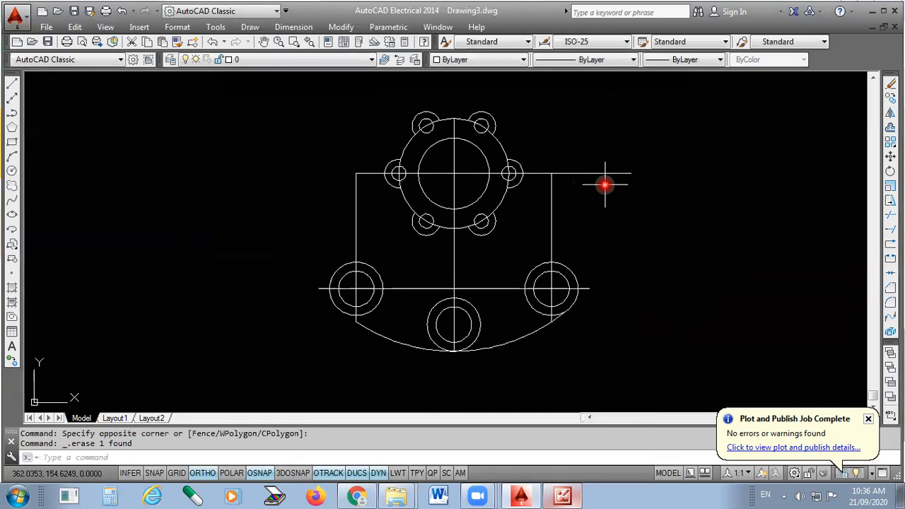
Extend the left end of the lower 100 mm radius arc to the lower-left 30 mm circle.
scroll(559, 323, up, 2)
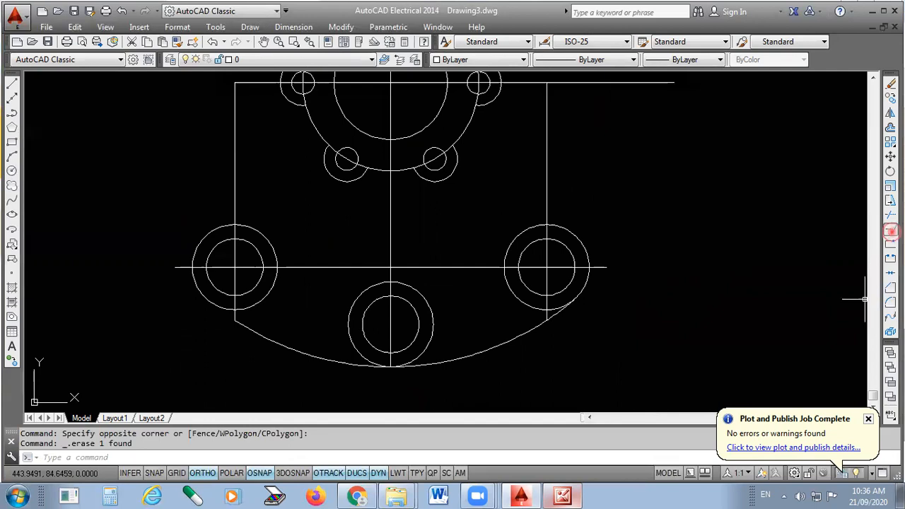
text(ex)
key(Return)
key(Return)
click(247, 330)
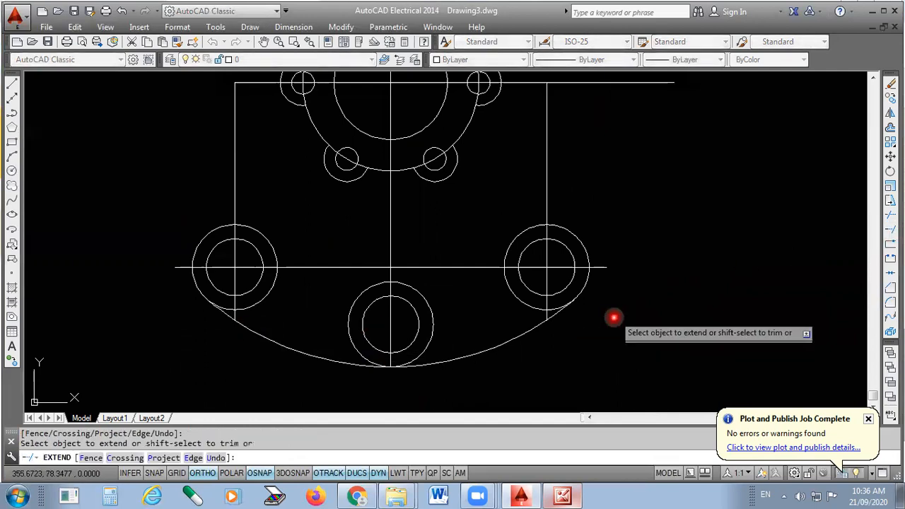
scroll(555, 314, up, 3)
key(Escape)
scroll(590, 274, down, 3)
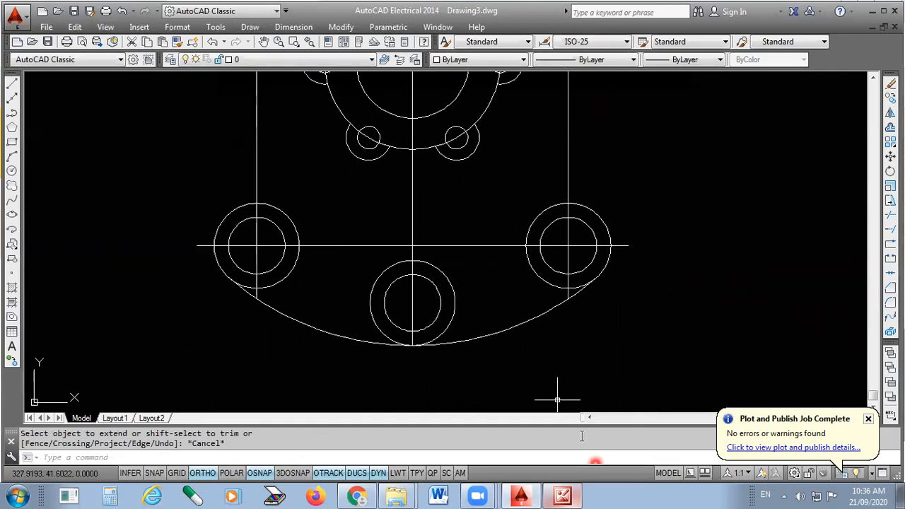
Check the Cover's side outline in the reference image and draw a vertical line down from the left lug's outermost point past the lower horizontal centre line.
click(562, 495)
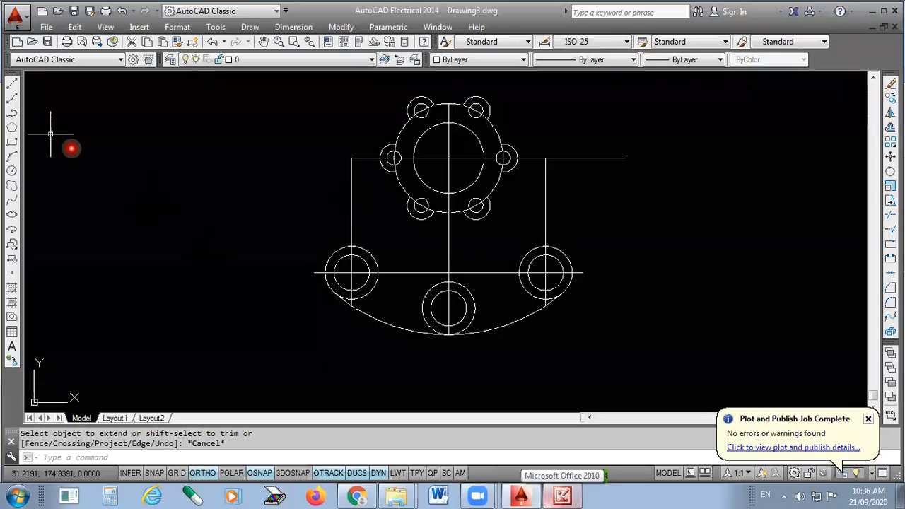
click(11, 83)
scroll(350, 175, up, 2)
click(394, 149)
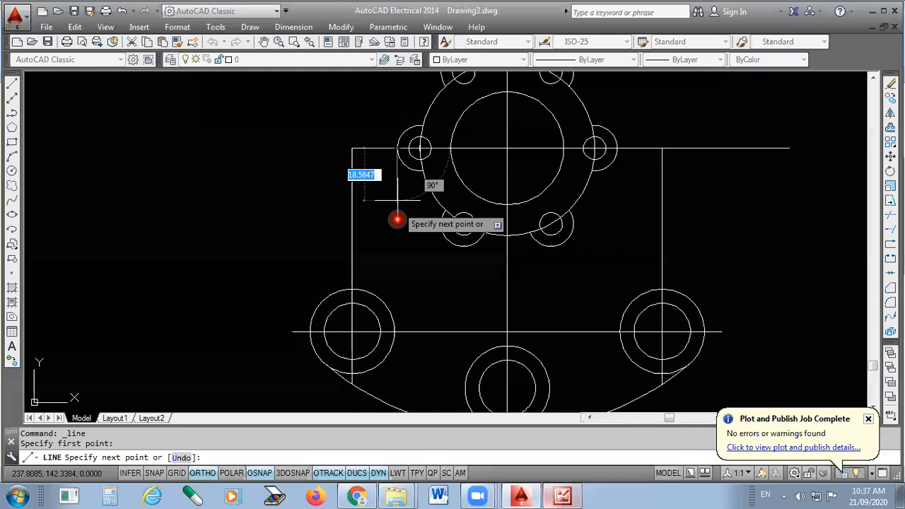
click(402, 361)
key(Return)
Draw a horizontal line from the top of the lower-left 30 mm circle inward across the vertical side line.
scroll(418, 285, up, 2)
scroll(419, 285, up, 2)
key(Return)
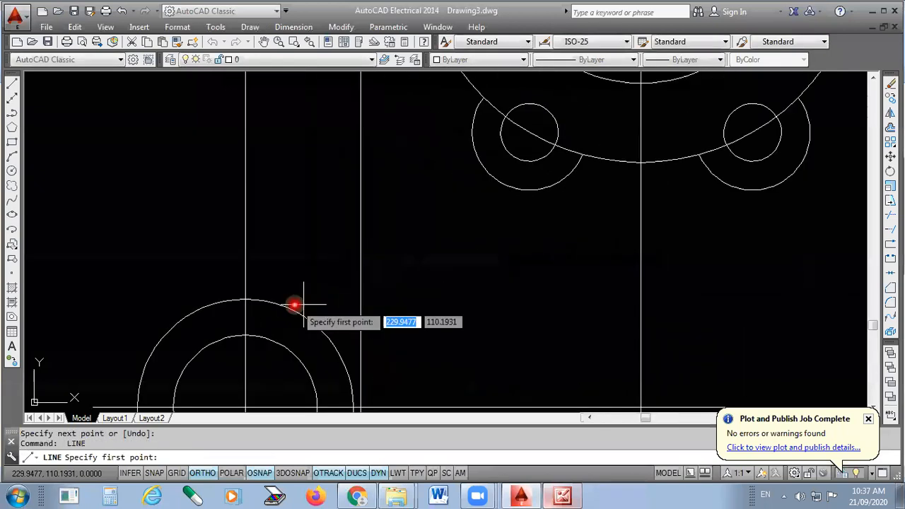
click(246, 299)
click(456, 304)
key(Return)
scroll(414, 169, down, 2)
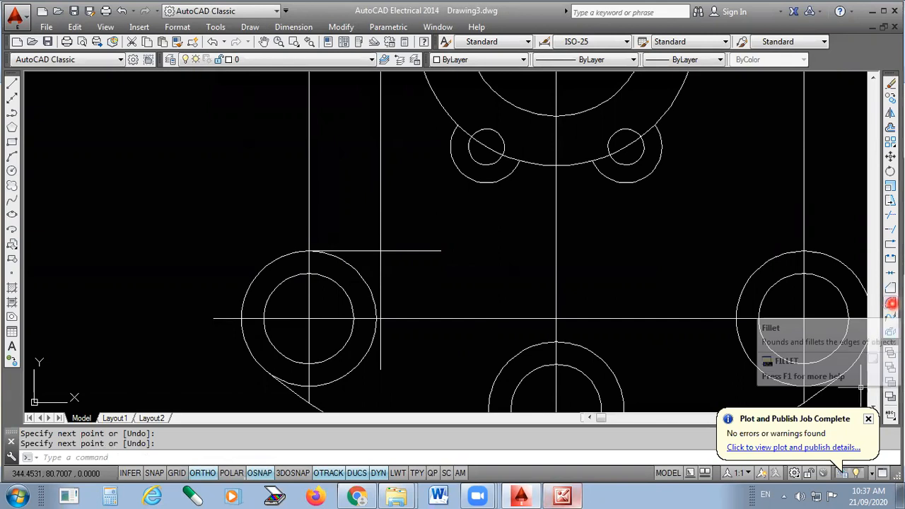
Try to fillet the horizontal line above the lower-left 30 mm circle with the vertical side line at an 18 mm radius.
click(889, 303)
text(r)
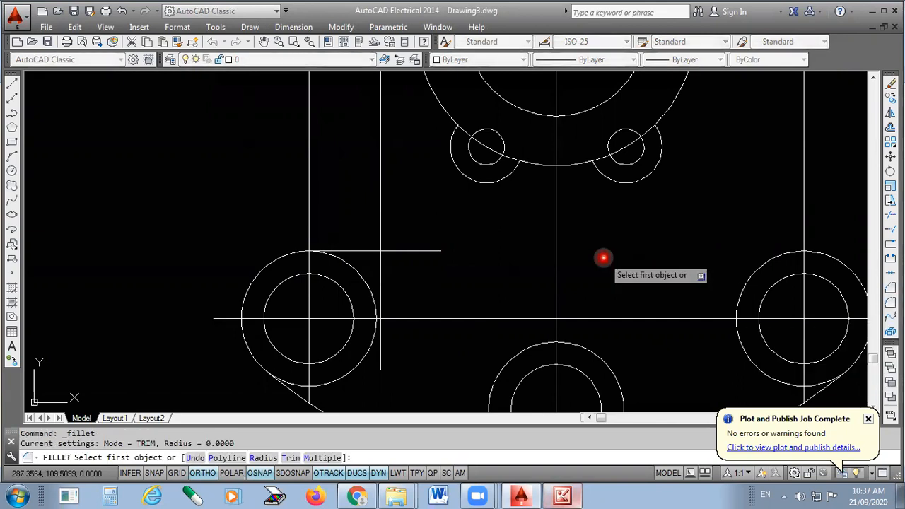
key(Return)
key(Return)
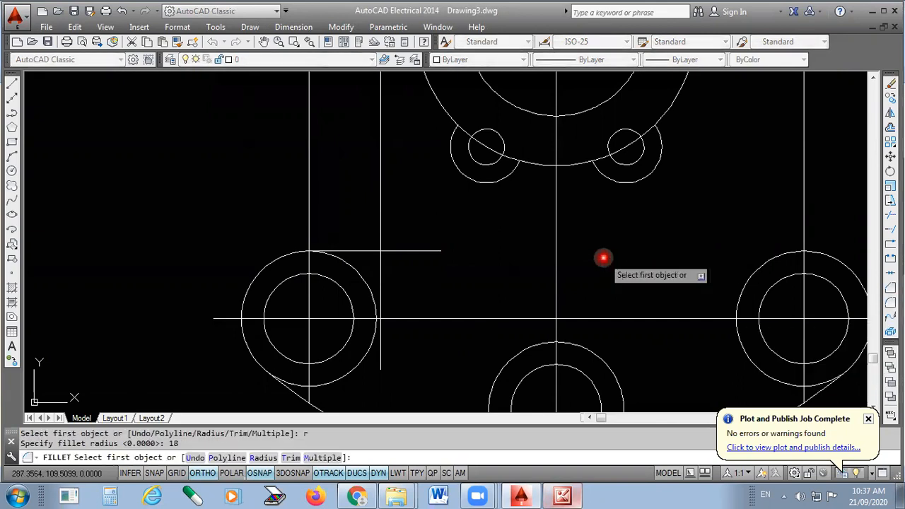
scroll(407, 245, up, 4)
click(313, 263)
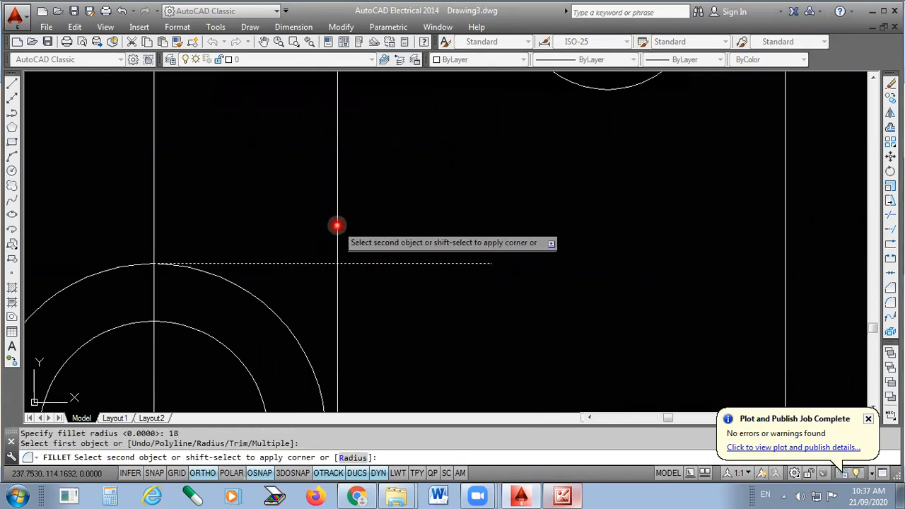
click(338, 223)
click(338, 223)
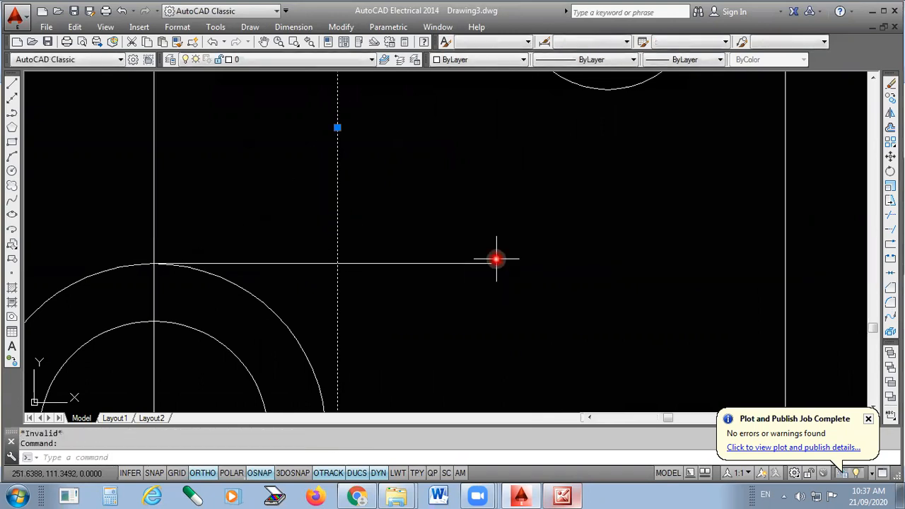
key(Return)
scroll(398, 273, down, 4)
scroll(388, 276, up, 2)
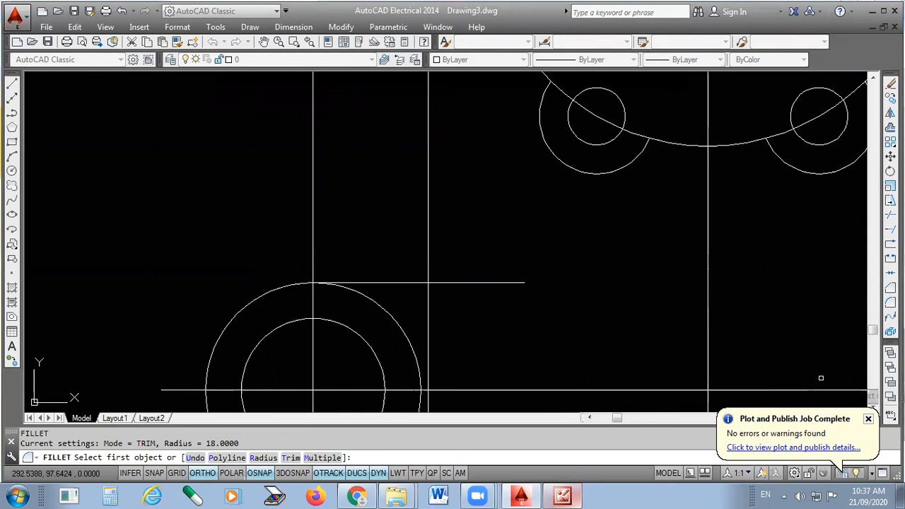
Retry the 18 mm radius fillet between the short horizontal line and the vertical side line.
click(889, 300)
text(r)
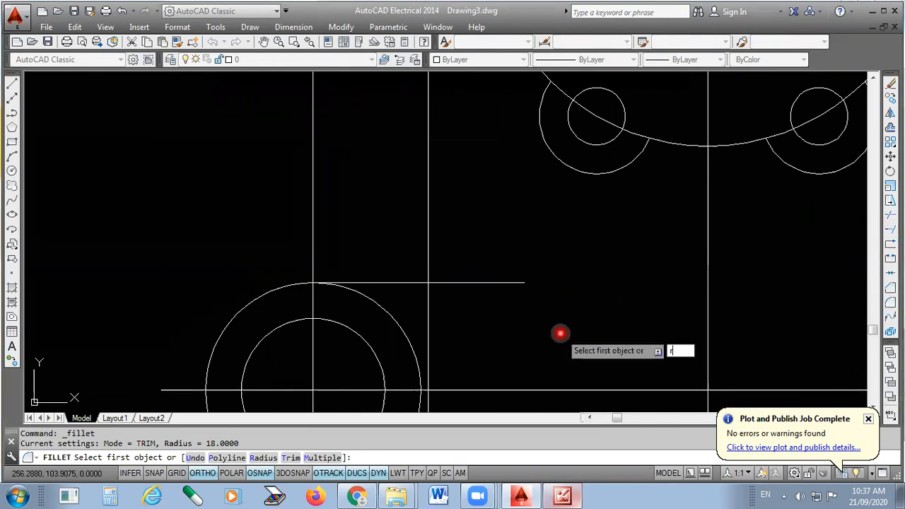
key(Return)
text(18)
key(Return)
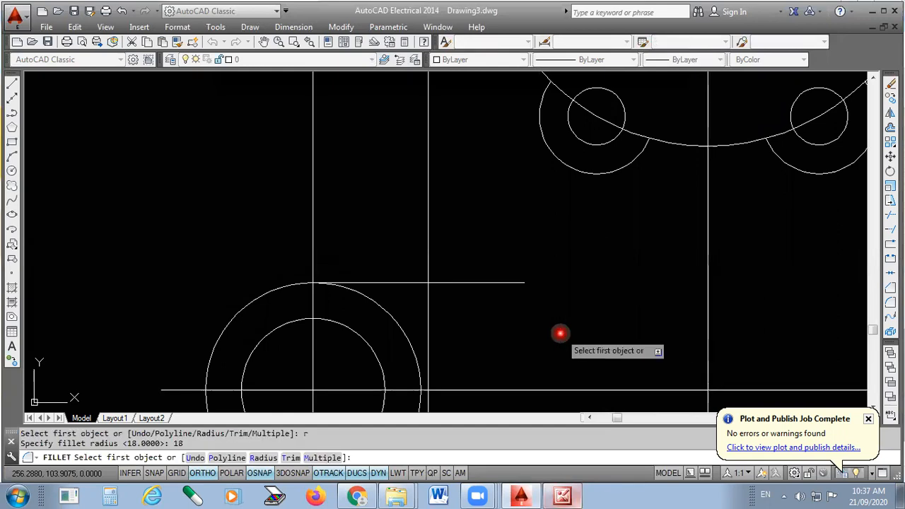
click(410, 283)
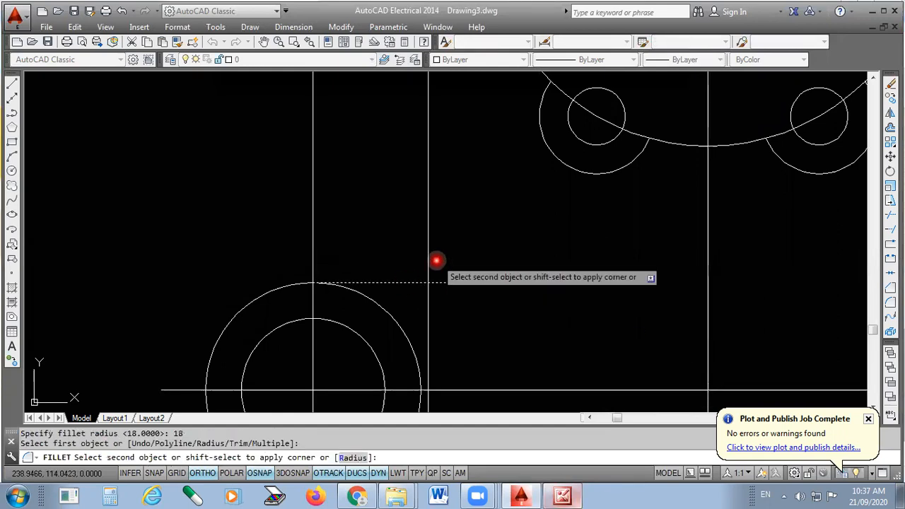
click(428, 245)
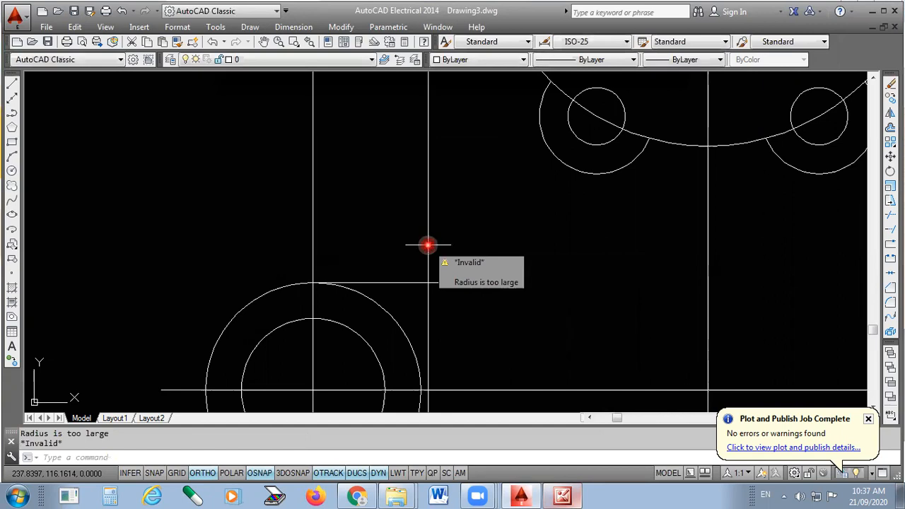
key(Escape)
Replace the short horizontal line with a horizontal construction line through the top of the lower-left 30 mm circle.
scroll(364, 348, down, 4)
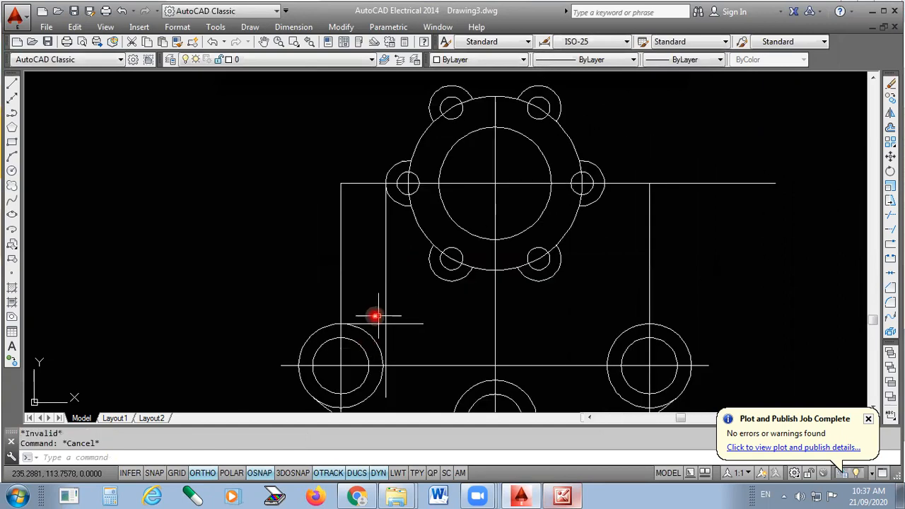
scroll(358, 333, up, 2)
click(367, 320)
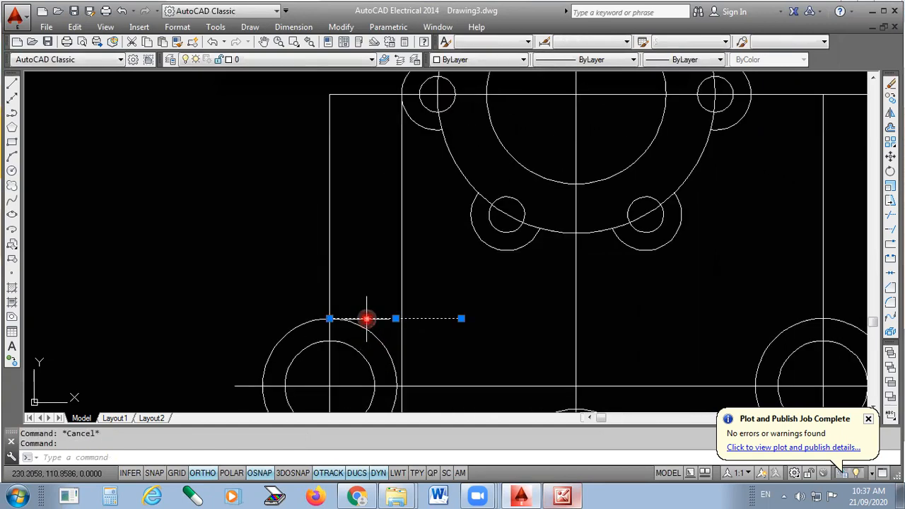
key(Delete)
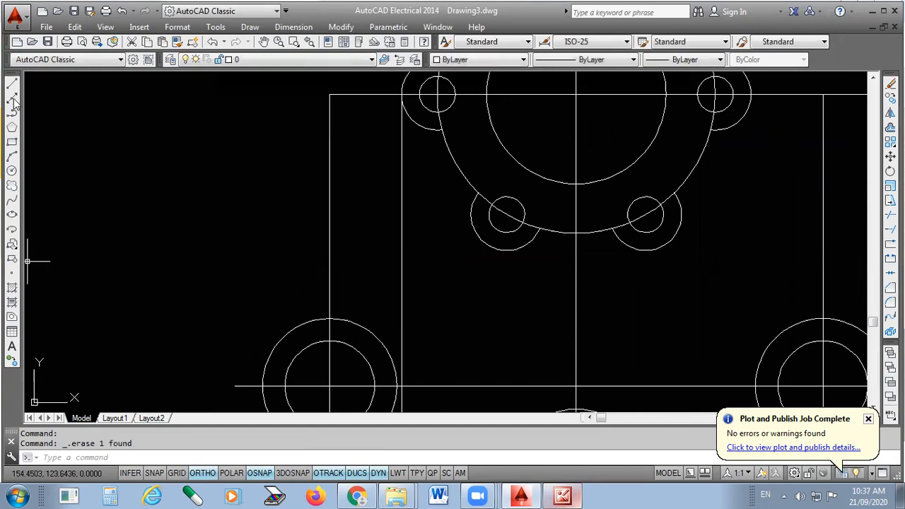
click(12, 100)
click(329, 318)
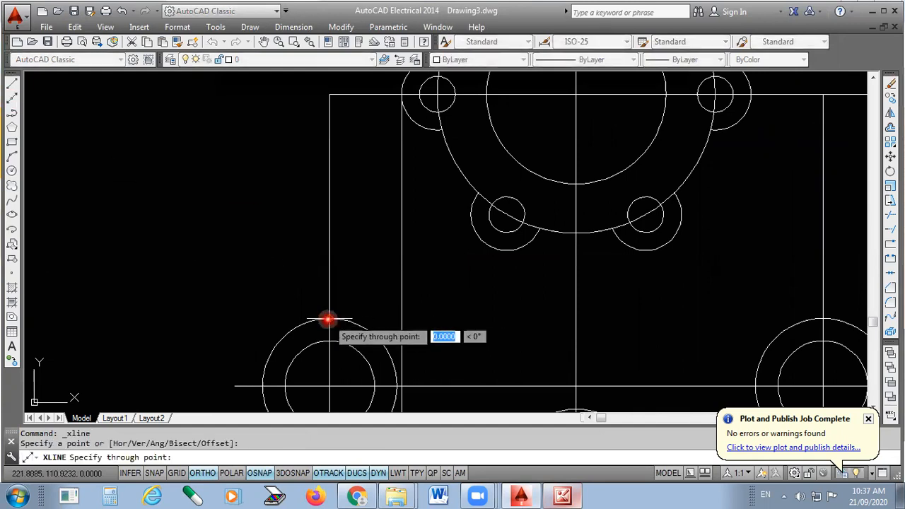
click(620, 325)
key(Return)
scroll(574, 329, down, 2)
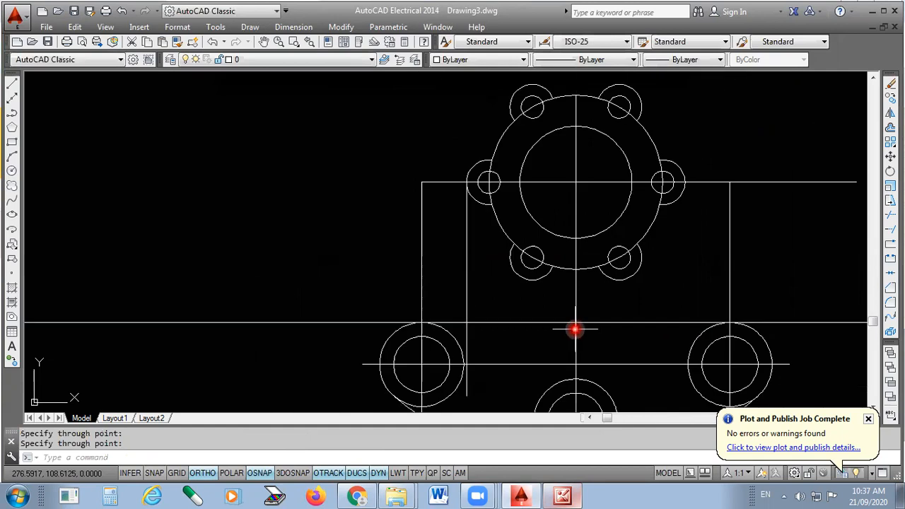
Replace the vertical side line with a vertical construction line through the left lug's outermost point.
click(467, 290)
key(Delete)
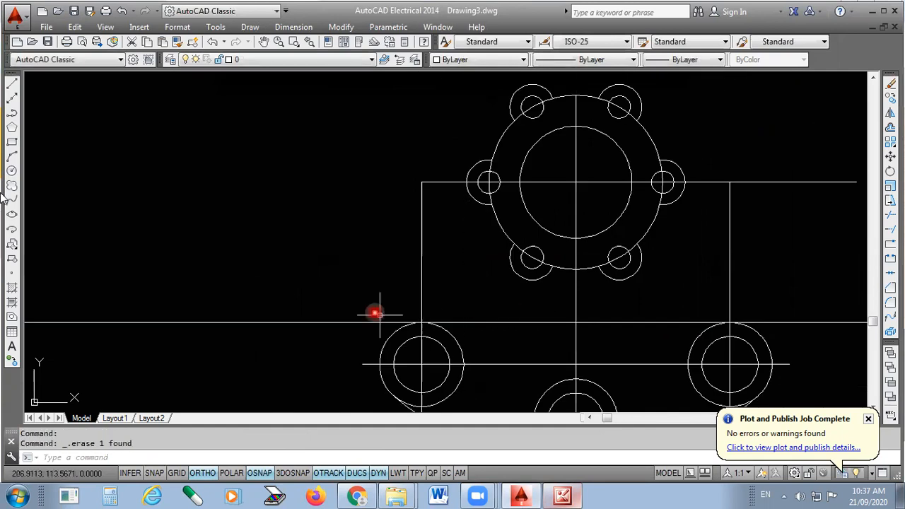
click(12, 98)
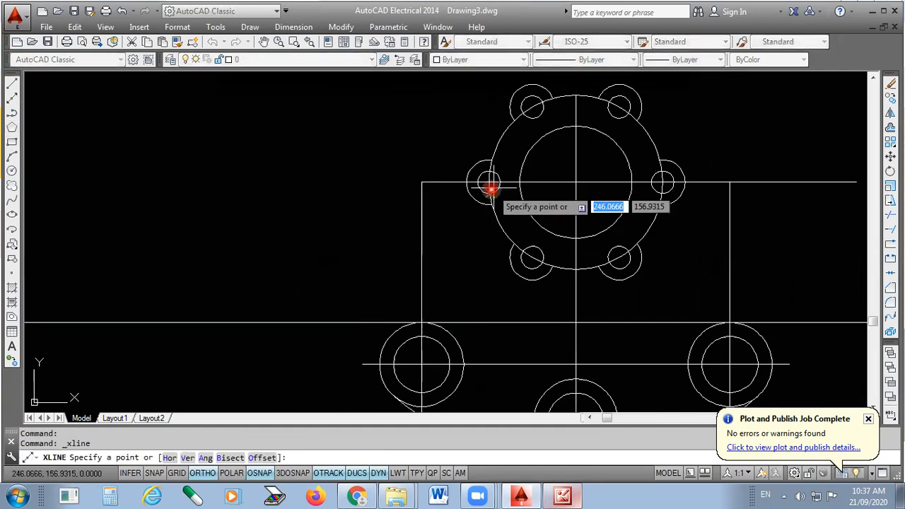
scroll(488, 185, up, 4)
click(439, 163)
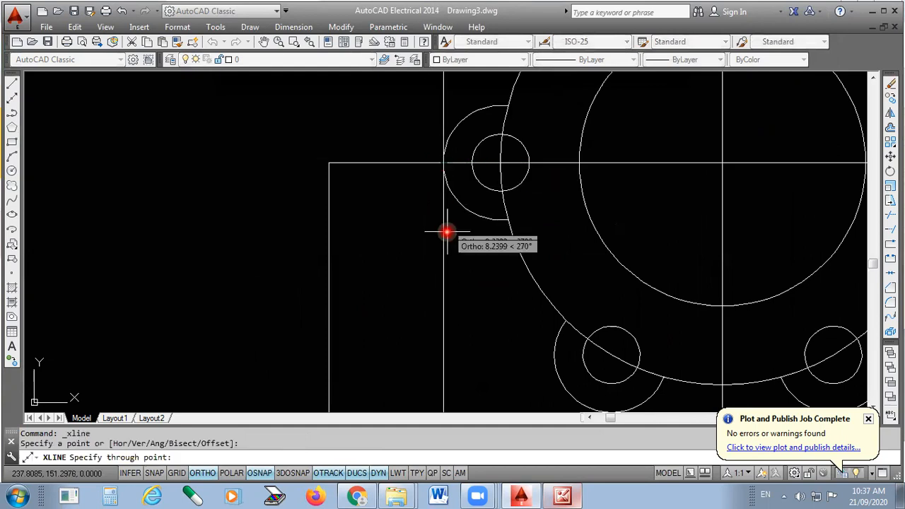
click(448, 293)
key(Return)
Fillet the horizontal and vertical construction lines with an 18 mm radius above the lower-left 30 mm circle.
scroll(461, 115, down, 4)
scroll(476, 230, up, 2)
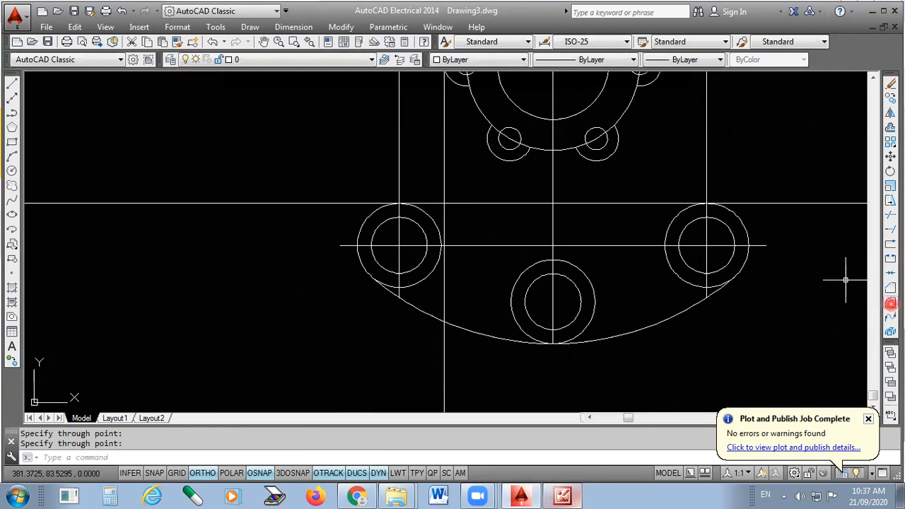
text(r)
key(Return)
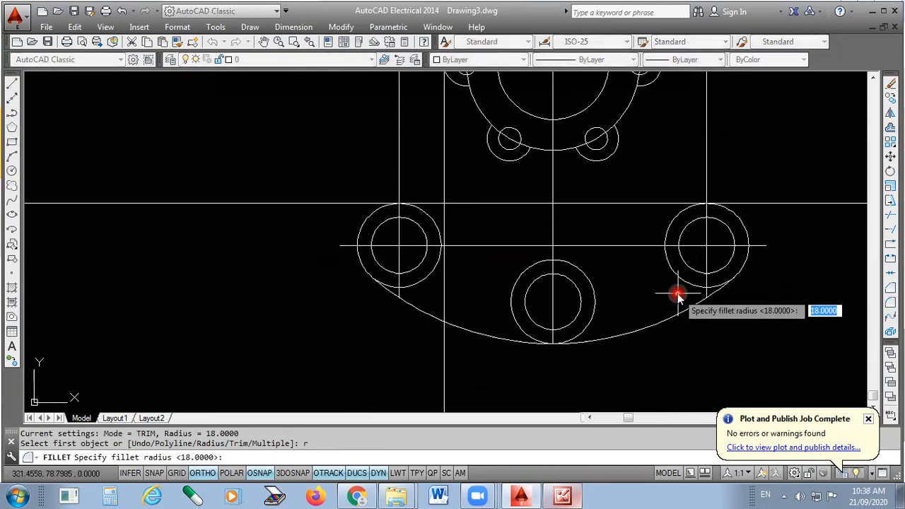
text(18)
key(Return)
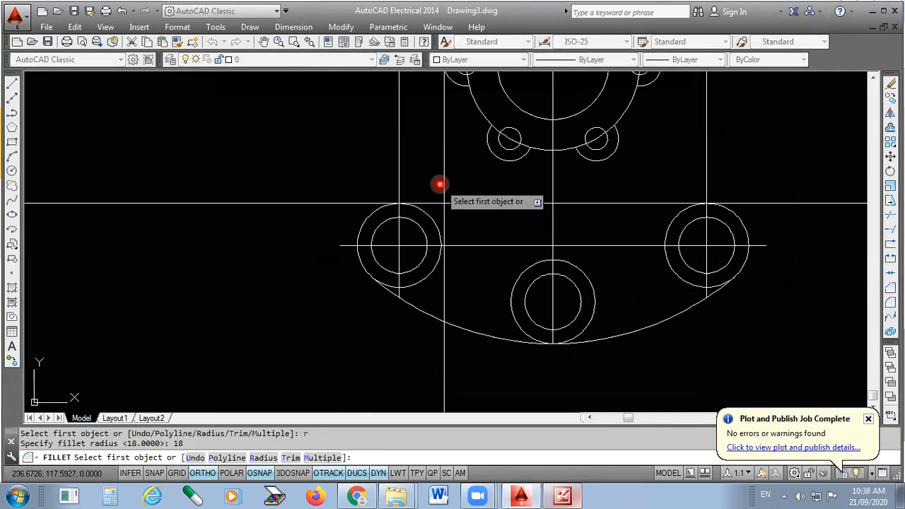
click(341, 203)
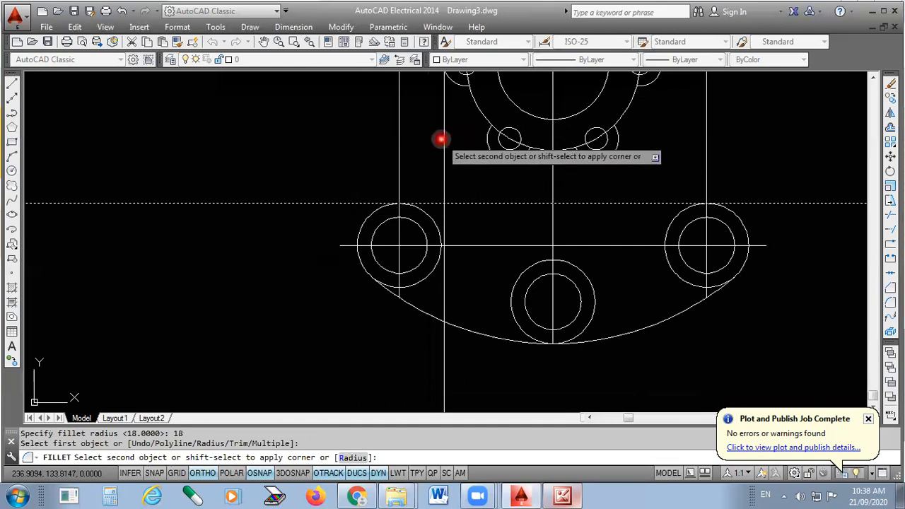
click(443, 140)
Trim away the part of the vertical side line that extends above the left lug.
scroll(442, 138, down, 2)
scroll(464, 297, down, 1)
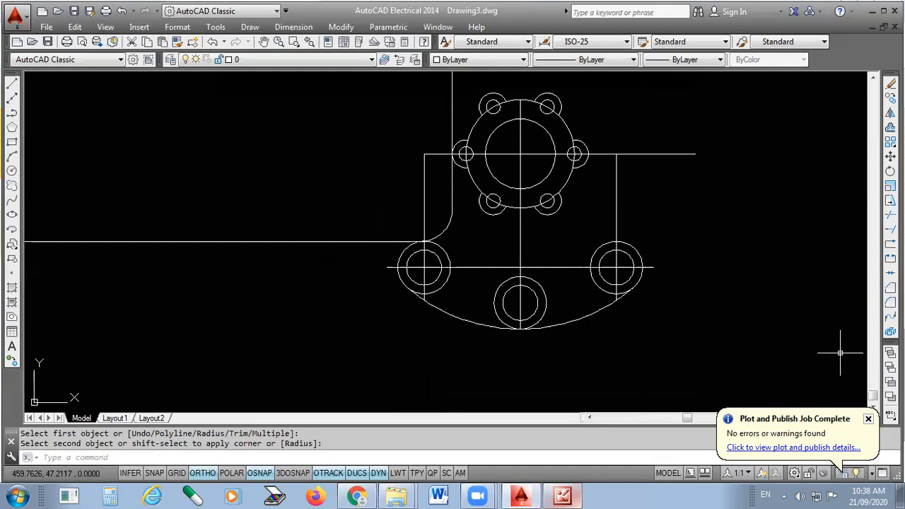
click(892, 222)
scroll(456, 141, up, 6)
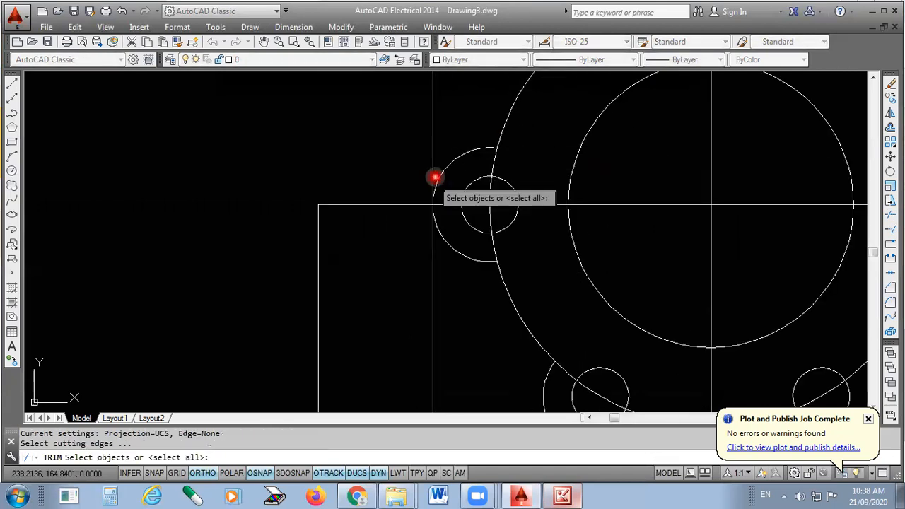
scroll(427, 230, down, 1)
key(Return)
scroll(430, 151, down, 3)
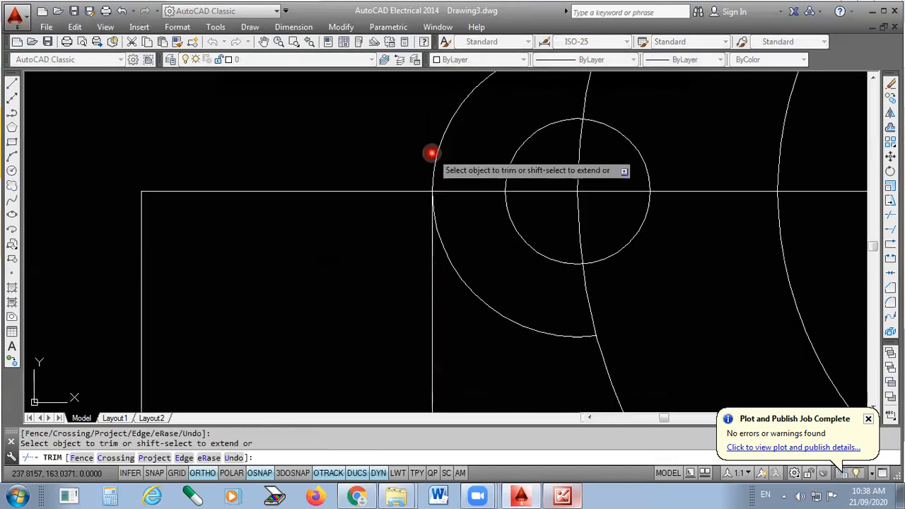
scroll(369, 351, down, 4)
scroll(333, 402, up, 2)
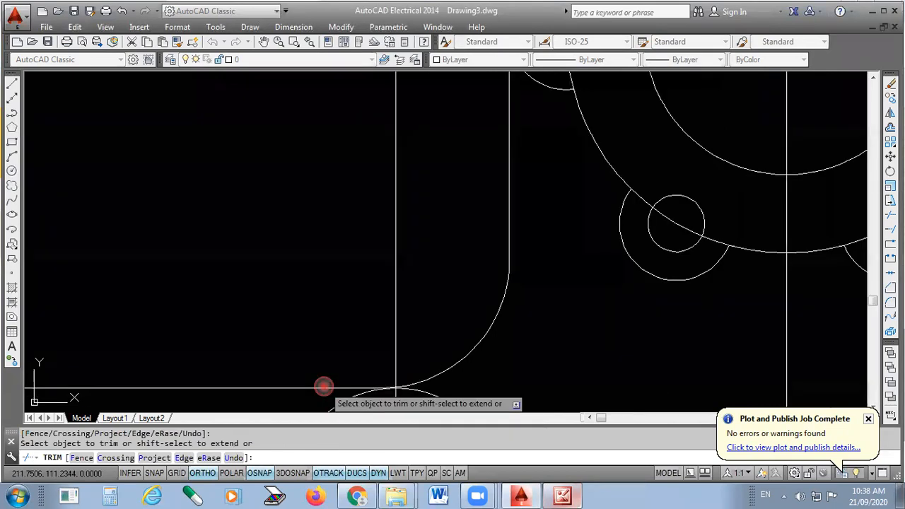
Delete the leftover horizontal construction line, the upper horizontal centre line and the left boss's vertical centre line.
key(Escape)
scroll(323, 386, down, 3)
click(436, 167)
click(400, 210)
key(Delete)
scroll(398, 210, down, 2)
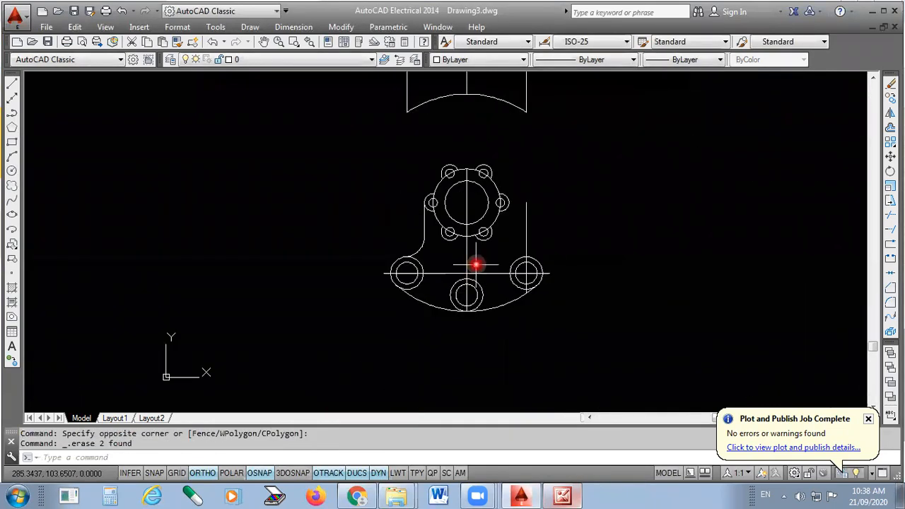
Delete the horizontal centre line through the lower bosses and the lower-right boss's vertical centre line.
scroll(476, 264, up, 4)
click(497, 288)
key(Delete)
scroll(559, 324, down, 4)
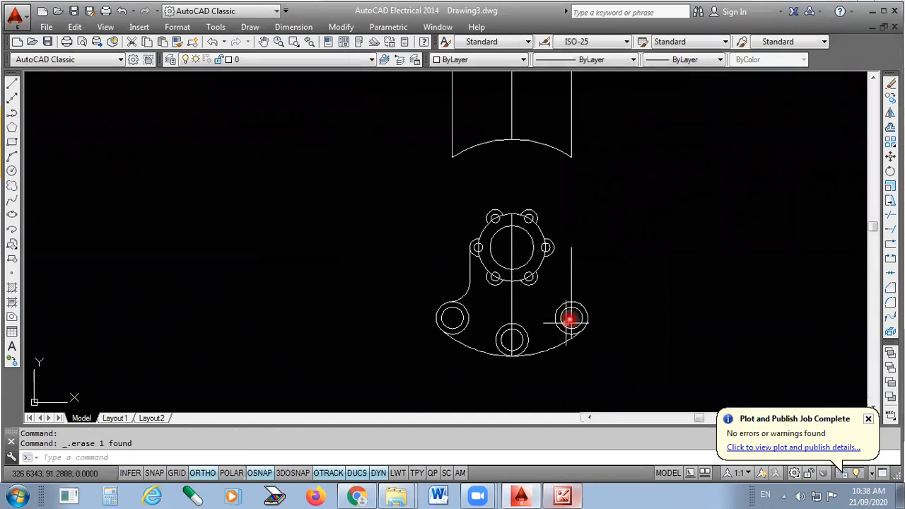
scroll(572, 290, up, 3)
click(569, 276)
key(Delete)
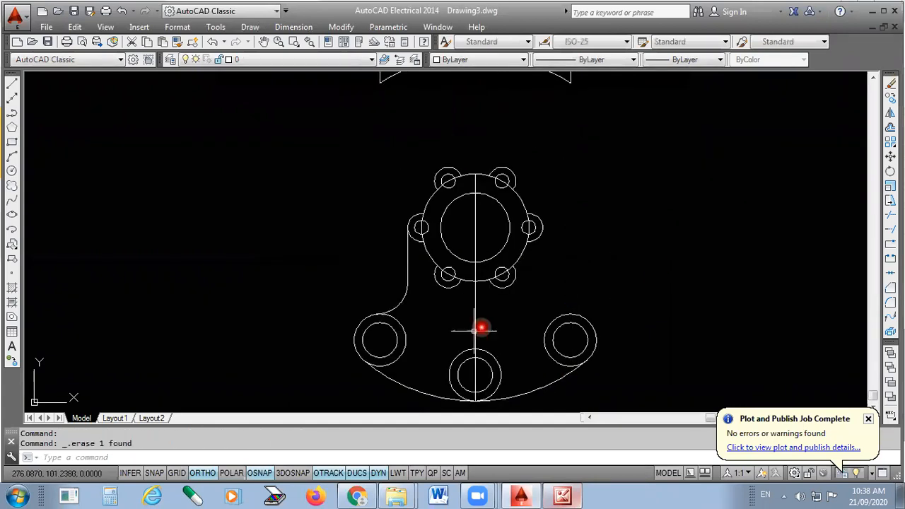
Mirror the left side line and its 18 mm fillet about the vertical centre line, keeping the originals.
scroll(406, 316, up, 2)
click(416, 249)
click(387, 299)
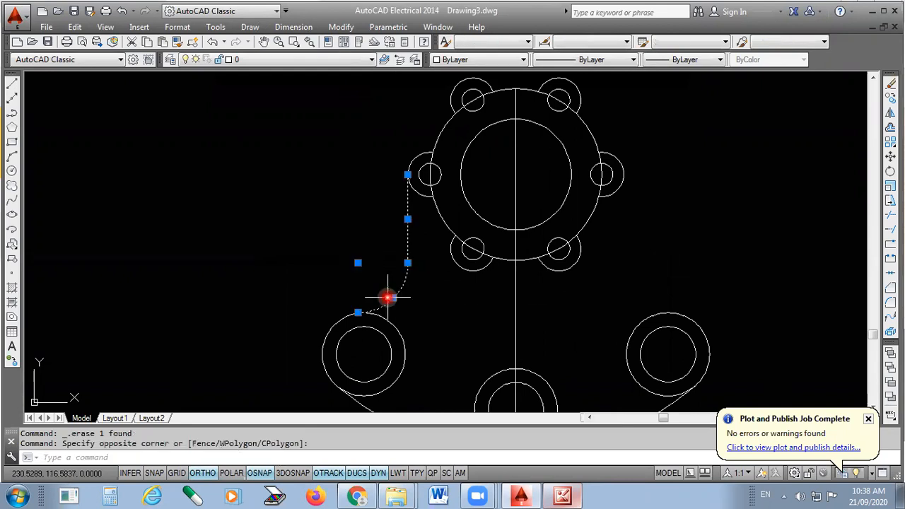
click(890, 113)
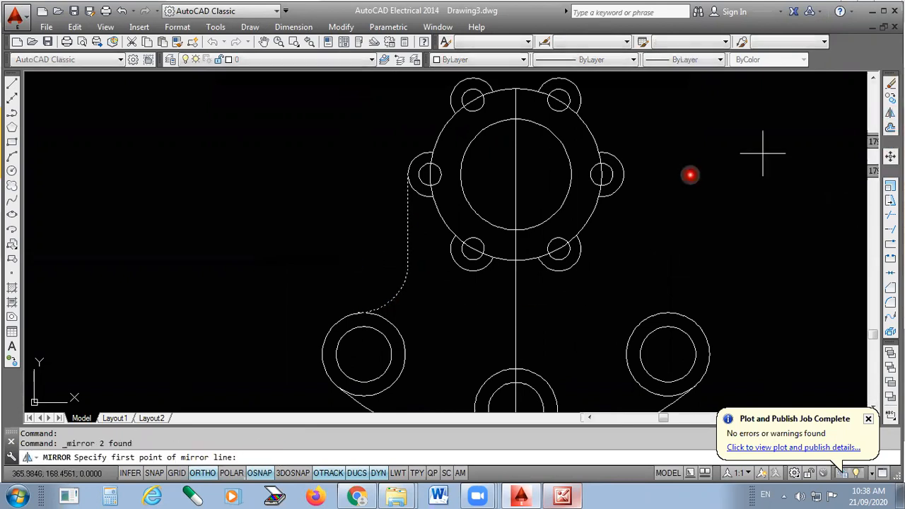
click(515, 122)
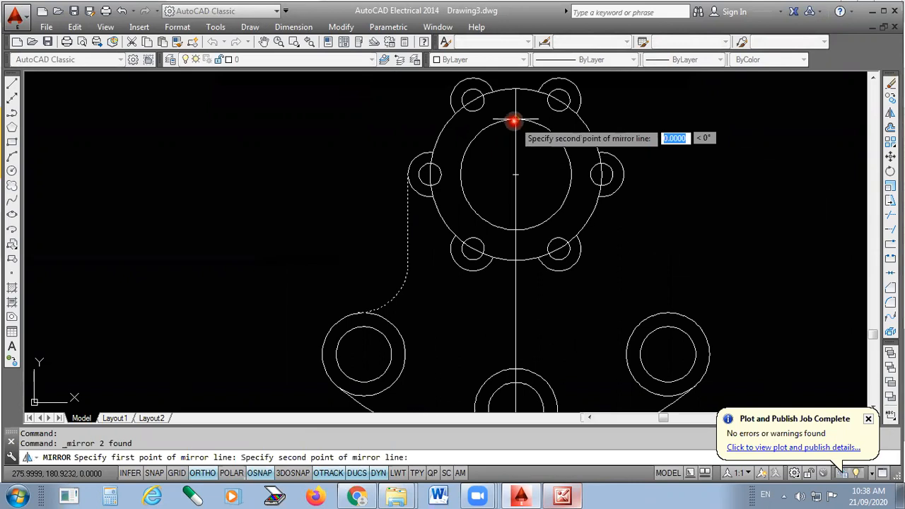
click(515, 233)
key(Return)
Delete the leftover vertical lines and arc above the Cover.
scroll(470, 220, down, 5)
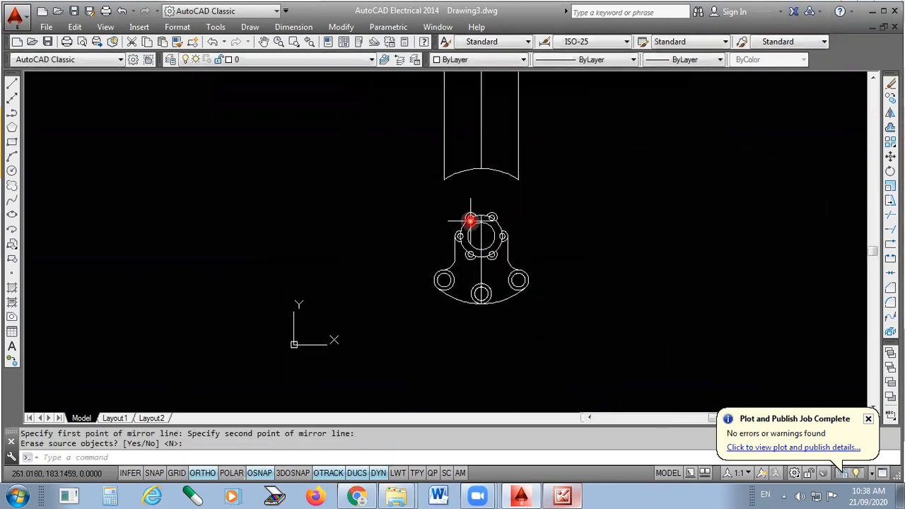
click(585, 137)
click(375, 212)
key(Delete)
scroll(472, 267, up, 4)
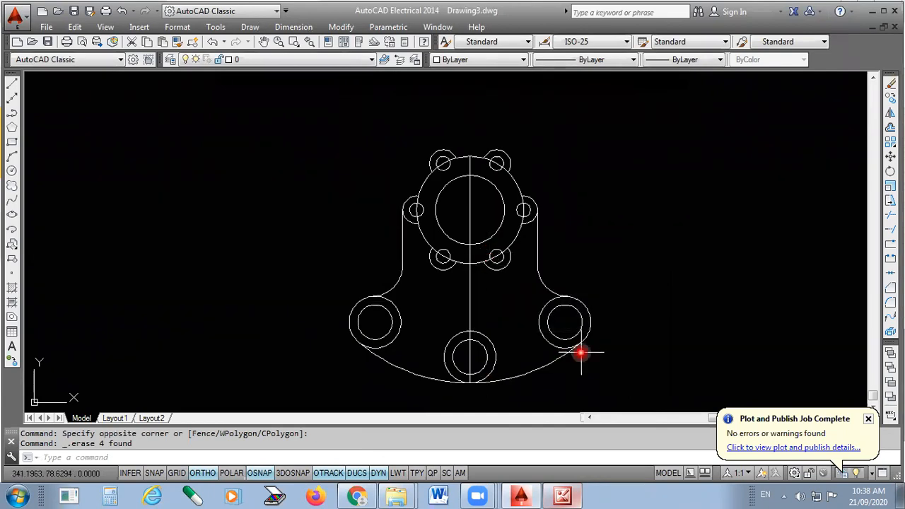
Dismiss the plot notification and delete the vertical centre line running through the Cover.
click(869, 420)
click(493, 313)
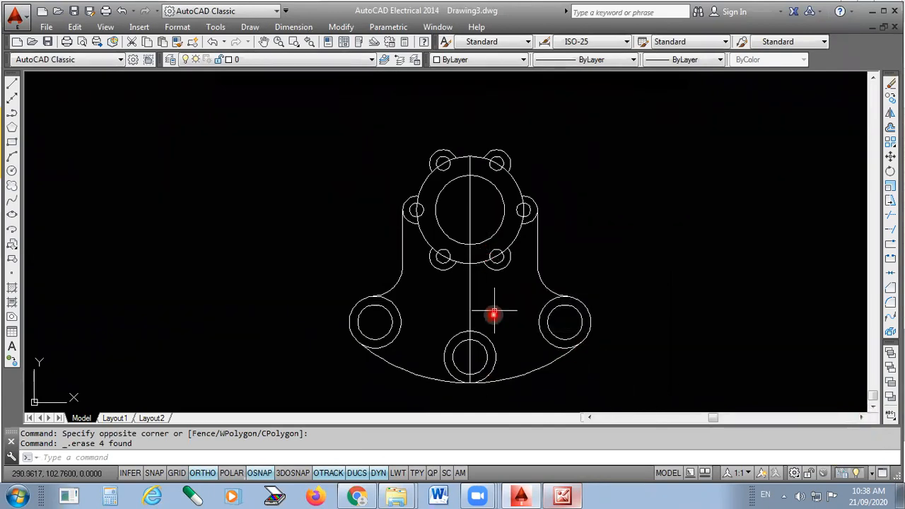
click(452, 288)
key(Delete)
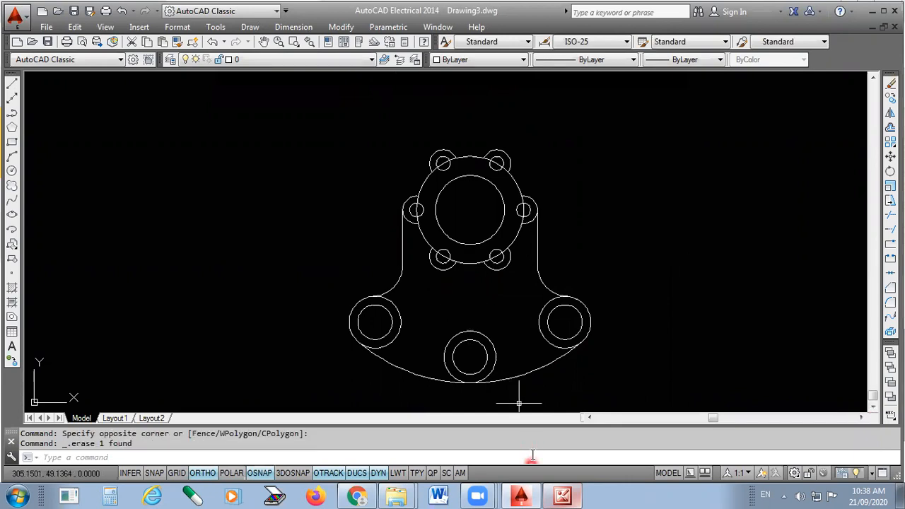
Consult the Cover in reference image 162.jpg and add a horizontal linear dimension between the two outer lower boss centres, below the part.
click(562, 496)
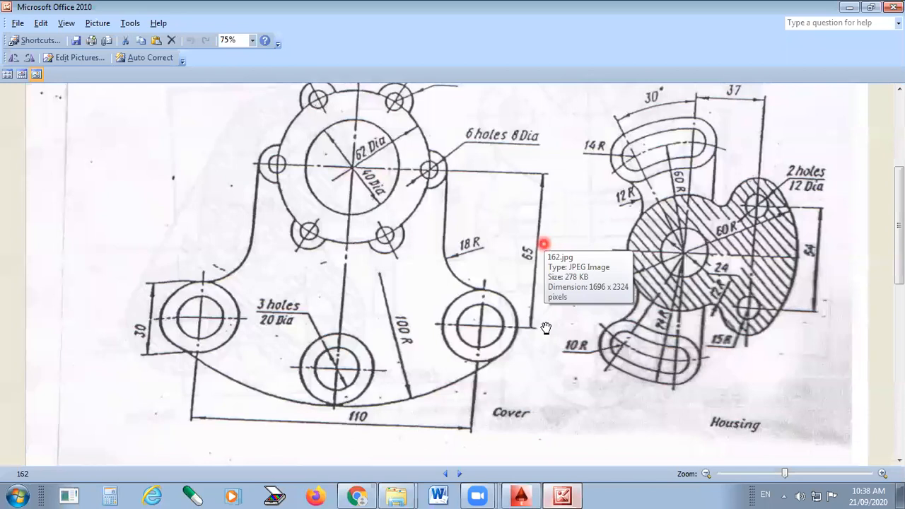
scroll(544, 244, up, 1)
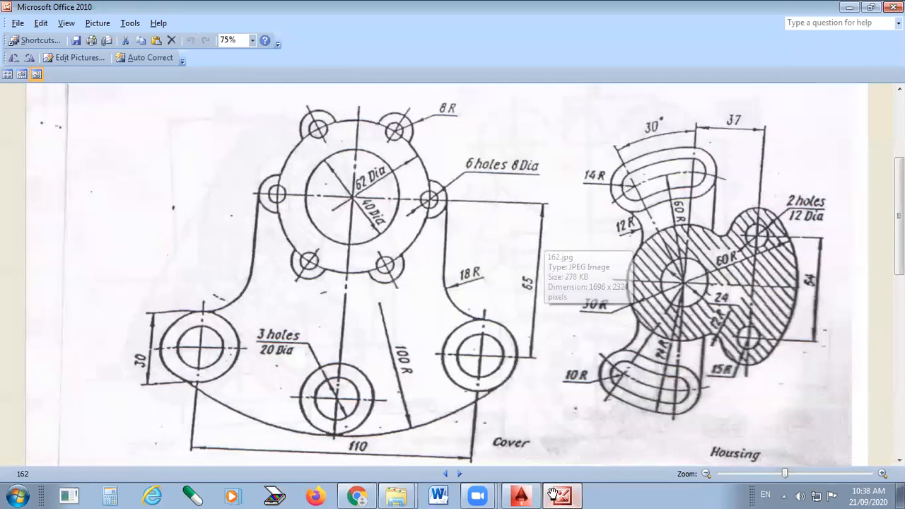
key(alt+Tab)
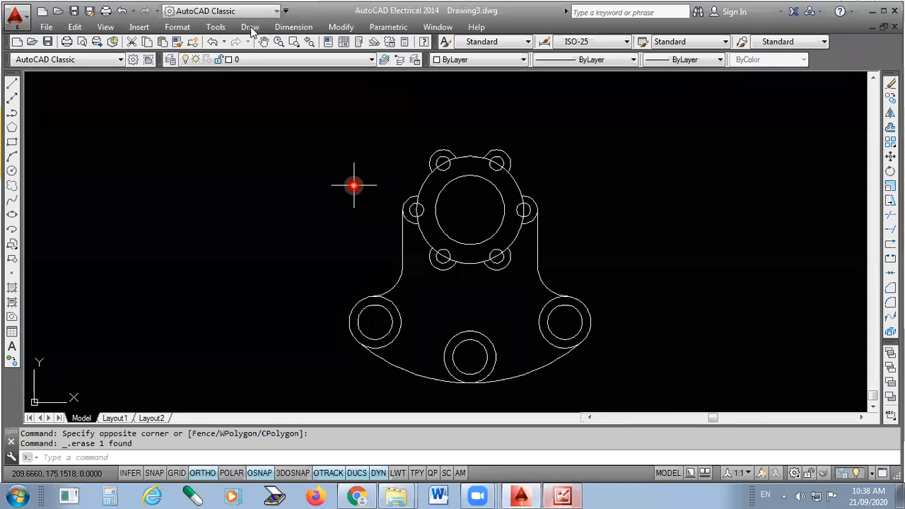
key(alt+n)
click(300, 64)
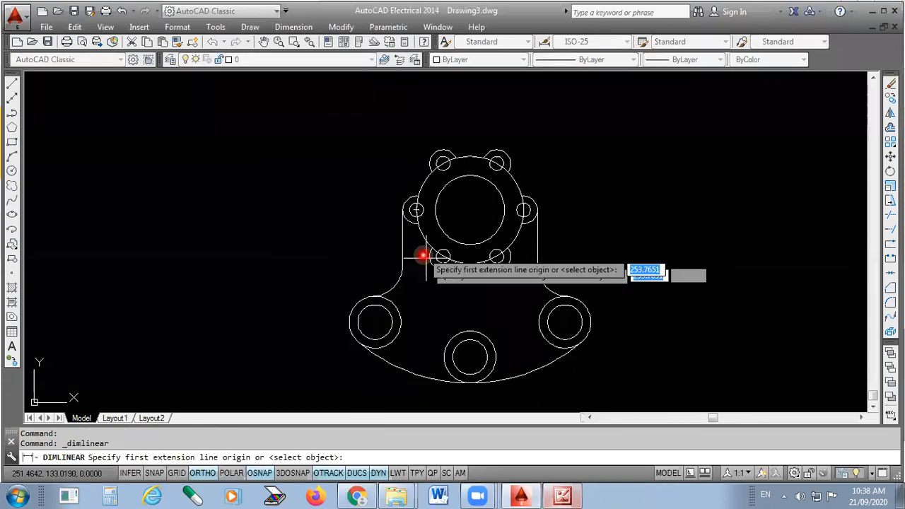
click(375, 322)
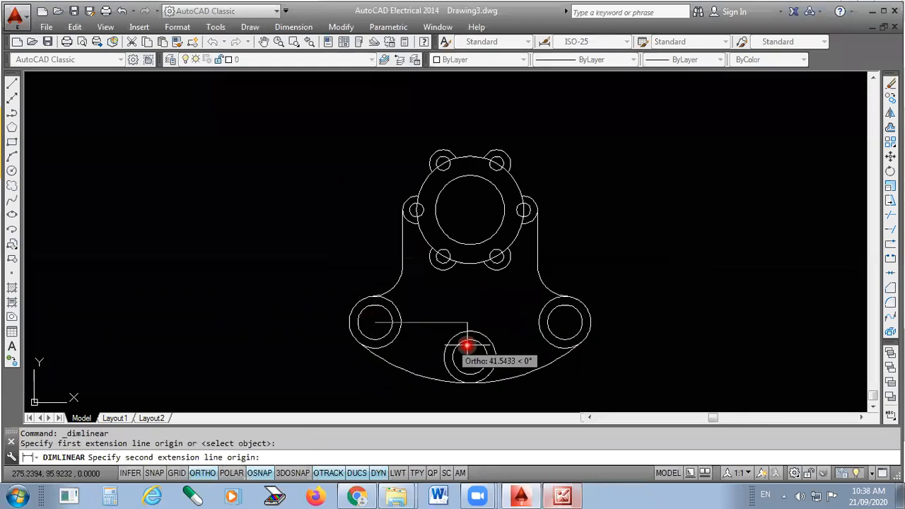
click(564, 323)
scroll(552, 362, down, 2)
scroll(511, 380, up, 2)
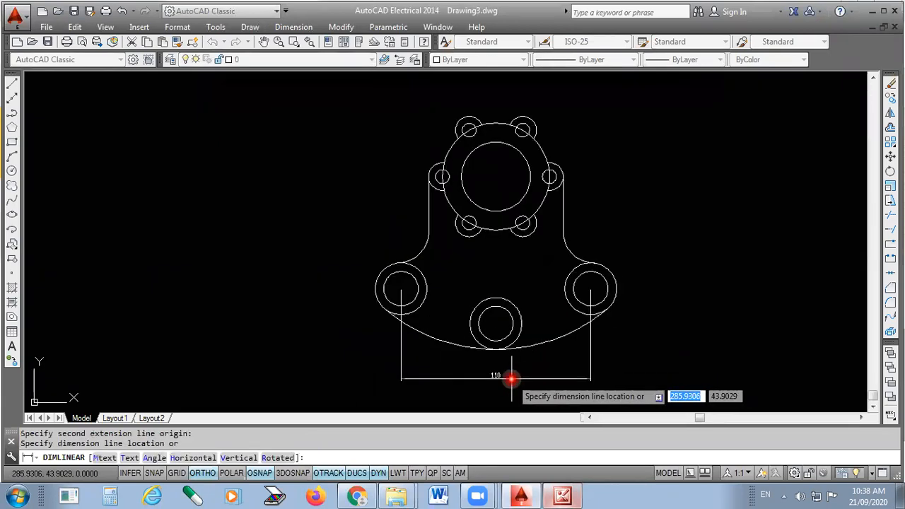
click(511, 368)
key(Return)
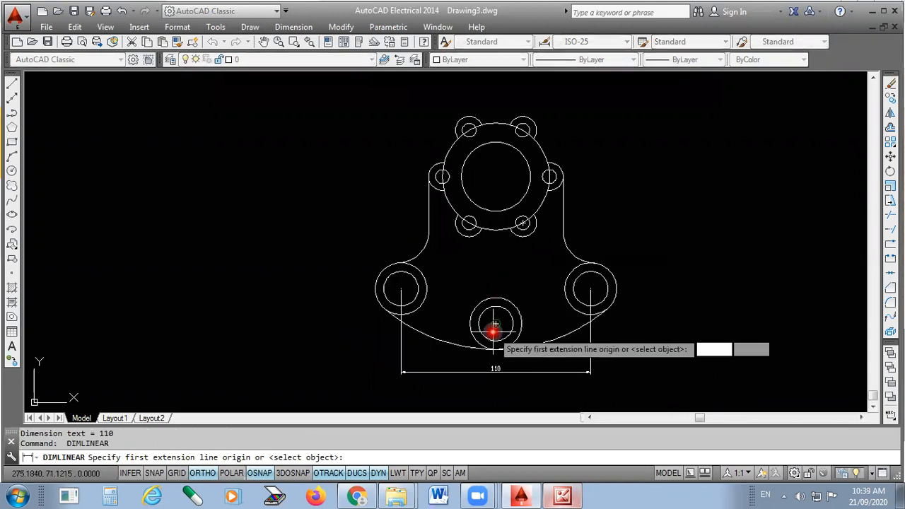
click(496, 324)
click(495, 176)
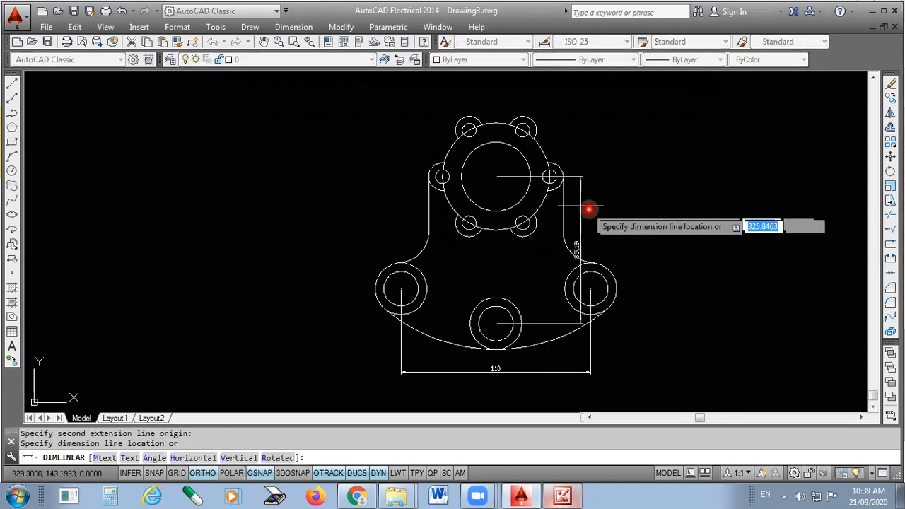
click(654, 210)
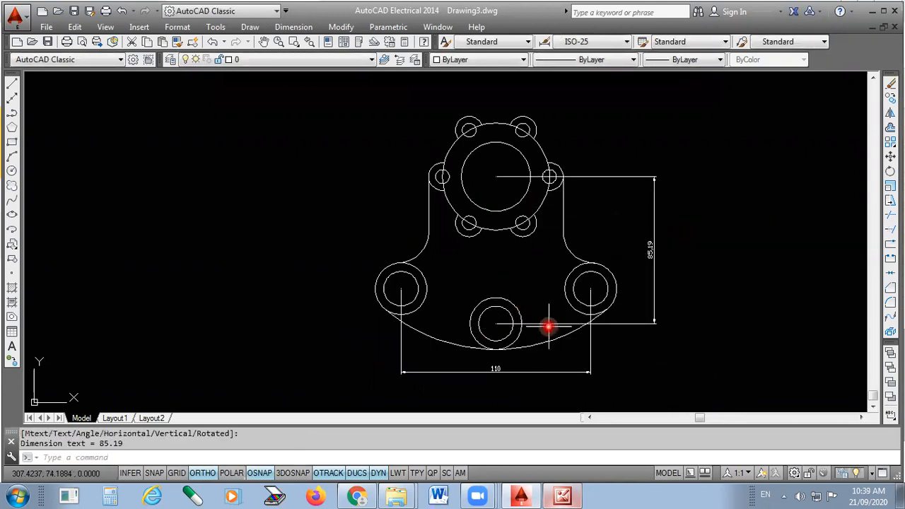
click(683, 283)
click(632, 323)
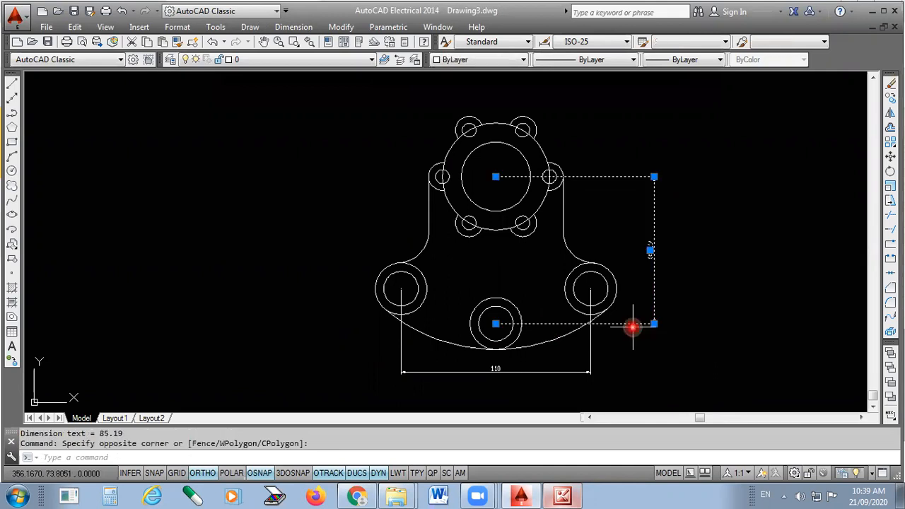
key(Delete)
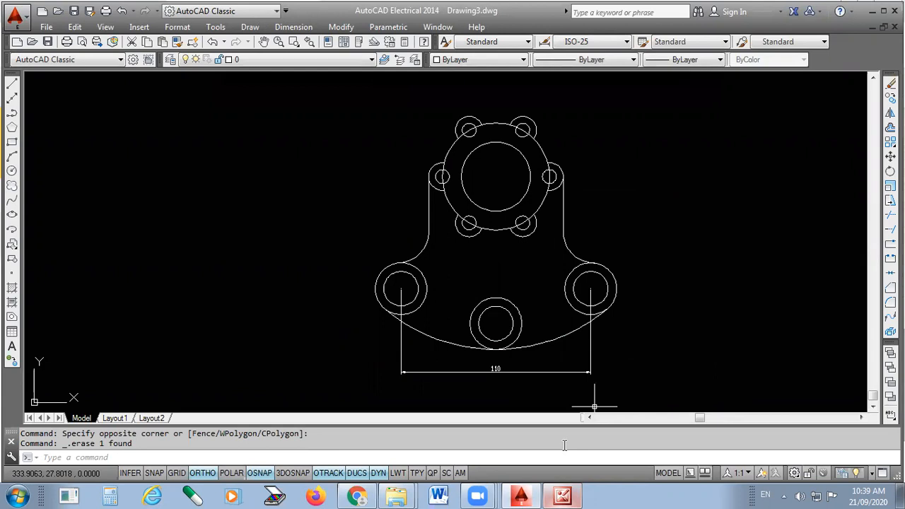
Add a vertical linear dimension from the large circle's centre to the lower-right boss, placed beside the part.
scroll(565, 177, up, 3)
key(Return)
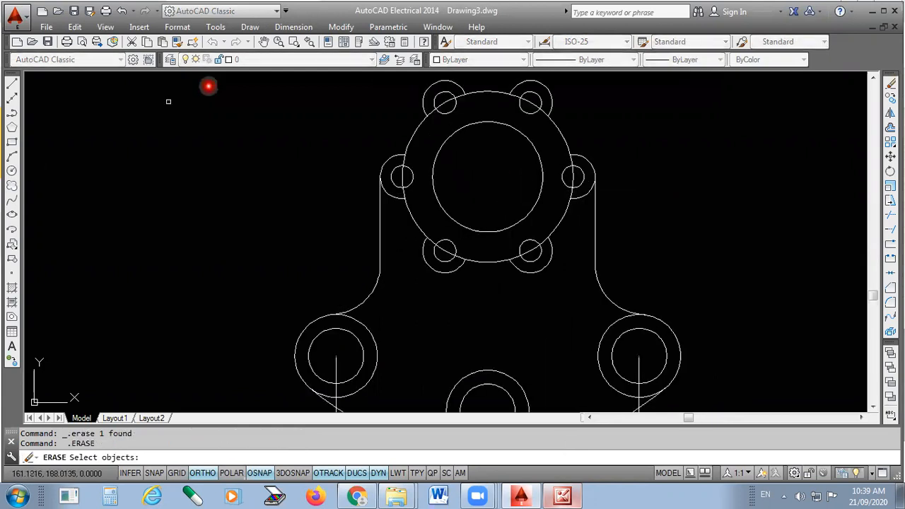
click(293, 27)
click(292, 64)
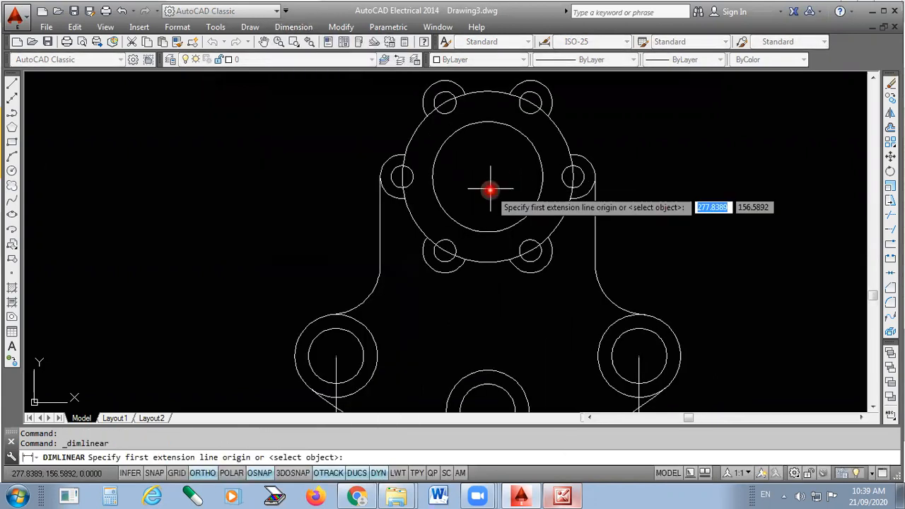
click(486, 177)
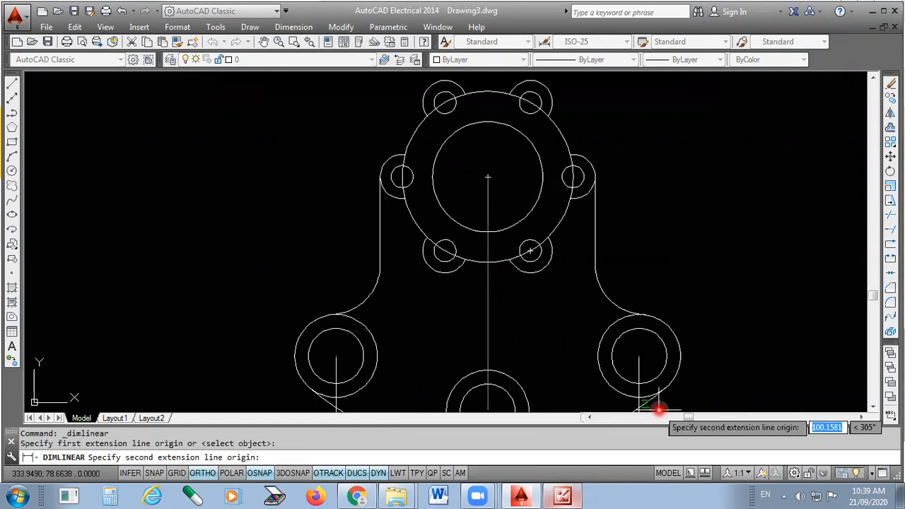
click(639, 357)
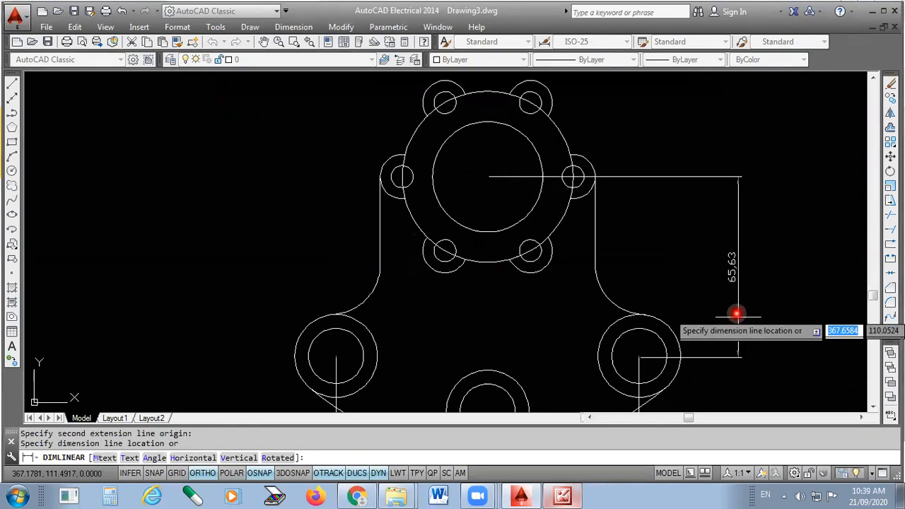
click(668, 340)
Stretch the vertical dimension's lower extension origin onto the exact centre of the lower-right boss.
scroll(646, 359, up, 6)
click(620, 360)
scroll(608, 346, up, 3)
click(605, 343)
click(607, 330)
scroll(546, 321, down, 3)
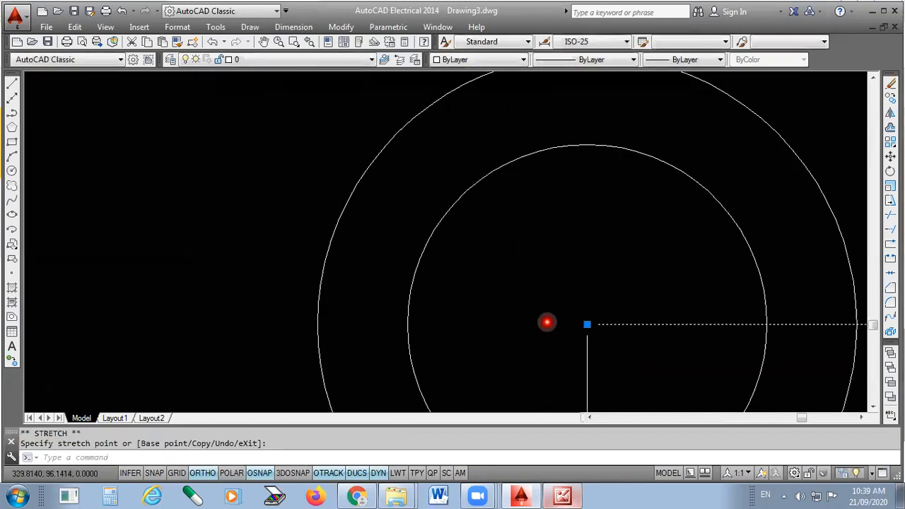
key(Return)
scroll(548, 325, down, 2)
key(Escape)
scroll(643, 308, down, 3)
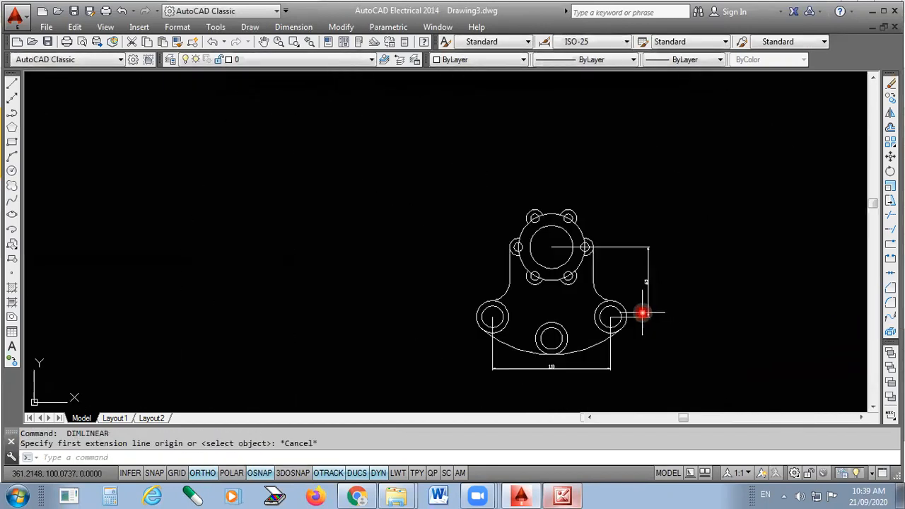
Add a radius dimension to the Cover's left side fillet, with its text outside the outline.
scroll(652, 329, up, 2)
click(293, 26)
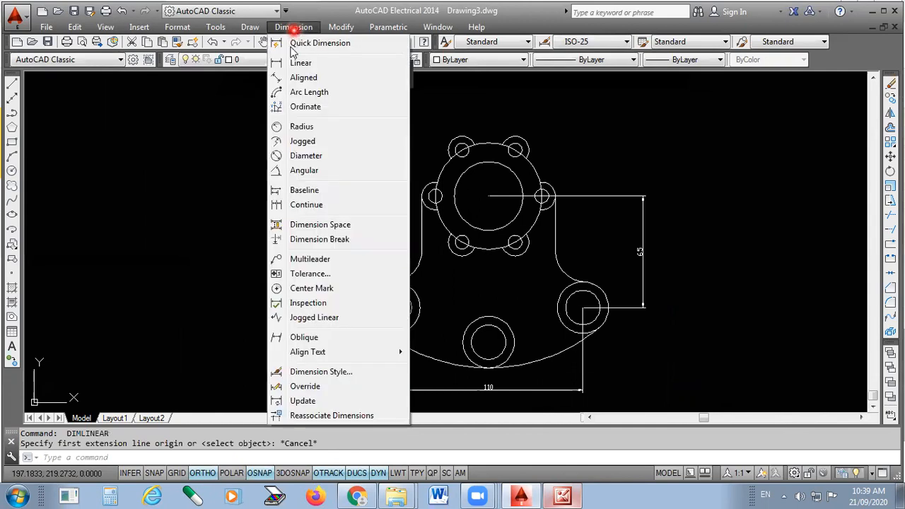
click(299, 126)
scroll(408, 311, up, 2)
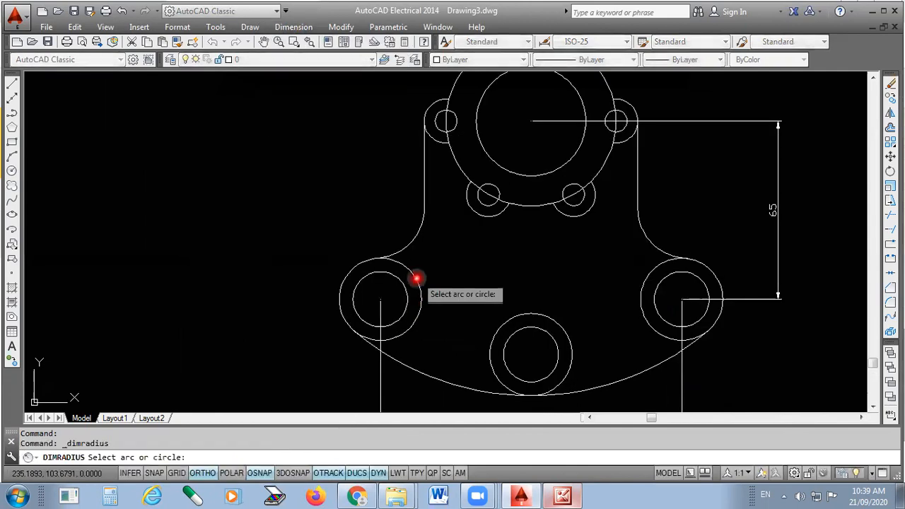
click(412, 238)
click(399, 226)
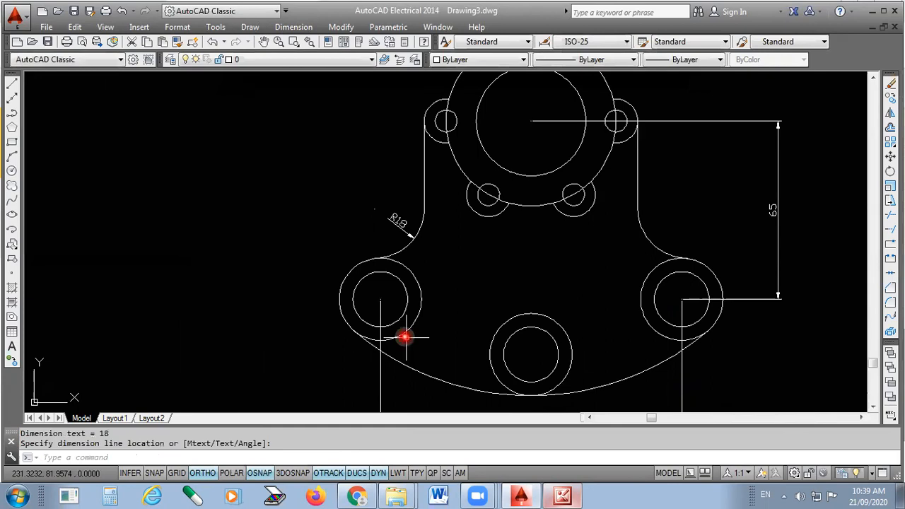
Add a radius dimension to the outer arc of the flange's left lug, with its text outside the outline.
key(Return)
scroll(408, 344, down, 2)
scroll(456, 252, up, 2)
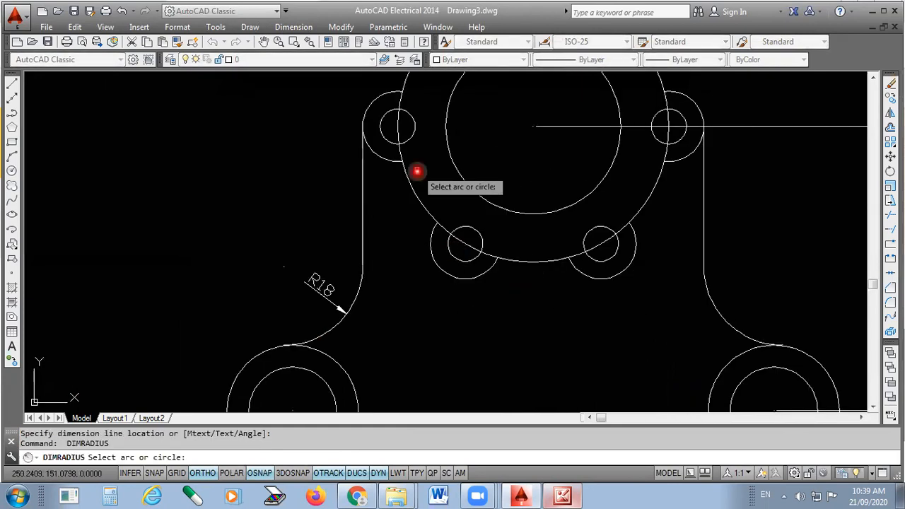
click(365, 145)
click(287, 175)
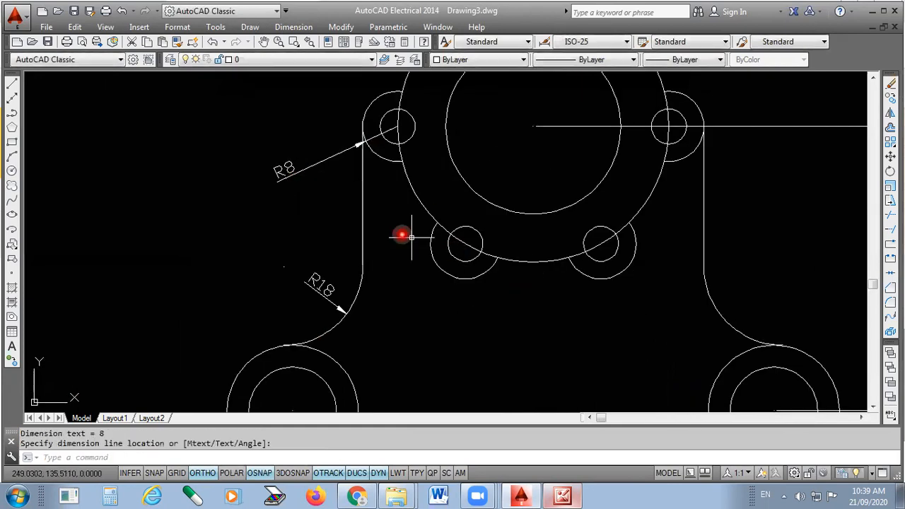
Add diameter dimensions to the lower-left boss's outer circle and the lower-right boss's inner hole.
scroll(404, 240, down, 2)
click(308, 29)
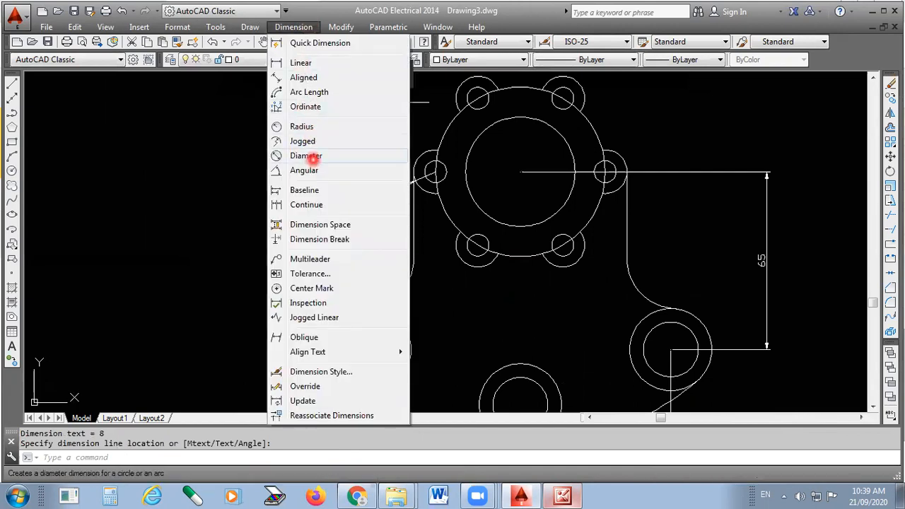
click(313, 156)
click(330, 334)
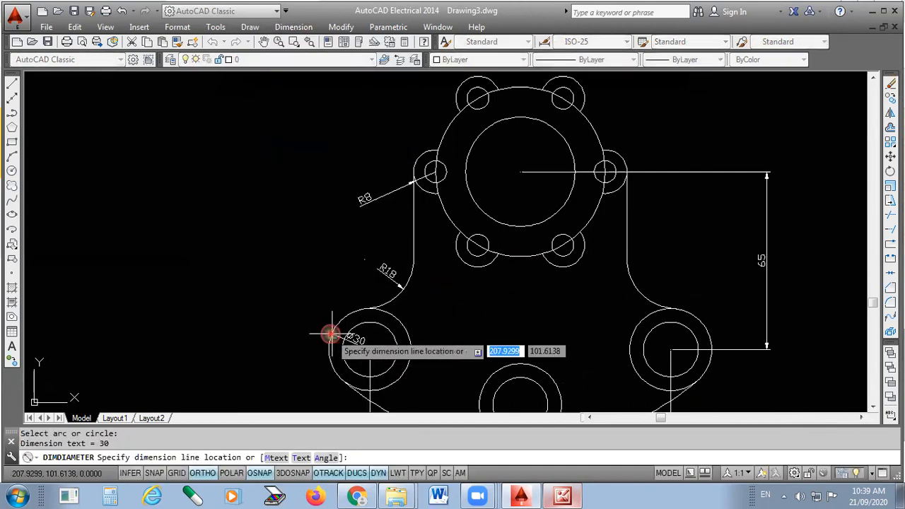
click(306, 293)
key(Return)
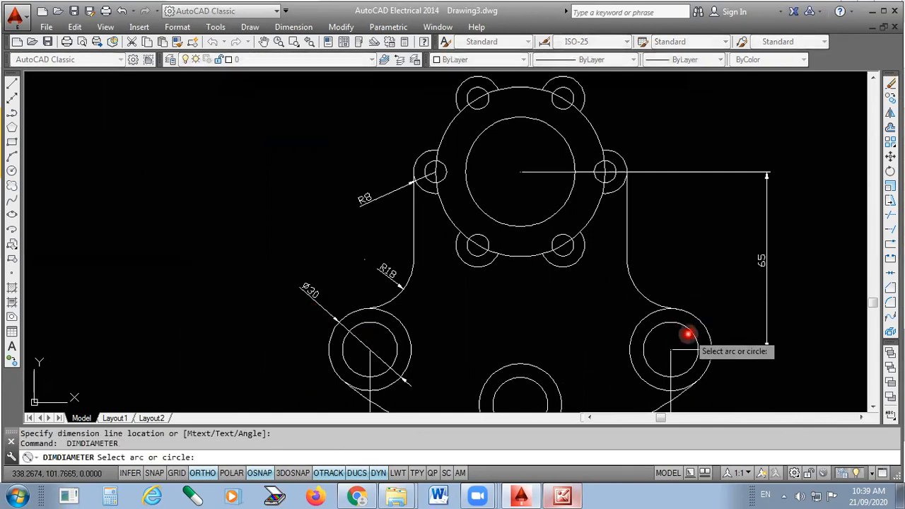
click(688, 329)
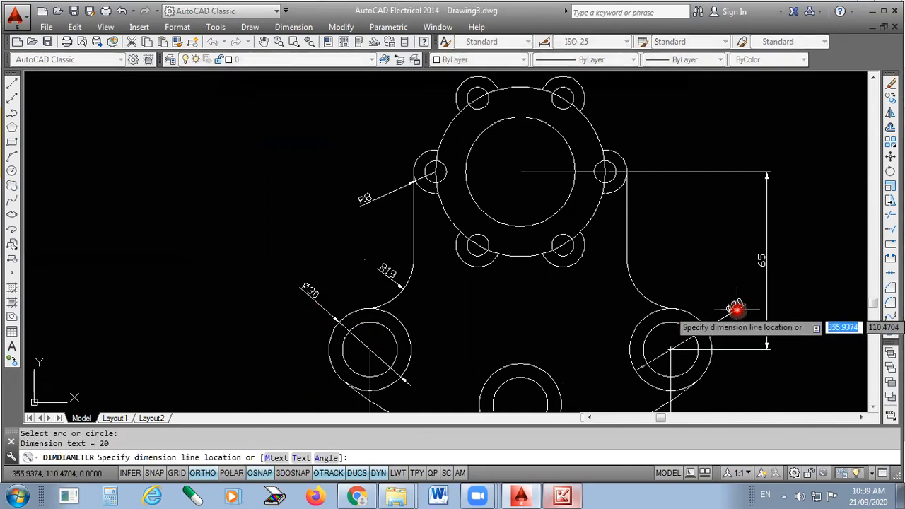
click(711, 304)
Add diameter dimensions to the upper flange's large outer circle and its concentric central hole.
scroll(600, 200, down, 2)
key(Return)
scroll(586, 221, up, 4)
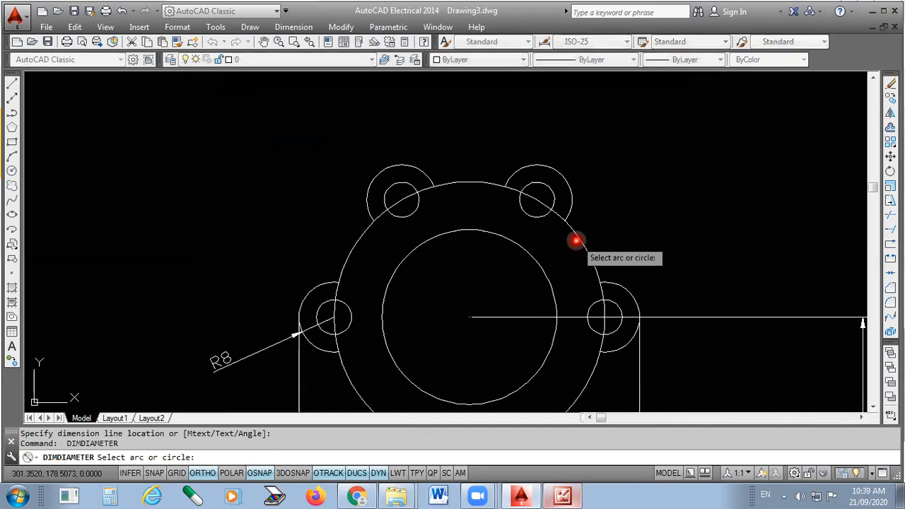
click(581, 250)
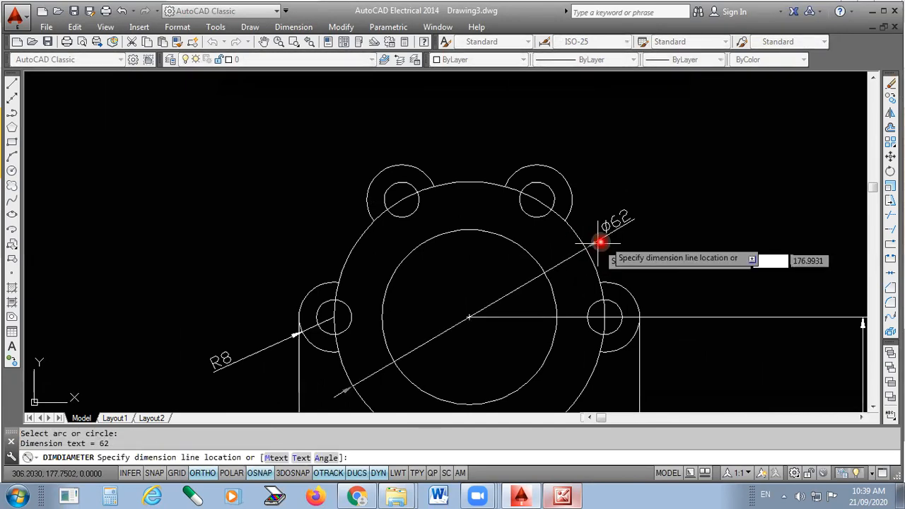
click(639, 212)
key(Return)
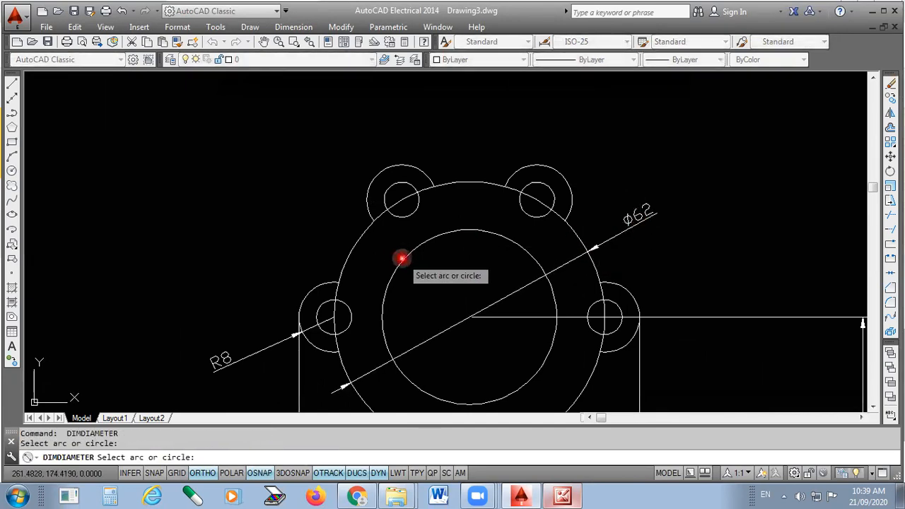
click(401, 257)
click(284, 197)
Add a diameter dimension to the small hole in the flange's upper-right lug and end dimensioning.
scroll(599, 190, up, 2)
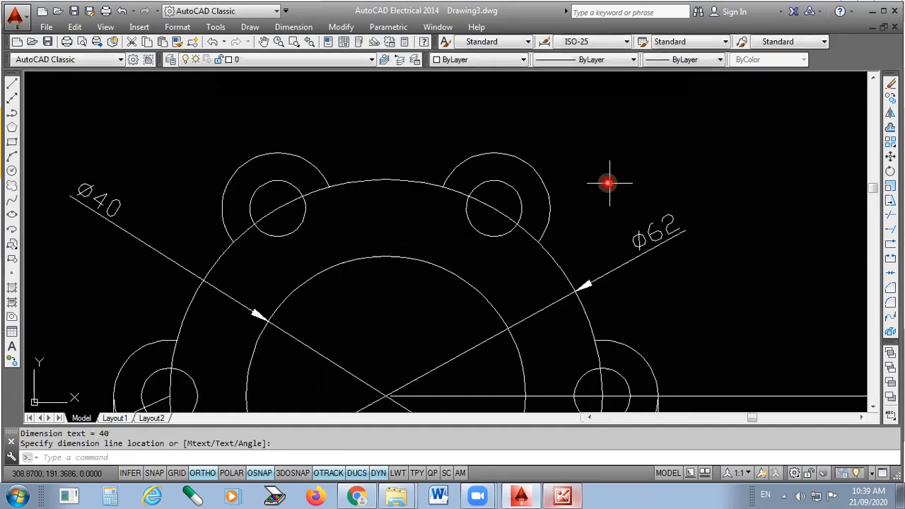
key(Return)
click(515, 191)
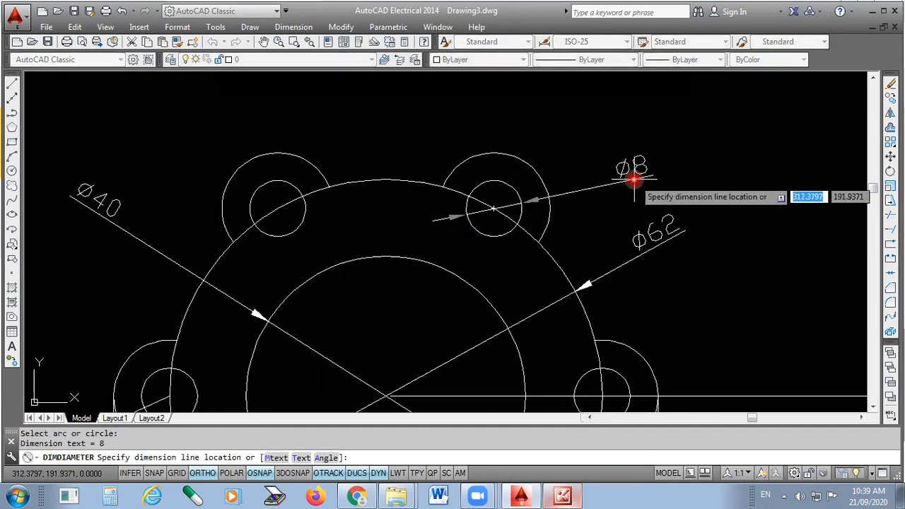
click(624, 186)
scroll(606, 134, down, 4)
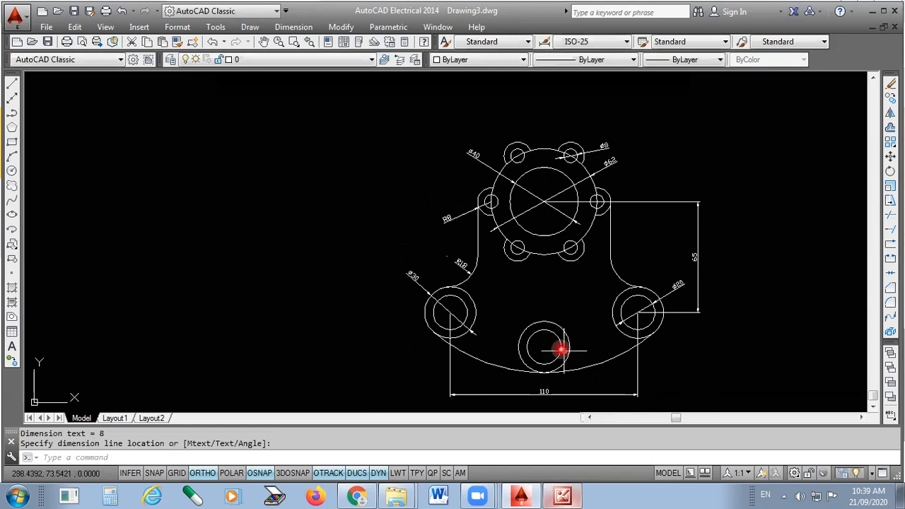
scroll(452, 209, down, 3)
scroll(510, 253, up, 3)
key(Escape)
key(Escape)
Set up a plot with the DWG To PDF.pc3 plotter, the drawing extents as plot area and the plot centered, and preview it.
scroll(601, 371, down, 2)
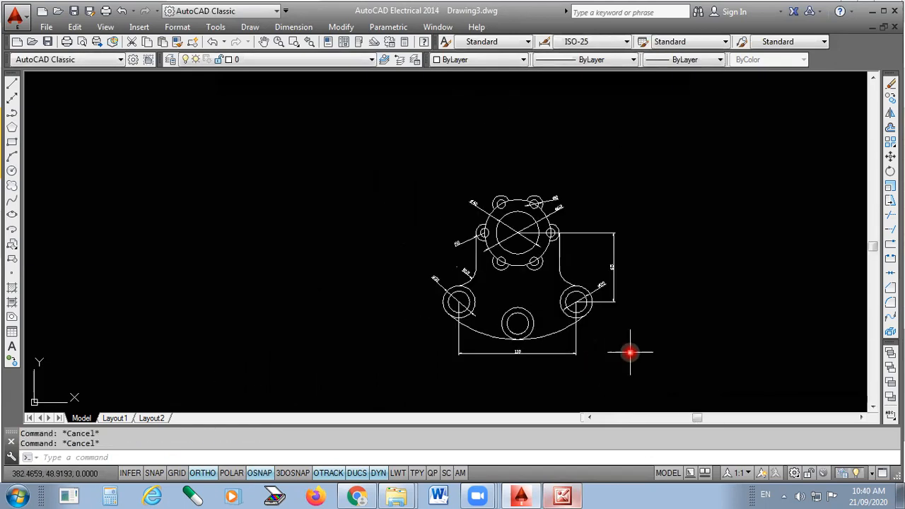
key(ctrl+p)
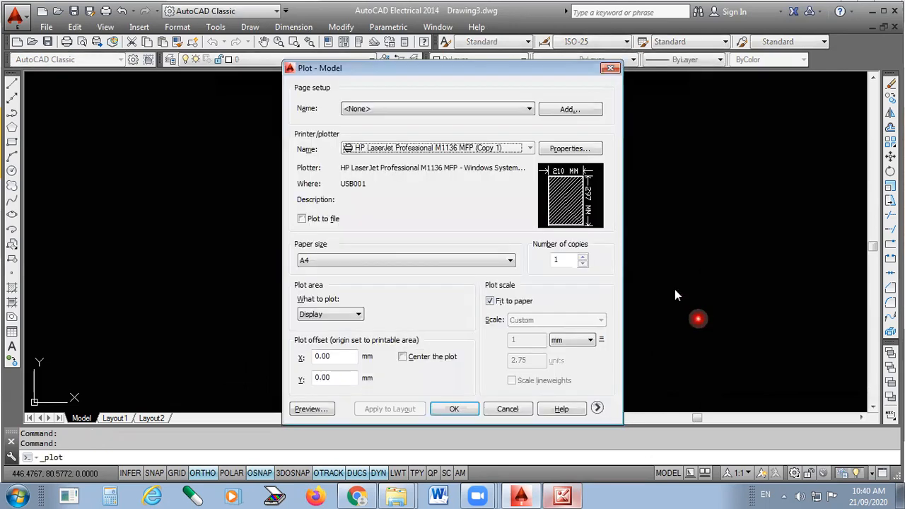
click(503, 148)
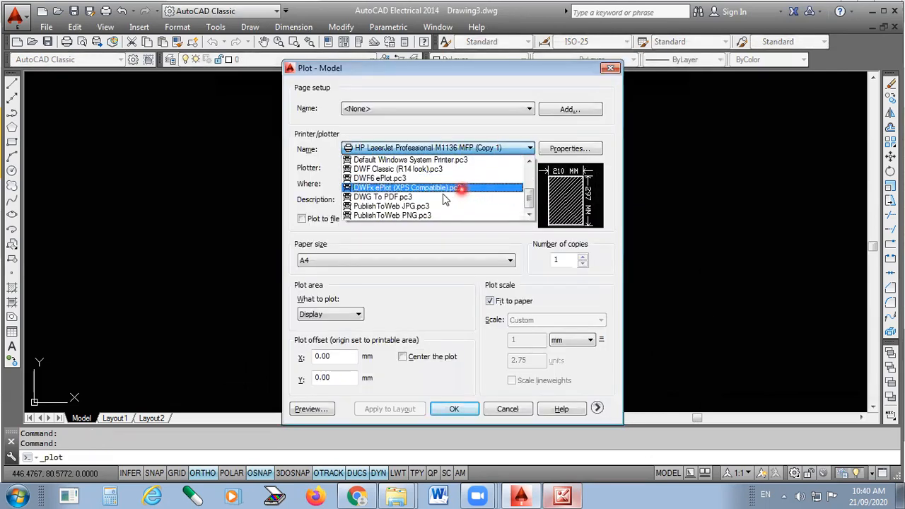
click(432, 200)
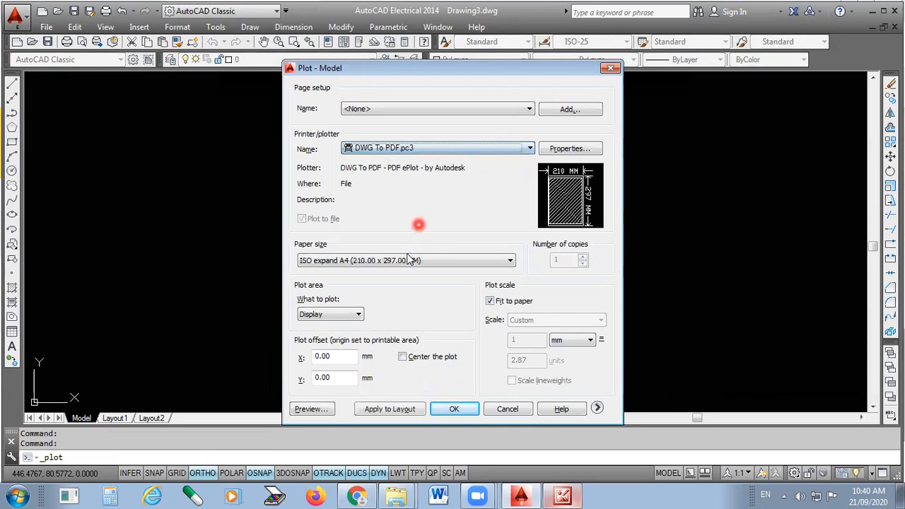
click(352, 314)
click(331, 332)
click(402, 356)
click(310, 410)
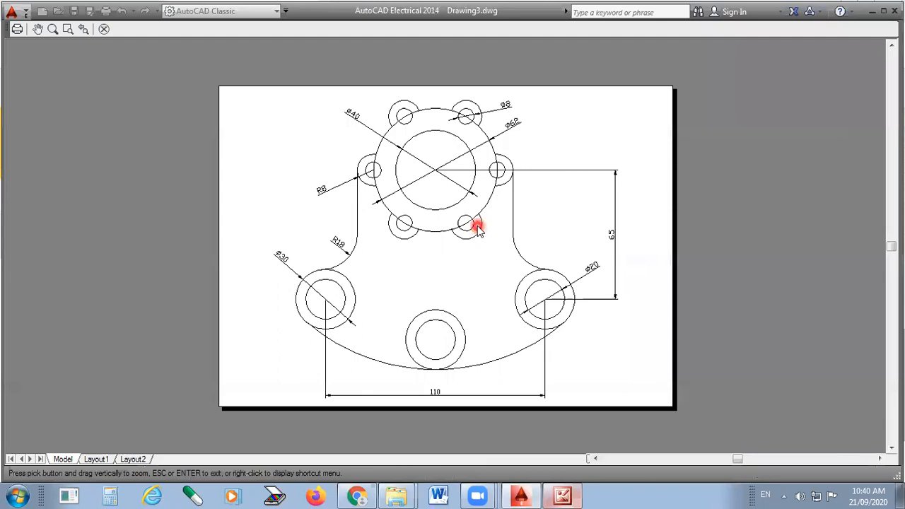
Plot the previewed drawing to a PDF named 009 in the AUTOCAD ONLINE CLASS folder and close the resulting PDF.
right_click(476, 226)
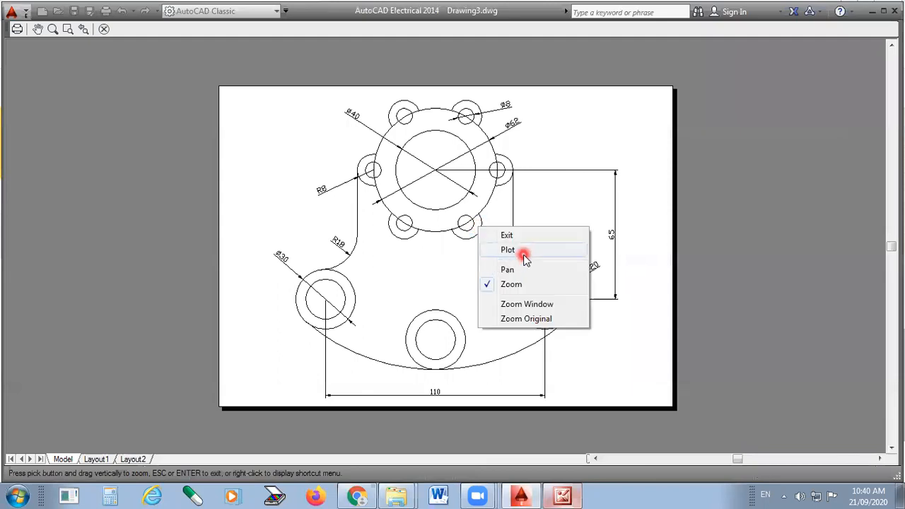
click(524, 251)
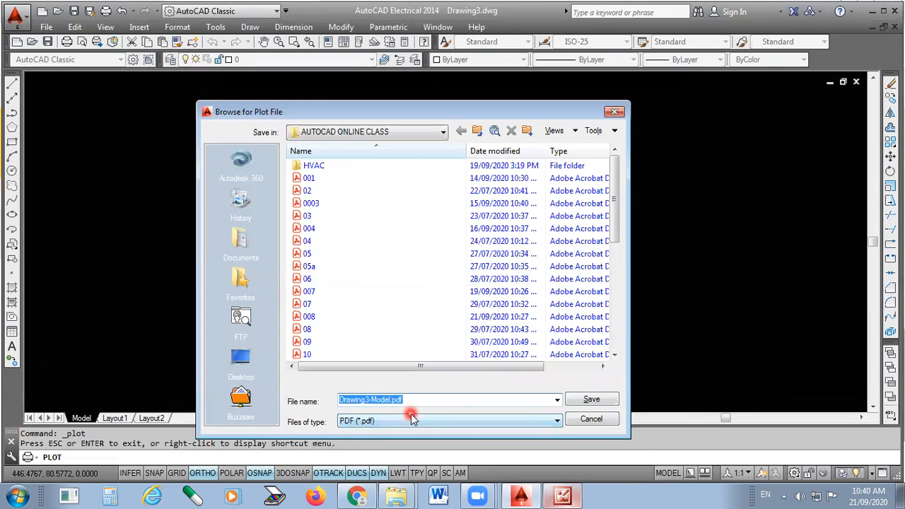
text(009)
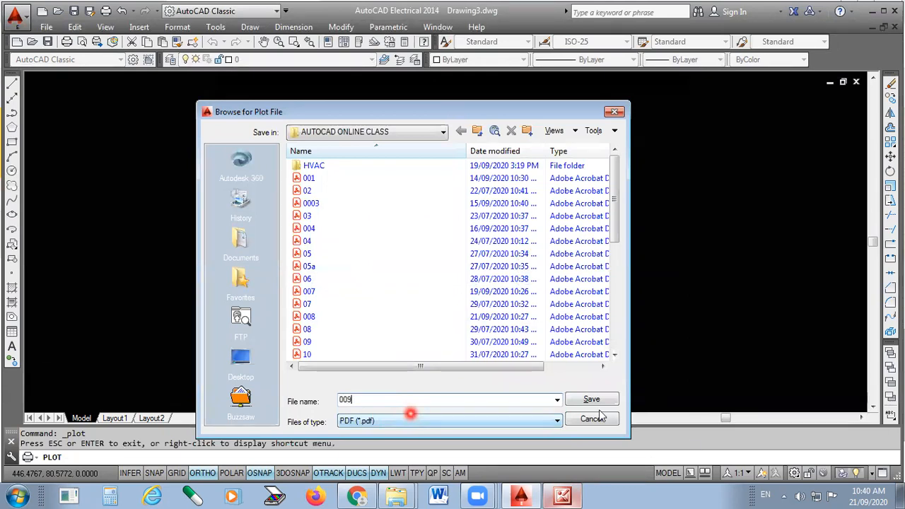
click(591, 400)
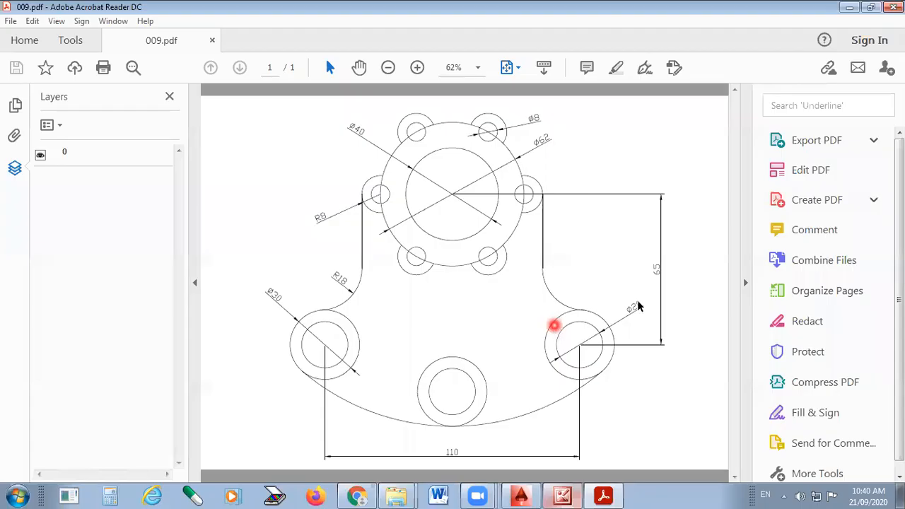
key(alt+F4)
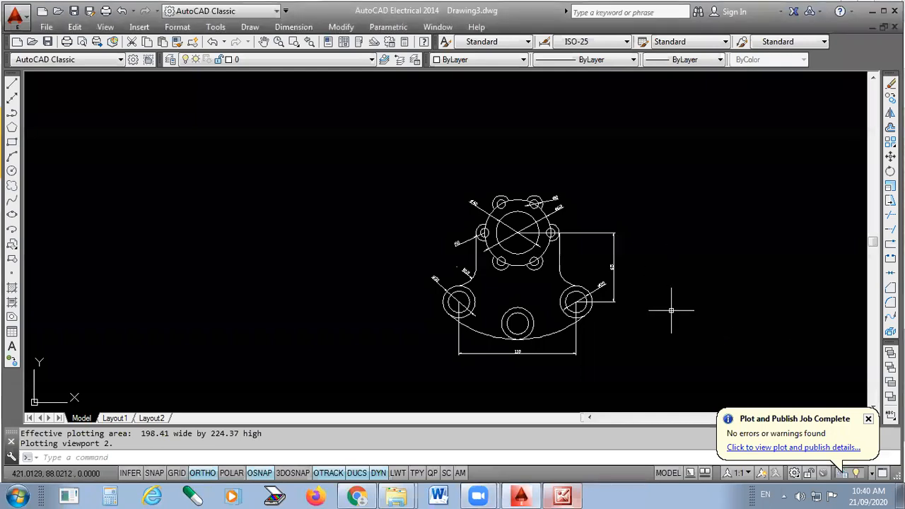
Save the drawing as 009 in the AUTOCAD ONLINE CLASS folder without replacing the existing 008 file.
key(ctrl+s)
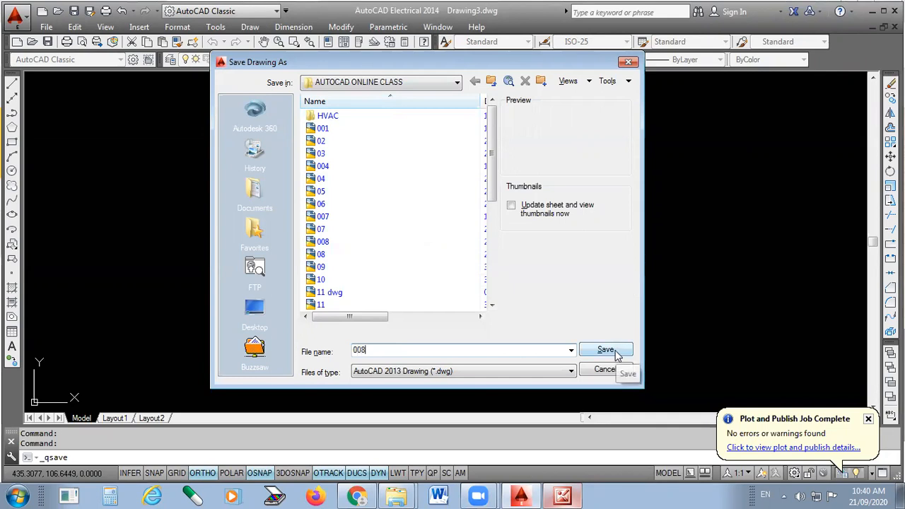
drag(494, 156, 501, 281)
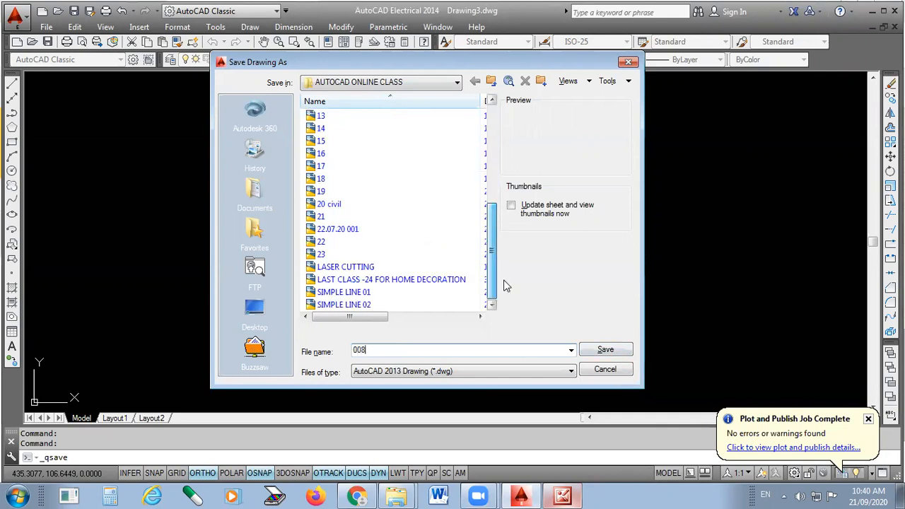
click(610, 352)
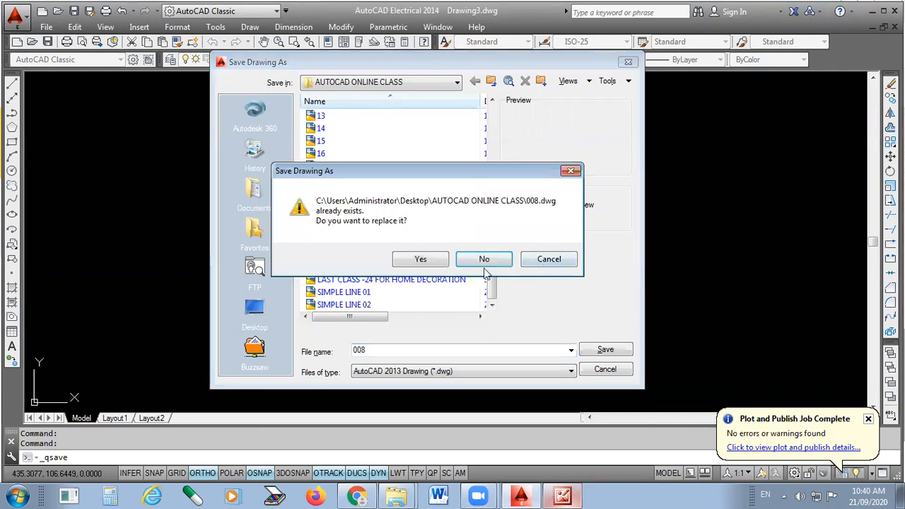
click(484, 265)
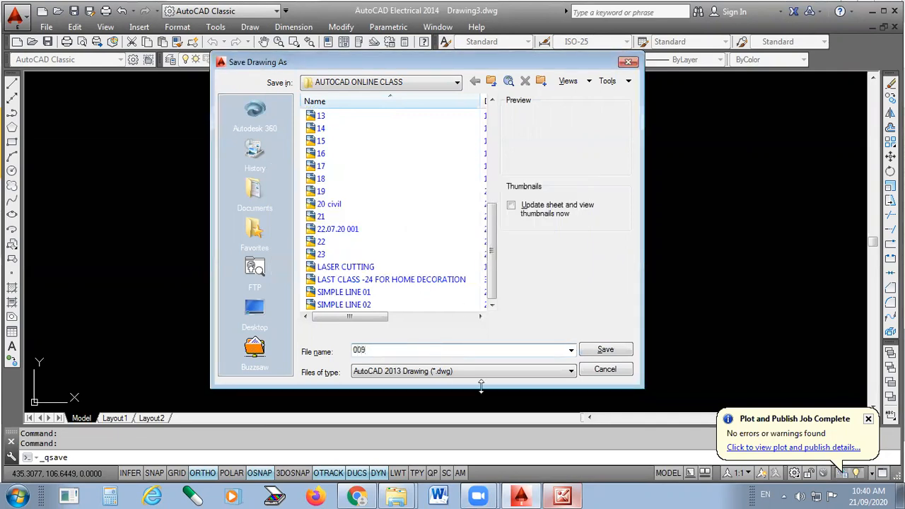
click(602, 352)
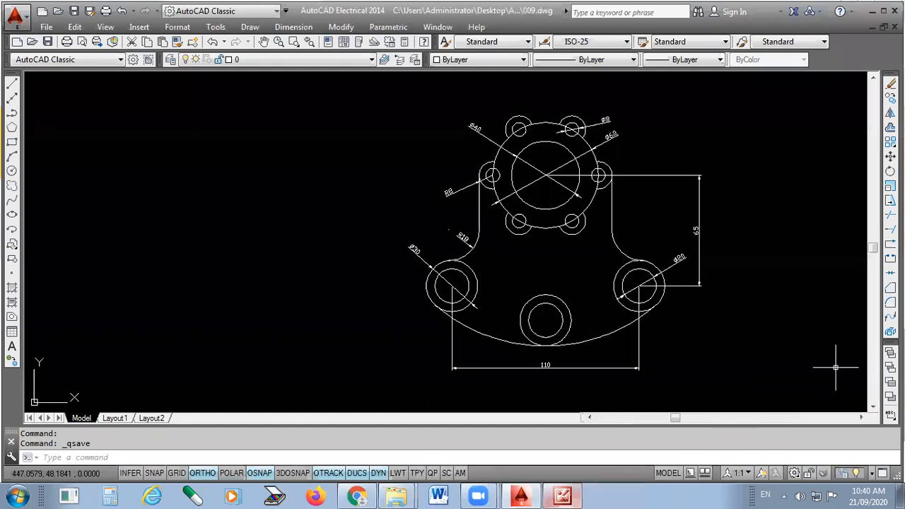
Switch to WhatsApp in Chrome, send the copied drawing screenshot to the ACAD 02 online BATCH group, and return to AutoCAD.
click(359, 495)
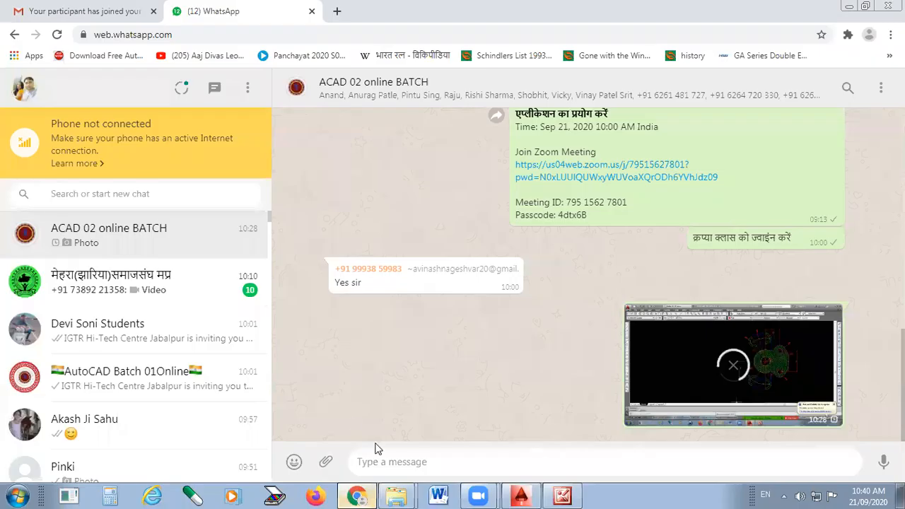
key(ctrl+v)
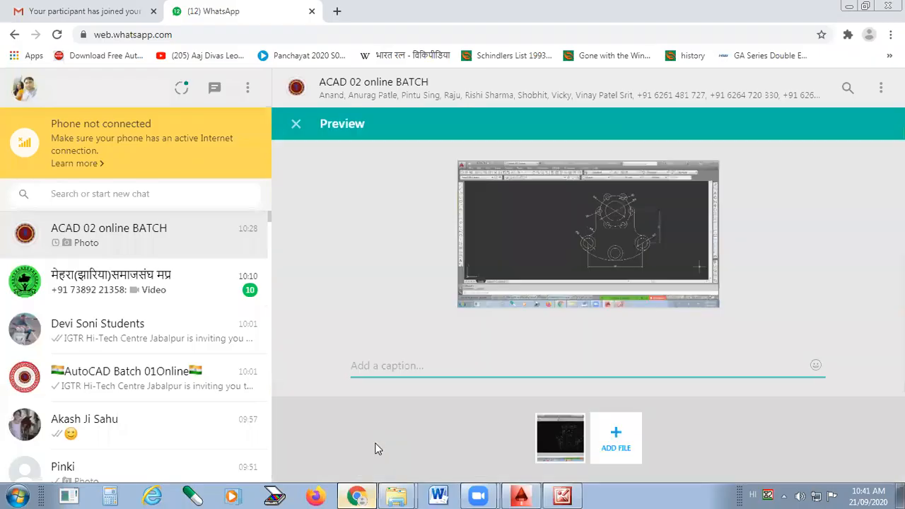
key(Return)
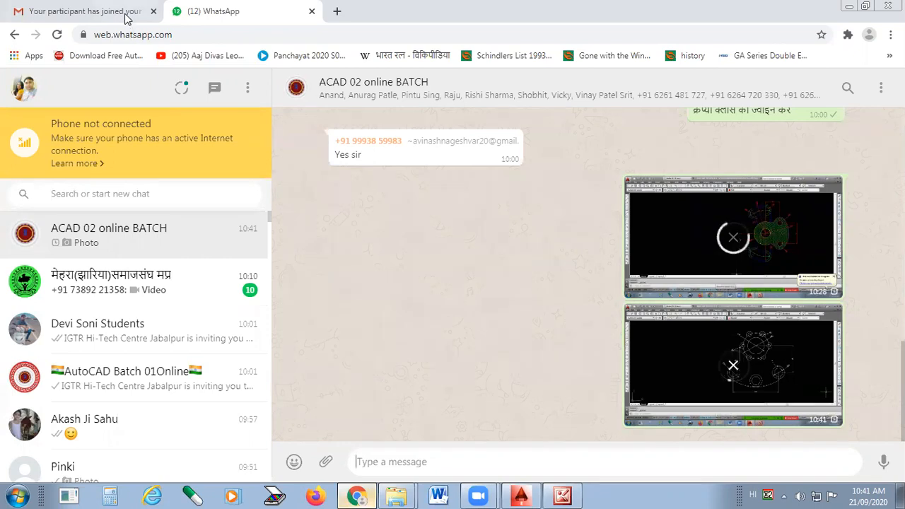
click(529, 494)
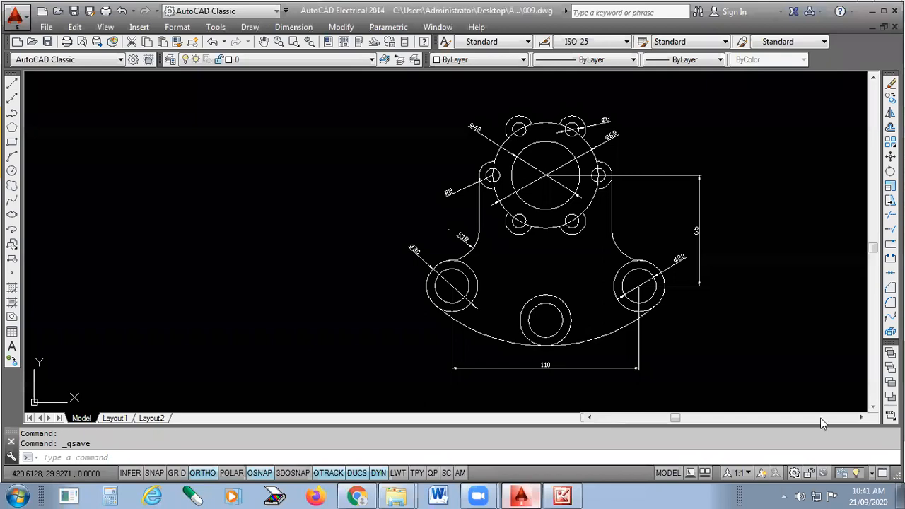